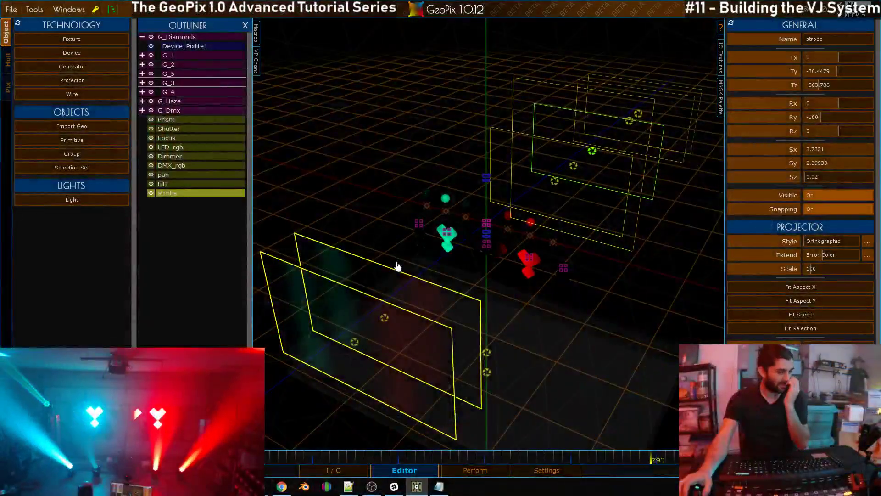
# Step: Collapse the G_Diamonds group in the outliner and switch to the I/O node graph
pyautogui.moveTo(425, 299); pyautogui.dragTo(481, 250)
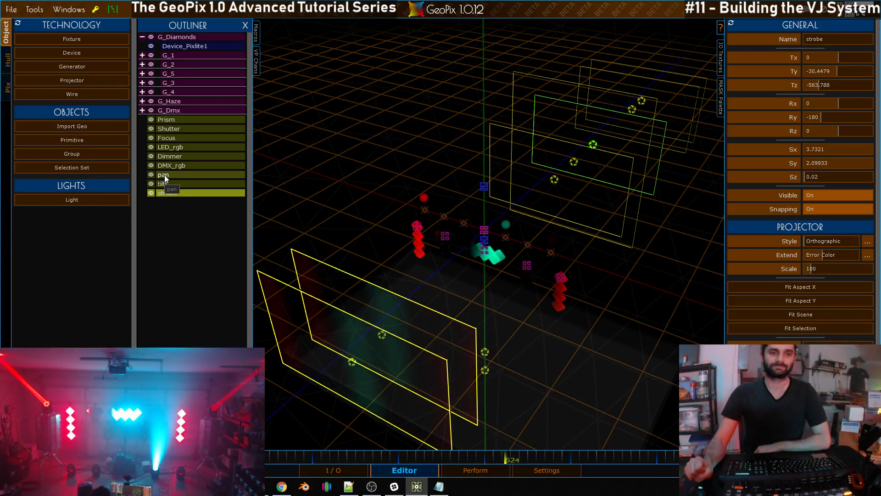
pyautogui.click(143, 37)
pyautogui.click(333, 470)
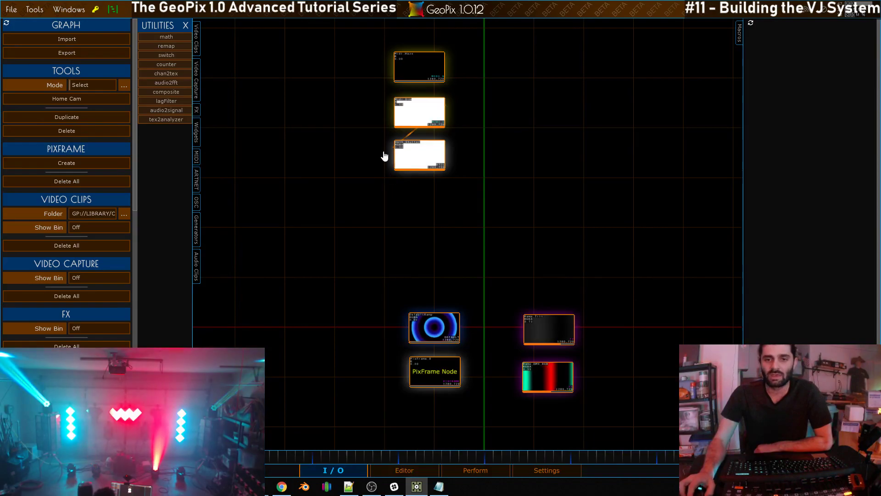
# Step: Examine the Midi_Haze, Midi_Dim and math_Shutter nodes and how they are connected
pyautogui.scroll(5, 482, 145)
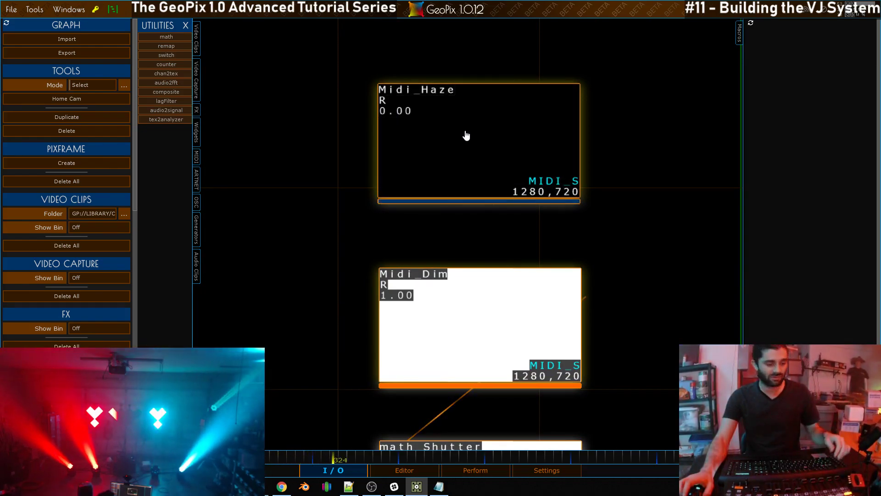
pyautogui.scroll(-3, 541, 216)
pyautogui.scroll(3, 554, 181)
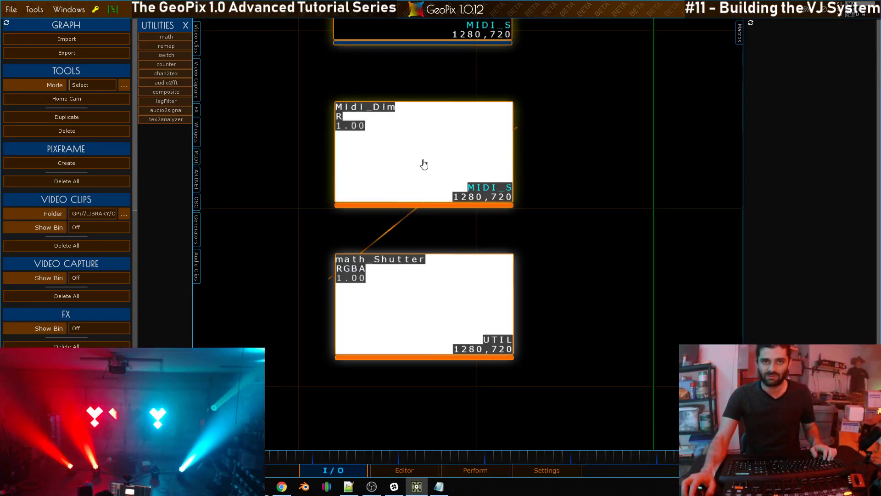
pyautogui.scroll(-2, 415, 147)
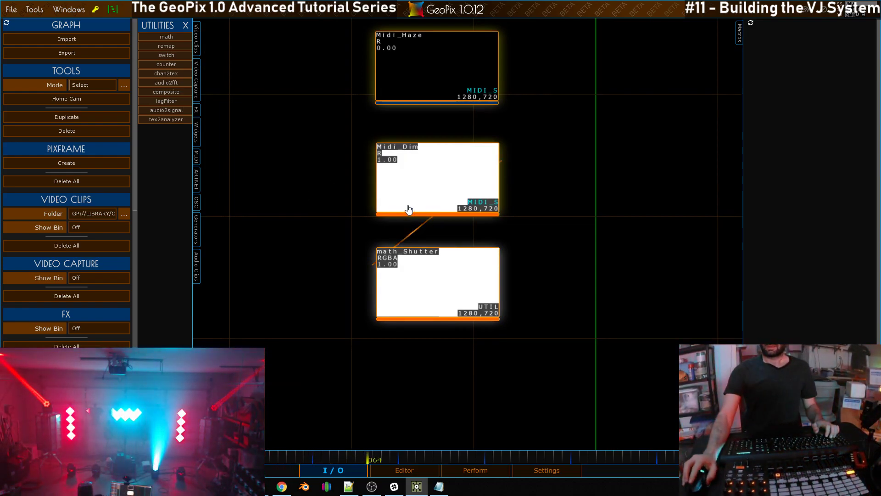
pyautogui.scroll(-2, 429, 206)
pyautogui.scroll(2, 463, 231)
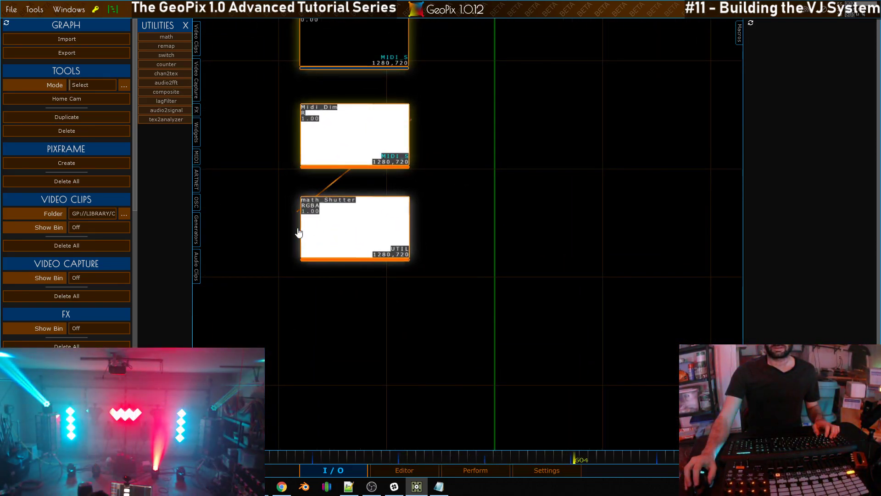
pyautogui.scroll(-2, 455, 257)
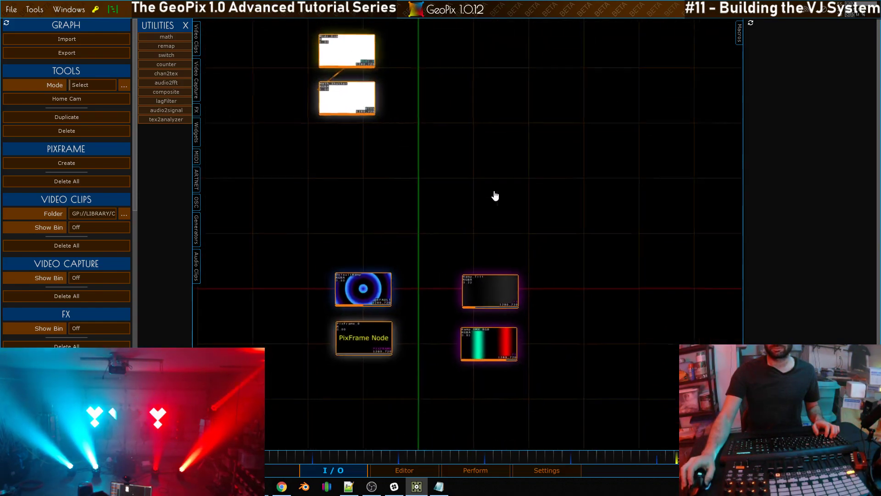
# Step: Inspect the Ramp_Tilt and Ramp_DMX_RGB nodes and compare their parameters
pyautogui.scroll(4, 406, 219)
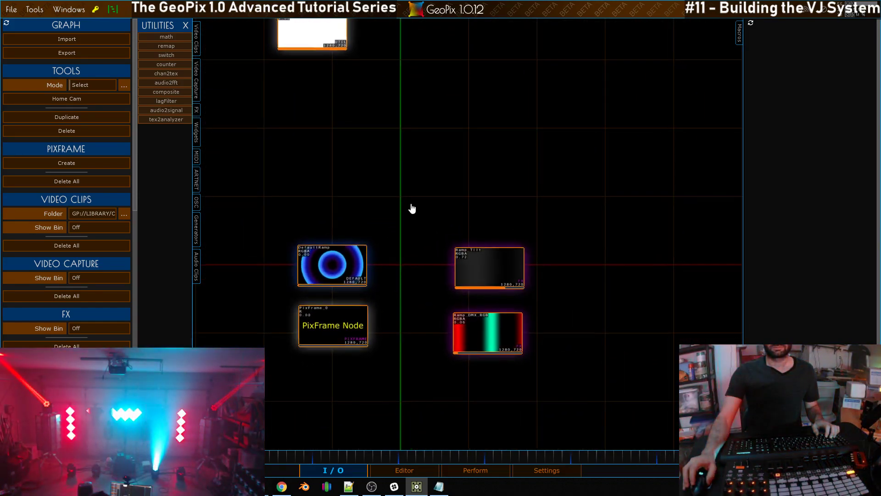
pyautogui.scroll(2, 419, 286)
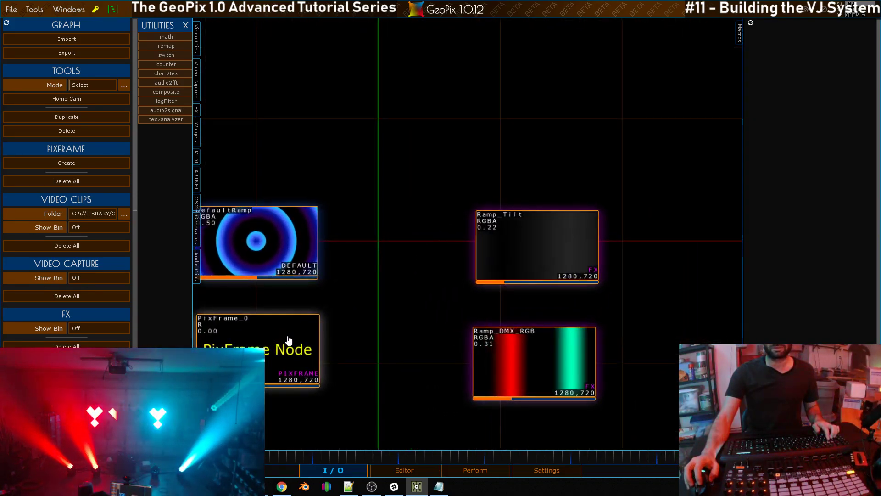
pyautogui.click(285, 346)
pyautogui.click(546, 264)
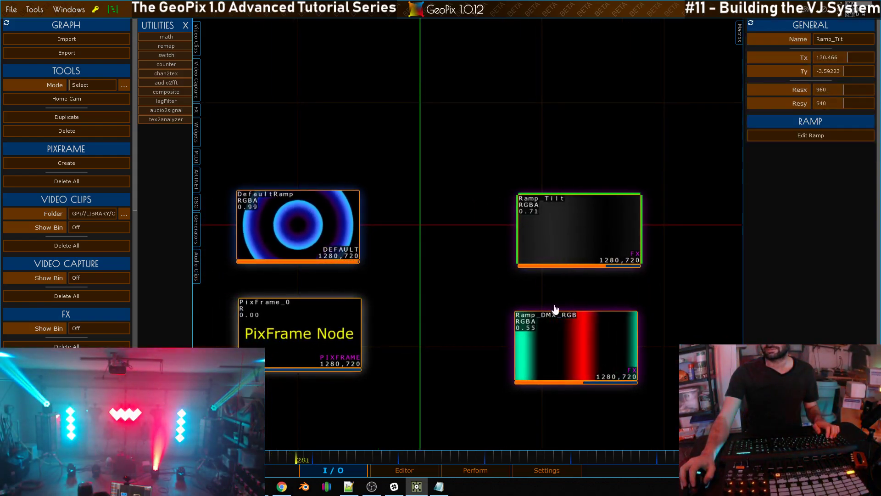
pyautogui.click(553, 245)
pyautogui.click(566, 323)
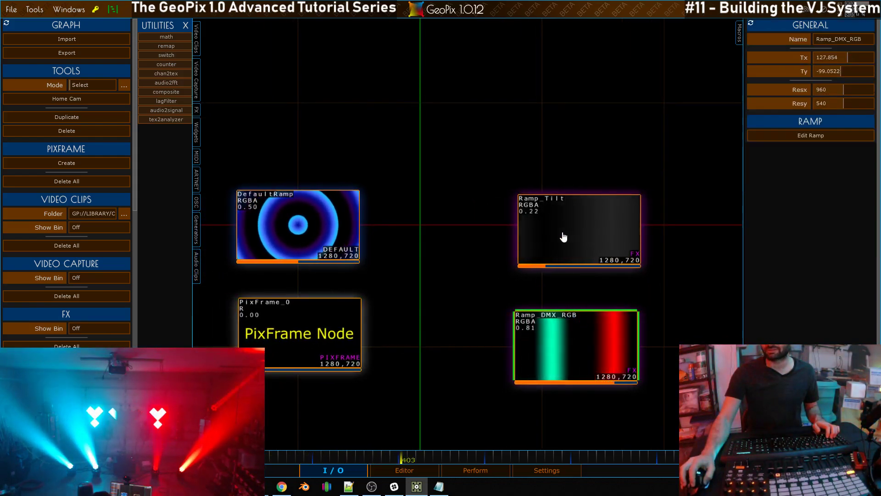
pyautogui.click(563, 236)
pyautogui.click(556, 350)
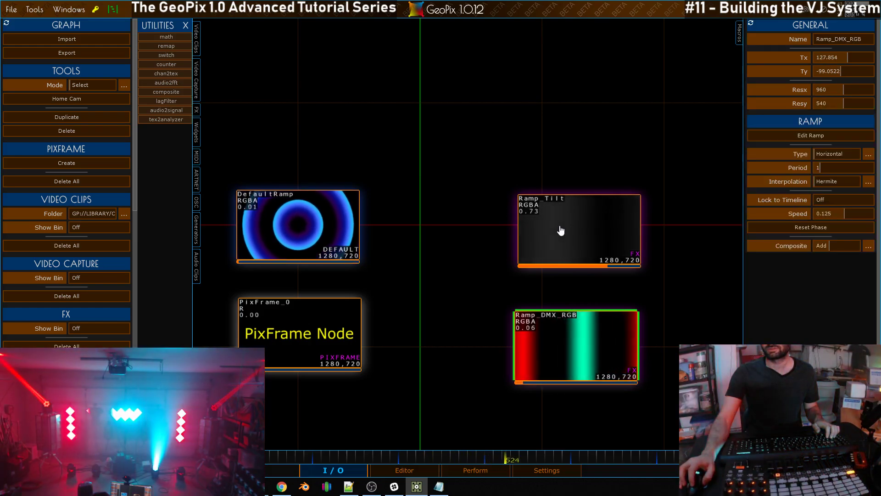
pyautogui.click(561, 233)
# Step: Cycle the PixFrame_0 node's Frame value up to 8 and back down to 0
pyautogui.click(303, 338)
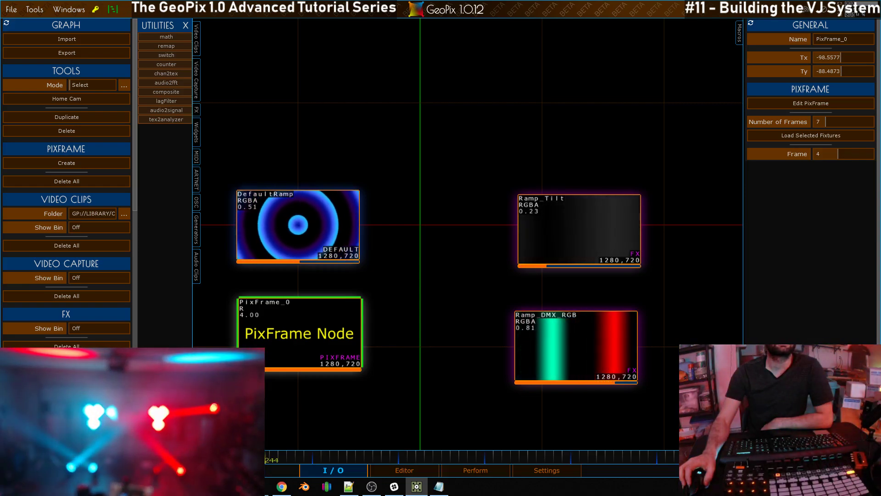
pyautogui.scroll(5, 822, 154)
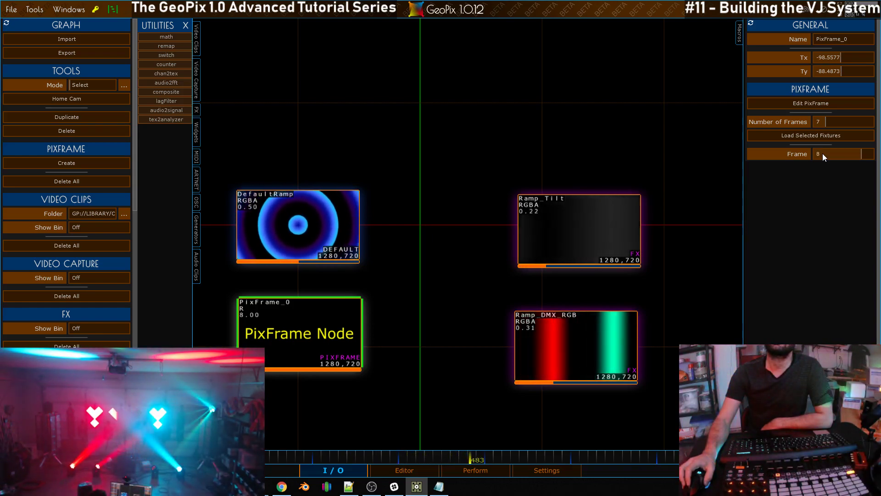
pyautogui.scroll(-4, 822, 153)
pyautogui.scroll(-6, 825, 154)
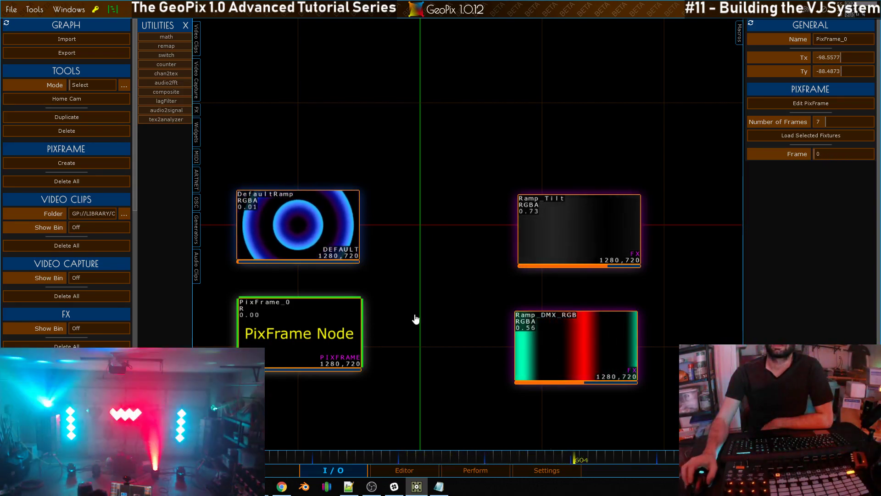
# Step: Review the whole node graph and switch to the Perform page
pyautogui.scroll(-6, 404, 275)
pyautogui.moveTo(477, 170); pyautogui.dragTo(476, 242)
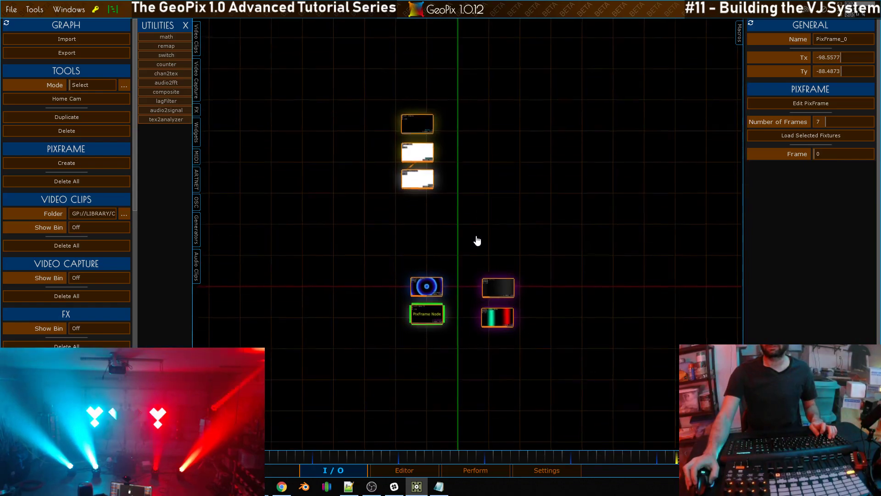
pyautogui.scroll(4, 475, 242)
pyautogui.moveTo(470, 185); pyautogui.dragTo(475, 210)
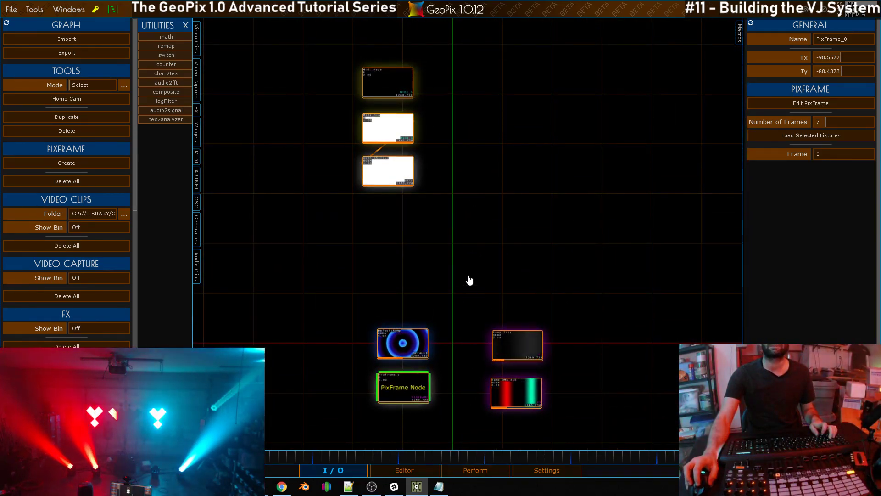
pyautogui.click(476, 471)
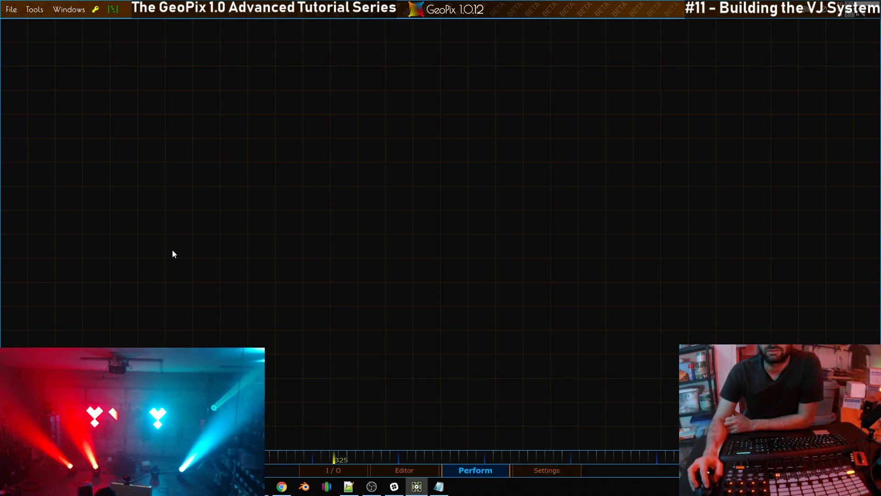
# Step: Try out the Perform page's editing mode by moving the widget windows apart, and leave it again
pyautogui.rightClick(458, 470)
pyautogui.moveTo(394, 203); pyautogui.dragTo(118, 166)
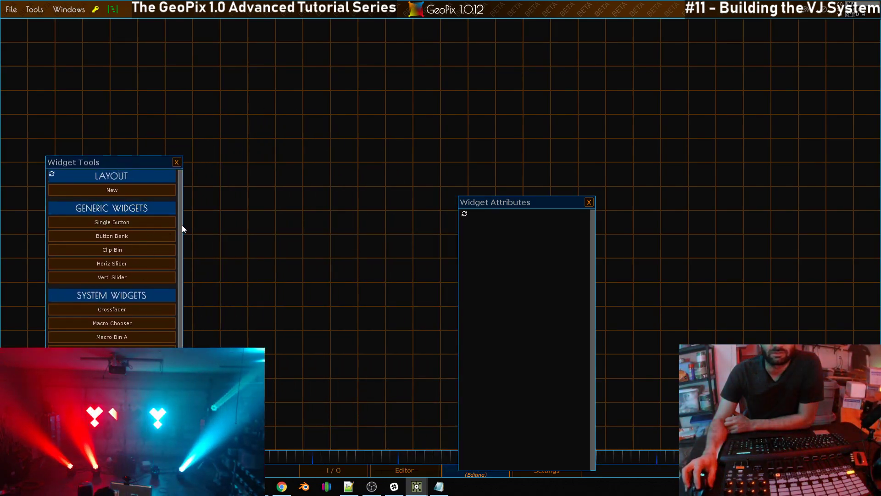
pyautogui.scroll(-2, 178, 314)
pyautogui.scroll(2, 167, 266)
pyautogui.scroll(-2, 167, 265)
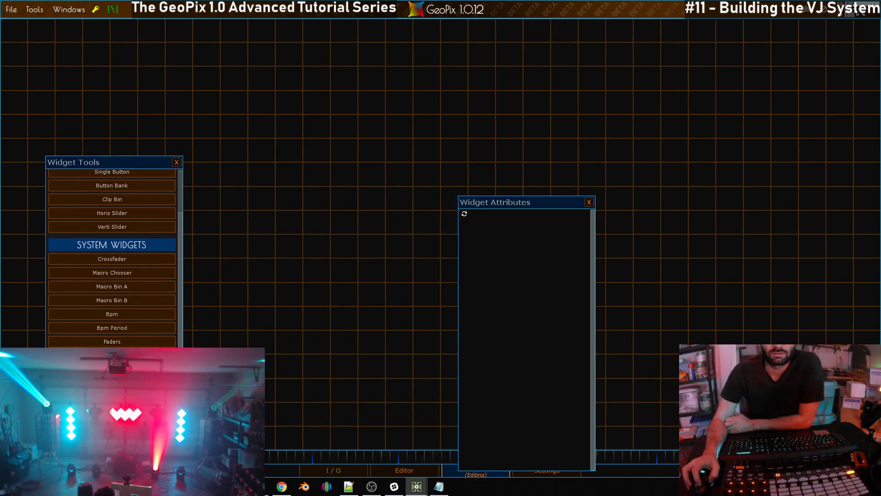
pyautogui.moveTo(523, 203); pyautogui.dragTo(788, 166)
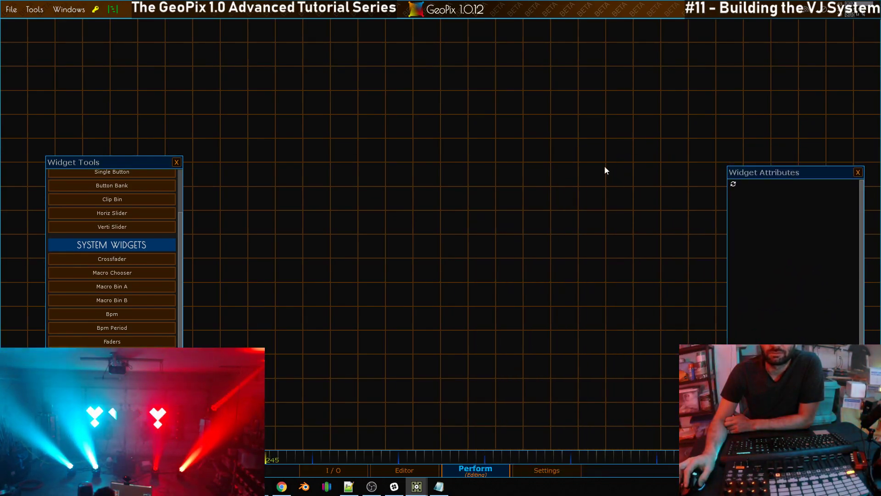
pyautogui.moveTo(115, 168); pyautogui.dragTo(82, 172)
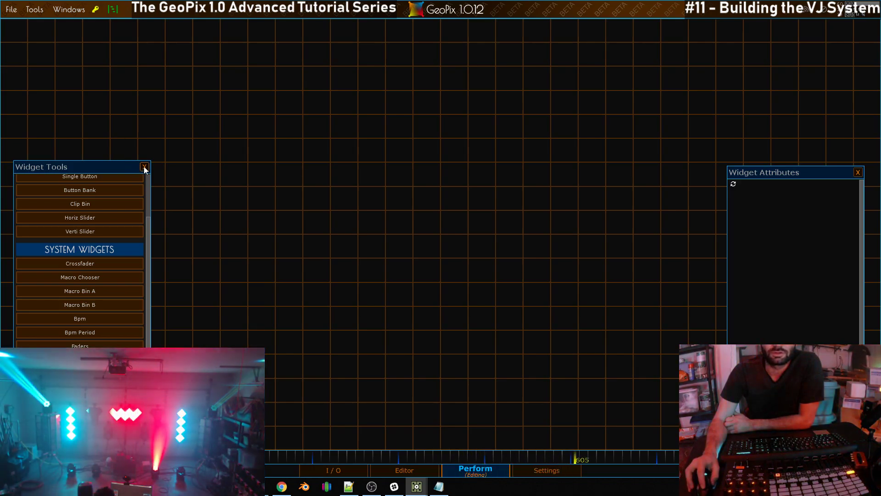
pyautogui.press('Escape')
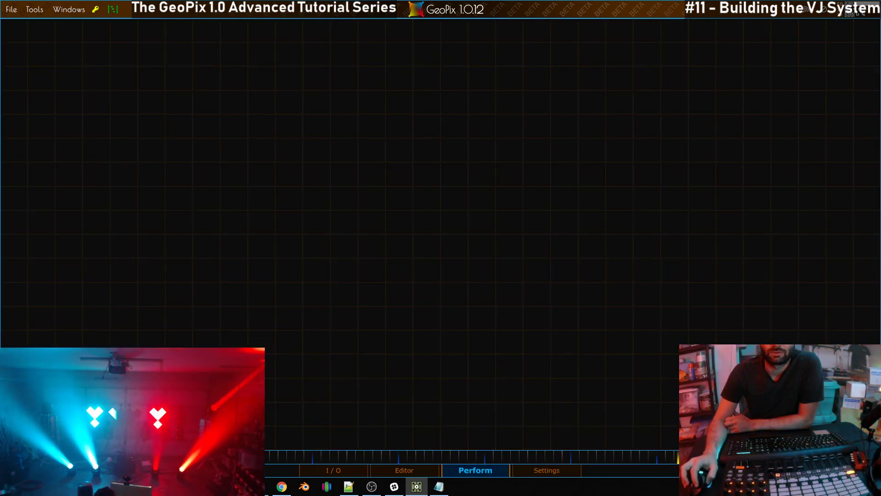
# Step: Enable editing of the Perform layout and space the Widget Tools and Widget Attributes windows apart over the grid
pyautogui.rightClick(480, 474)
pyautogui.moveTo(419, 206); pyautogui.dragTo(95, 175)
pyautogui.moveTo(524, 198); pyautogui.dragTo(776, 172)
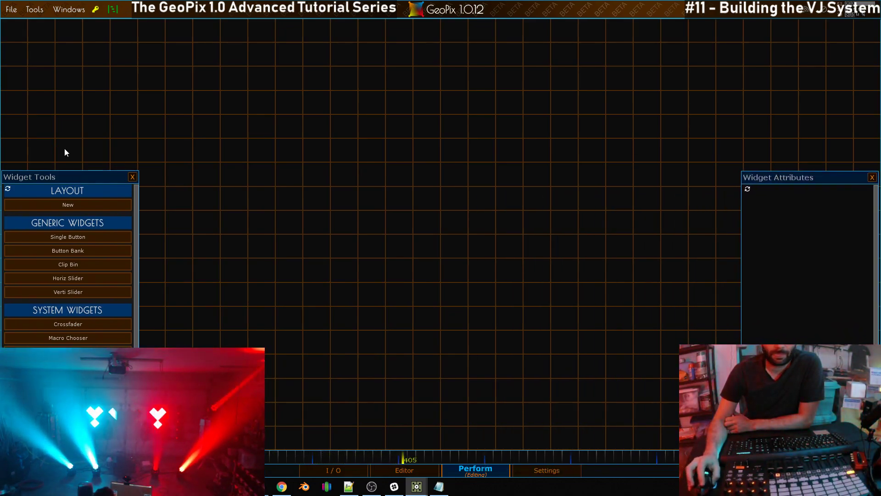
pyautogui.moveTo(53, 176); pyautogui.dragTo(284, 164)
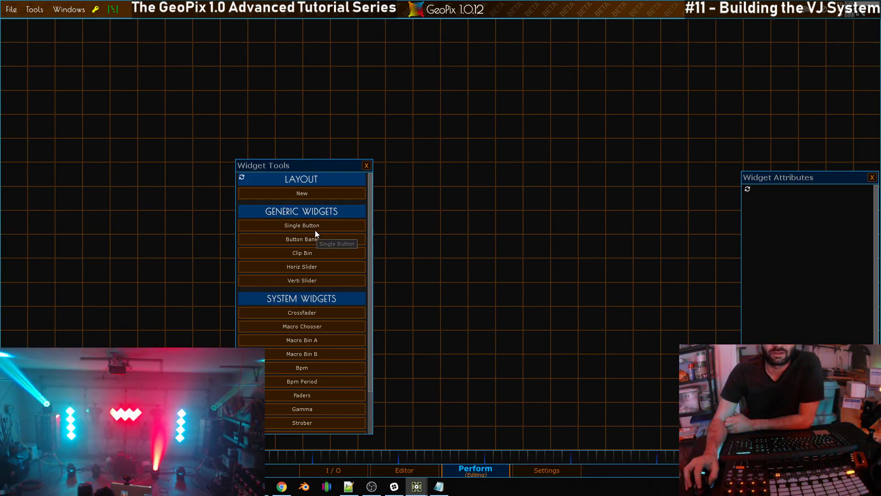
pyautogui.moveTo(374, 366); pyautogui.dragTo(370, 387)
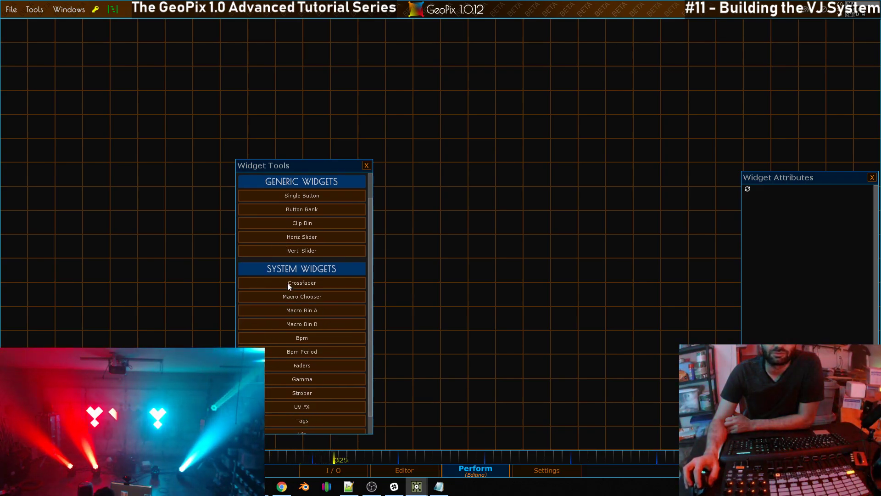
pyautogui.moveTo(370, 232); pyautogui.dragTo(373, 213)
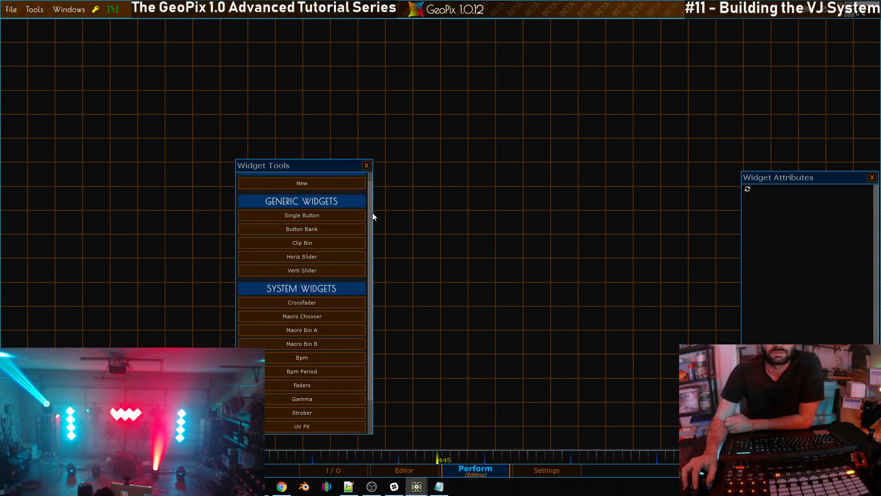
# Step: Add a single button, a horizontal slider and a vertical slider, placing the horizontal slider at 25, 12 and the vertical slider at 29, 12
pyautogui.click(301, 215)
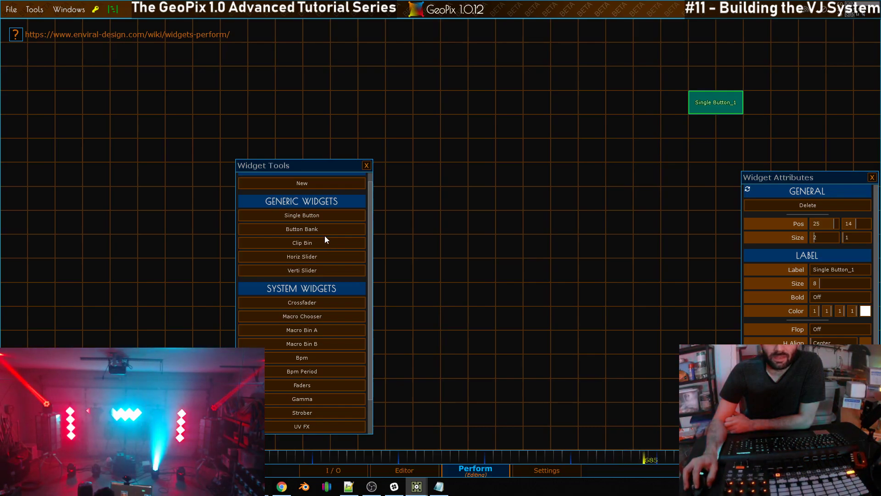
pyautogui.click(304, 257)
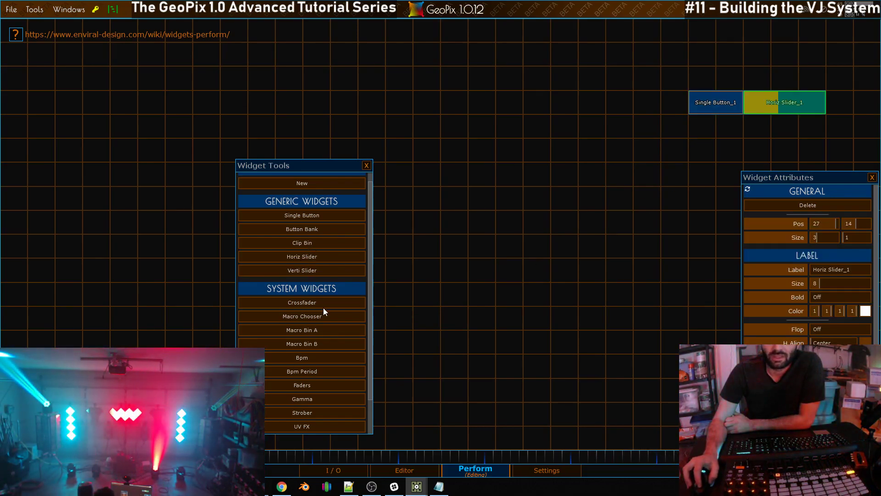
pyautogui.click(336, 270)
pyautogui.moveTo(799, 107); pyautogui.dragTo(745, 154)
pyautogui.moveTo(827, 109); pyautogui.dragTo(800, 157)
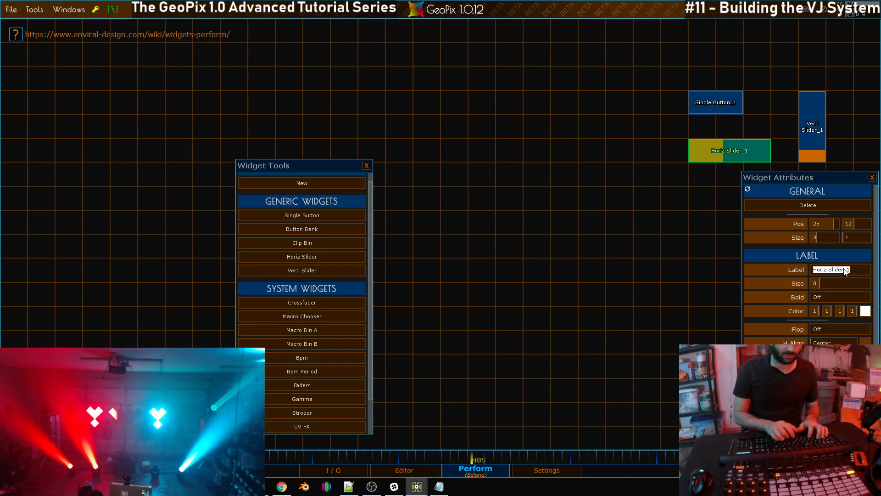
# Step: Label the horizontal slider H_Slider and the vertical slider V_Slider
pyautogui.write('H_Slider')
pyautogui.press('Return')
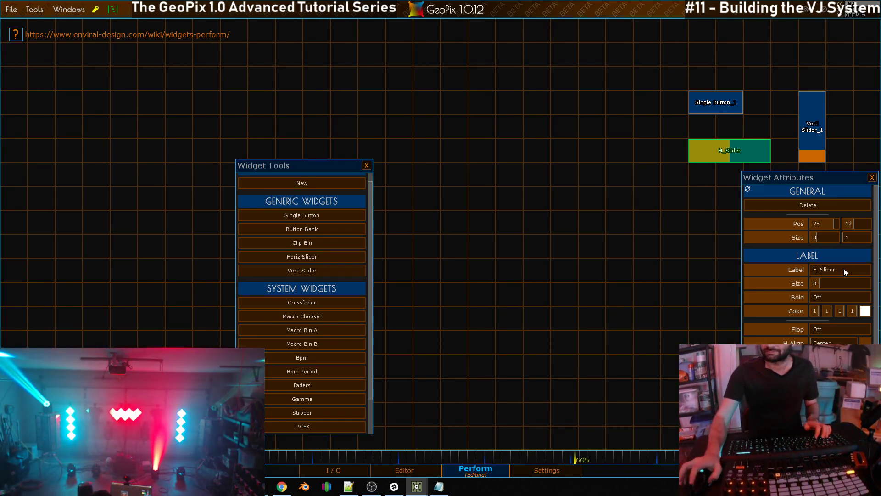
pyautogui.click(812, 122)
pyautogui.click(830, 271)
pyautogui.write('V')
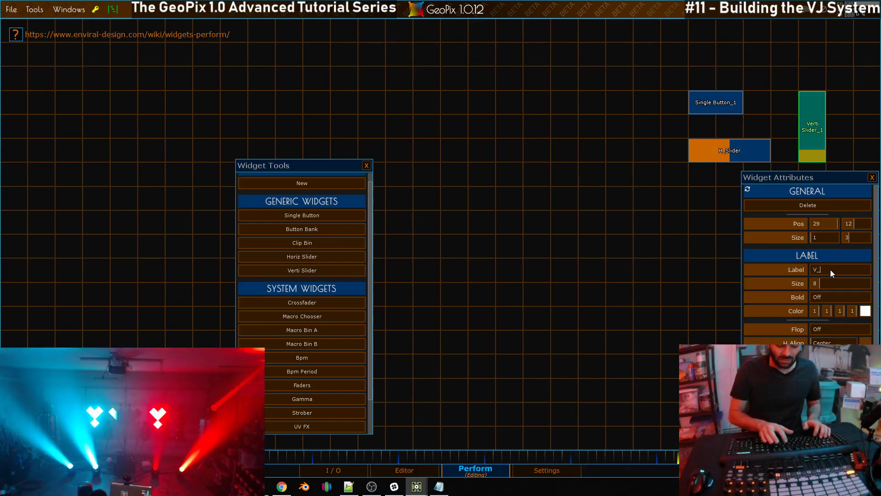
pyautogui.write('_Slider')
pyautogui.press('Return')
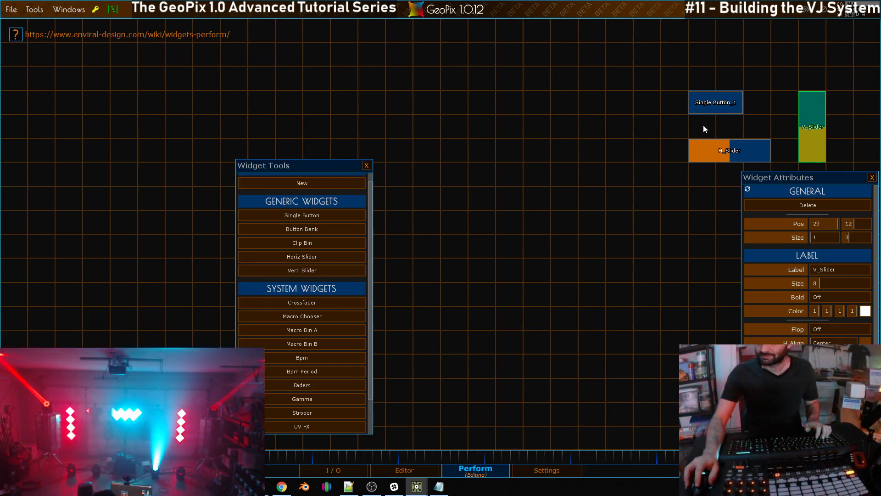
# Step: Change the single button widget's label to Button
pyautogui.click(707, 108)
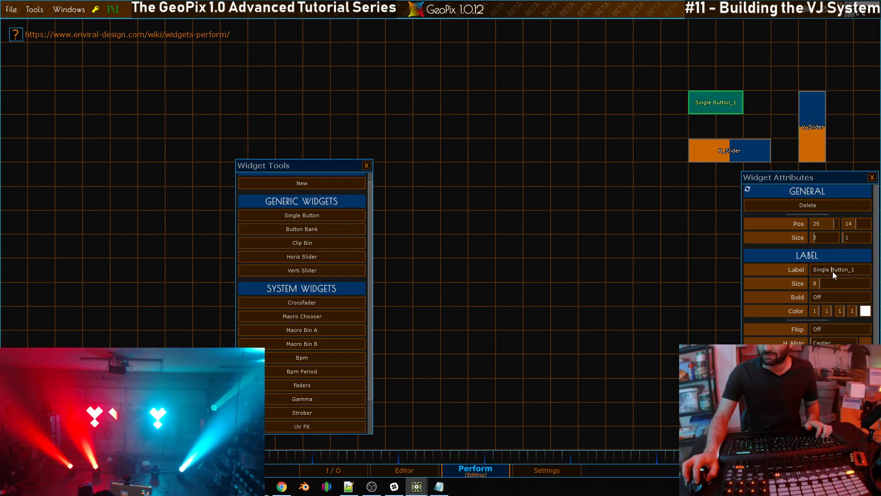
pyautogui.click(832, 272)
pyautogui.write('Button')
pyautogui.press('Return')
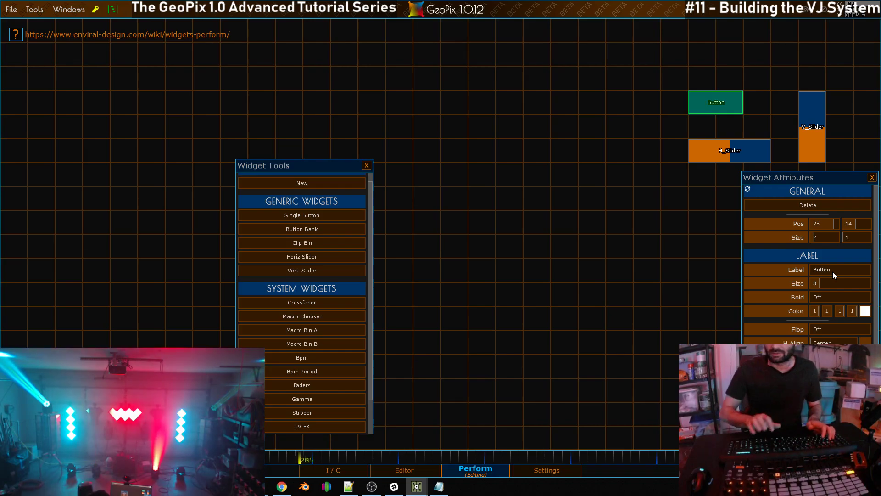
# Step: Rename the single button's label to Button1 and enlarge the widget to 3 by 2 grid cells
pyautogui.click(832, 272)
pyautogui.write('1')
pyautogui.press('Return')
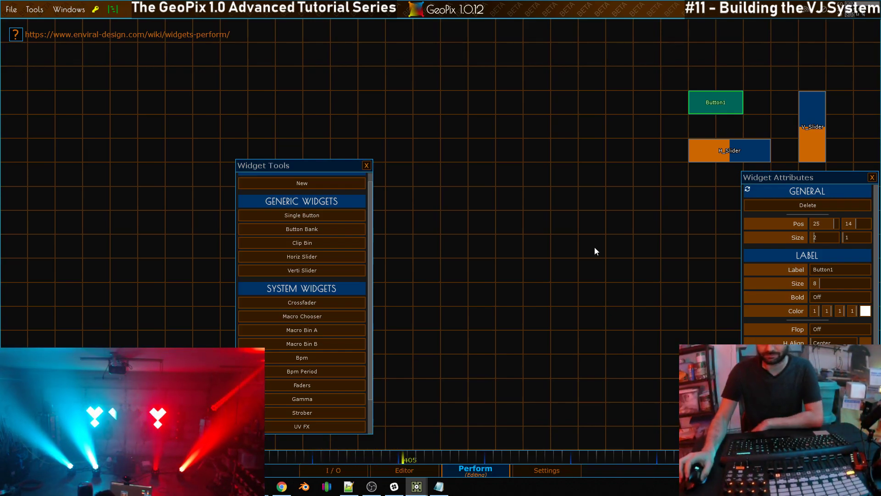
pyautogui.moveTo(725, 94); pyautogui.dragTo(768, 88)
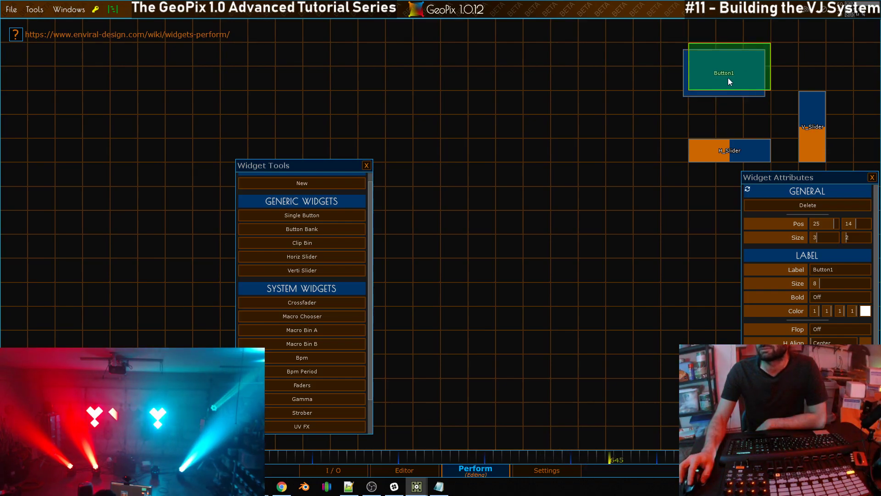
pyautogui.click(717, 144)
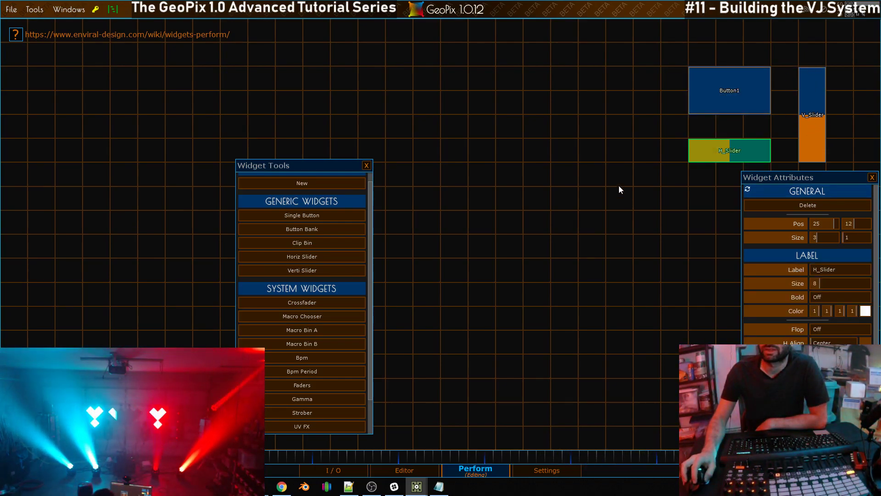
# Step: Add a button bank sized 4 by 2 and place it at 25, 9 beneath the horizontal slider
pyautogui.moveTo(819, 181); pyautogui.dragTo(817, 272)
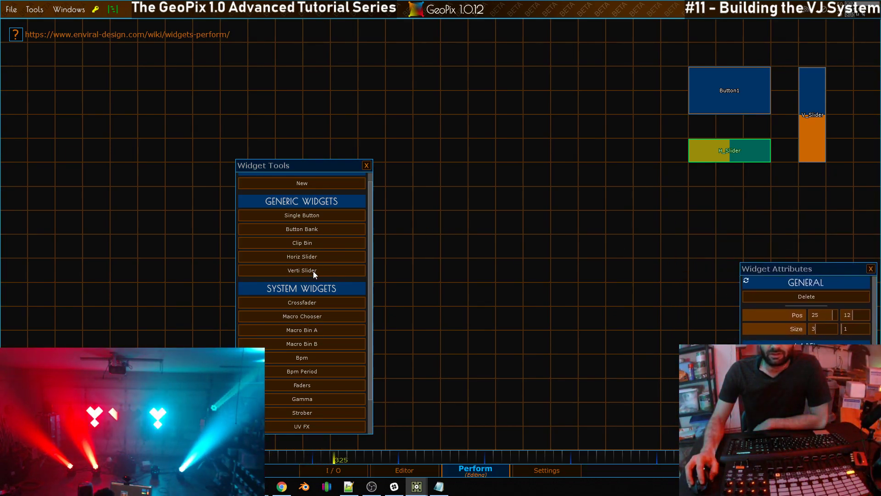
pyautogui.click(314, 229)
pyautogui.moveTo(785, 132); pyautogui.dragTo(709, 195)
pyautogui.moveTo(739, 197); pyautogui.dragTo(824, 198)
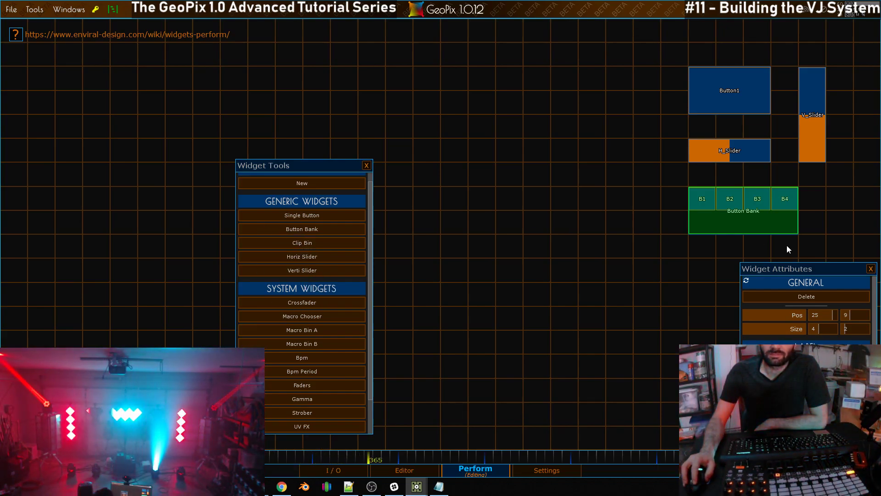
# Step: Add a clip bin and place it at 25, 2 below the button bank, moving Widget Attributes clear of it
pyautogui.moveTo(830, 266); pyautogui.dragTo(556, 316)
pyautogui.click(310, 245)
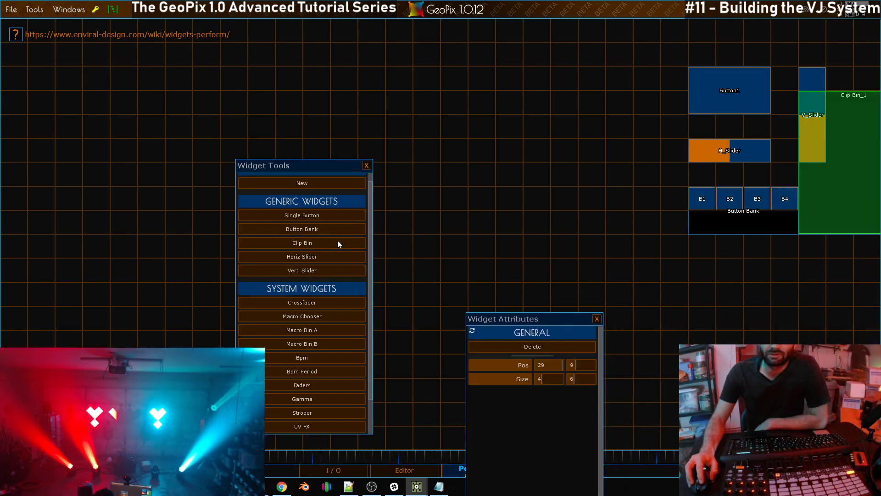
pyautogui.moveTo(849, 178); pyautogui.dragTo(740, 340)
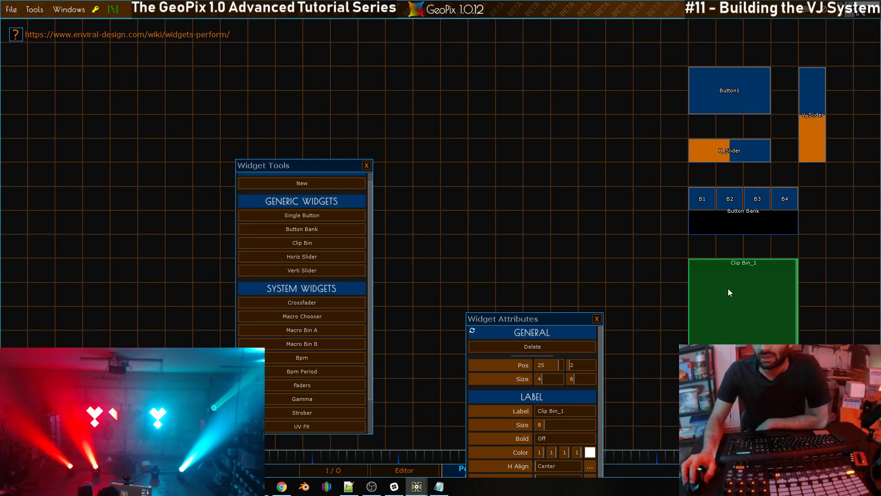
pyautogui.moveTo(528, 317); pyautogui.dragTo(480, 172)
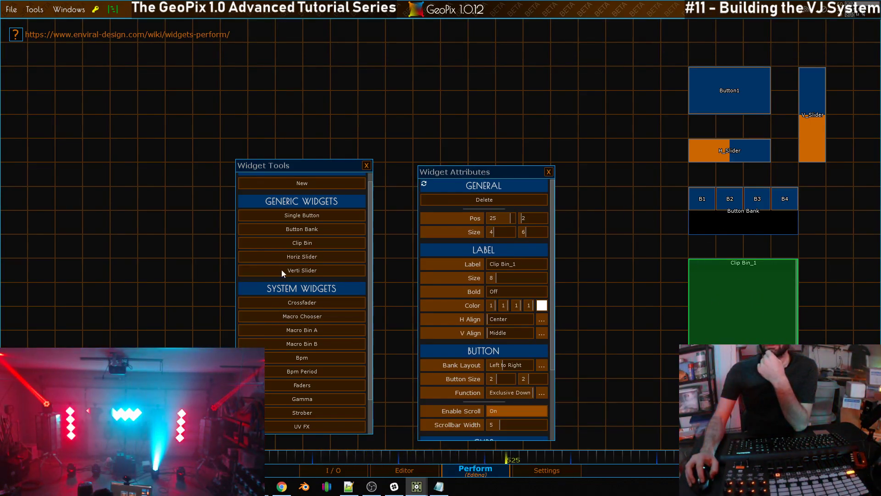
# Step: Clear the grid's centre of floating windows and add Macro Bin A at 9, 2 and Macro Bin B beside it, leaving a four-cell gap
pyautogui.moveTo(370, 205); pyautogui.dragTo(370, 287)
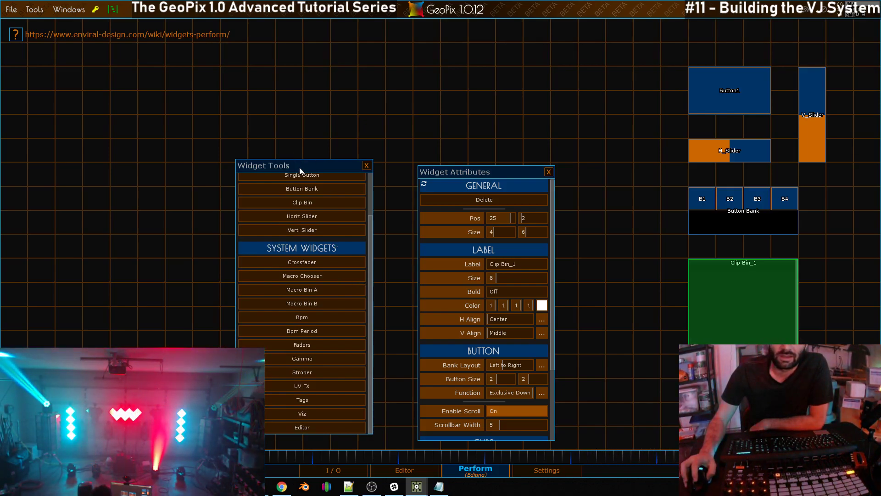
pyautogui.moveTo(299, 168); pyautogui.dragTo(140, 169)
pyautogui.moveTo(535, 182); pyautogui.dragTo(681, 158)
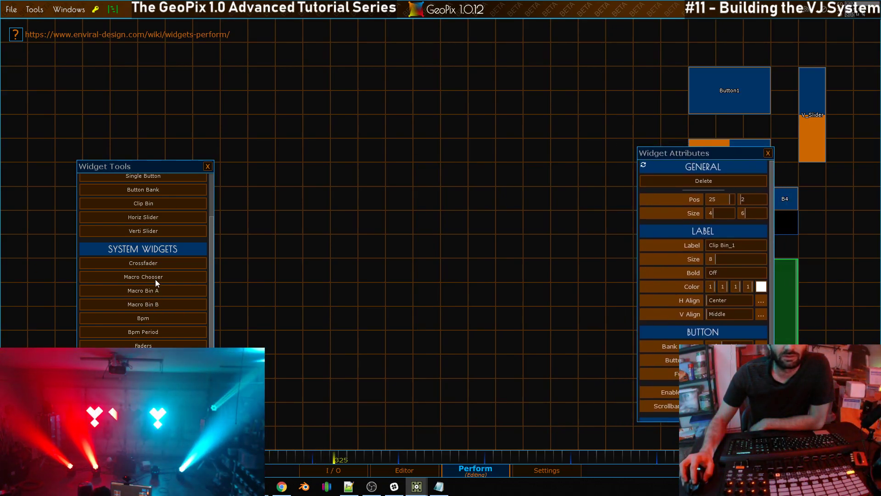
pyautogui.click(143, 290)
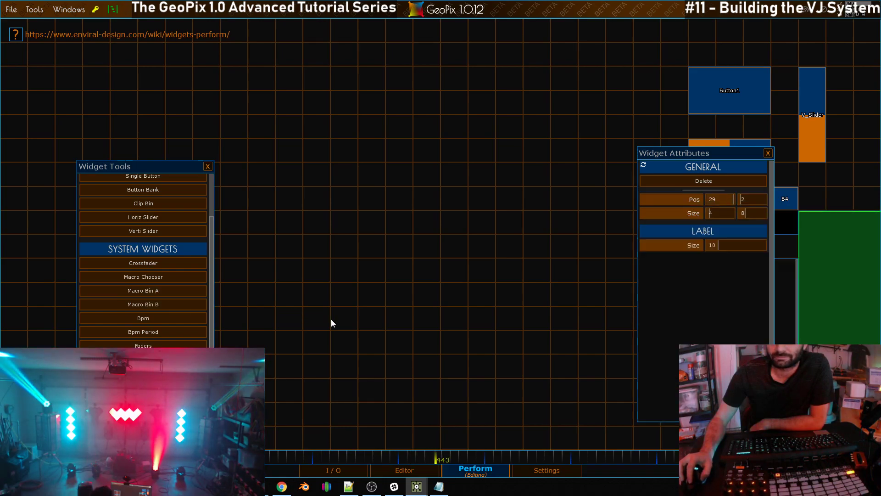
pyautogui.moveTo(301, 280); pyautogui.dragTo(306, 263)
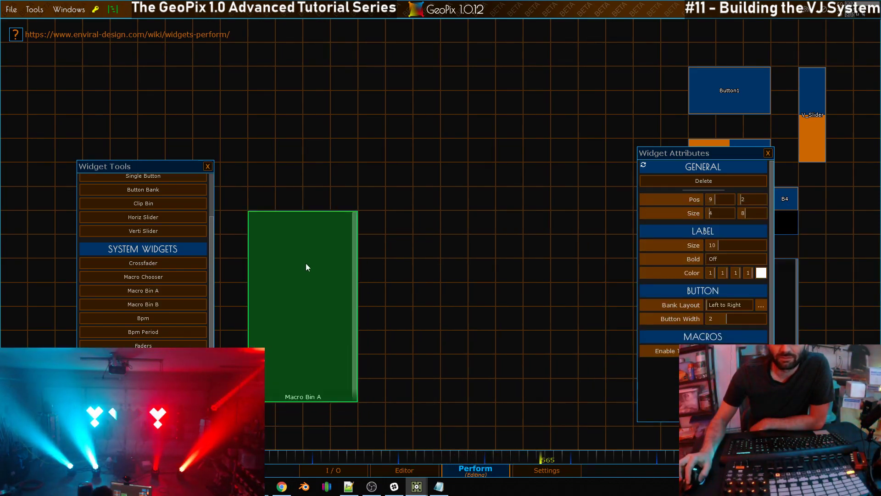
pyautogui.click(151, 304)
pyautogui.moveTo(433, 285); pyautogui.dragTo(543, 285)
# Step: Add a 4 by 3 crossfader at 13, 7 between the macro bins, spreading each bin one cell outward
pyautogui.click(145, 264)
pyautogui.moveTo(603, 379); pyautogui.dragTo(395, 236)
pyautogui.moveTo(300, 293); pyautogui.dragTo(288, 292)
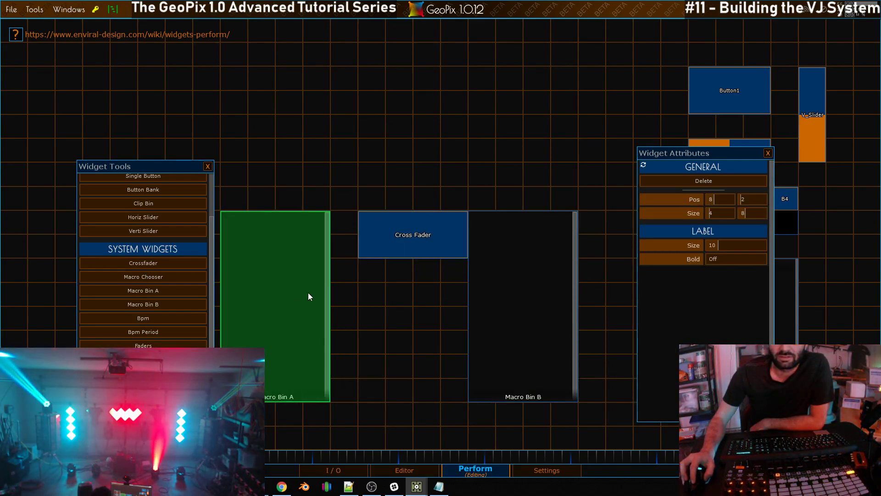
pyautogui.moveTo(504, 281); pyautogui.dragTo(531, 281)
pyautogui.click(406, 230)
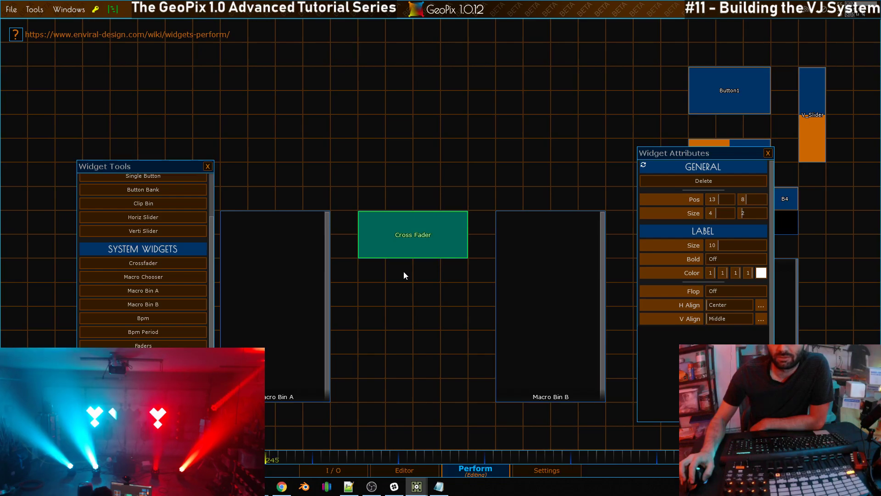
pyautogui.moveTo(401, 258); pyautogui.dragTo(405, 287)
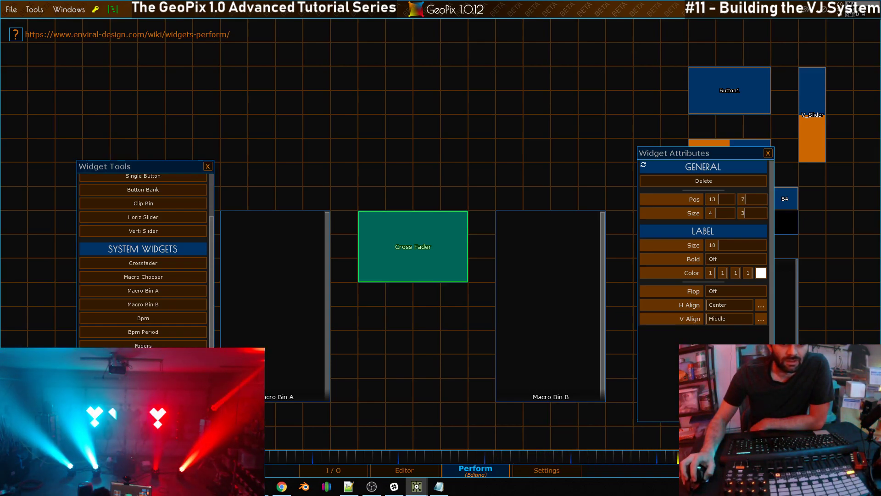
# Step: Add a Viz widget above the macro bins at 8, 11 and size it 14 by 6 to span both
pyautogui.click(183, 358)
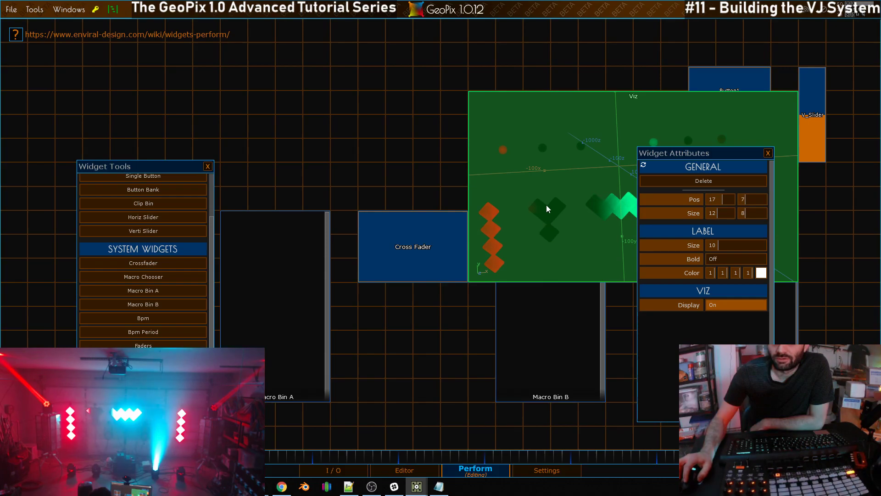
pyautogui.moveTo(547, 210); pyautogui.dragTo(379, 150)
pyautogui.moveTo(485, 179); pyautogui.dragTo(448, 120)
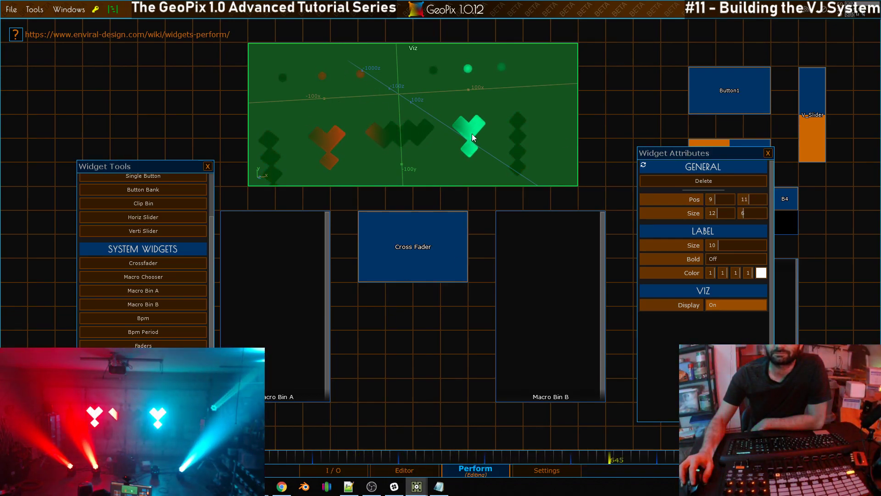
pyautogui.press('Left')
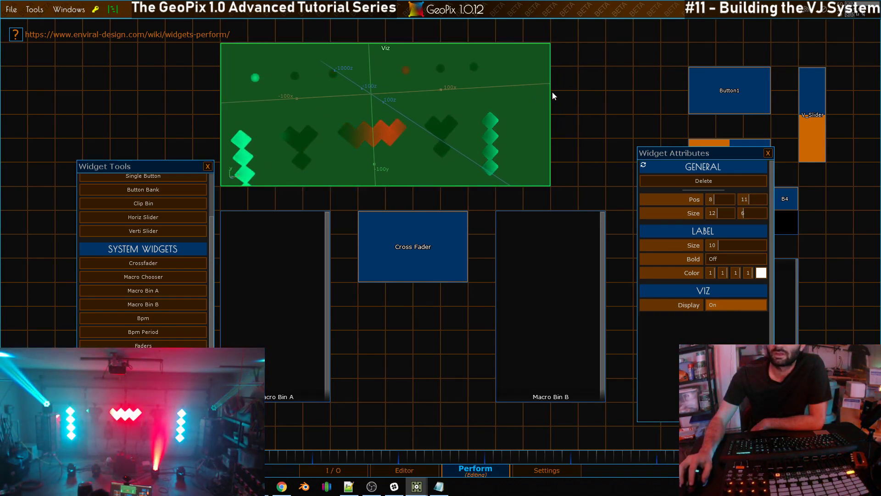
pyautogui.moveTo(552, 93); pyautogui.dragTo(608, 90)
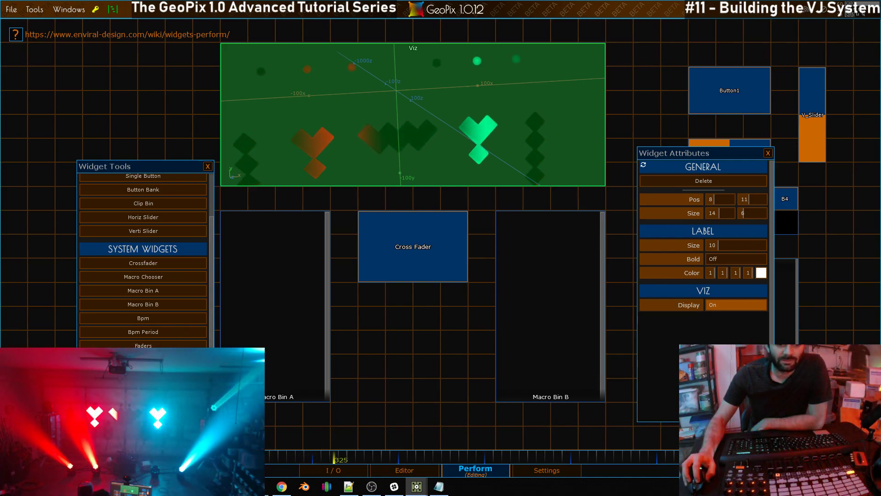
# Step: Add a UV FX widget below the crossfader at 13, 2 and size it 4 by 4
pyautogui.click(641, 166)
pyautogui.moveTo(642, 166); pyautogui.dragTo(394, 334)
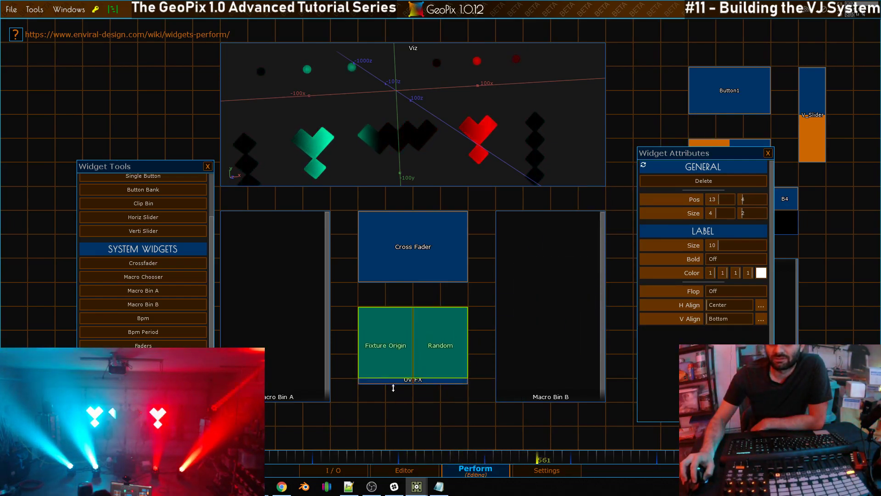
pyautogui.moveTo(393, 387); pyautogui.dragTo(393, 401)
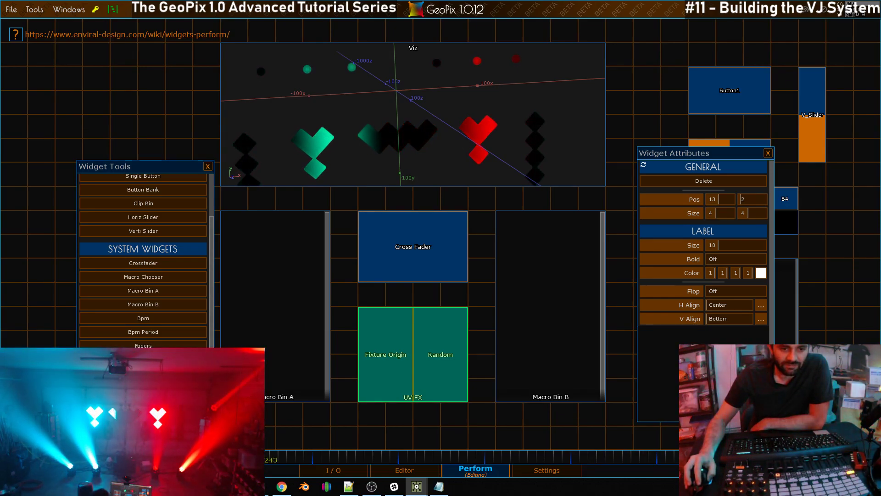
# Step: Add a Faders bin at 1, 13 and a Strober at 1, 8, each 6 by 4
pyautogui.moveTo(136, 169); pyautogui.dragTo(455, 198)
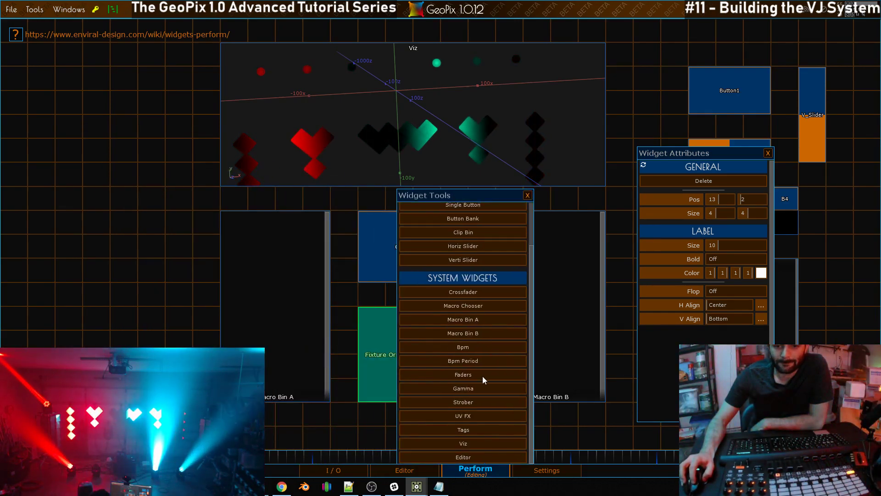
pyautogui.moveTo(483, 379); pyautogui.dragTo(188, 97)
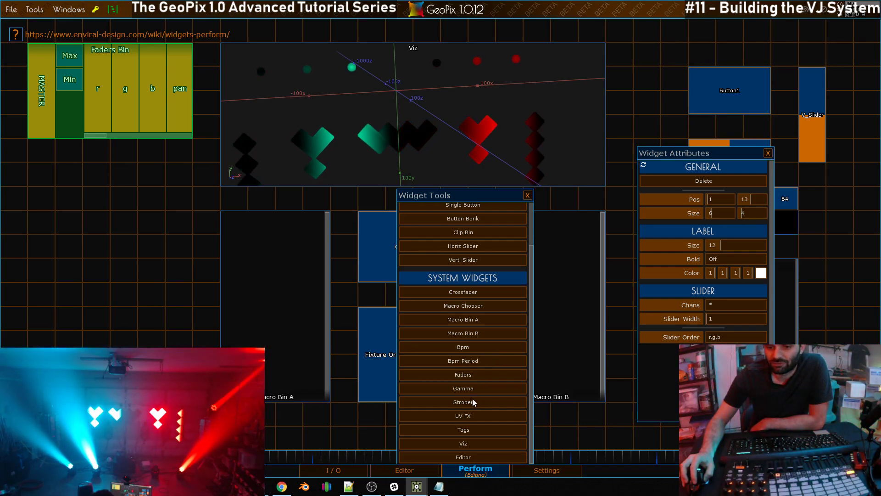
pyautogui.click(487, 439)
pyautogui.moveTo(244, 101); pyautogui.dragTo(45, 220)
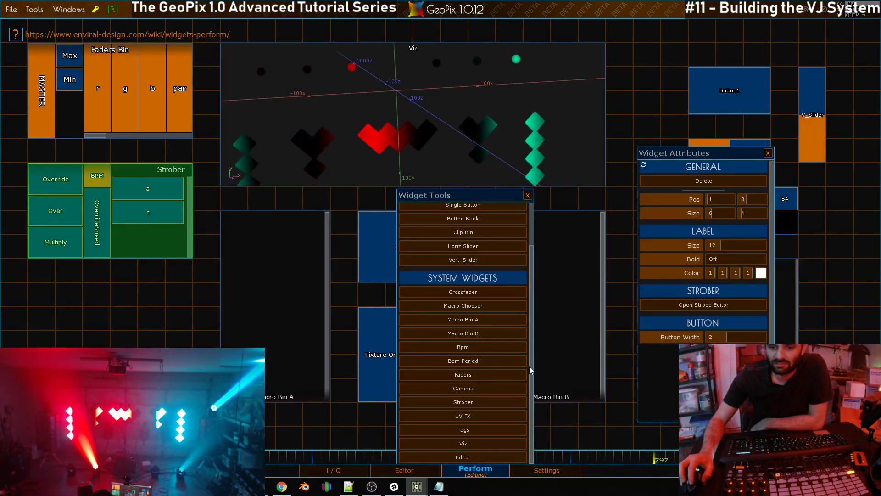
# Step: Add Gamma, Bpm and Bpm Period widgets and line them up along the grid's lowest row, with Gamma 3 by 1 at 6, 0
pyautogui.click(468, 394)
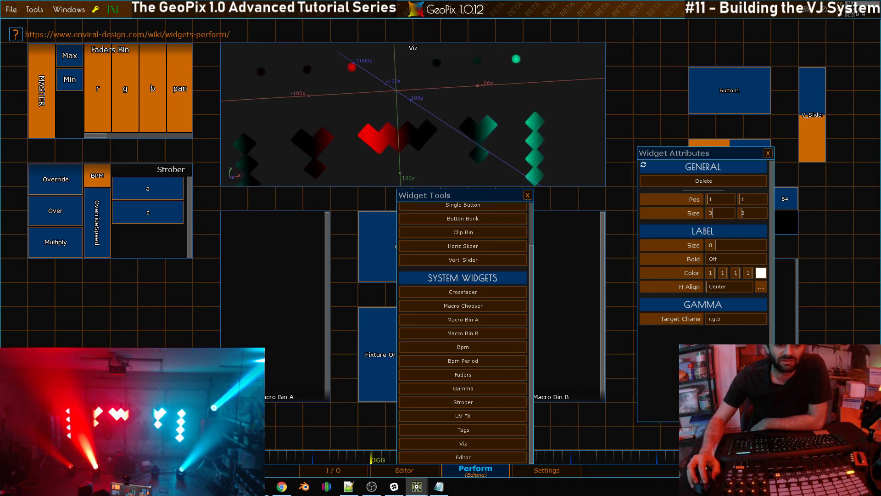
pyautogui.click(467, 361)
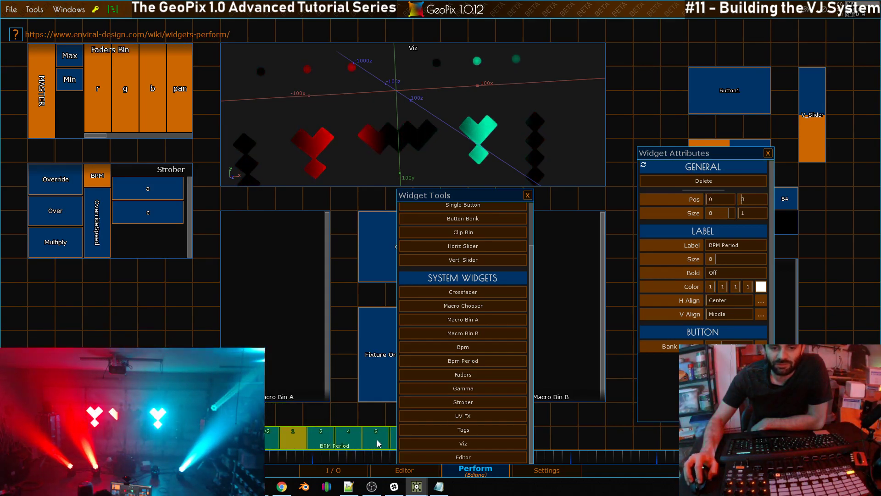
pyautogui.click(330, 438)
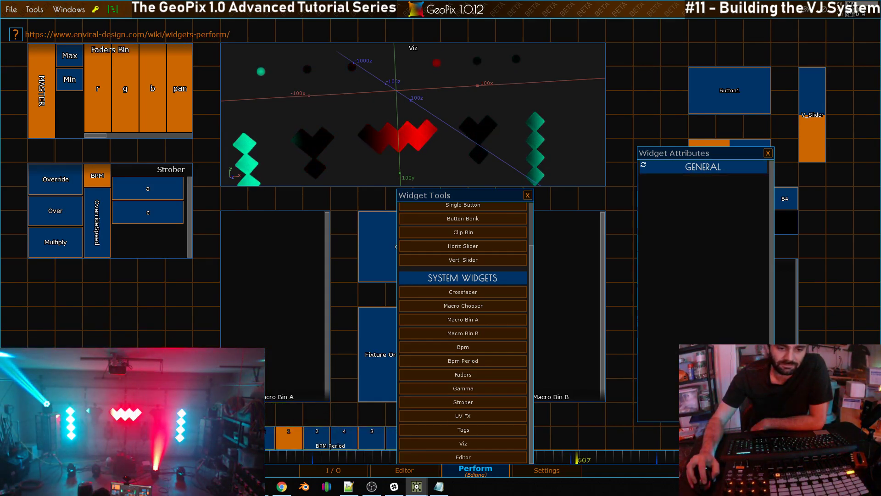
pyautogui.moveTo(410, 224); pyautogui.dragTo(390, 139)
pyautogui.moveTo(320, 434); pyautogui.dragTo(460, 435)
pyautogui.moveTo(165, 440); pyautogui.dragTo(301, 441)
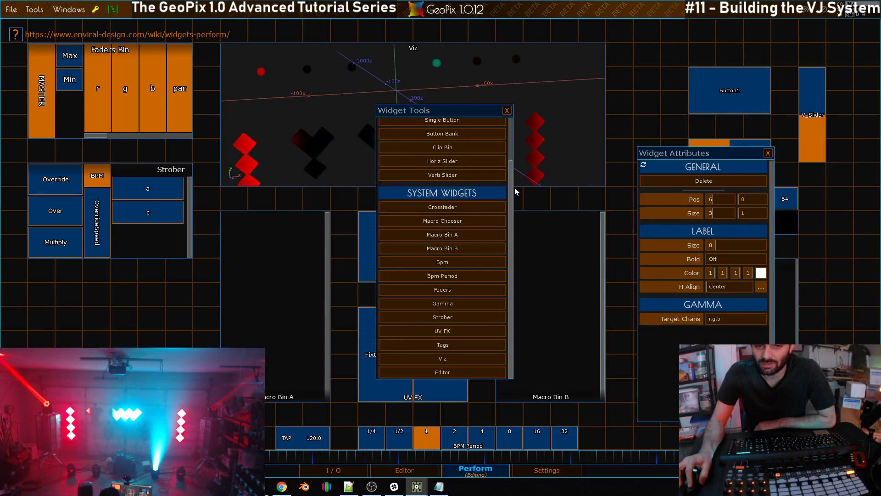
# Step: Check the remaining available widgets and close the widget windows to leave layout editing
pyautogui.scroll(3, 502, 164)
pyautogui.scroll(-3, 504, 250)
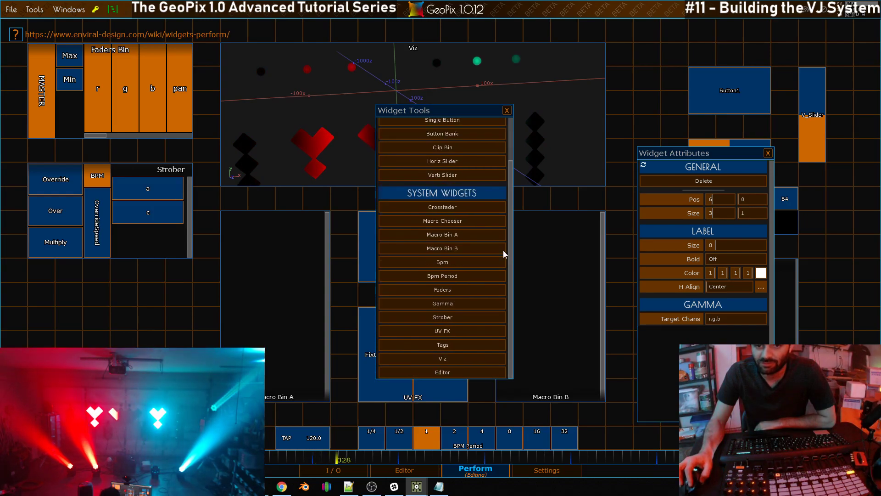
pyautogui.click(507, 111)
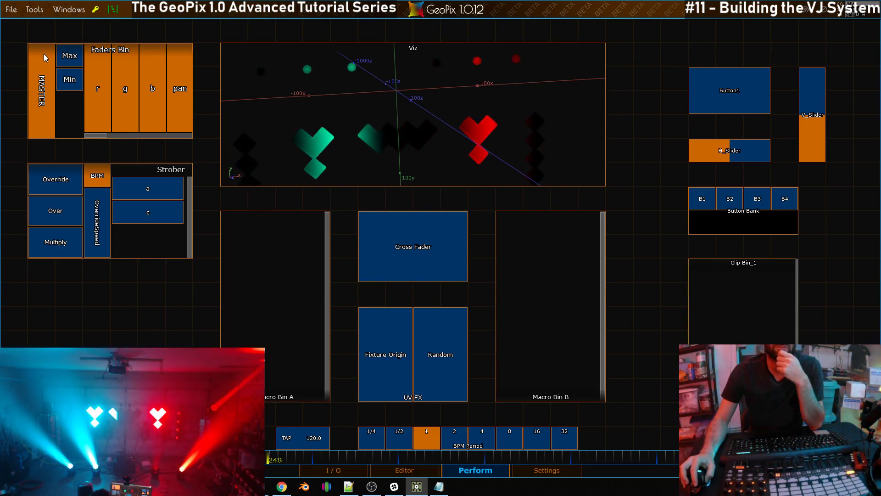
# Step: Test the Faders Bin by dropping MASTER to zero and back to about half, and pulling the g fader nearly to zero
pyautogui.moveTo(52, 70); pyautogui.dragTo(50, 152)
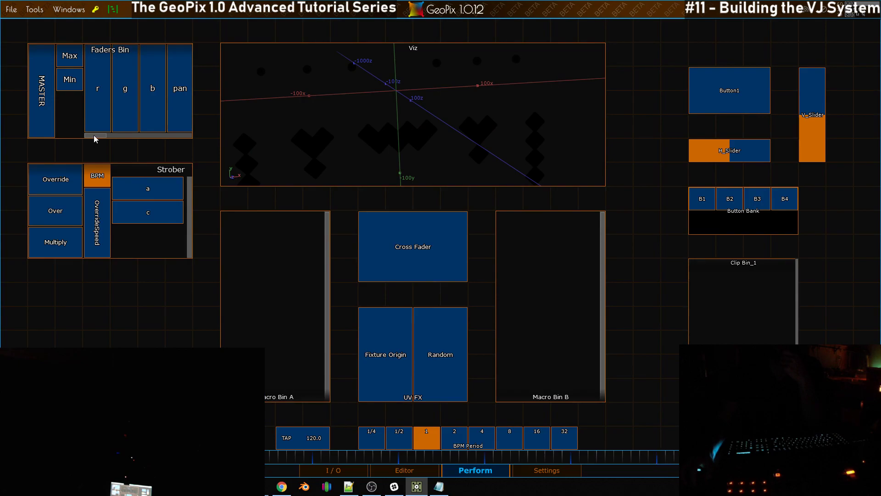
pyautogui.moveTo(112, 138); pyautogui.dragTo(82, 146)
pyautogui.moveTo(35, 128); pyautogui.dragTo(44, 93)
pyautogui.moveTo(103, 110); pyautogui.dragTo(103, 36)
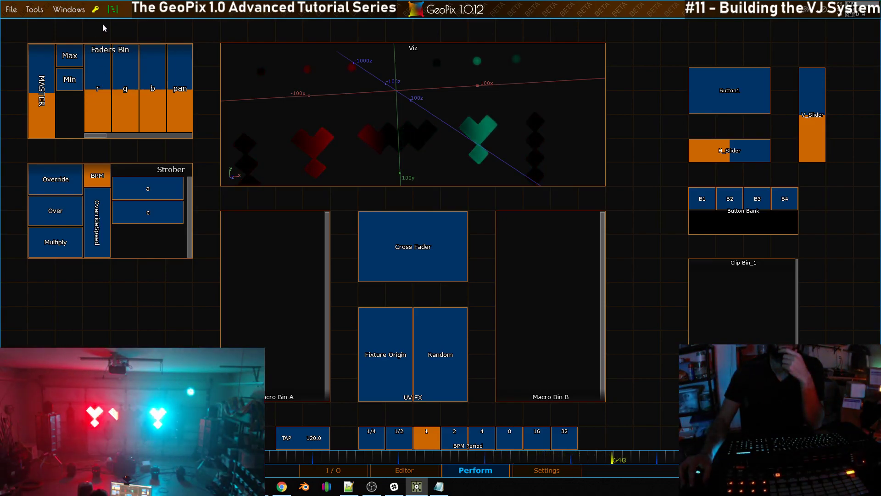
pyautogui.moveTo(118, 94); pyautogui.dragTo(135, 120)
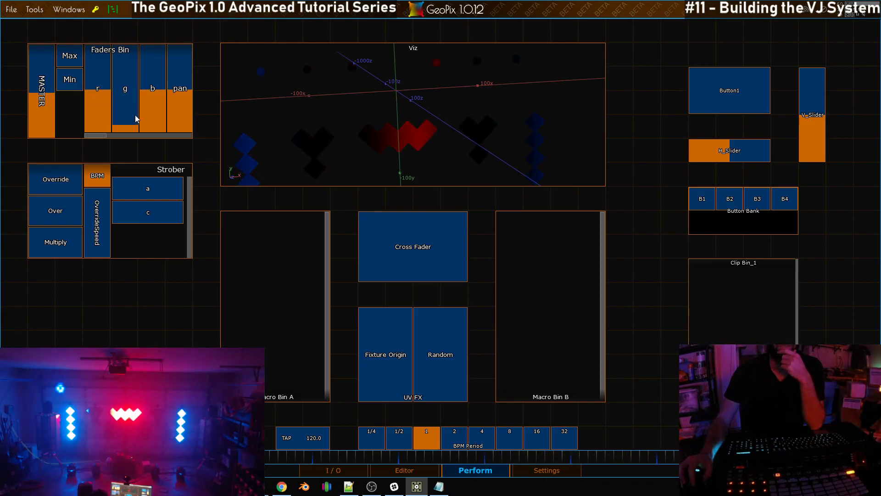
# Step: Raise MASTER to full and test the Min and Max buttons, ending with every fader at maximum
pyautogui.moveTo(35, 56); pyautogui.dragTo(54, 54)
pyautogui.moveTo(54, 121); pyautogui.dragTo(53, 43)
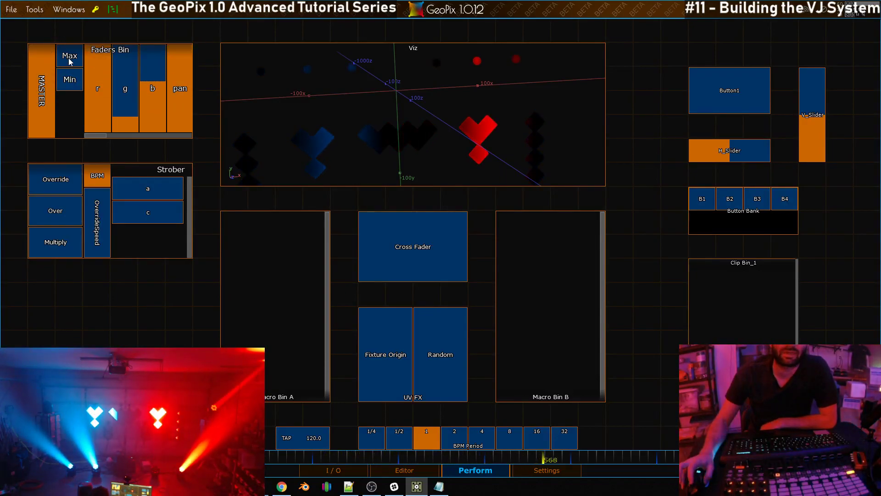
pyautogui.click(72, 85)
pyautogui.click(70, 66)
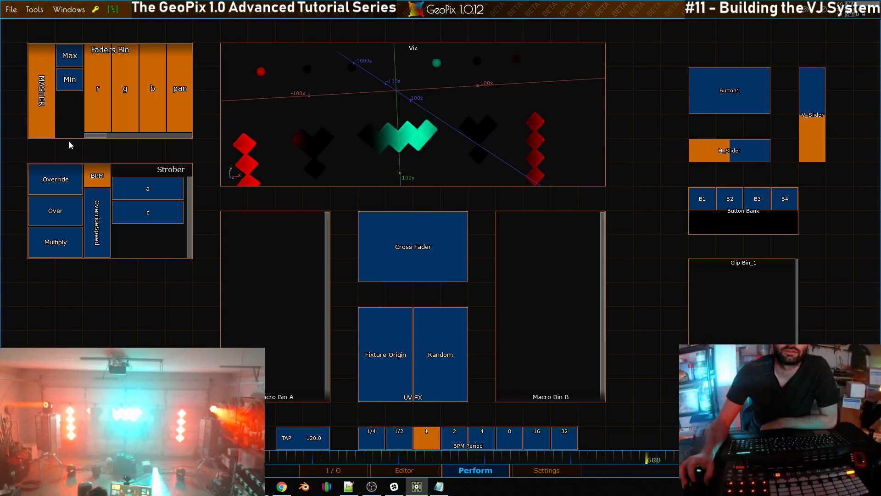
# Step: Test the haze fader at the far end of the Faders Bin, and return the bin to its first faders
pyautogui.moveTo(99, 134); pyautogui.dragTo(184, 131)
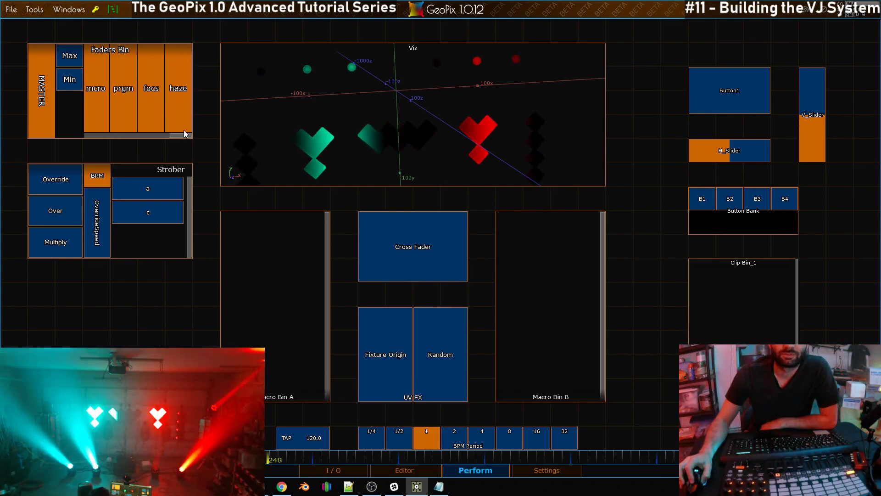
pyautogui.moveTo(181, 50); pyautogui.dragTo(178, 98)
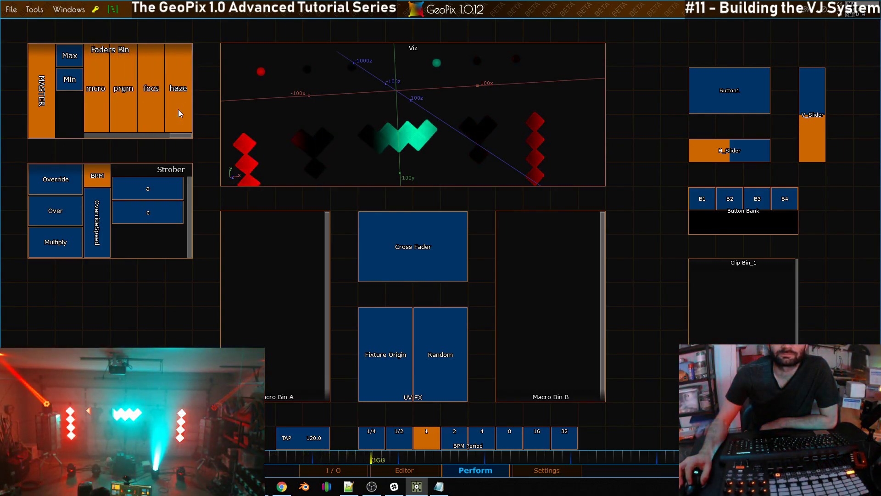
pyautogui.moveTo(184, 134); pyautogui.dragTo(85, 120)
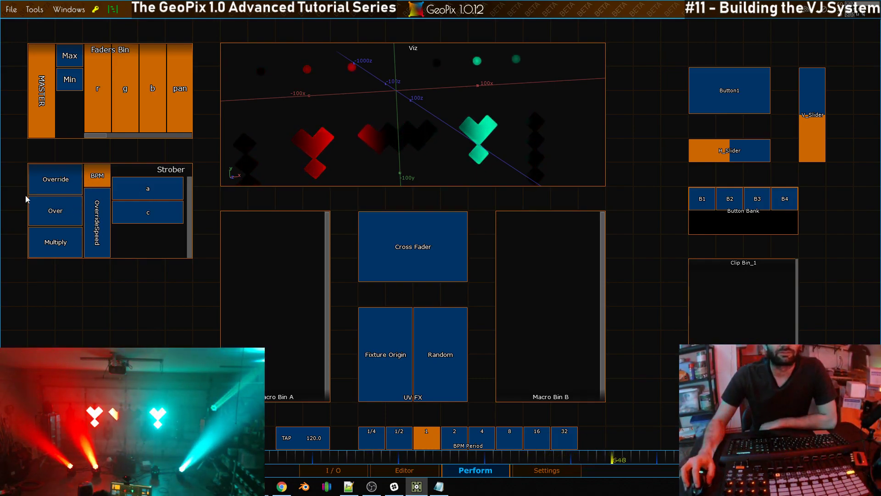
# Step: Turn on Override in the Strober, and test the Cross Fader by sweeping it to full and back to zero
pyautogui.click(68, 182)
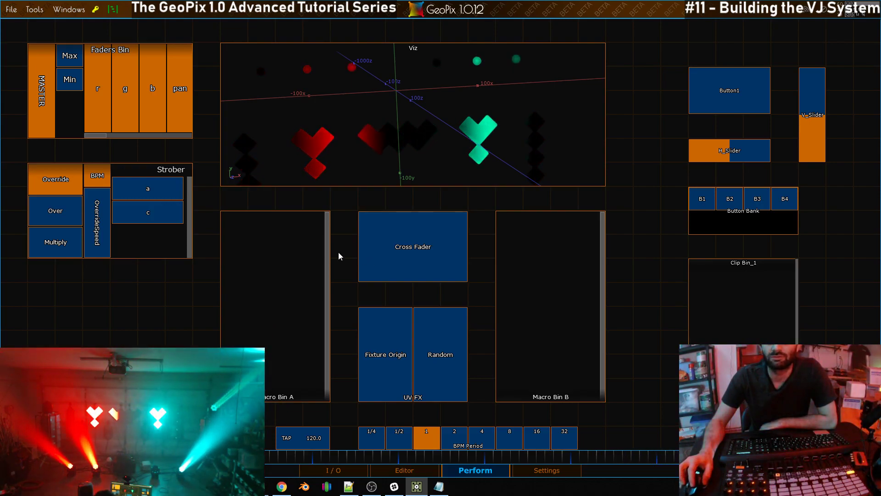
pyautogui.moveTo(365, 256); pyautogui.dragTo(498, 238)
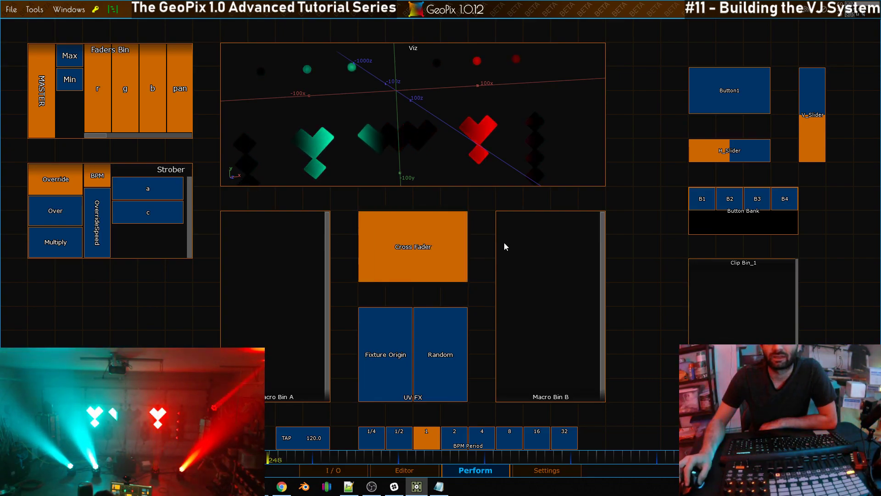
pyautogui.moveTo(566, 246); pyautogui.dragTo(221, 249)
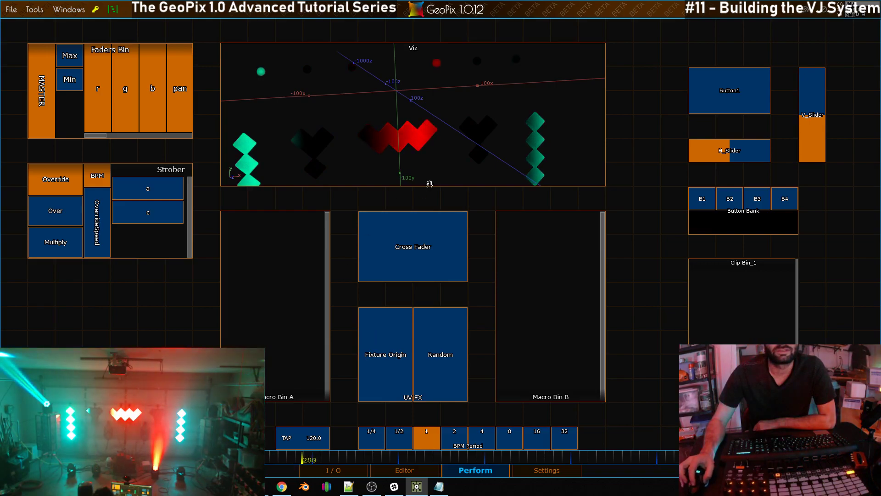
# Step: Slightly rotate the Viz preview, and test the UV FX Random fader by raising it to full and dropping it back to zero
pyautogui.moveTo(374, 147)
pyautogui.mouseDown()
pyautogui.moveTo(419, 142)
pyautogui.moveTo(359, 145)
pyautogui.mouseUp()
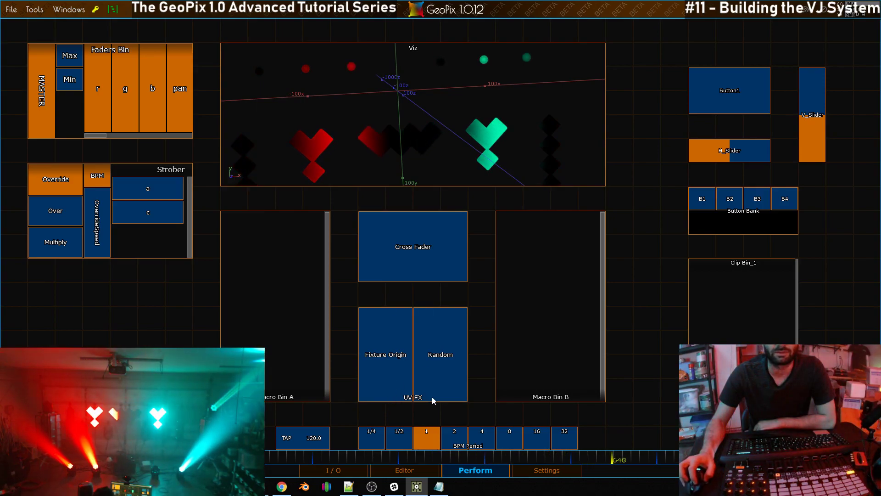
pyautogui.moveTo(435, 396); pyautogui.dragTo(462, 317)
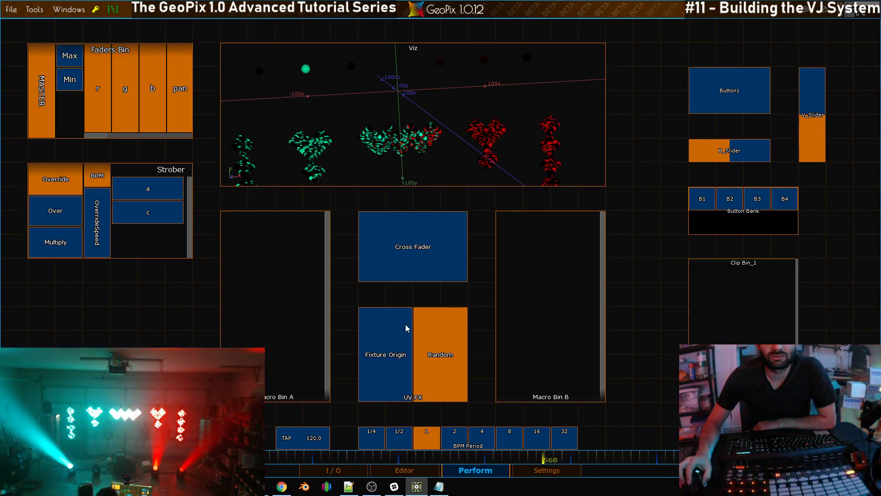
pyautogui.click(437, 372)
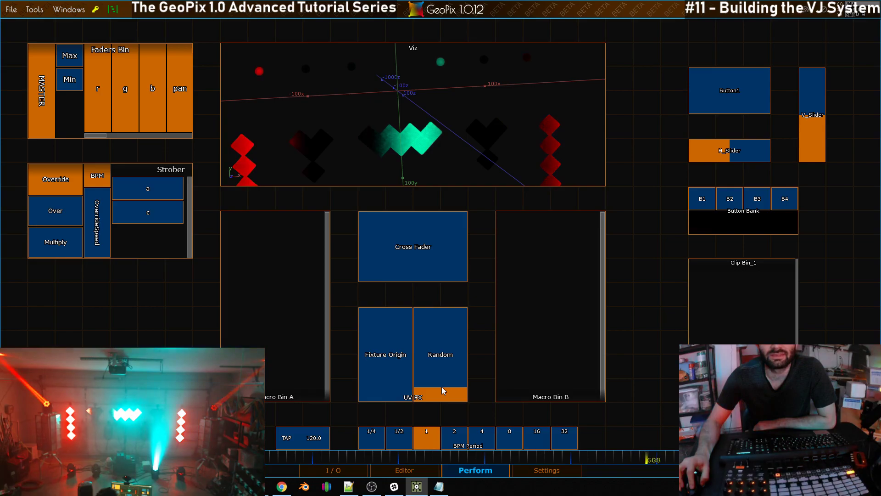
pyautogui.moveTo(450, 373); pyautogui.dragTo(455, 447)
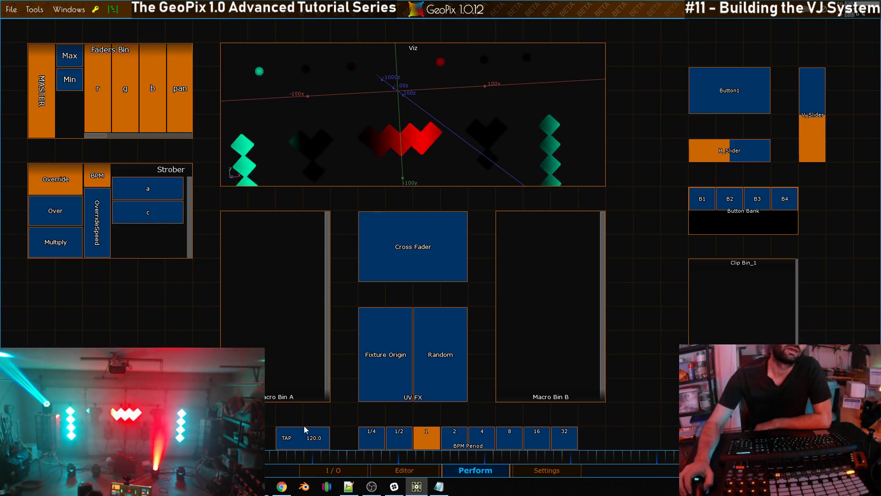
# Step: Try setting the tempo with repeated taps on the Bpm widget's TAP button
pyautogui.click(287, 437)
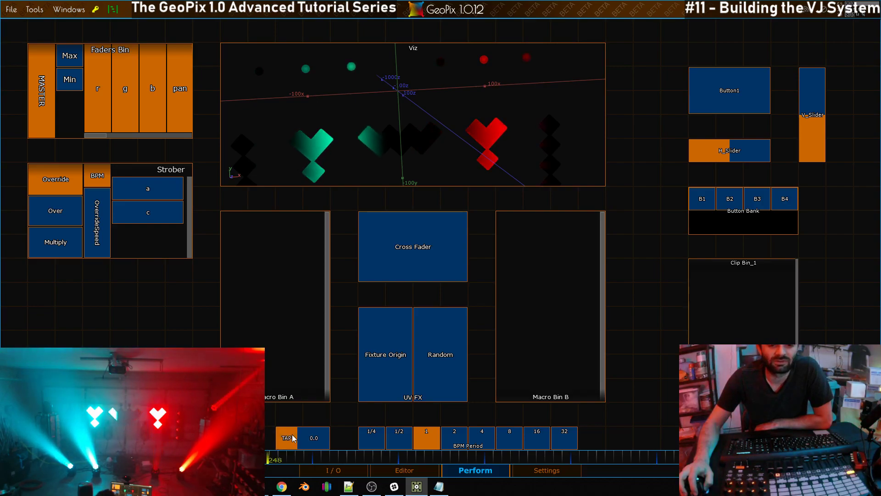
pyautogui.click(289, 438)
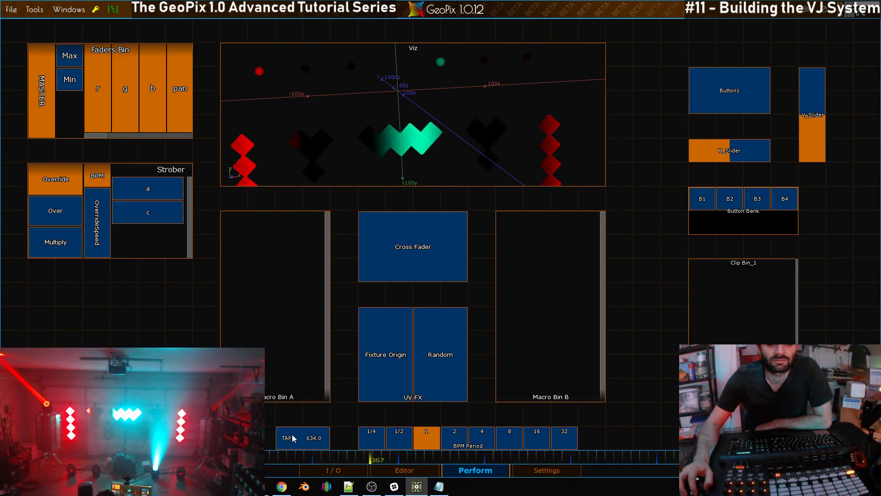
pyautogui.click(289, 437)
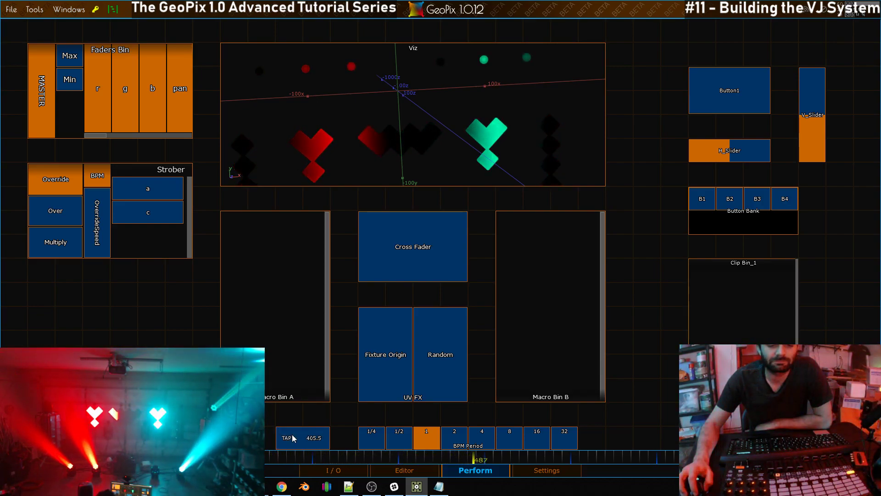
pyautogui.click(289, 438)
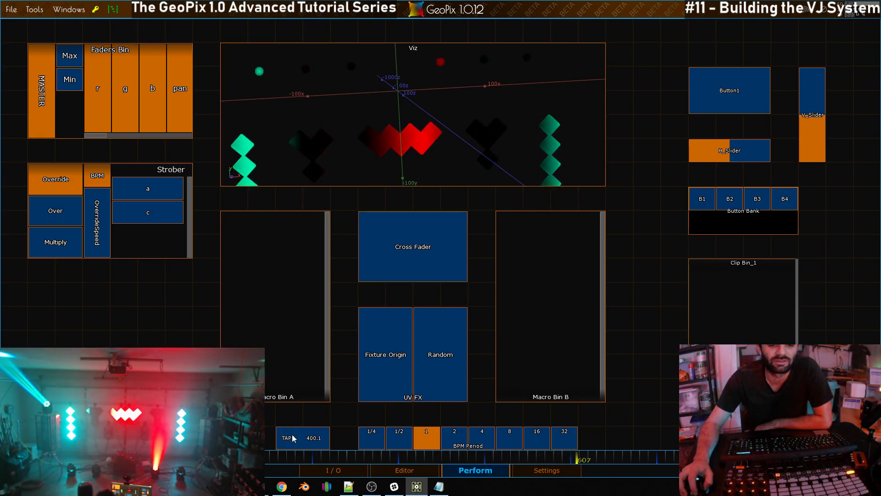
pyautogui.click(289, 437)
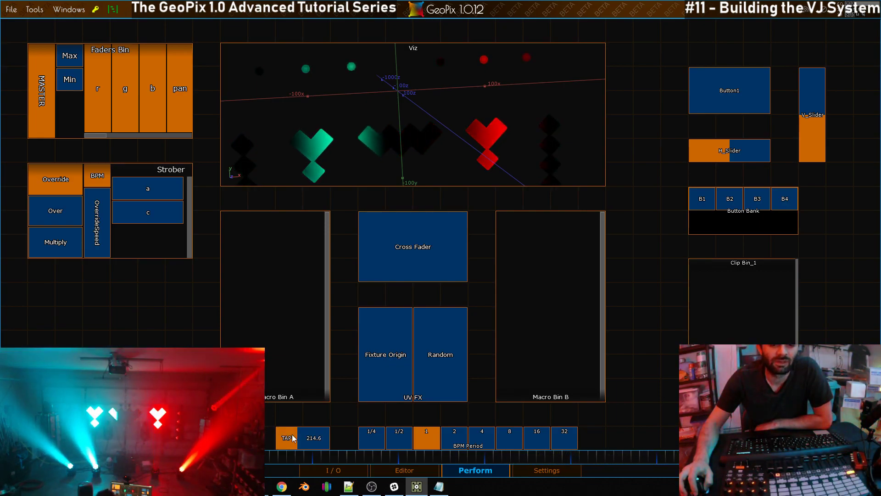
pyautogui.click(292, 437)
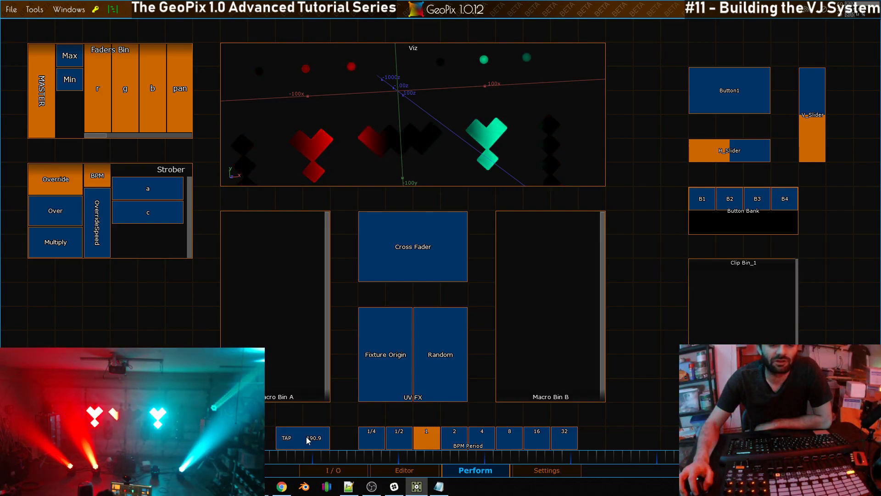
# Step: Try lowering the tempo value incrementally in the Bpm widget, and set it to exactly 120
pyautogui.click(313, 438)
pyautogui.scroll(-5, 317, 440)
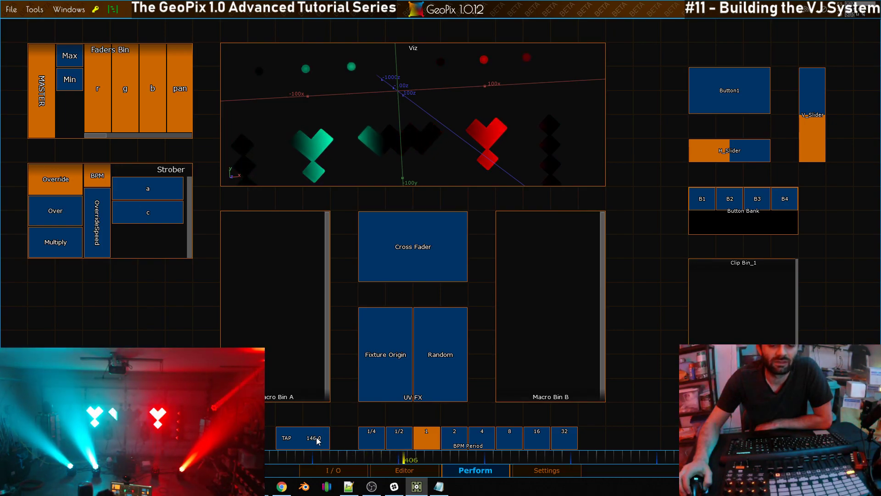
pyautogui.click(314, 439)
pyautogui.write('120')
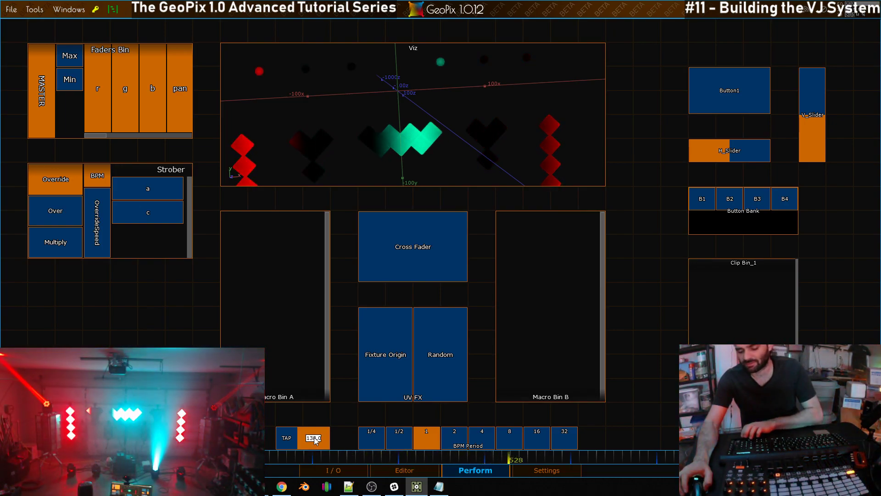
pyautogui.press('Return')
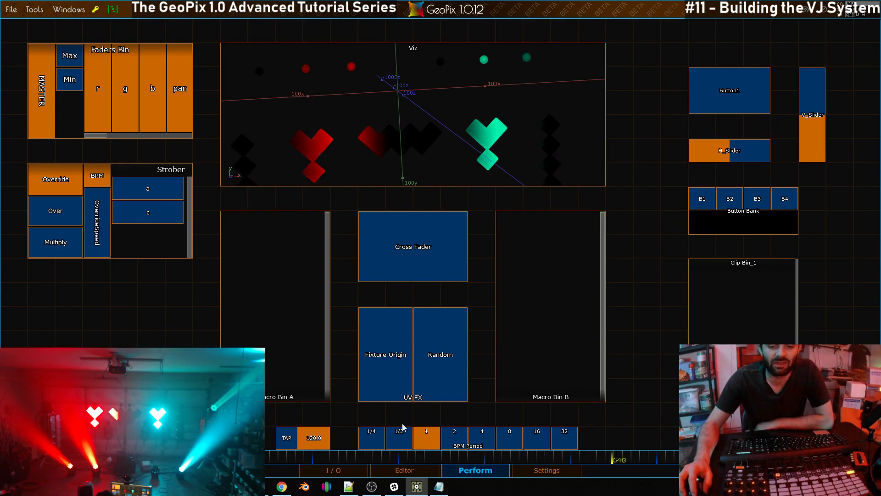
# Step: Test the longer BPM Period settings 2, 4, 8, 16 and 32 in ascending order
pyautogui.click(454, 438)
pyautogui.click(482, 438)
pyautogui.click(510, 438)
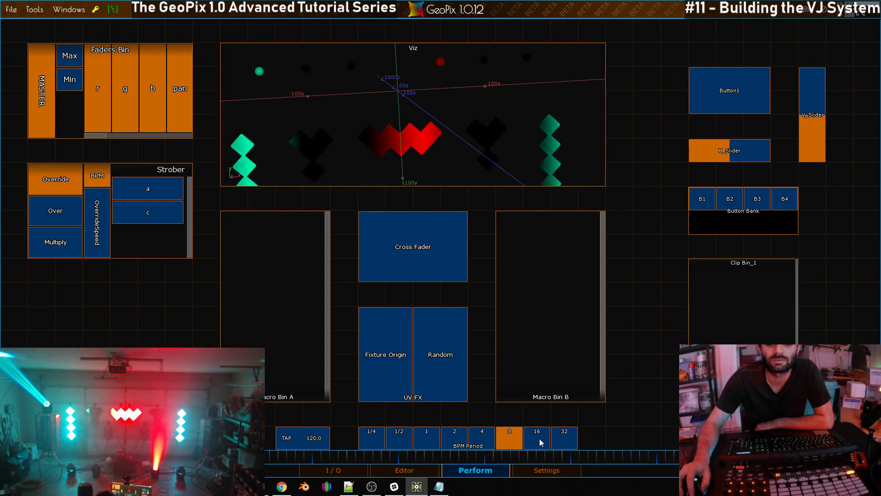
pyautogui.click(536, 438)
pyautogui.click(562, 438)
# Step: Step the BPM Period down through 2, 1, 1/2 and 1/4, and bring it back up to 1
pyautogui.click(454, 438)
pyautogui.click(427, 438)
pyautogui.click(399, 438)
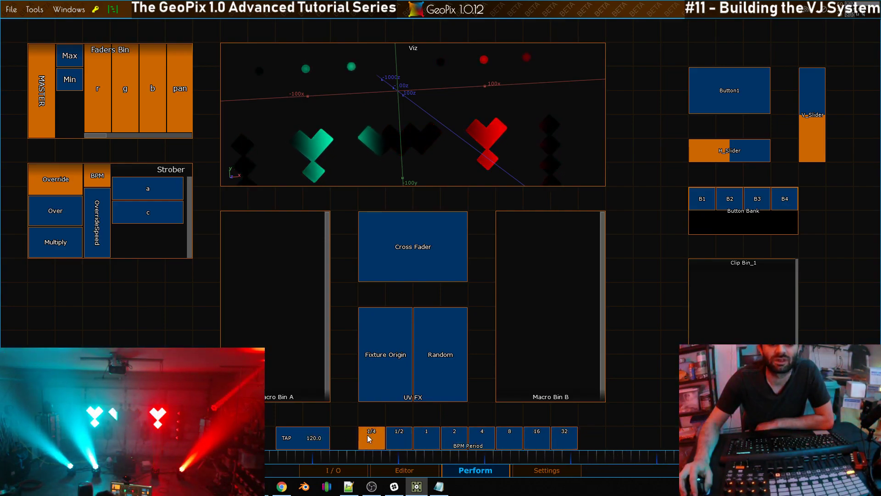
pyautogui.click(371, 438)
pyautogui.click(399, 439)
pyautogui.click(427, 438)
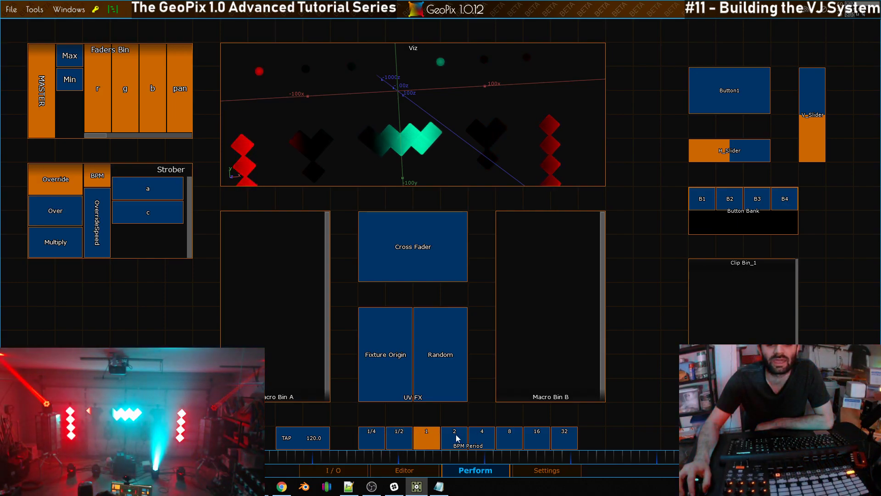
# Step: Switch the BPM Period back and forth among 2, 1 and 1/2, ending on 2
pyautogui.click(456, 437)
pyautogui.click(426, 438)
pyautogui.click(399, 438)
pyautogui.click(426, 438)
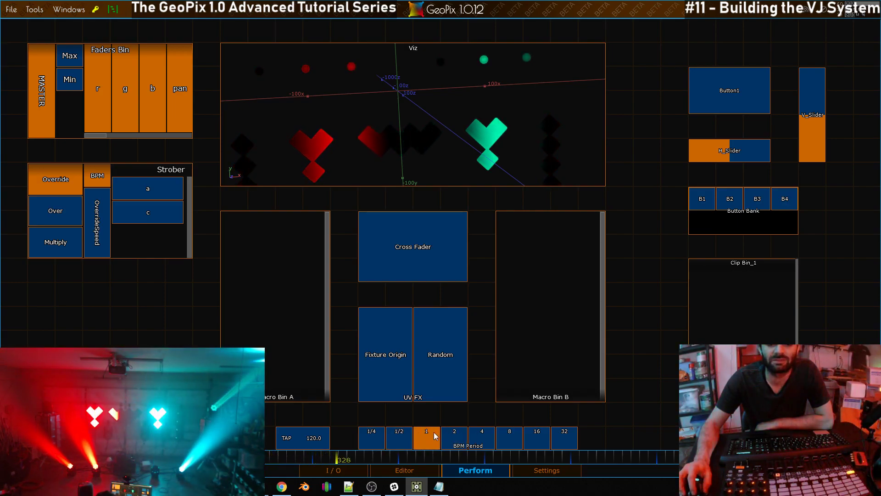
pyautogui.click(445, 435)
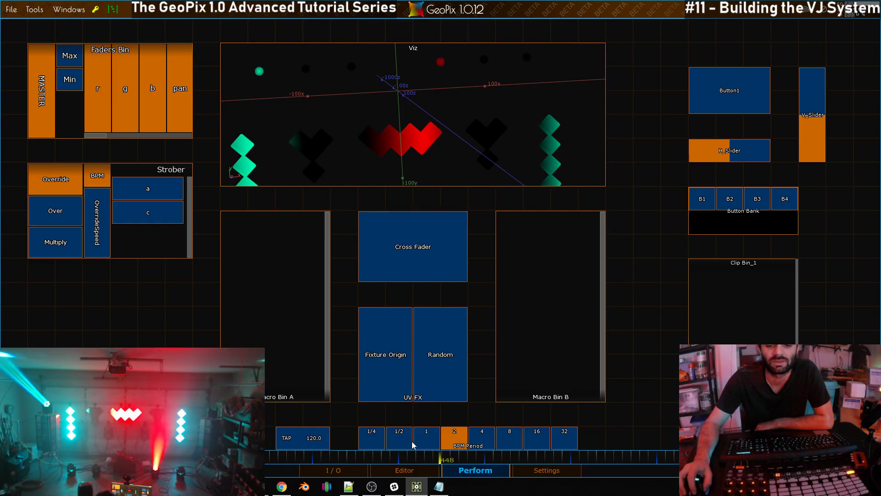
# Step: Examine the available Generators on the I/O page, closing the Utilities list, and return to the Perform page
pyautogui.click(335, 470)
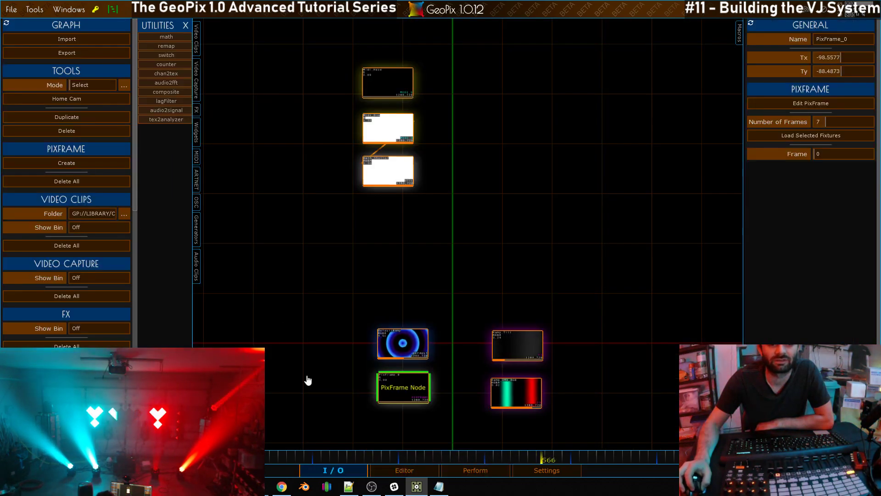
pyautogui.click(196, 223)
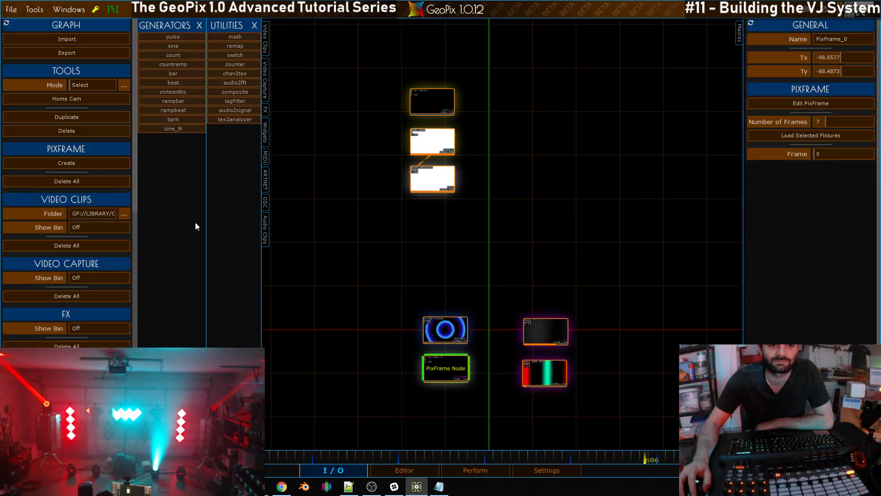
pyautogui.click(254, 25)
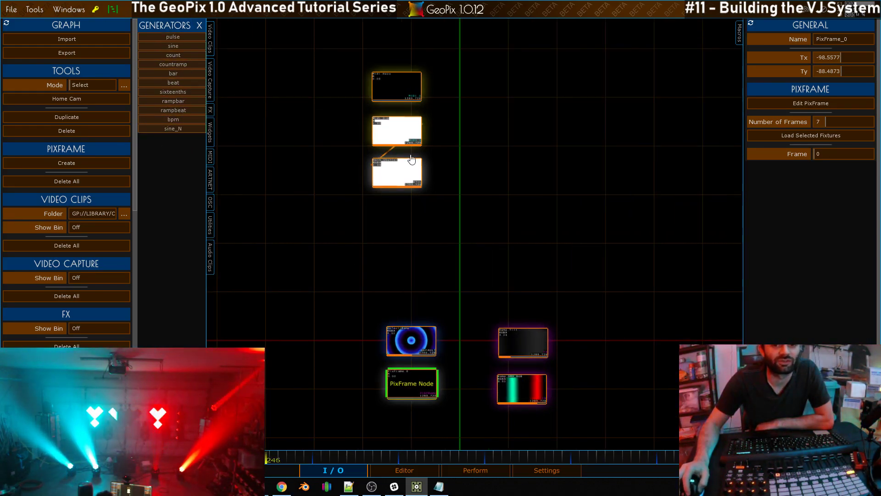
pyautogui.click(481, 471)
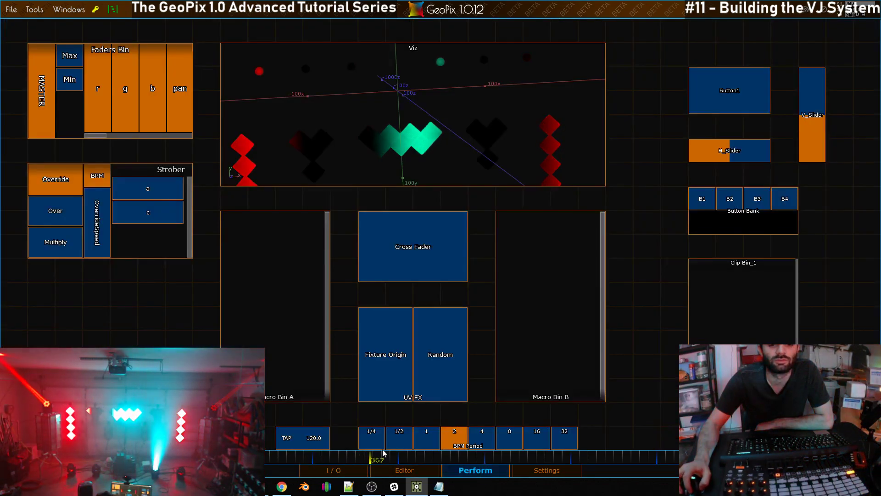
# Step: Try the BPM Period at 1 and 32, and step it down through 16, 8, 4 and 2 to end on 1
pyautogui.click(427, 439)
pyautogui.click(561, 440)
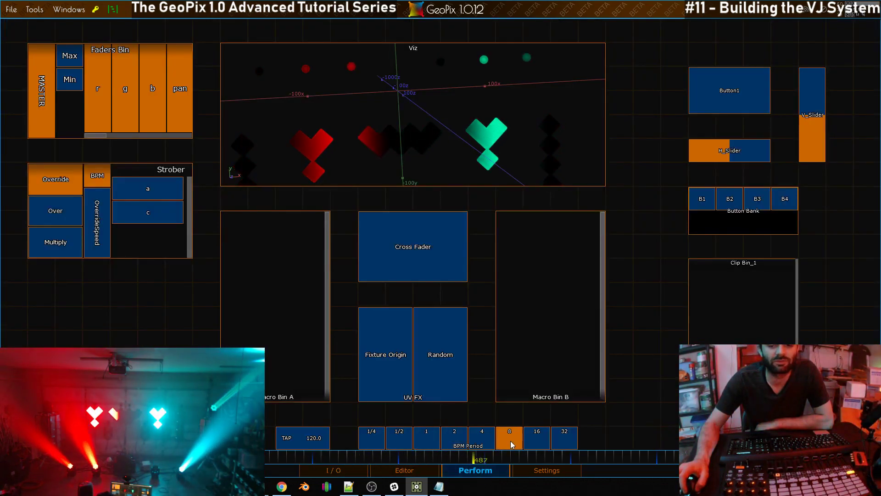
pyautogui.click(537, 439)
pyautogui.click(509, 440)
pyautogui.click(482, 440)
pyautogui.click(454, 439)
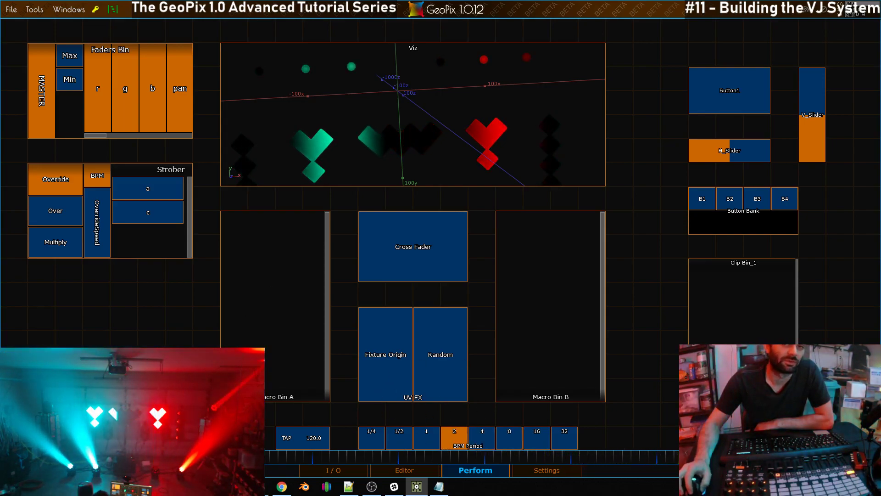
pyautogui.click(426, 440)
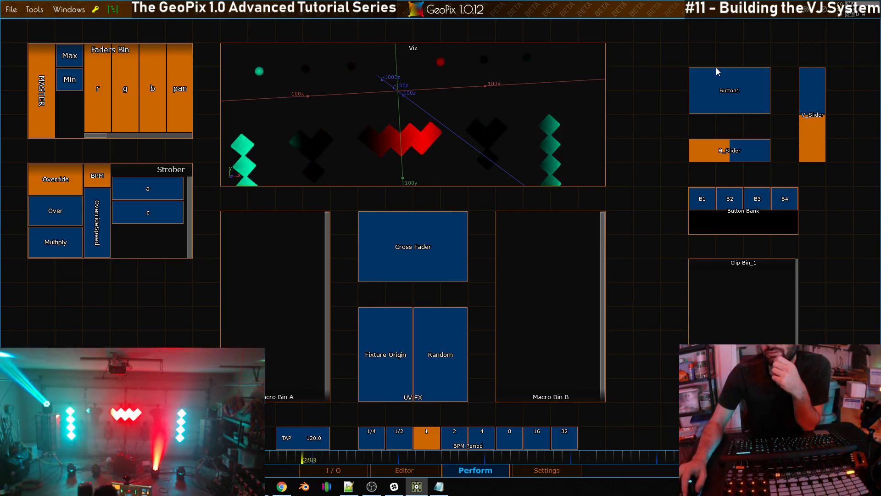
# Step: Test Button1, raise H_Slider to about three quarters, and move V_Slider to slightly below half
pyautogui.click(719, 92)
pyautogui.click(719, 91)
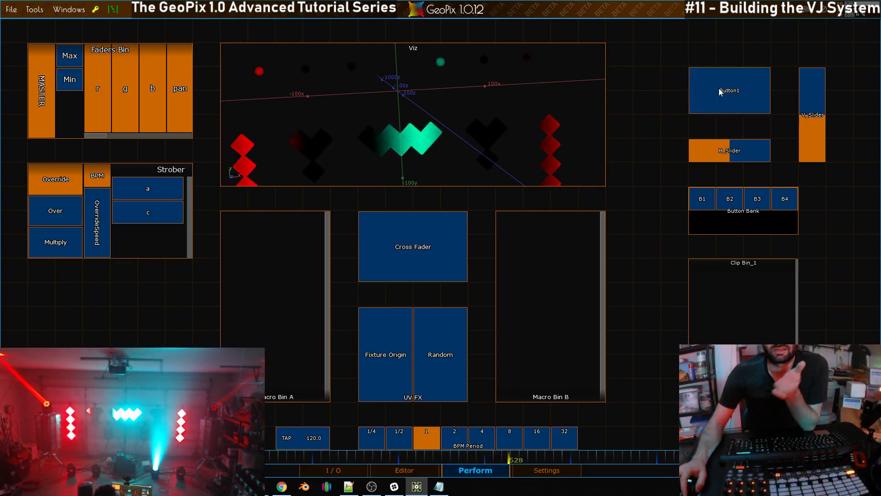
pyautogui.moveTo(731, 165); pyautogui.dragTo(761, 159)
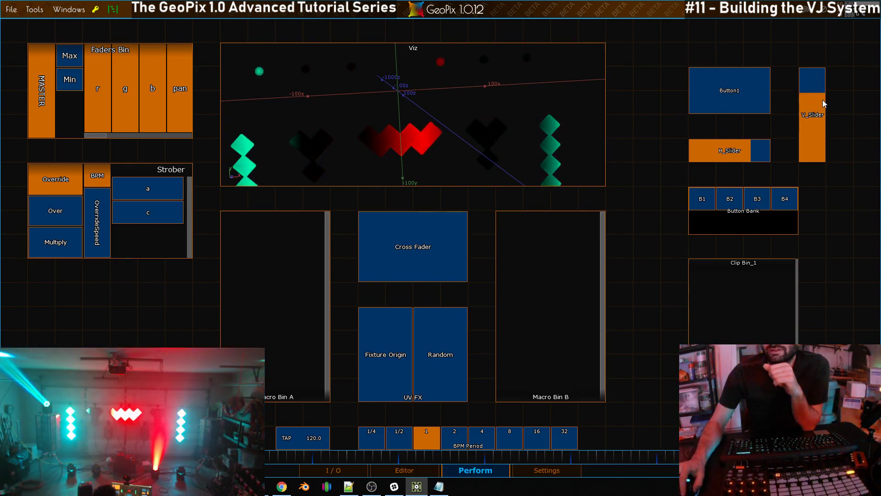
pyautogui.moveTo(821, 96); pyautogui.dragTo(837, 121)
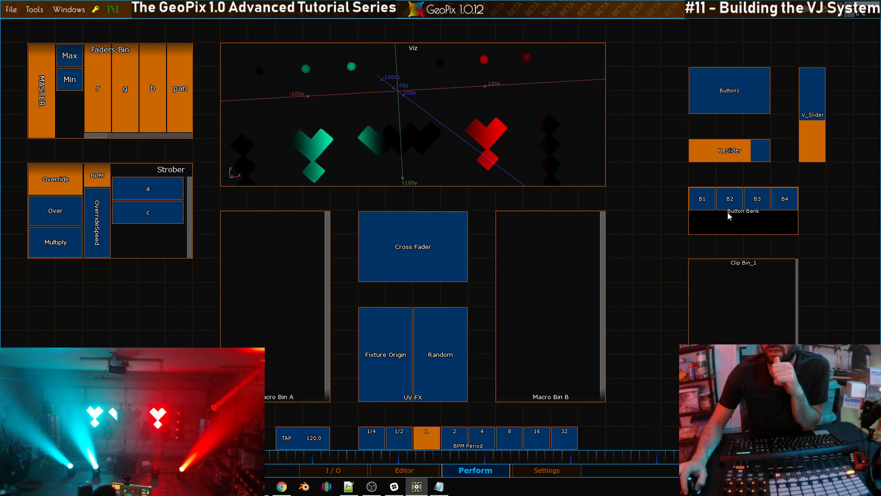
# Step: Test switching between buttons in the Button Bank, including B1 and B2
pyautogui.click(707, 203)
pyautogui.click(730, 200)
pyautogui.click(772, 198)
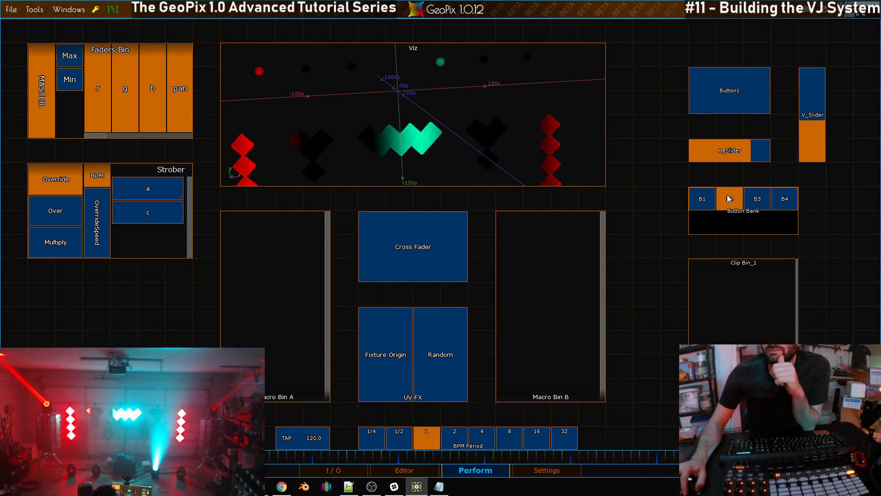
# Step: Switch the Button Bank to B1, and select the LED_rgb projector in the Editor's outliner
pyautogui.click(705, 199)
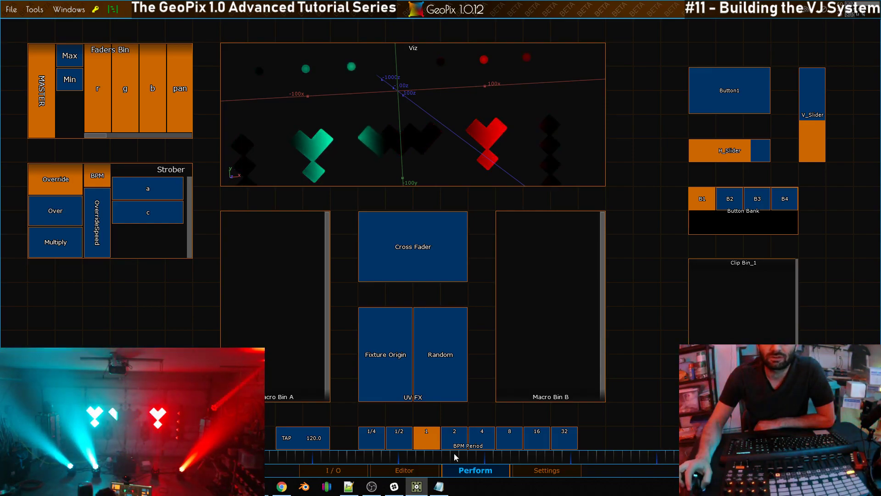
pyautogui.click(356, 469)
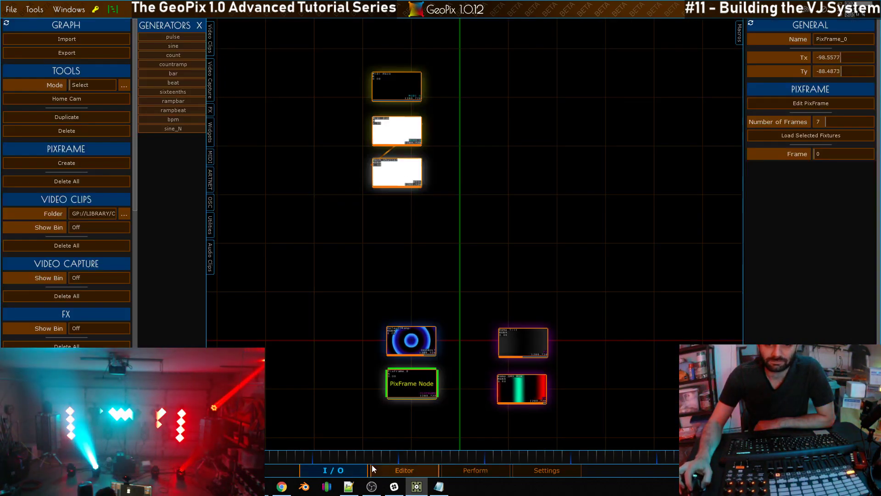
pyautogui.click(408, 466)
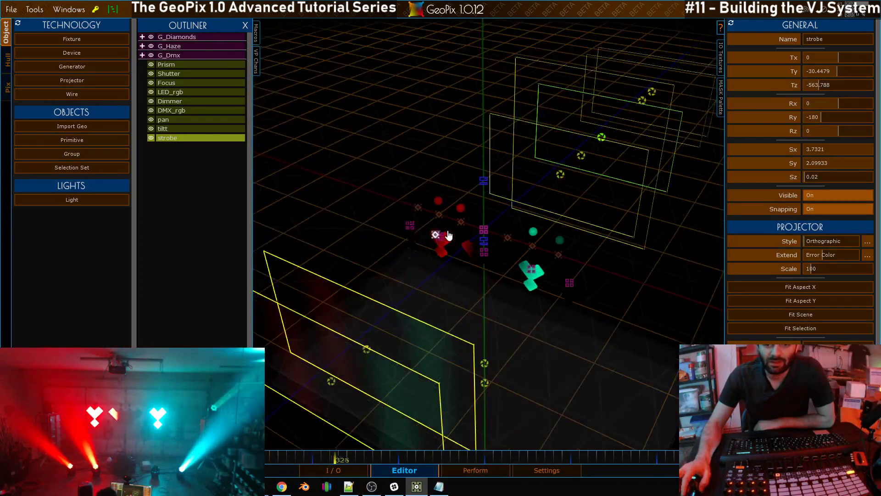
pyautogui.scroll(2, 417, 260)
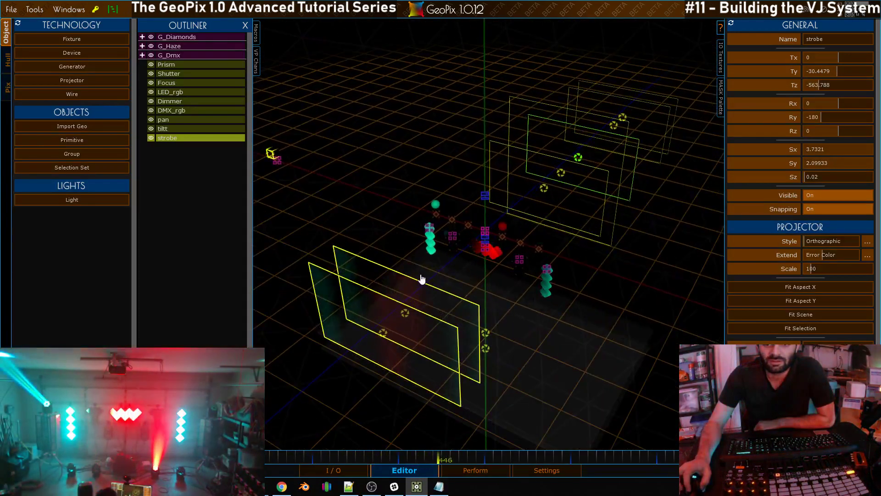
pyautogui.moveTo(452, 215); pyautogui.dragTo(504, 178)
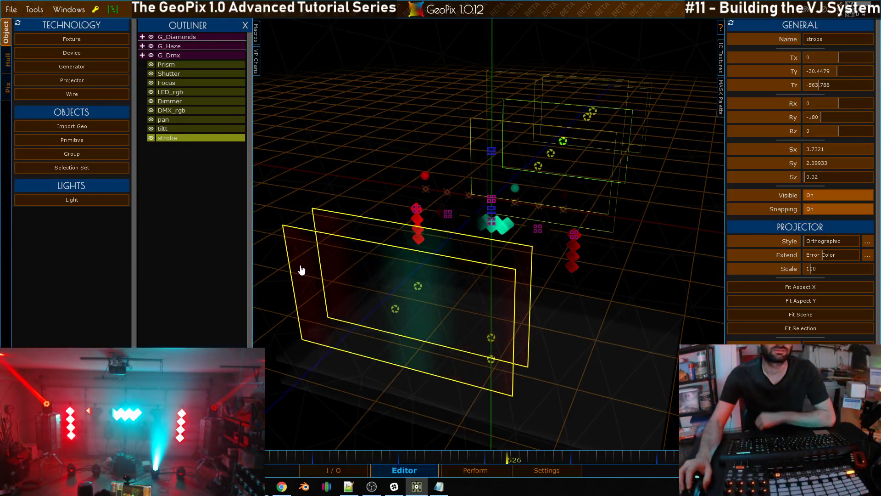
pyautogui.click(169, 90)
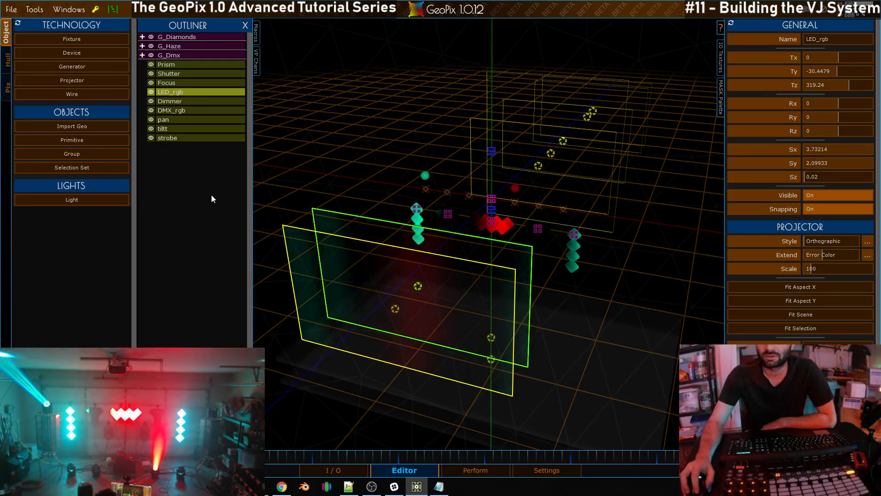
# Step: Close the Generators list on the I/O page and place a Clip_Bin_1/ClipBank widget node above the Ramp_Tilt node
pyautogui.click(333, 475)
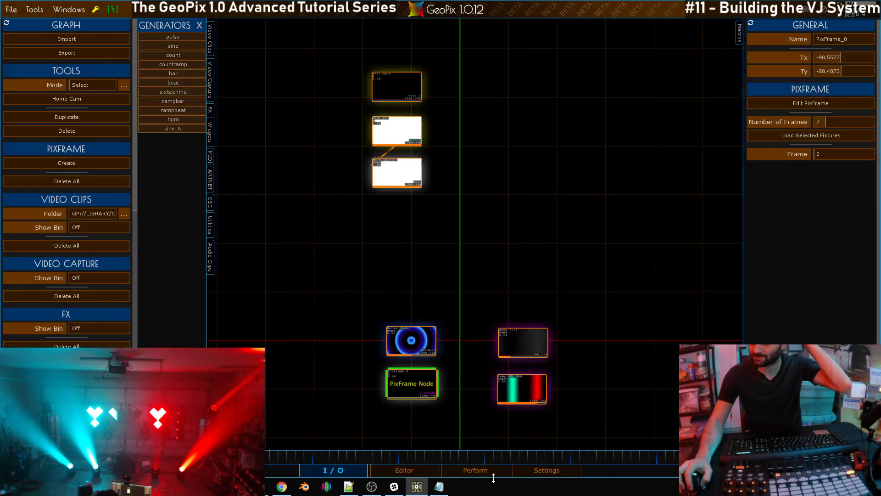
pyautogui.click(199, 25)
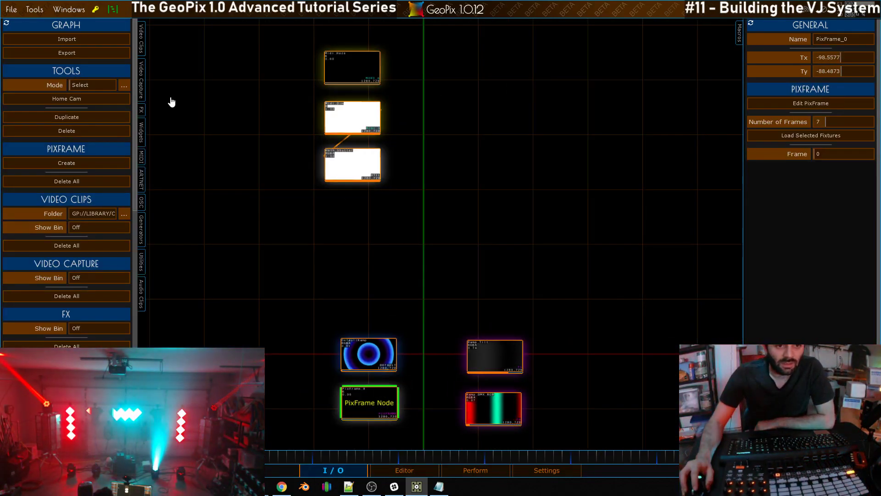
pyautogui.click(141, 132)
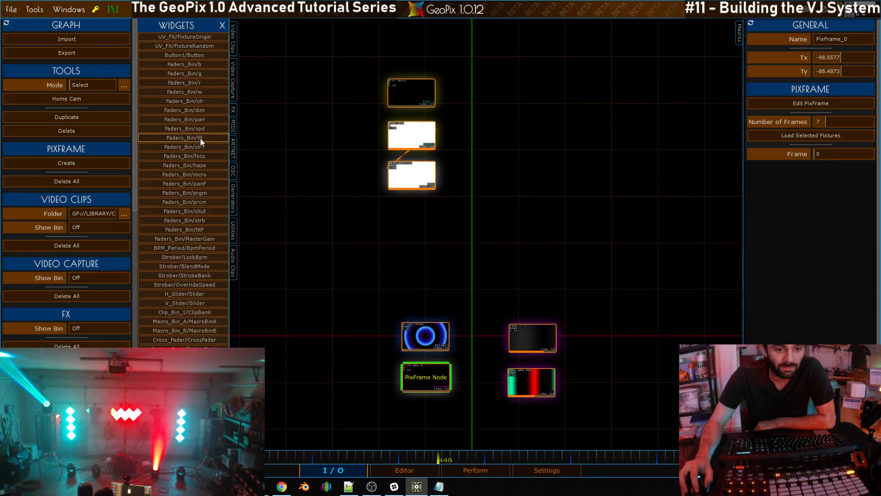
pyautogui.click(189, 313)
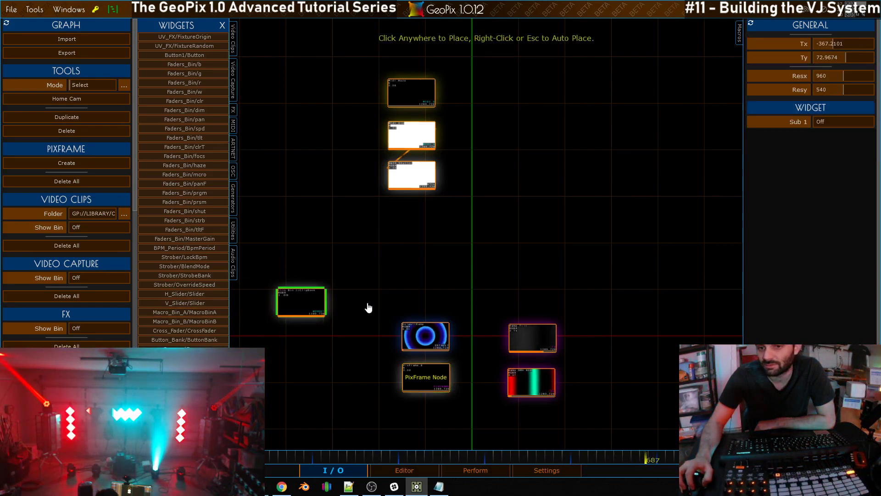
pyautogui.click(545, 218)
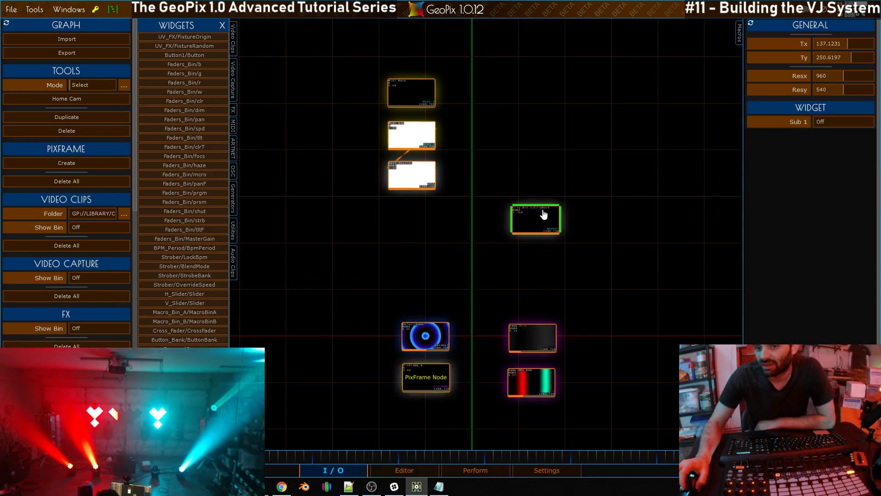
# Step: Enter edit mode on the Perform page, move both widget dialogs aside, and display the clip settings of Clip Bin_1
pyautogui.click(462, 476)
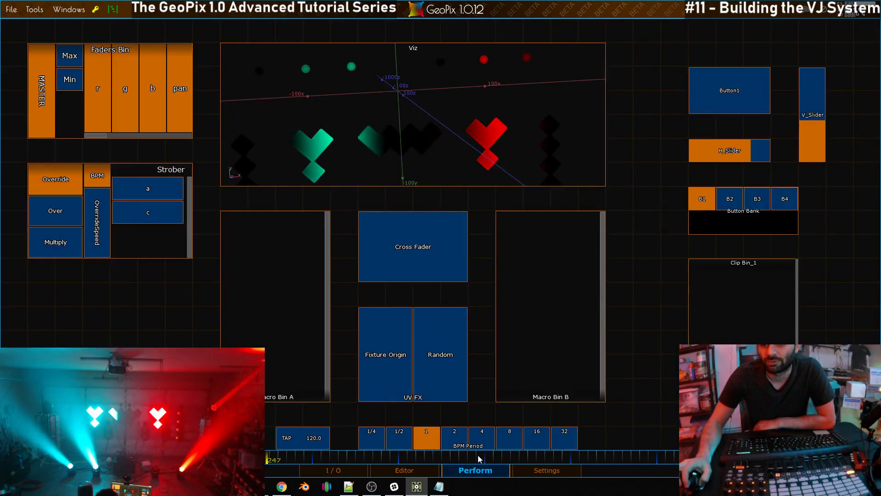
pyautogui.click(489, 471)
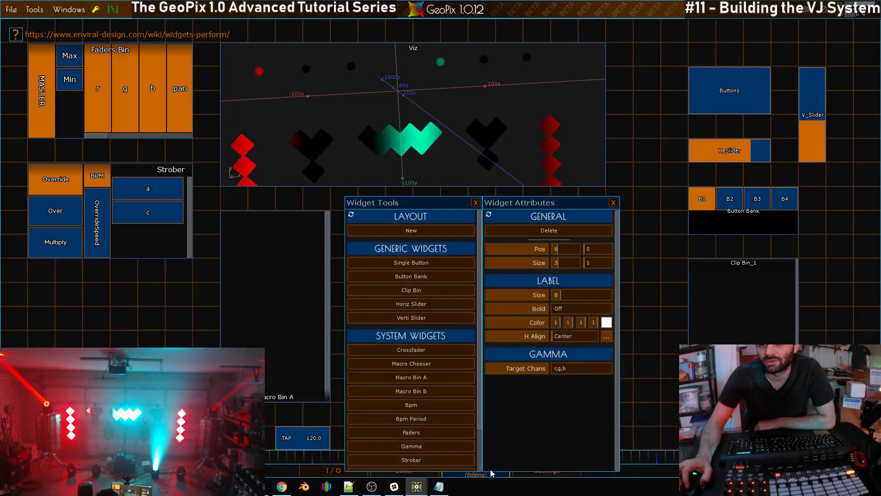
pyautogui.moveTo(452, 203); pyautogui.dragTo(159, 171)
pyautogui.moveTo(559, 204); pyautogui.dragTo(555, 158)
pyautogui.click(765, 290)
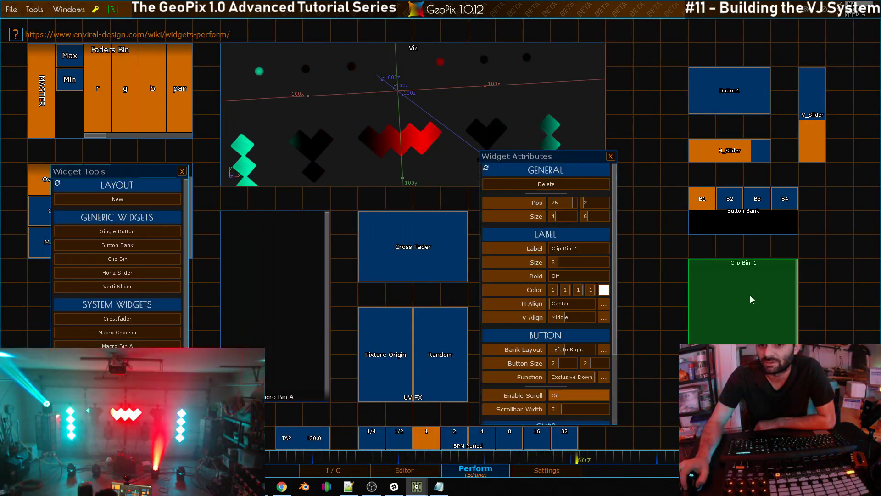
pyautogui.moveTo(613, 215); pyautogui.dragTo(610, 293)
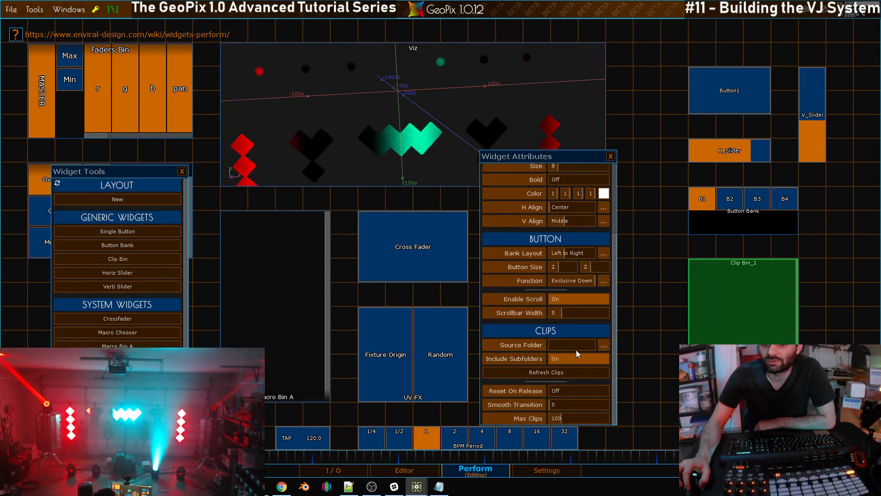
# Step: Set the source folder of Clip Bin_1 to the Mine folder in C:\GP_PROJ\LIBRARY\CLIPS
pyautogui.click(602, 347)
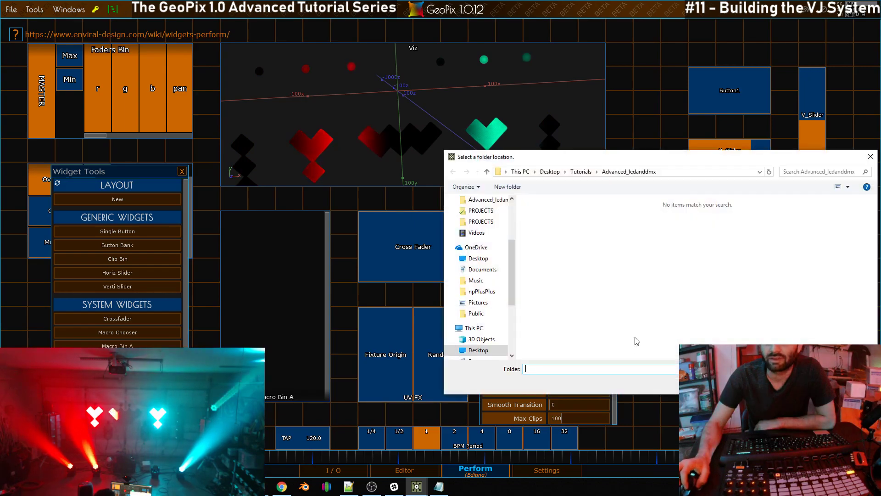
pyautogui.scroll(-2, 486, 303)
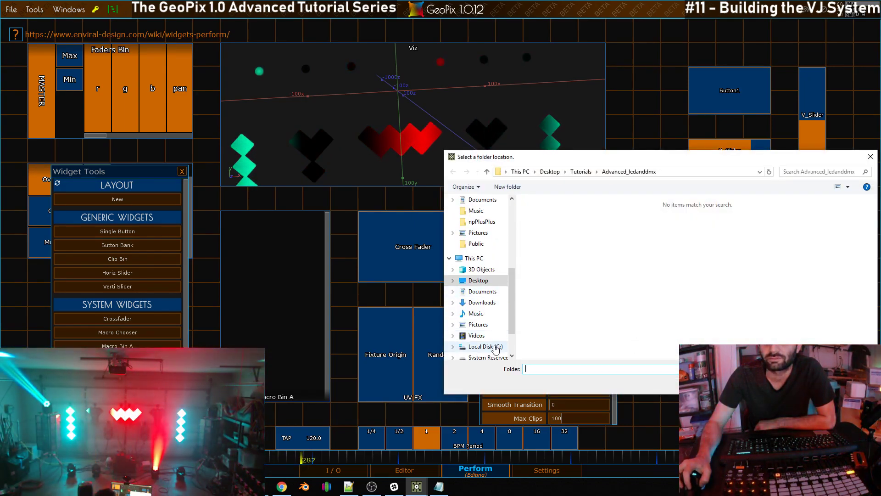
pyautogui.click(486, 347)
pyautogui.doubleClick(539, 232)
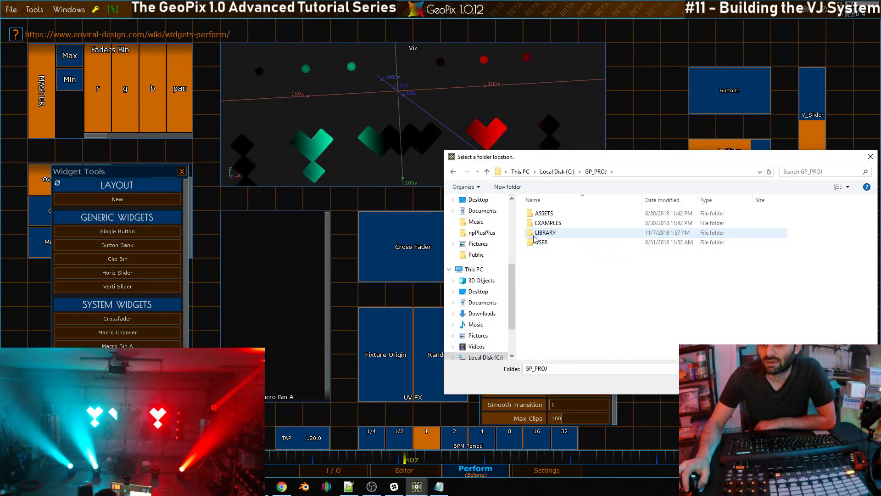
pyautogui.doubleClick(545, 223)
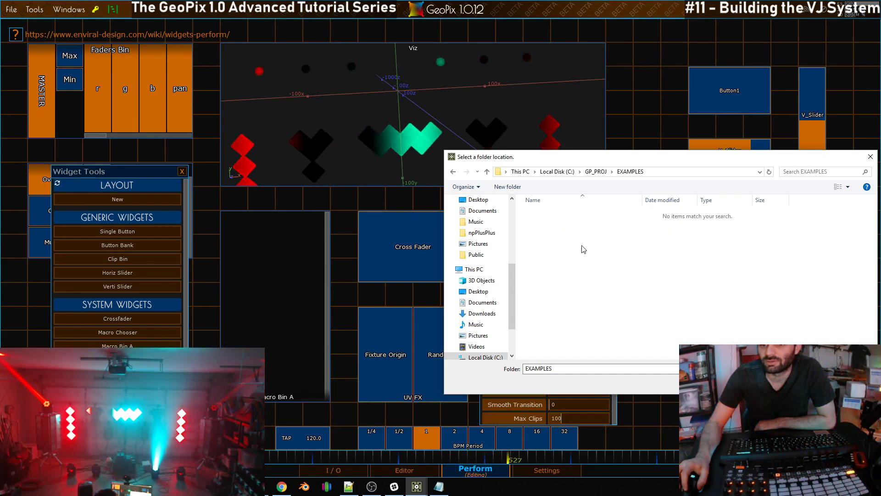
pyautogui.click(596, 171)
pyautogui.doubleClick(545, 232)
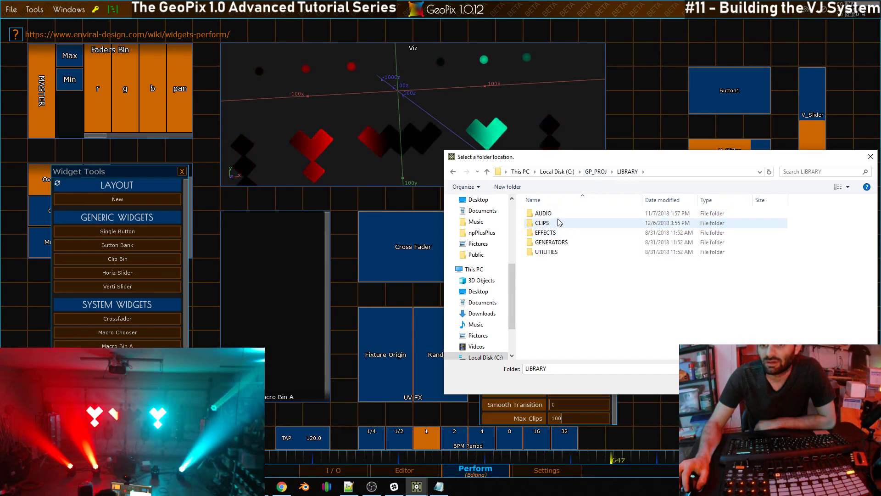
pyautogui.doubleClick(543, 223)
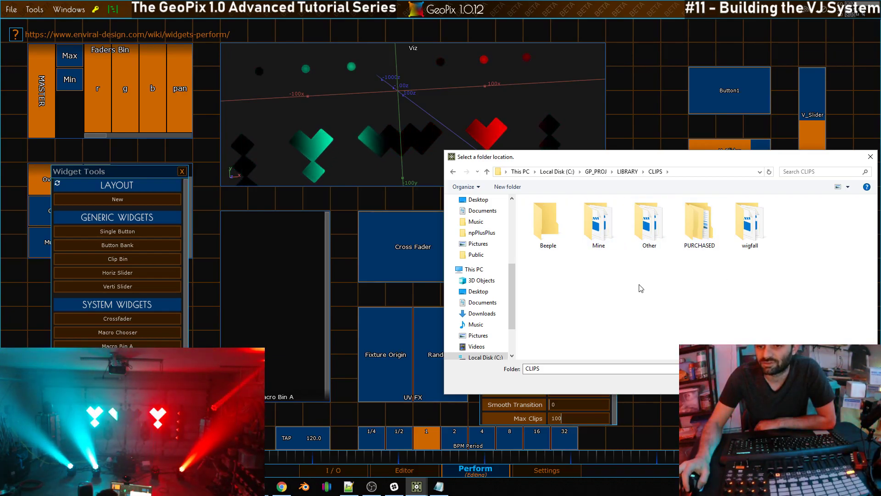
pyautogui.doubleClick(597, 222)
pyautogui.press('Return')
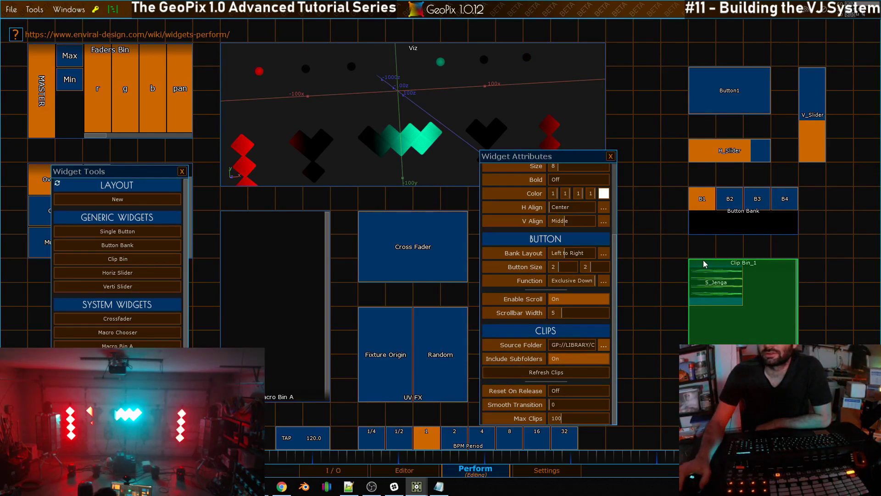
# Step: Leave edit mode and test switching clips in Clip Bin_1, including edgySquares and the clip below it
pyautogui.click(612, 159)
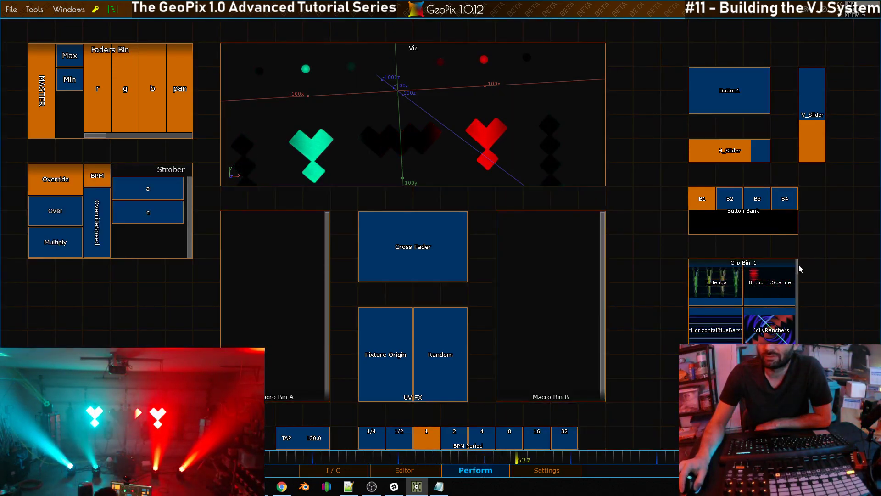
pyautogui.moveTo(799, 269); pyautogui.dragTo(781, 310)
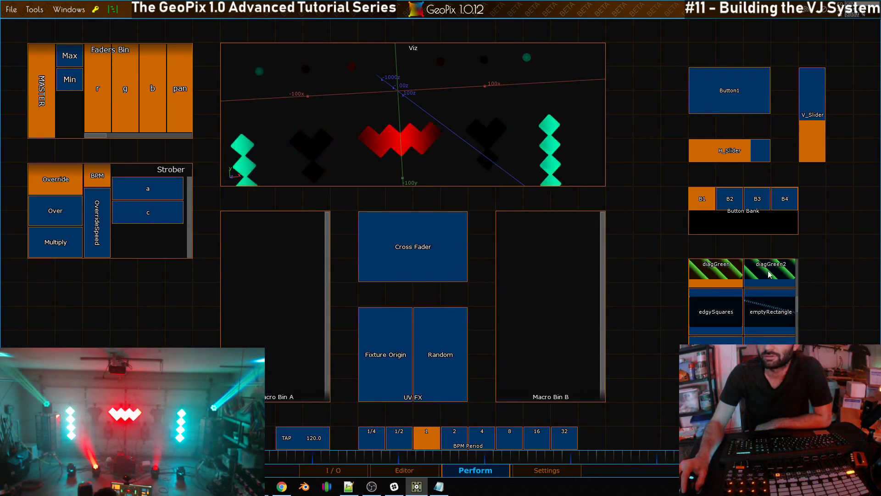
pyautogui.click(781, 312)
pyautogui.click(732, 316)
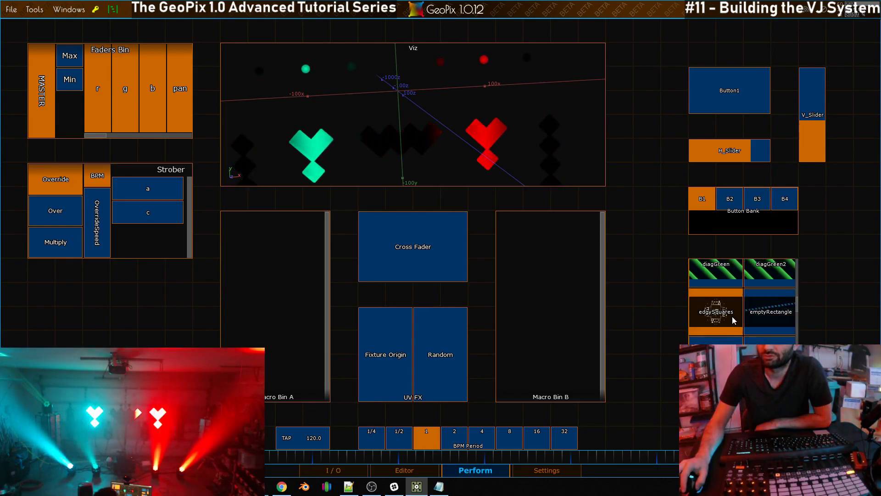
pyautogui.click(715, 341)
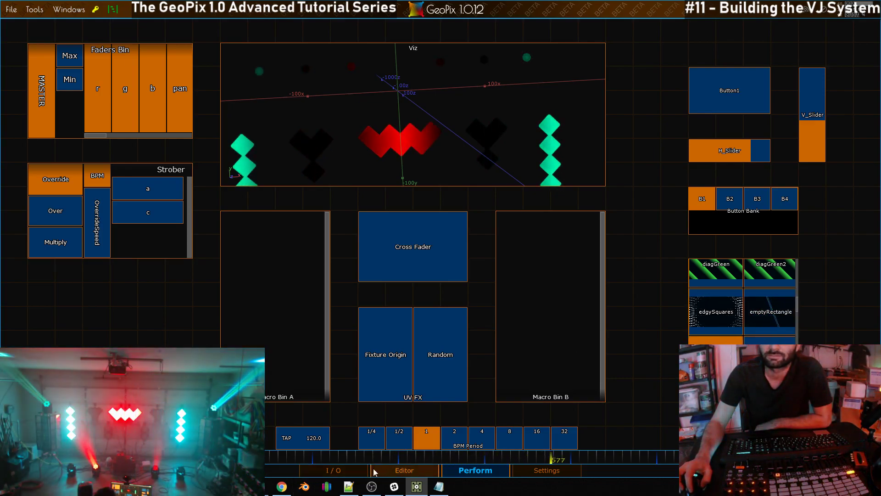
# Step: Check the Clip Bin_1 ClipBank node's output on the I/O page, and assign its texture to the LED_rgb projector in the Editor
pyautogui.click(354, 472)
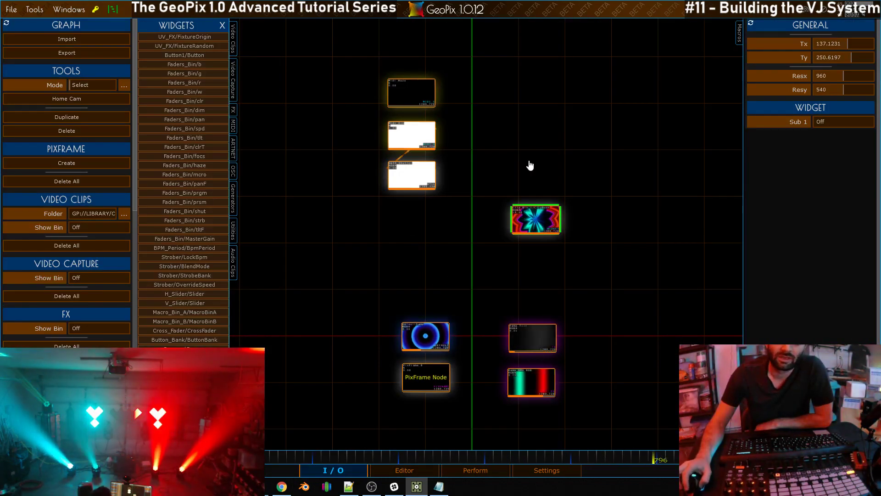
pyautogui.scroll(2, 563, 220)
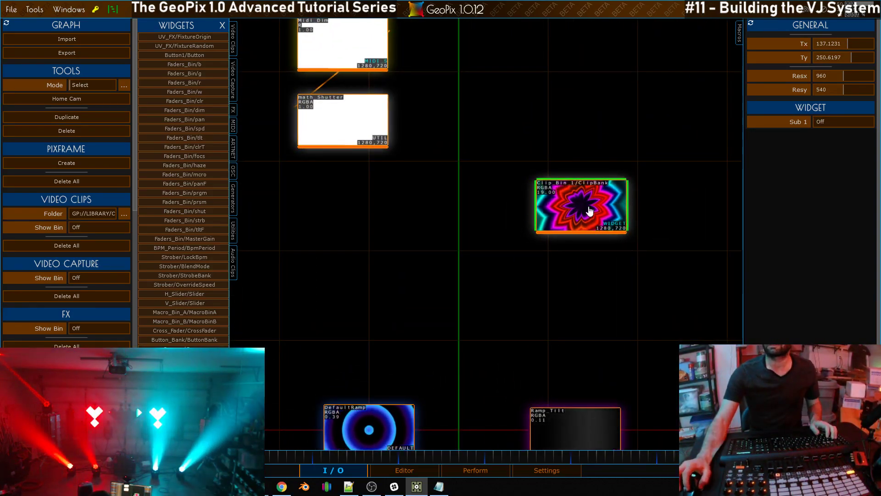
pyautogui.moveTo(646, 186); pyautogui.dragTo(594, 130)
pyautogui.scroll(-2, 502, 212)
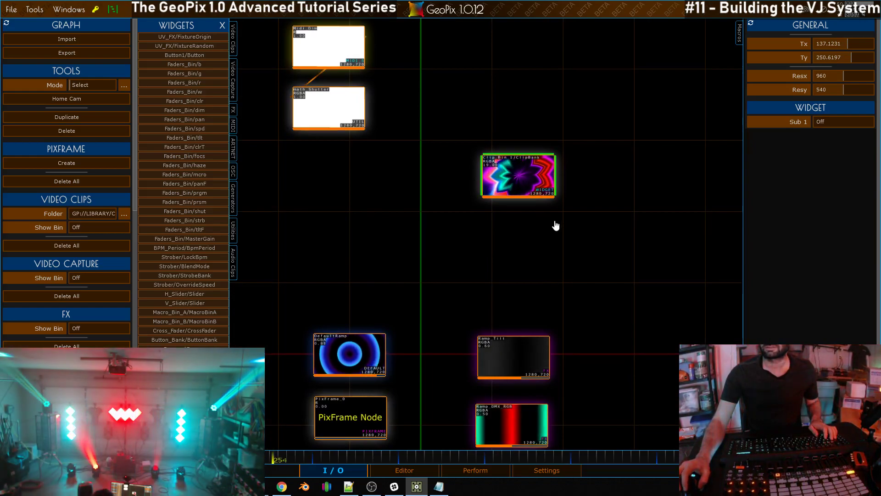
pyautogui.moveTo(543, 242); pyautogui.dragTo(538, 176)
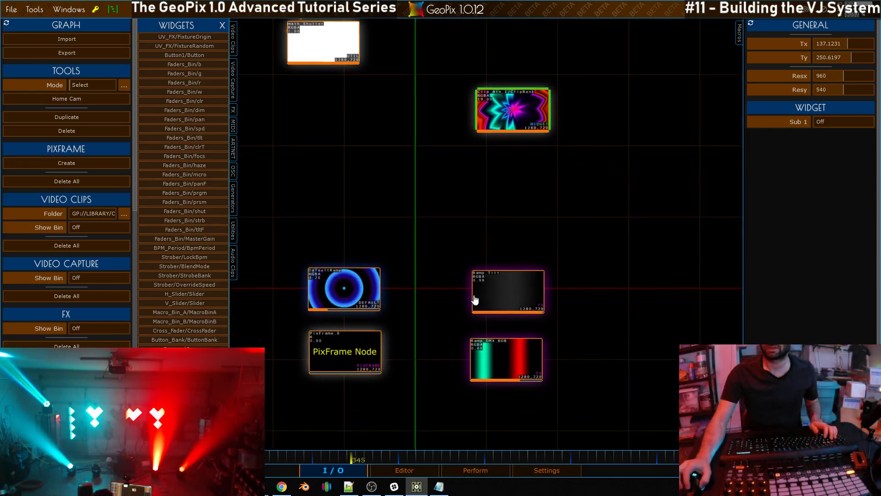
pyautogui.click(423, 469)
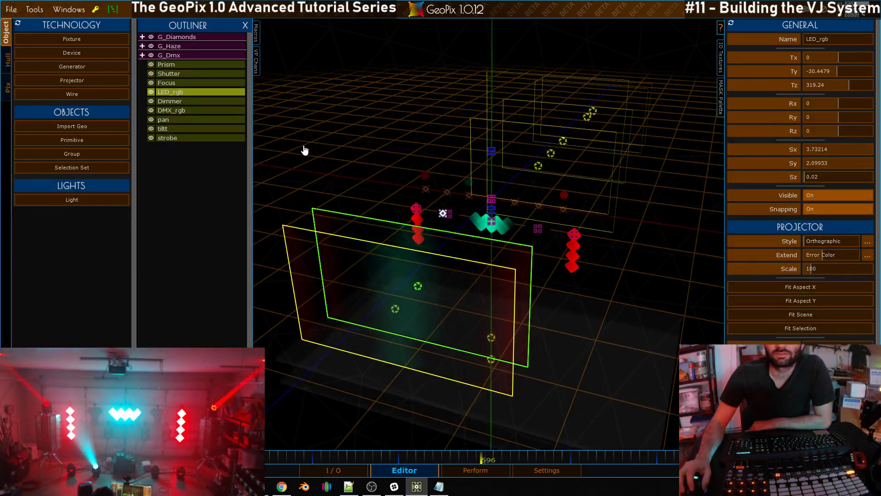
pyautogui.click(721, 59)
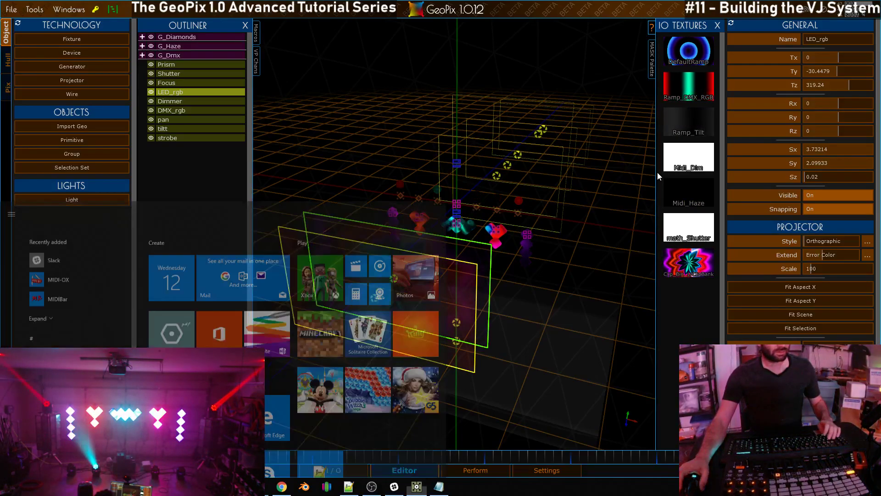
pyautogui.press('alt')
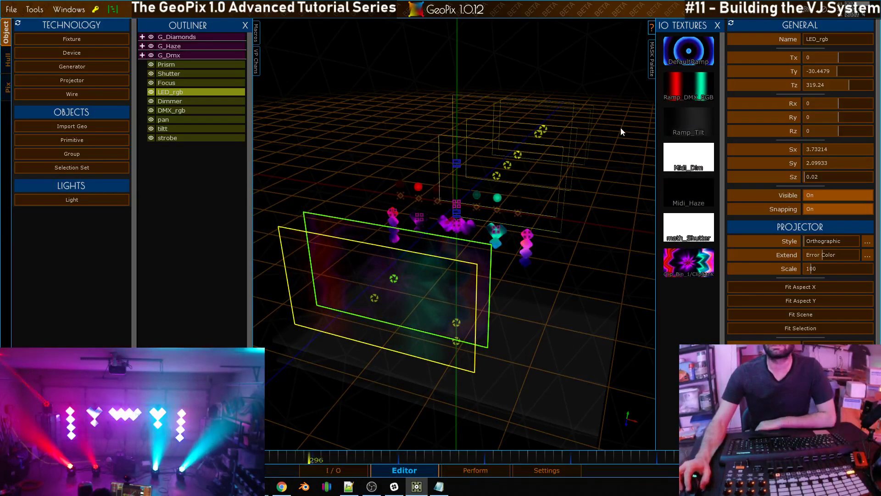
# Step: On the Perform page, test different clips in Clip Bin_1, including JollyRanchers and abstractOil
pyautogui.click(491, 473)
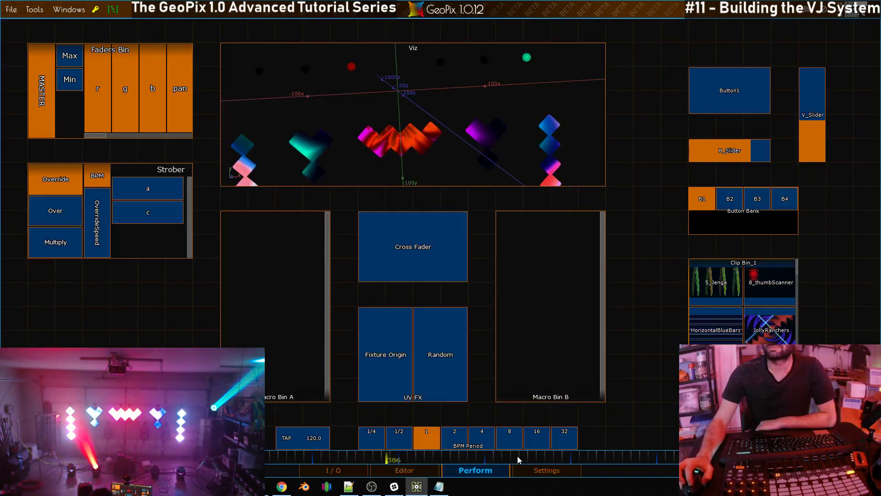
pyautogui.click(710, 272)
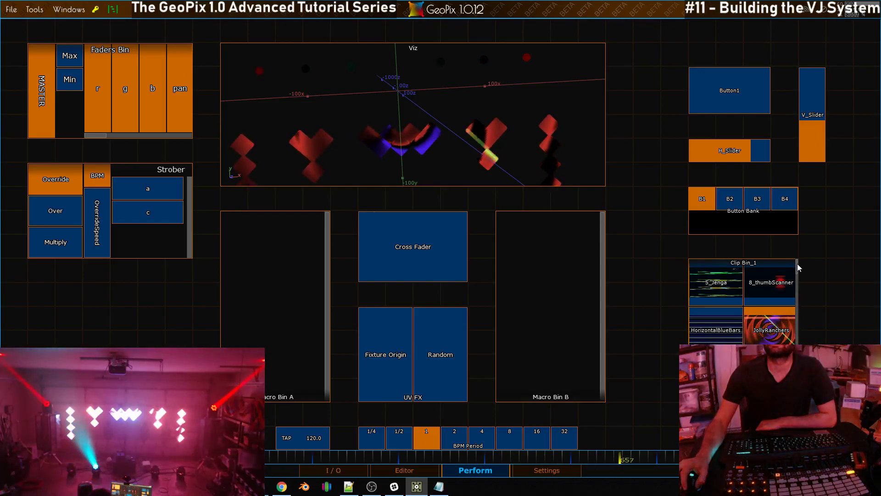
pyautogui.moveTo(798, 268); pyautogui.dragTo(798, 283)
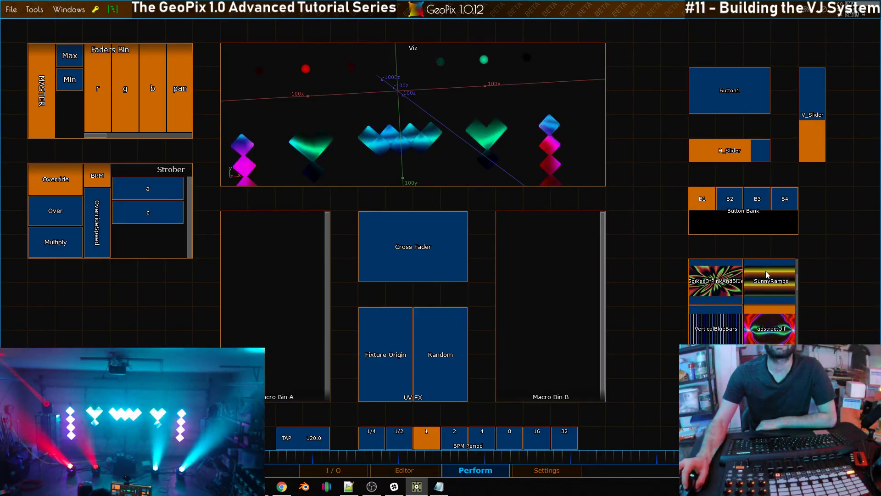
pyautogui.click(765, 270)
pyautogui.click(738, 340)
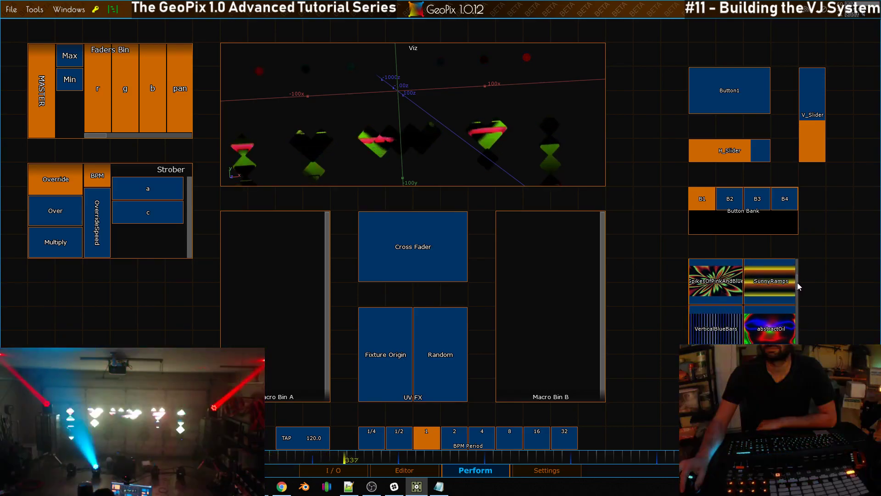
pyautogui.scroll(-1, 798, 286)
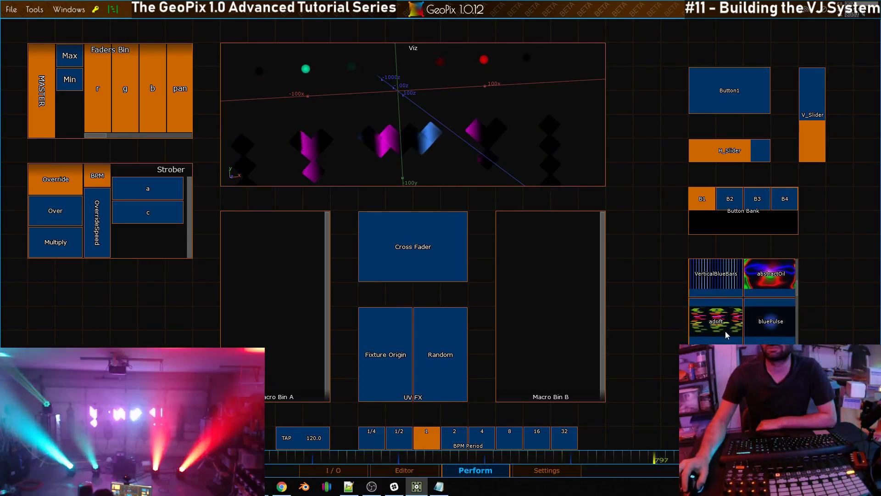
# Step: Enter edit mode, set the Smooth Transition of Clip Bin_1 to 0.5, and leave edit mode
pyautogui.click(462, 475)
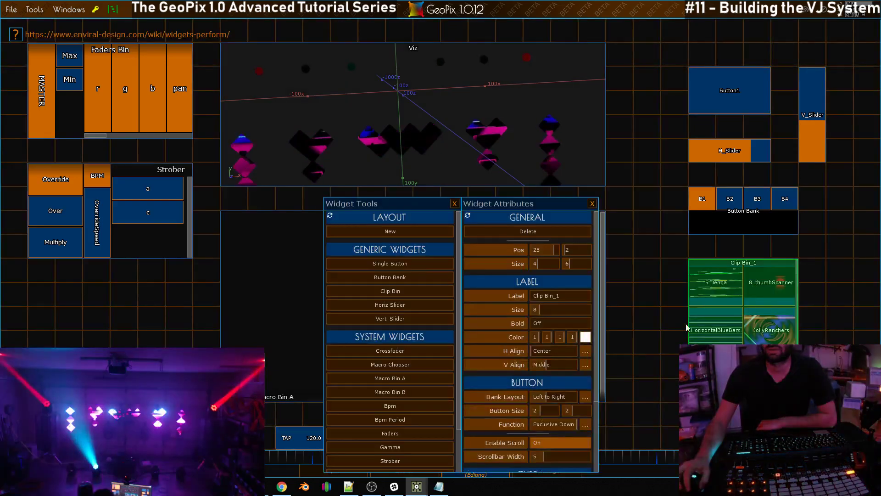
pyautogui.scroll(-3, 487, 378)
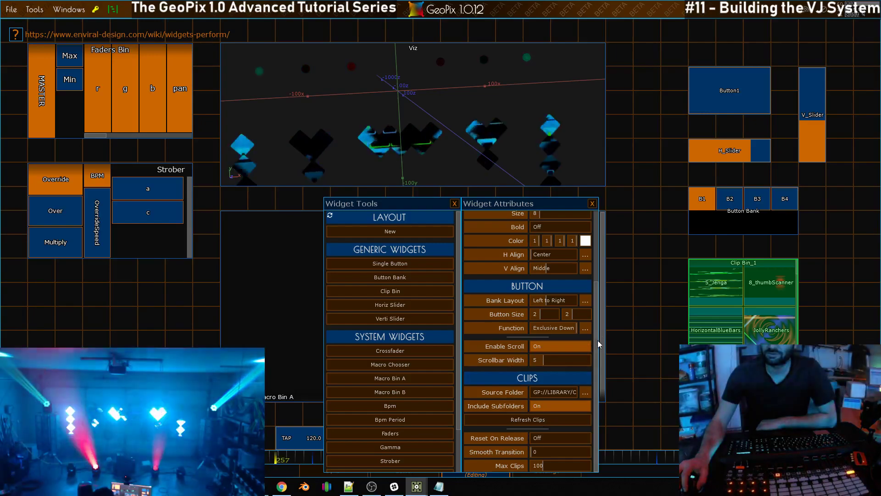
pyautogui.moveTo(516, 453); pyautogui.dragTo(531, 440)
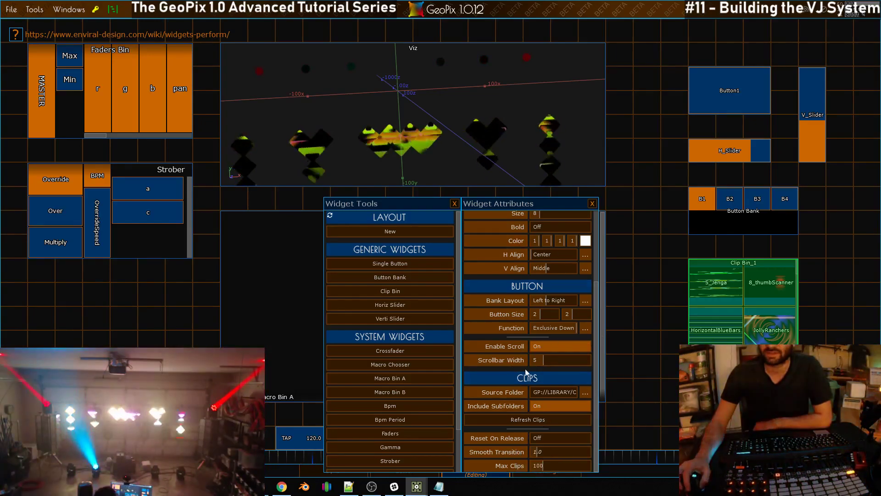
pyautogui.press('BackSpace')
pyautogui.press('BackSpace')
pyautogui.press('BackSpace')
pyautogui.write('.5')
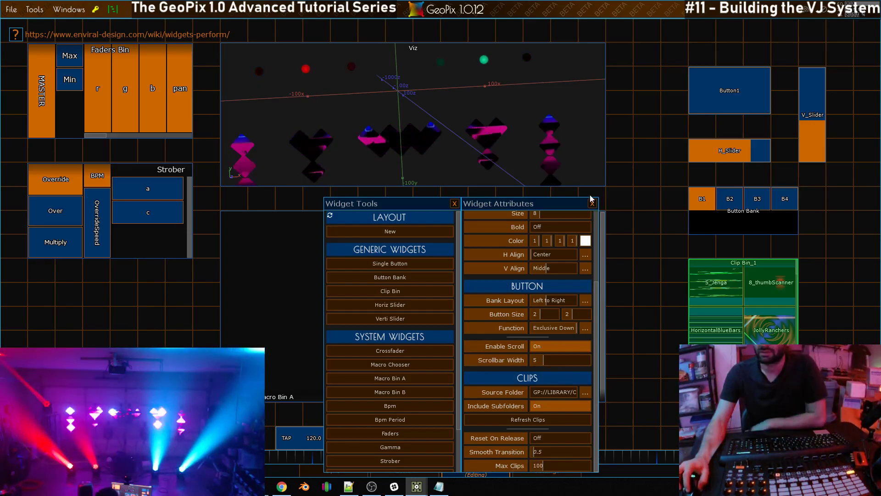
pyautogui.click(592, 202)
# Step: Test the clip transitions in Clip Bin_1 by switching through clips such as 8_thumbScanner, foreverFlower and leftToRight
pyautogui.click(761, 287)
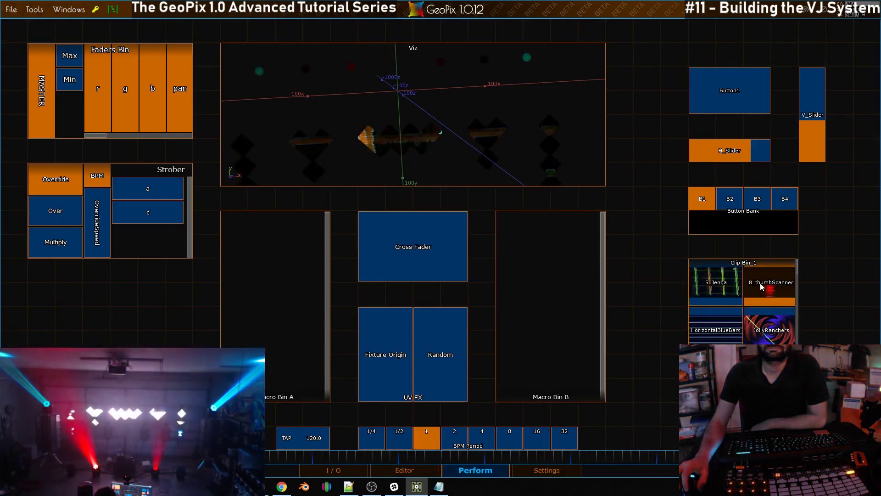
pyautogui.click(767, 316)
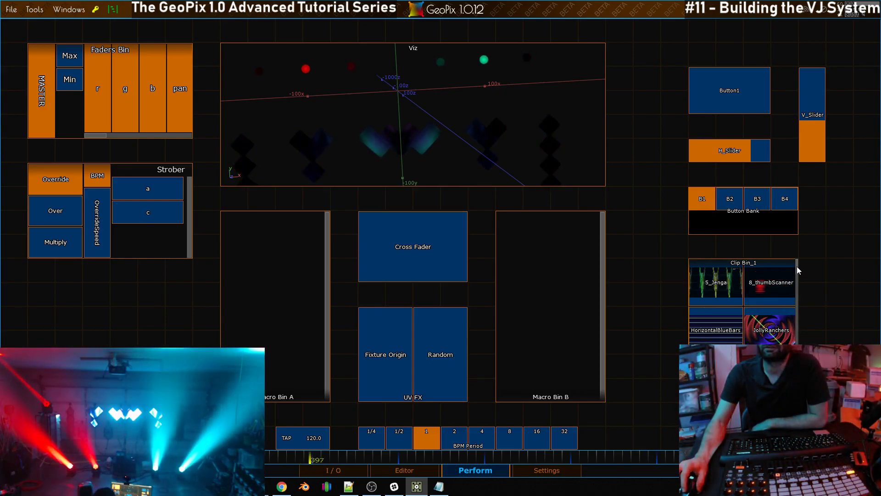
pyautogui.moveTo(796, 266); pyautogui.dragTo(800, 300)
pyautogui.click(752, 275)
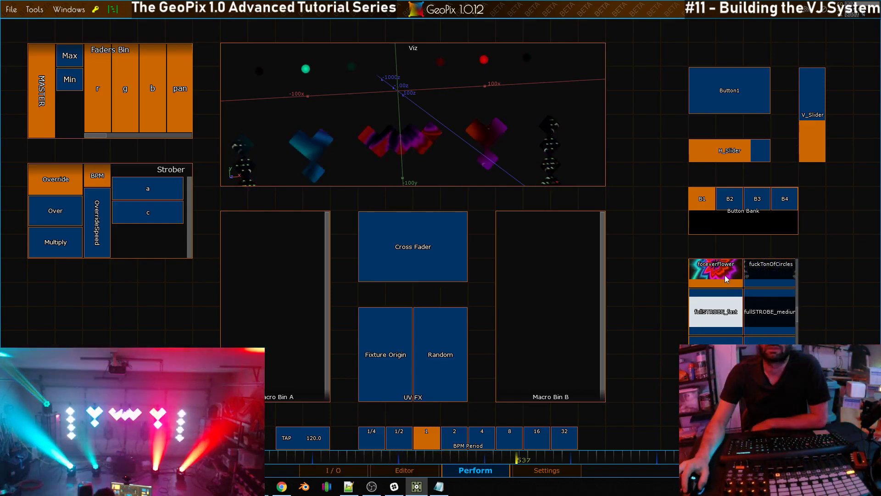
pyautogui.moveTo(797, 312); pyautogui.dragTo(797, 327)
pyautogui.click(710, 334)
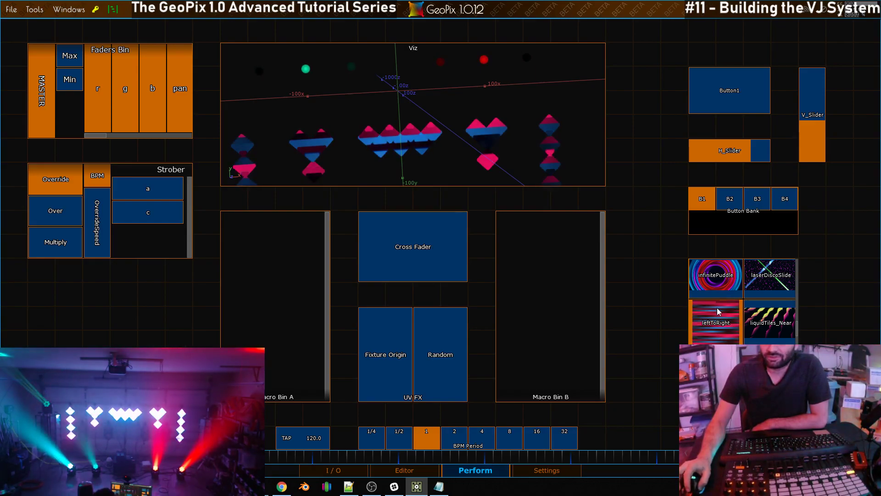
# Step: Delete the Clip Bin_1 widget from the Perform layout and its ClipBank node from the I/O page
pyautogui.click(484, 469)
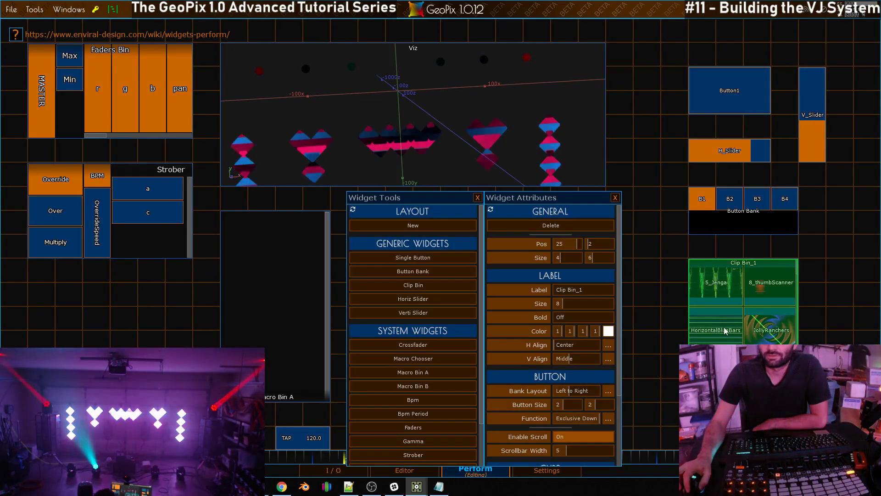
pyautogui.click(552, 225)
pyautogui.click(477, 197)
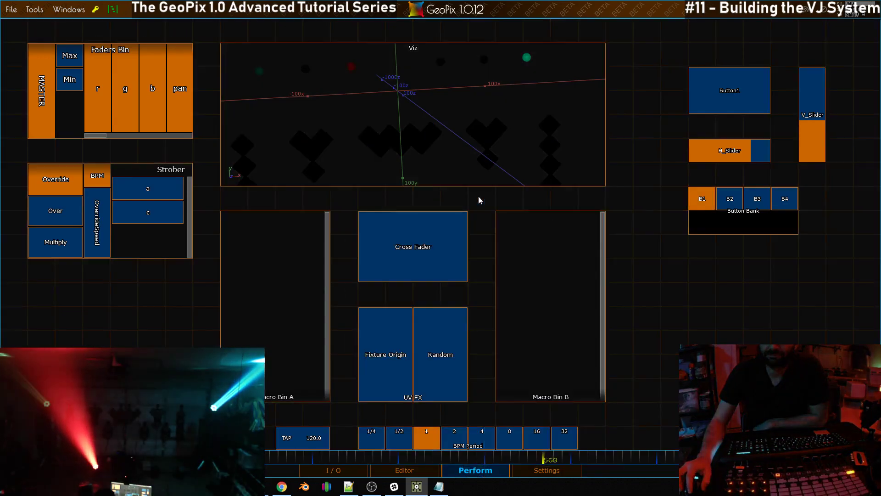
pyautogui.click(334, 473)
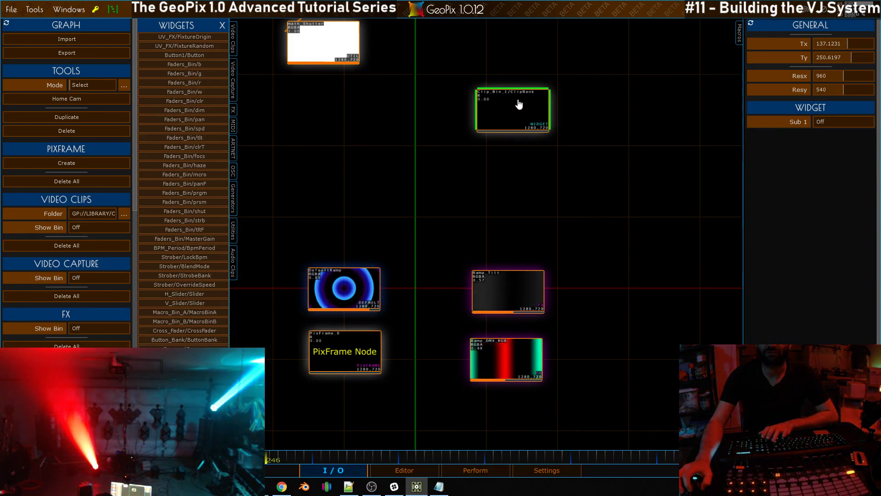
pyautogui.press('Delete')
# Step: On the Perform page, view the Strobe Editor through the Strober widget's attributes, then close it and leave edit mode
pyautogui.click(476, 470)
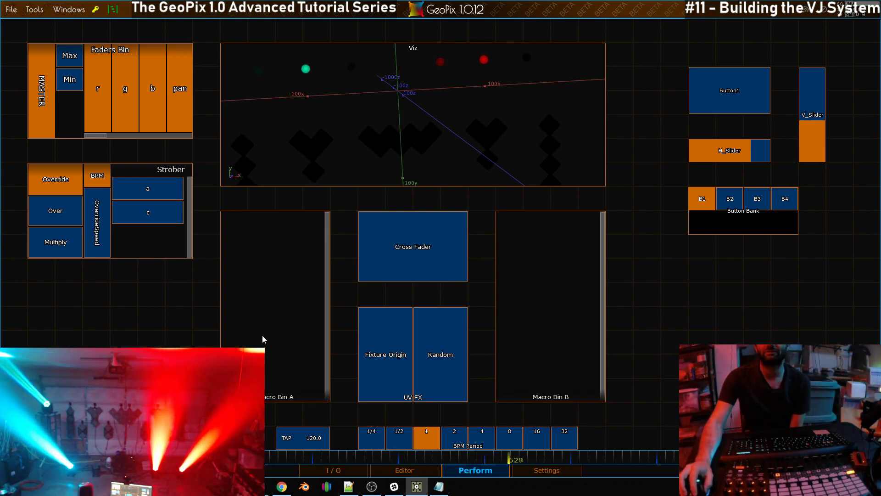
pyautogui.click(476, 471)
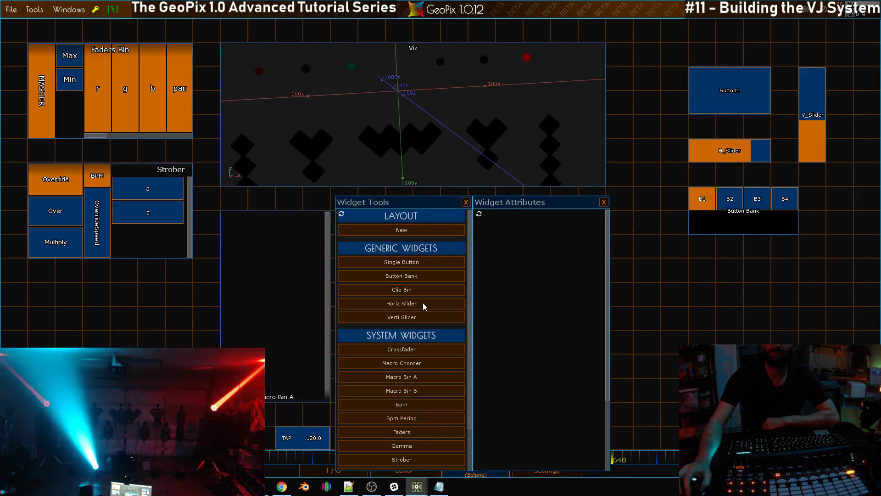
pyautogui.click(93, 230)
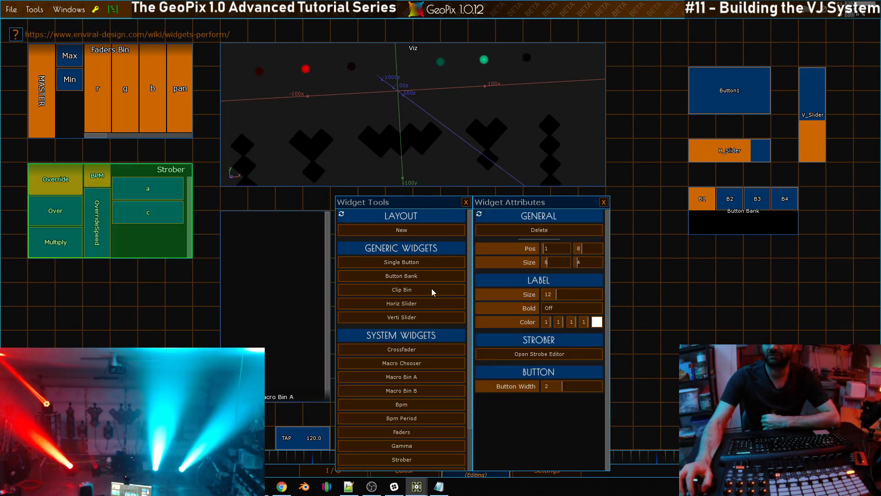
pyautogui.click(539, 354)
pyautogui.moveTo(367, 113); pyautogui.dragTo(306, 85)
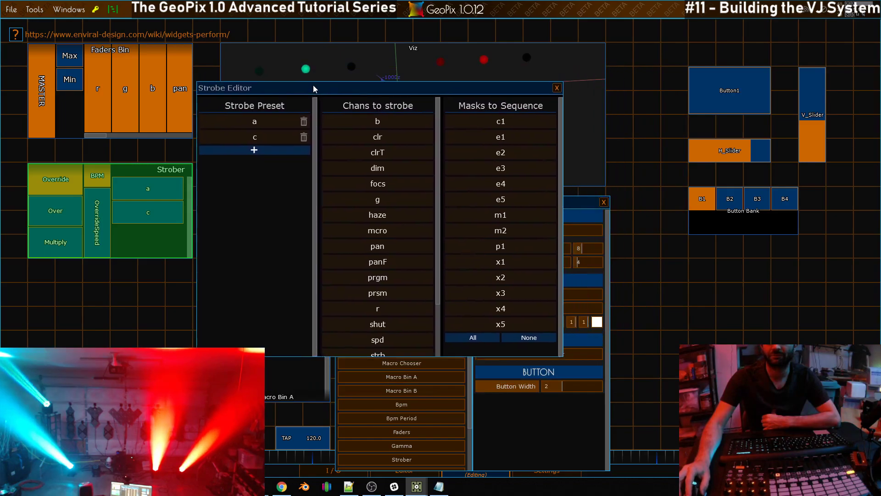
pyautogui.click(551, 88)
pyautogui.click(465, 202)
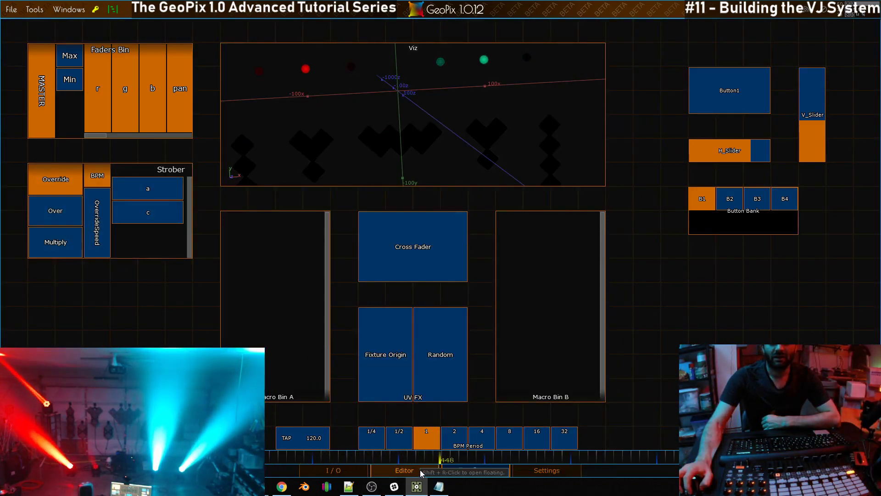
# Step: Open the Strobe Editor from the Editor page and reposition its window over the viewport
pyautogui.click(404, 470)
pyautogui.click(35, 9)
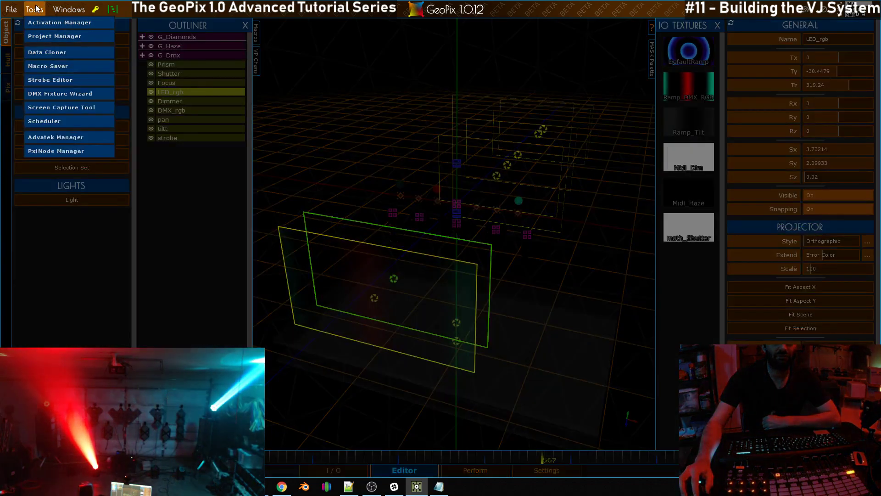
pyautogui.click(58, 78)
pyautogui.moveTo(380, 125); pyautogui.dragTo(319, 164)
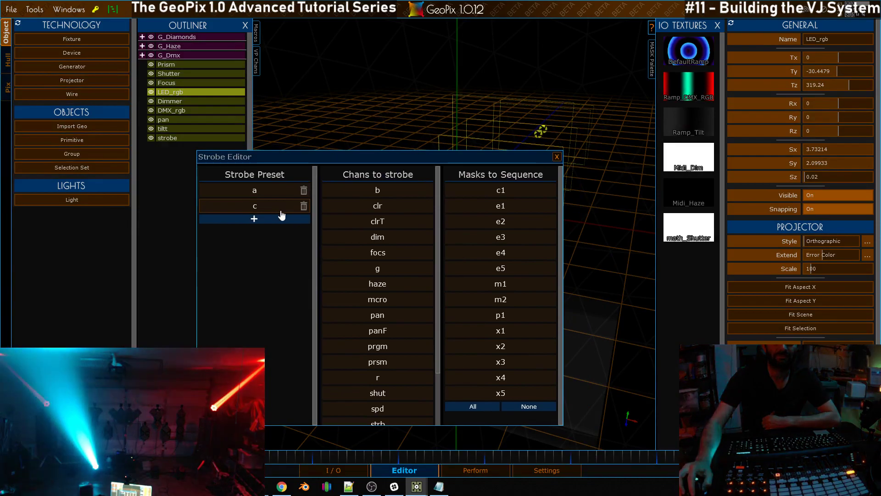
# Step: Compare the channels of strobe presets a and c, and delete preset c
pyautogui.click(296, 209)
pyautogui.click(274, 191)
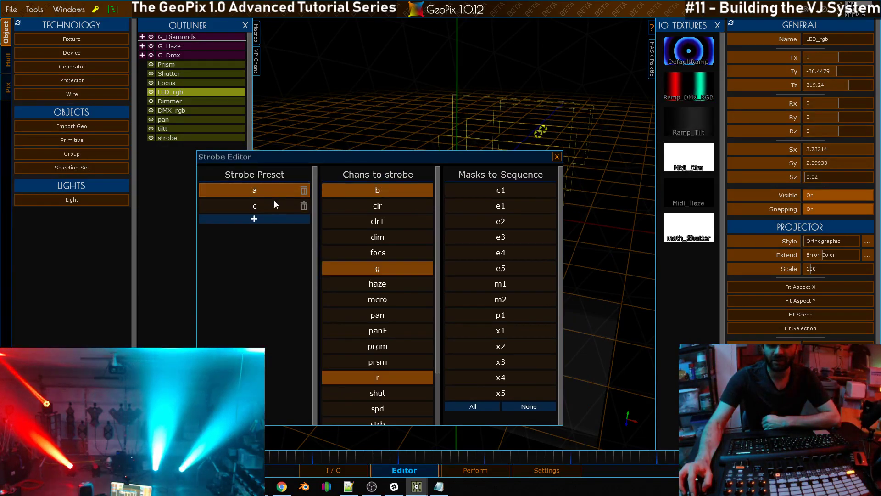
pyautogui.click(275, 205)
pyautogui.click(275, 195)
pyautogui.click(277, 206)
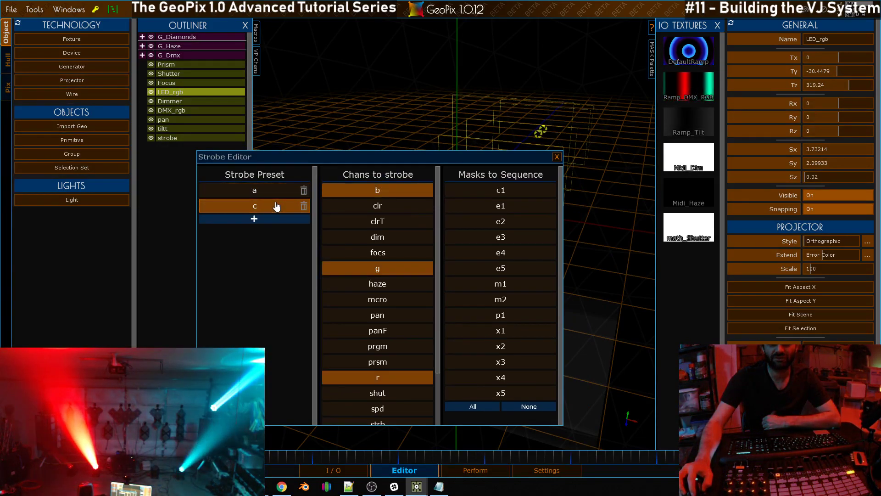
pyautogui.click(304, 206)
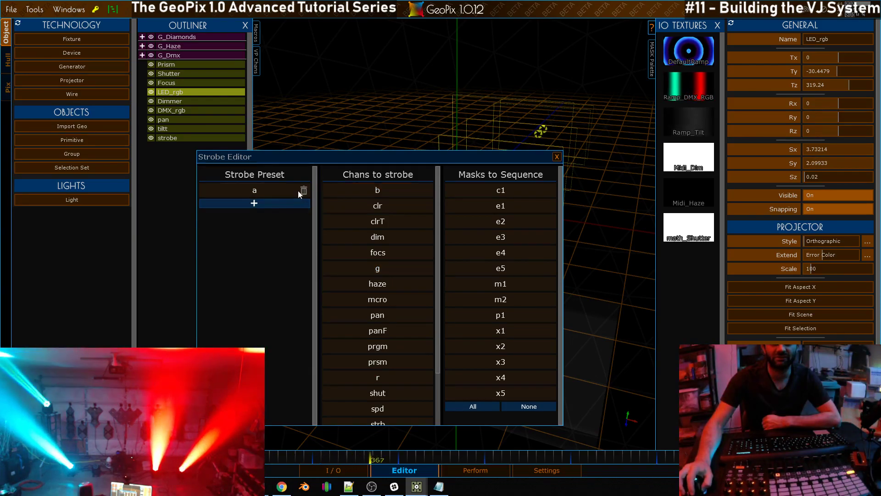
# Step: Rename strobe preset a to Strobe1
pyautogui.click(263, 193)
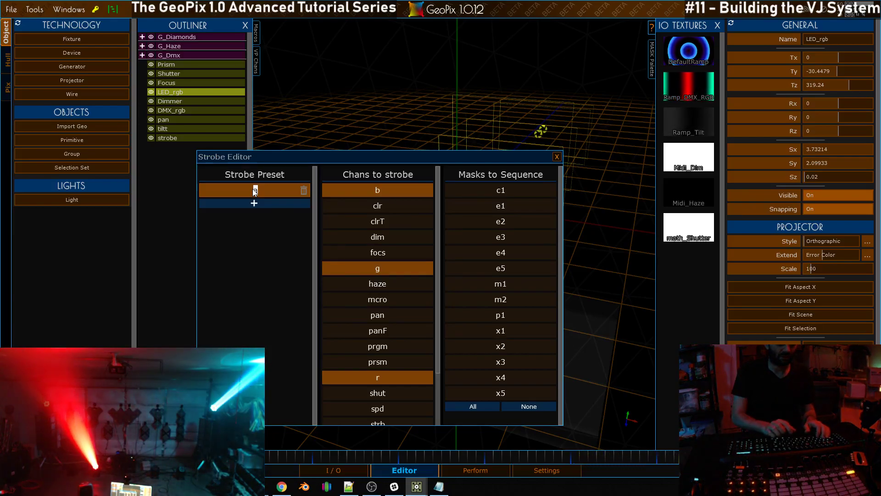
pyautogui.write('S')
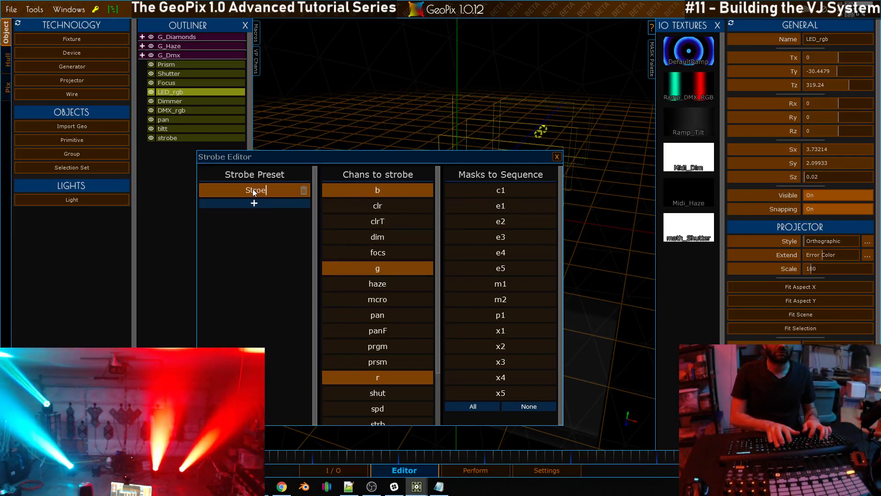
pyautogui.write('trobe1')
pyautogui.press('Return')
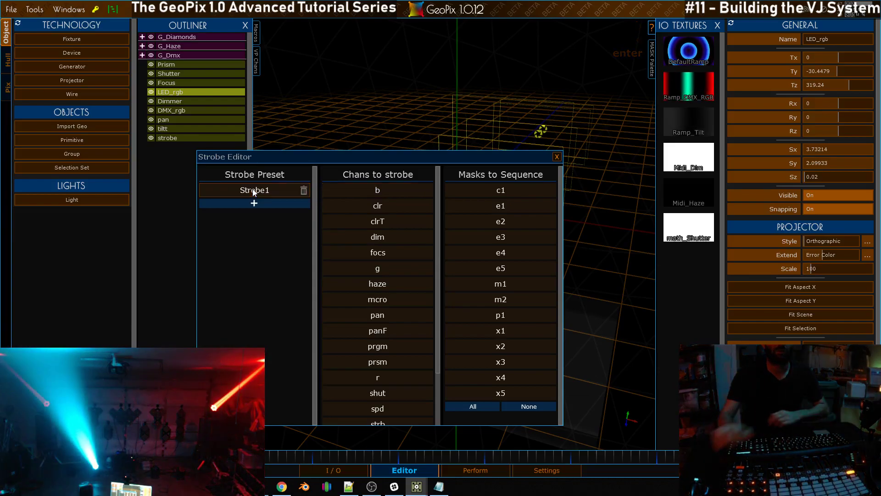
# Step: Select the Strobe1 preset, move the Strobe Editor window higher, and review the full list of channels to strobe
pyautogui.click(236, 190)
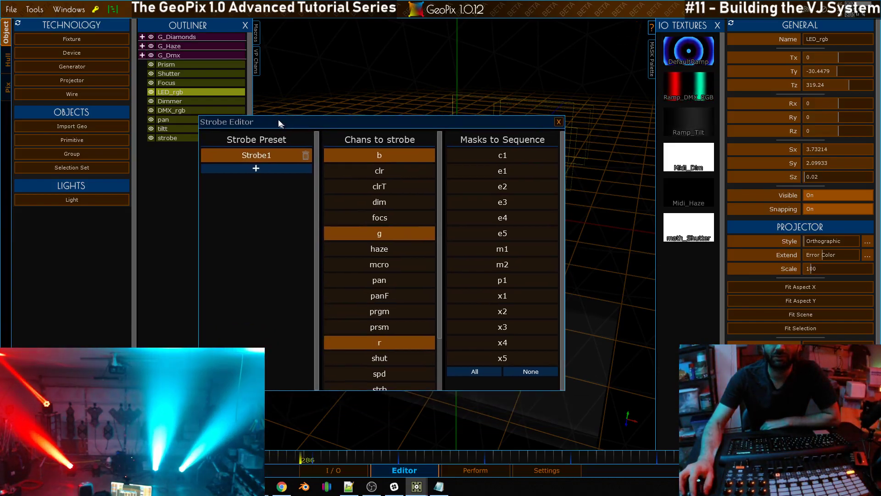
pyautogui.moveTo(273, 161); pyautogui.dragTo(255, 126)
pyautogui.moveTo(420, 145); pyautogui.dragTo(428, 225)
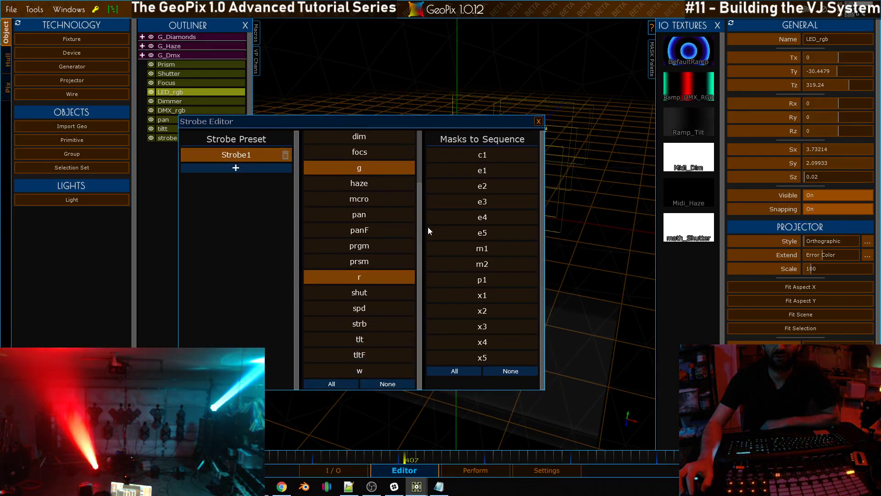
pyautogui.scroll(2, 403, 280)
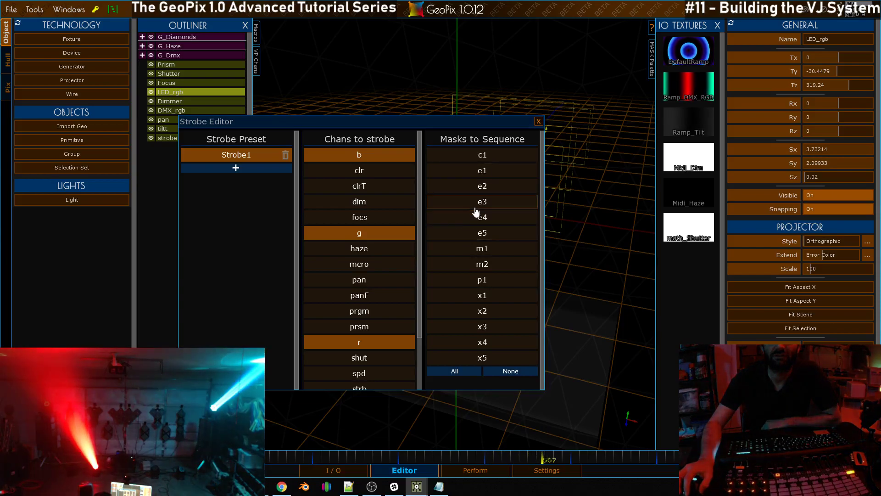
# Step: Try mask e1 alone in the Strobe1 sequence, then reorder the sequence as e2 followed by e1
pyautogui.click(490, 173)
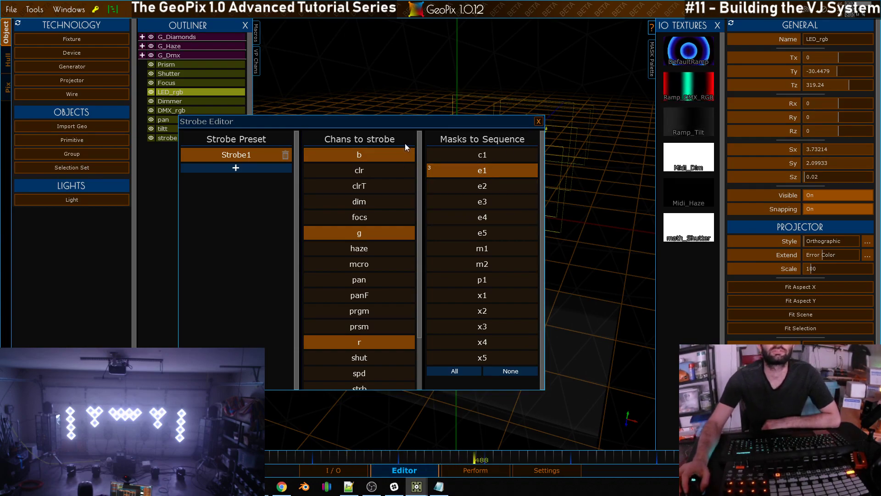
pyautogui.click(476, 171)
pyautogui.click(481, 189)
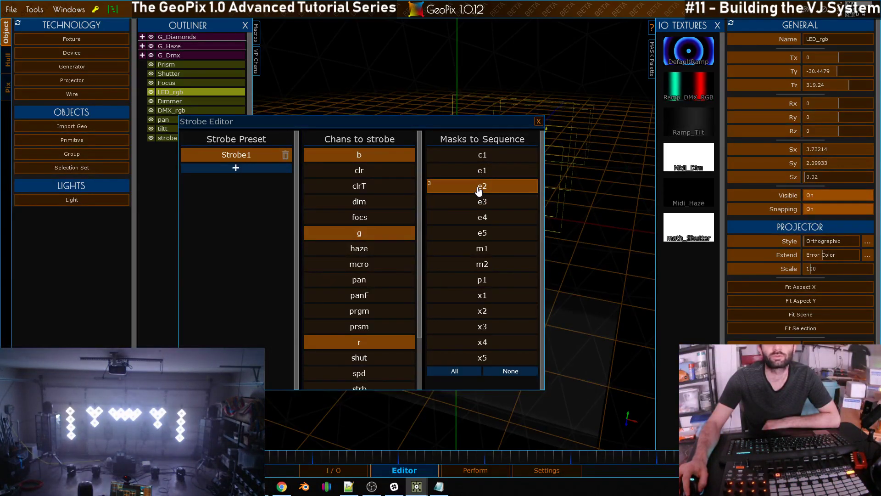
pyautogui.click(495, 178)
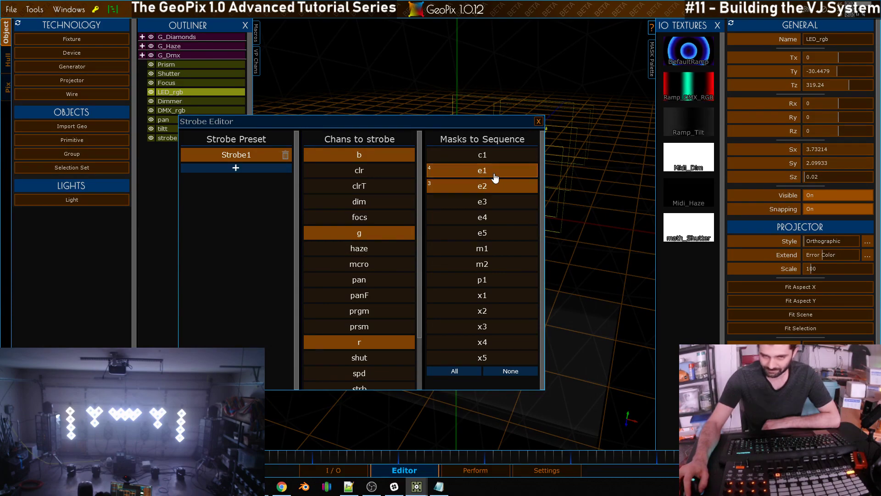
# Step: Clear the Strobe1 mask sequence and assign masks e1 through e5 in ascending order
pyautogui.click(499, 185)
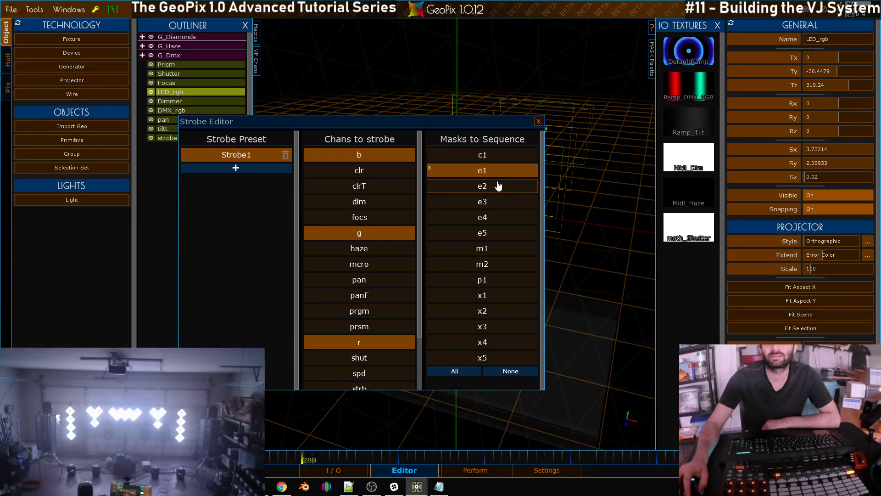
pyautogui.click(509, 371)
pyautogui.moveTo(467, 174); pyautogui.dragTo(501, 235)
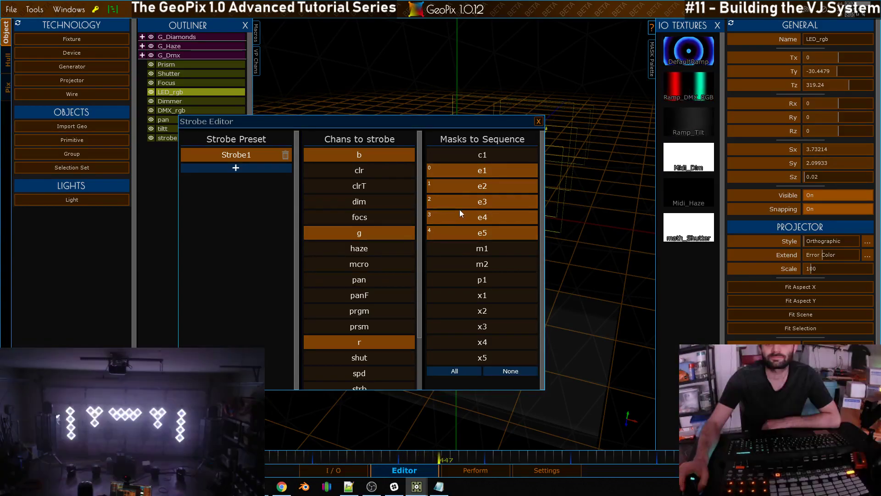
# Step: Rename the Strobe1 preset to Tunnel
pyautogui.doubleClick(244, 156)
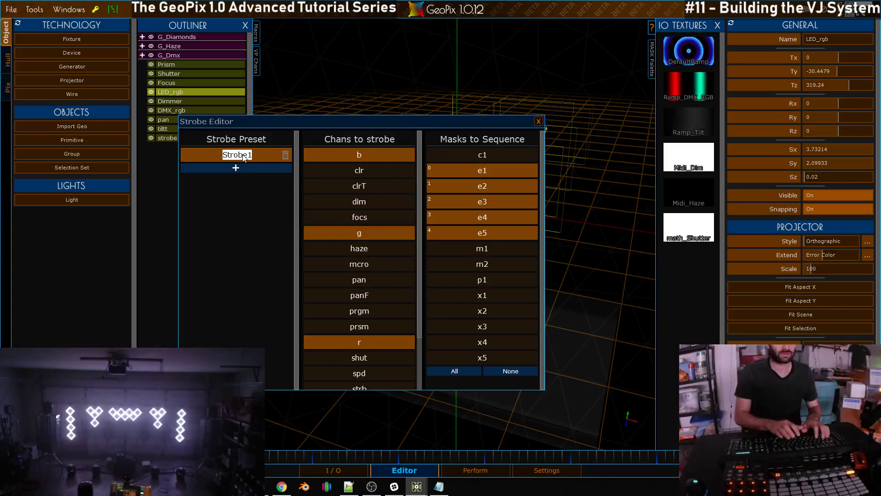
pyautogui.write('Tunnel')
pyautogui.press('Return')
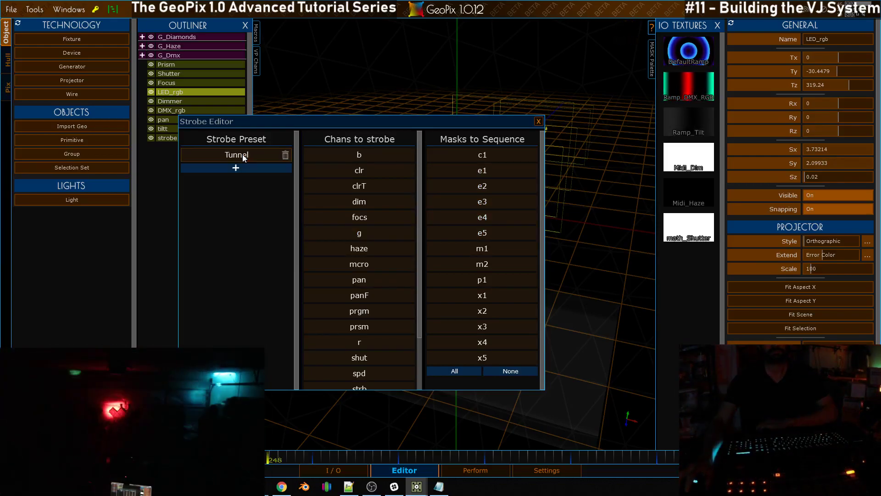
# Step: Add a second strobe preset and sequence masks x1 through x5 in ascending order
pyautogui.click(240, 167)
pyautogui.click(280, 158)
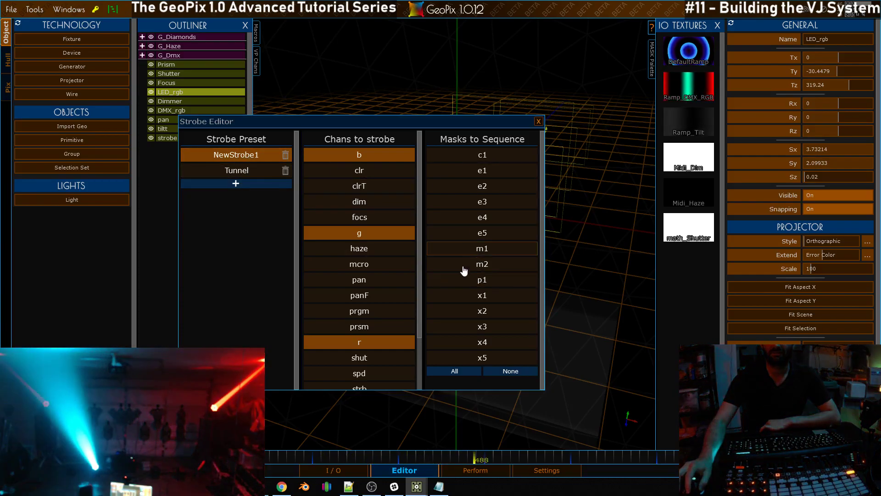
pyautogui.click(488, 295)
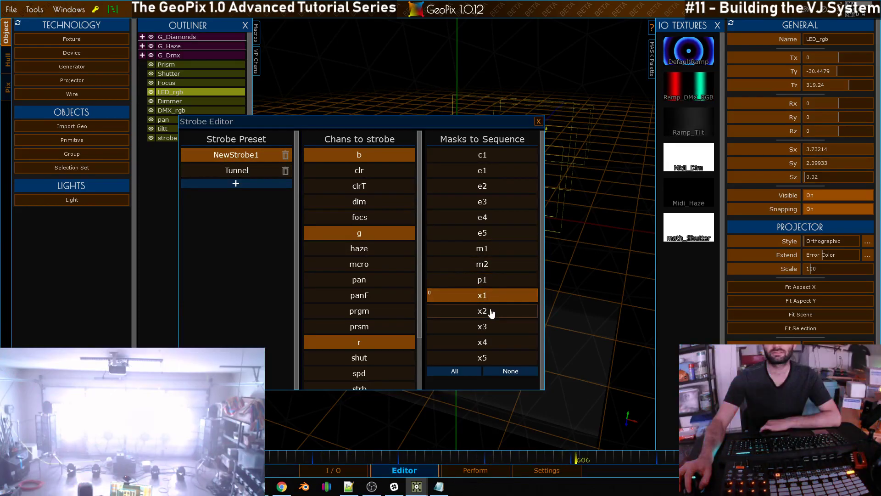
pyautogui.click(488, 311)
pyautogui.click(492, 326)
pyautogui.click(494, 342)
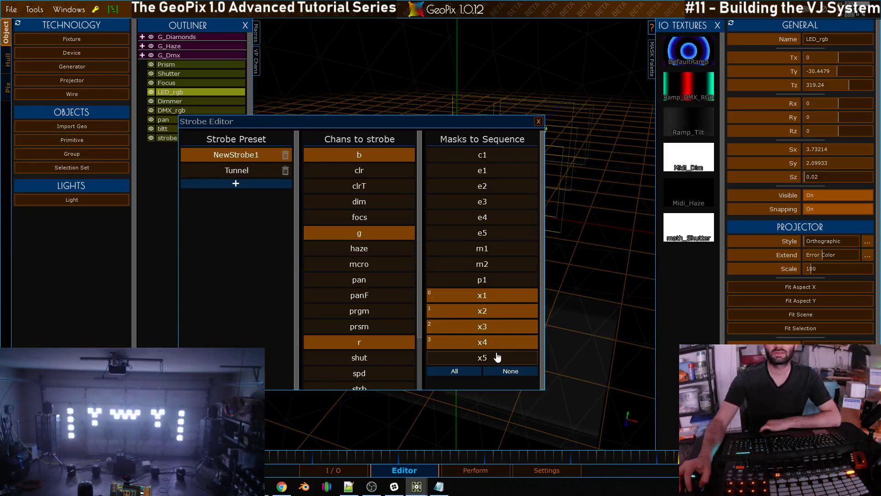
pyautogui.click(497, 358)
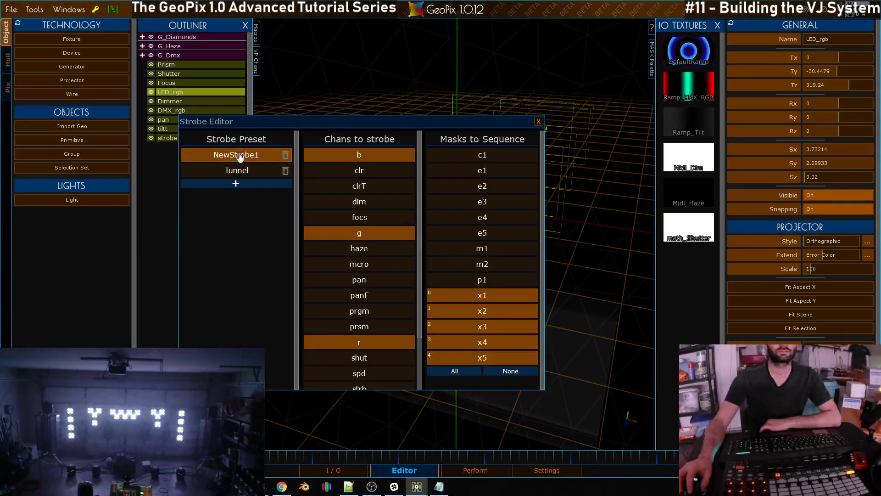
# Step: Rename the NewStrobe1 preset to Xseries
pyautogui.doubleClick(239, 156)
pyautogui.write('Xseries')
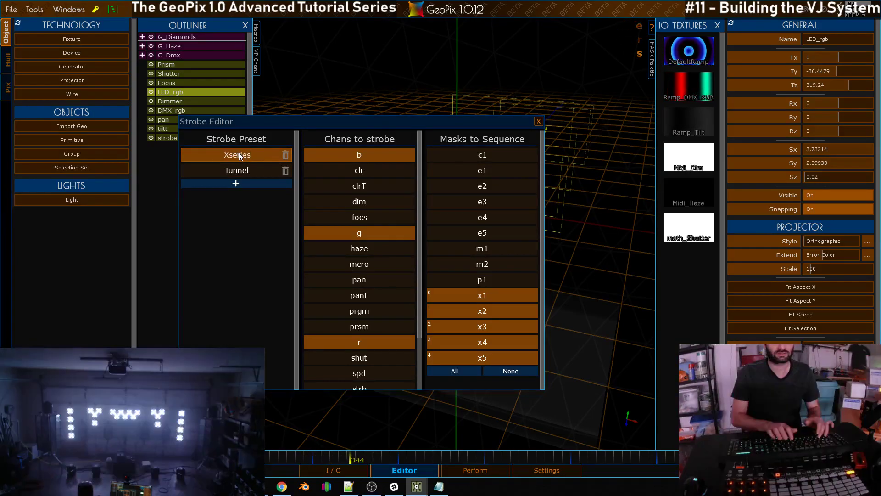
pyautogui.press('Return')
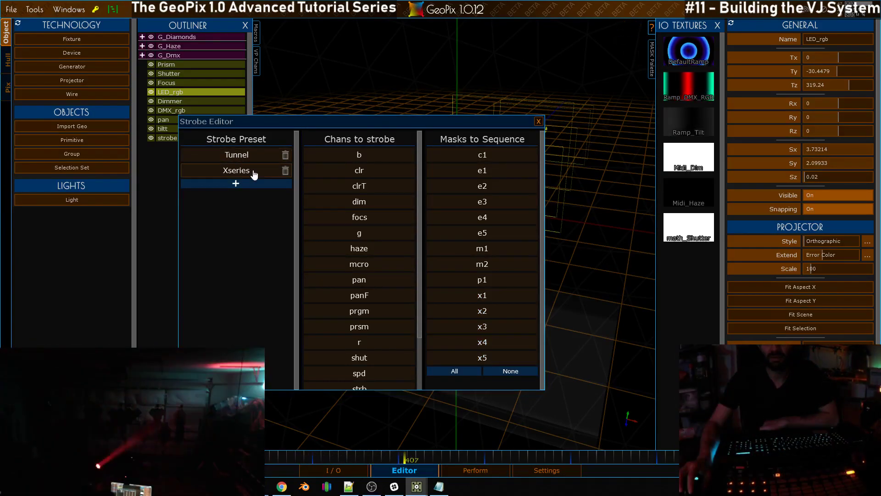
# Step: Add a third strobe preset and select it for editing
pyautogui.click(253, 187)
pyautogui.click(250, 156)
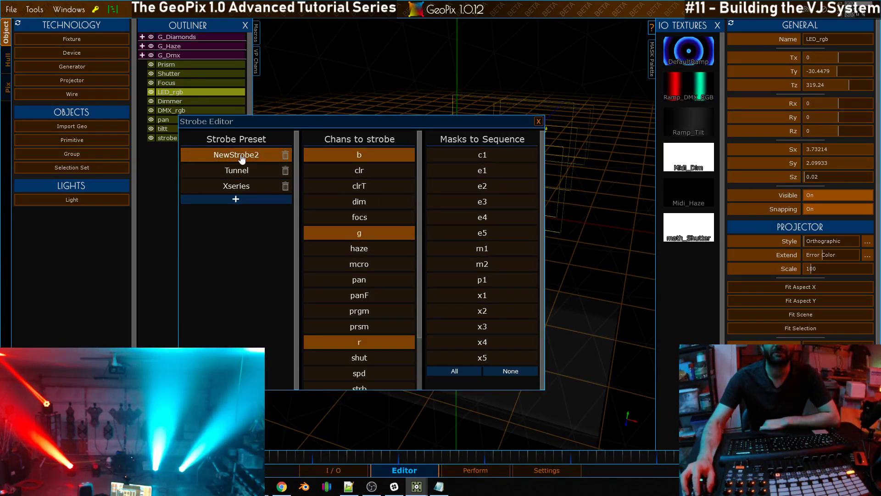
pyautogui.click(499, 157)
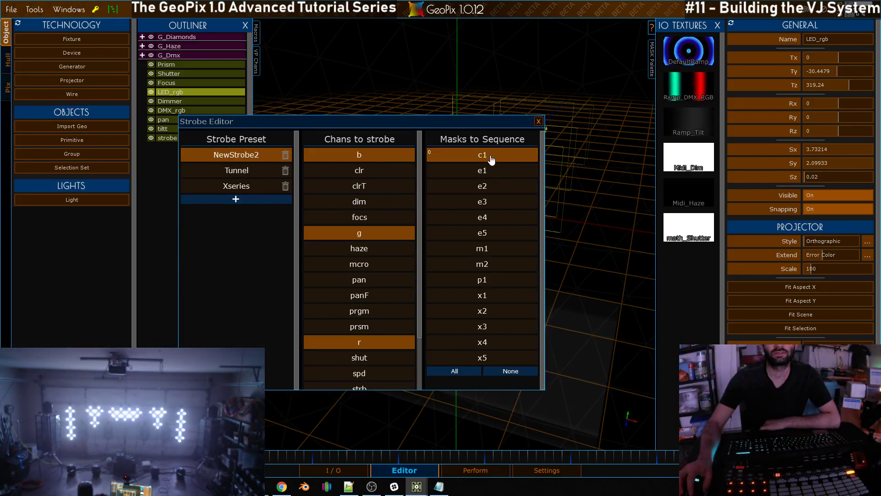
pyautogui.click(491, 171)
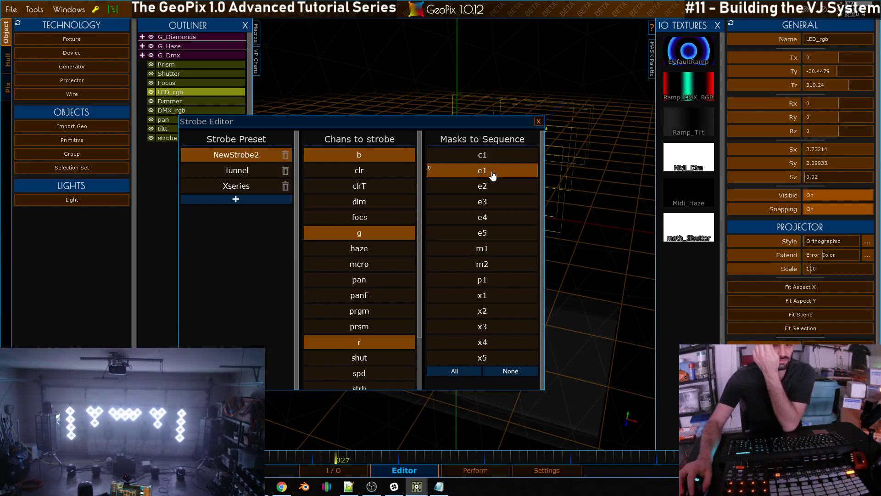
pyautogui.click(490, 157)
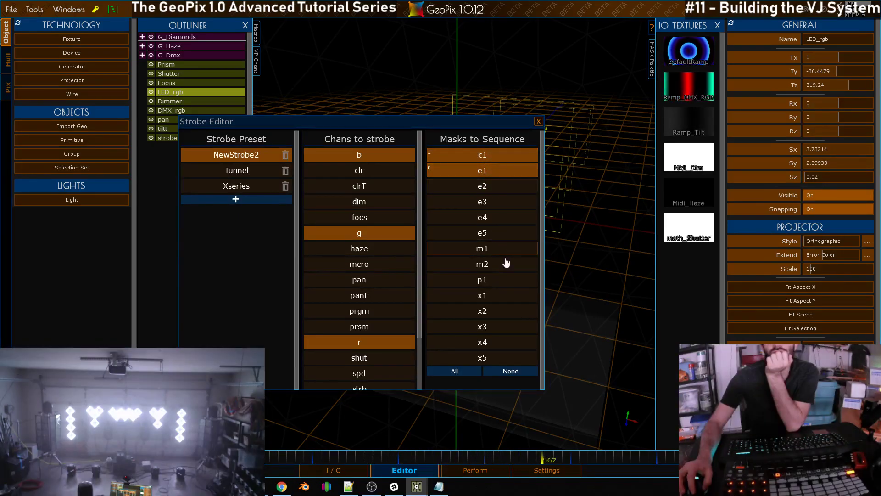
pyautogui.click(498, 295)
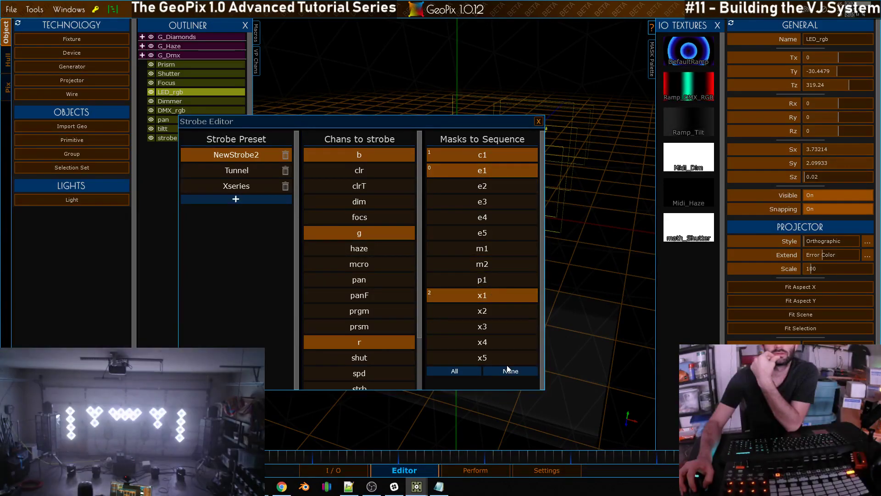
# Step: Clear the new preset's masks and sequence c1, e1 and x1 in that order
pyautogui.click(510, 372)
pyautogui.click(479, 154)
pyautogui.click(475, 170)
pyautogui.click(476, 298)
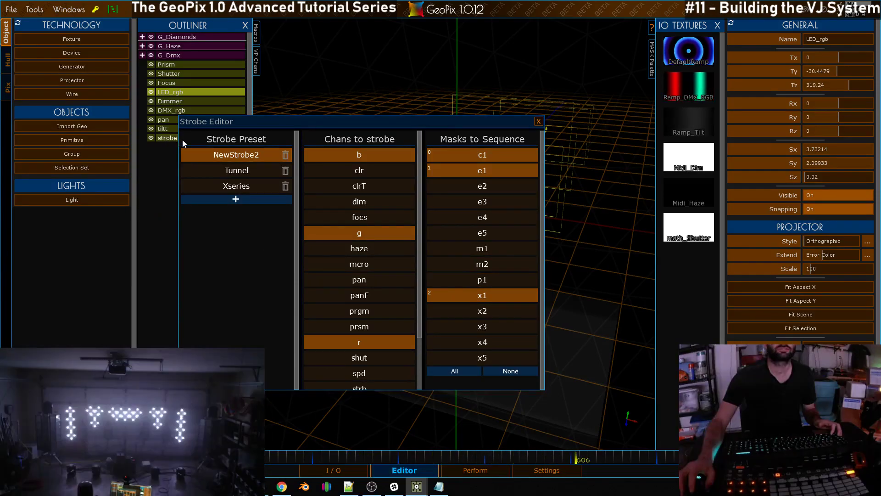
# Step: Rename the NewStrobe2 preset to Tumble
pyautogui.keyDown('ctrl'); pyautogui.click(244, 155); pyautogui.keyUp('ctrl')
pyautogui.write('Tum')
pyautogui.write('ble')
pyautogui.press('Return')
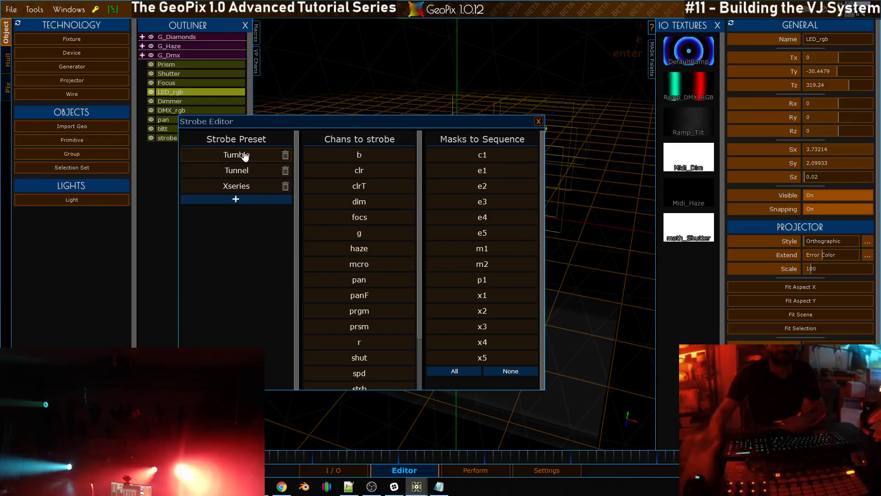
# Step: Review the mask sequences of Tumble, Tunnel and Xseries, and close the Strobe Editor
pyautogui.click(248, 154)
pyautogui.click(246, 171)
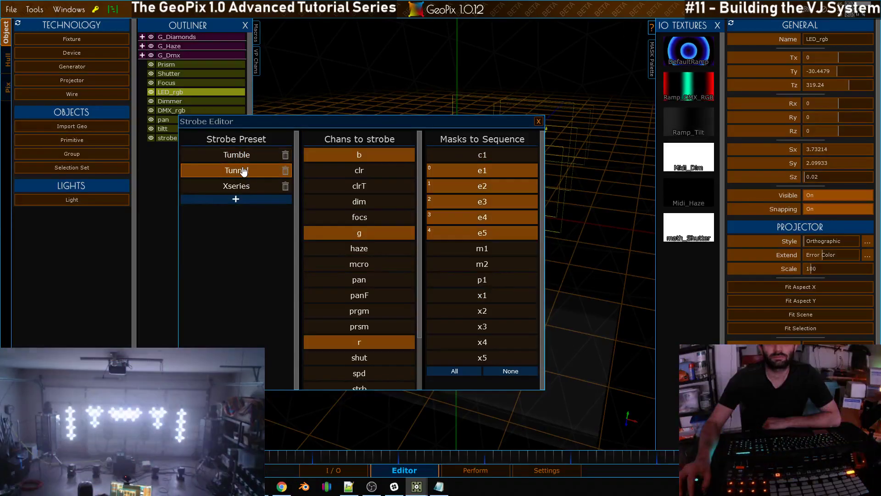
pyautogui.click(240, 187)
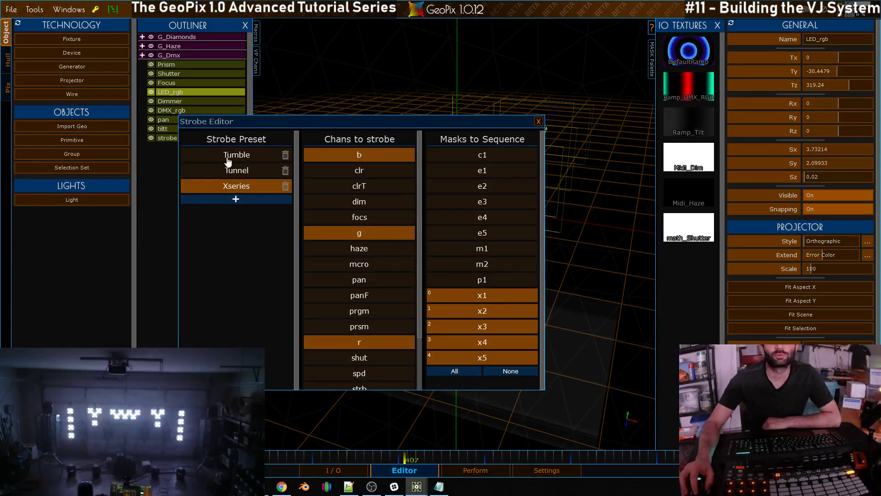
pyautogui.moveTo(213, 122); pyautogui.dragTo(231, 128)
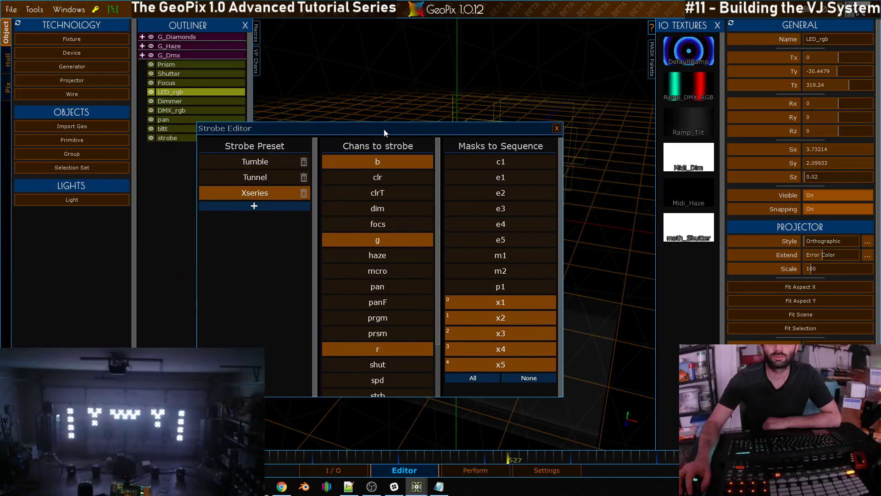
pyautogui.moveTo(387, 128); pyautogui.dragTo(368, 136)
pyautogui.click(536, 134)
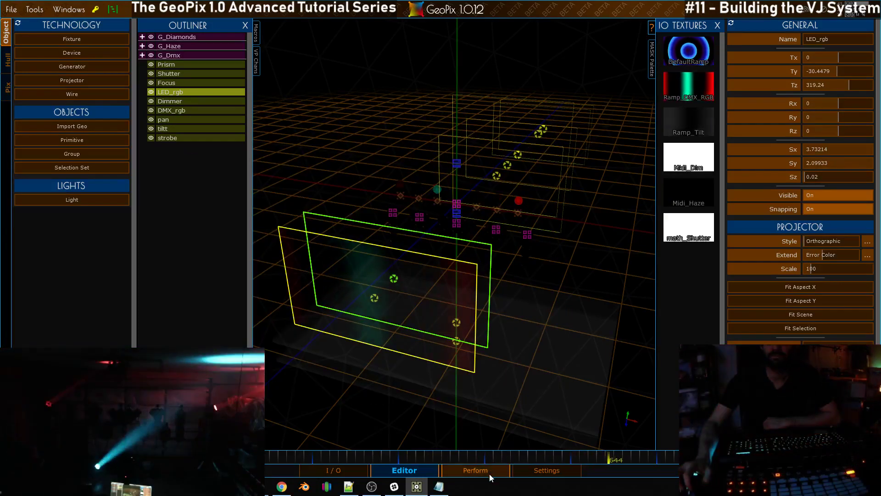
# Step: Test the Tunnel, Tumble and Xseries strobes on the Perform page with the Strober in Override mode
pyautogui.click(459, 469)
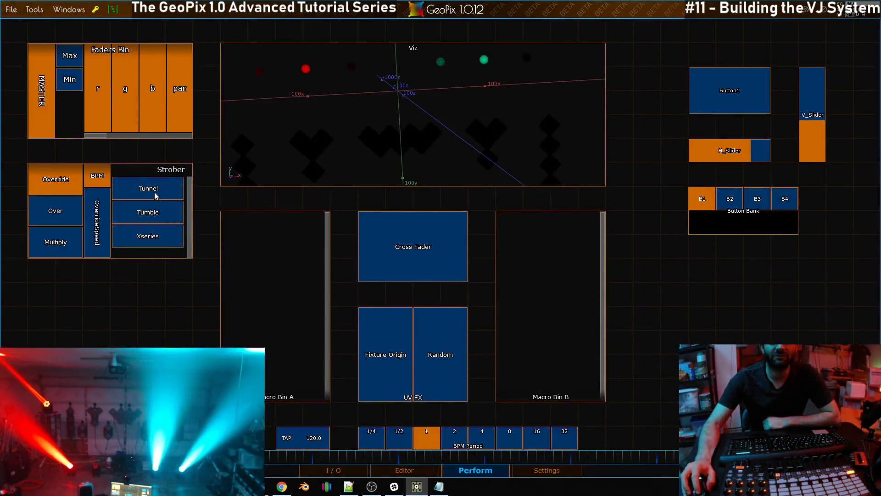
pyautogui.click(154, 196)
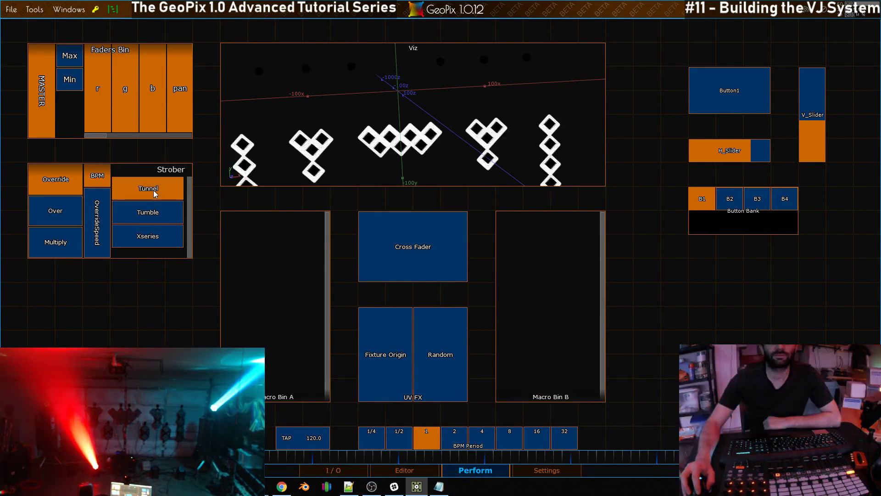
pyautogui.click(157, 214)
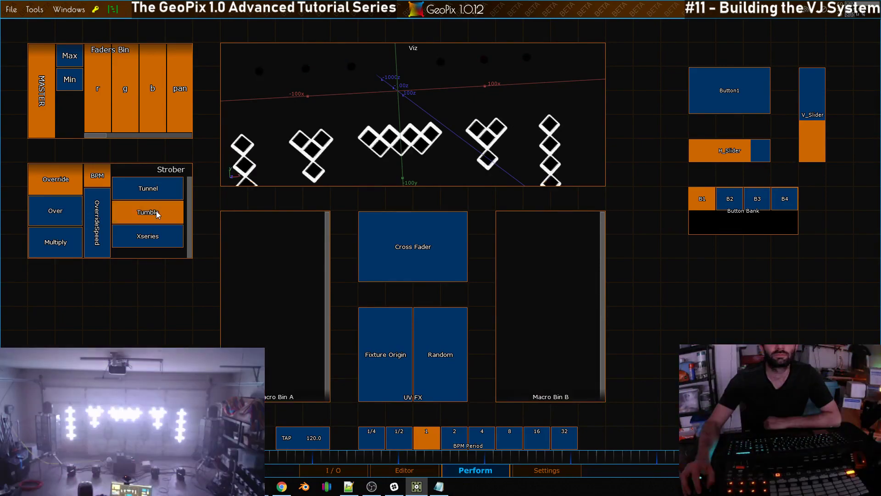
pyautogui.click(157, 237)
pyautogui.click(158, 214)
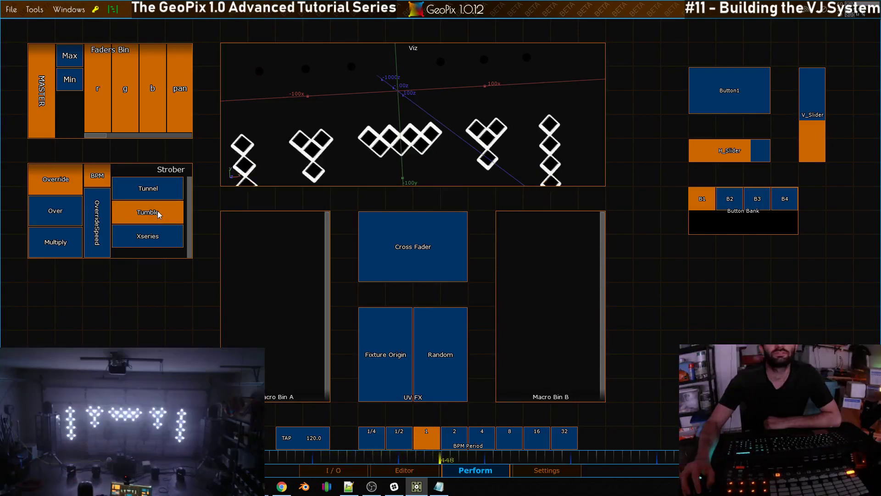
pyautogui.click(158, 214)
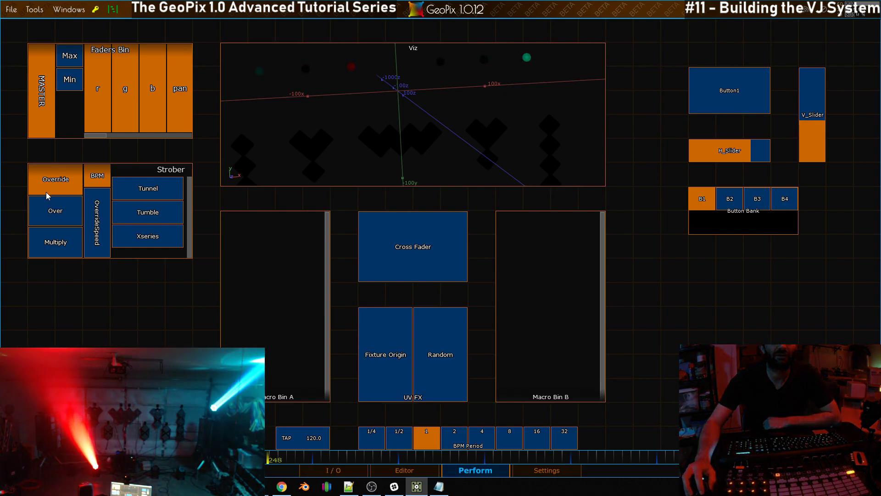
# Step: Switch the Strober to Over mode and test Tunnel, Tumble and Xseries one after another
pyautogui.click(61, 219)
pyautogui.click(73, 241)
pyautogui.click(59, 215)
pyautogui.click(157, 187)
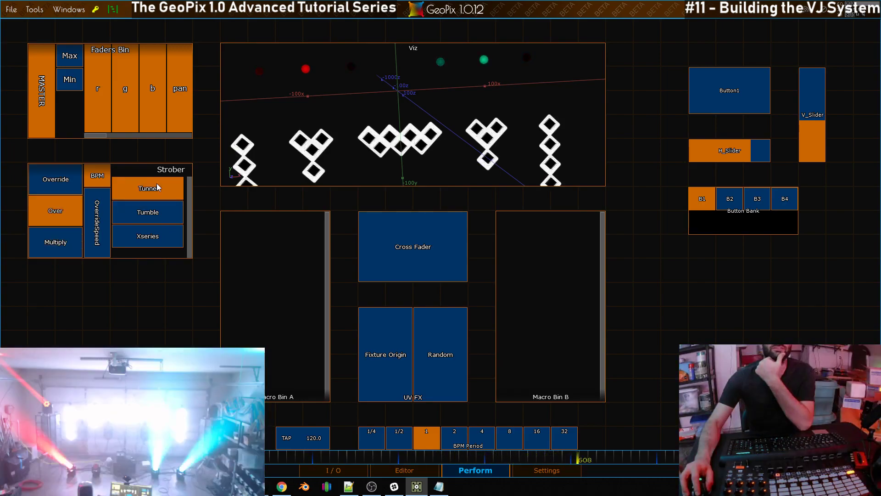
pyautogui.click(157, 187)
pyautogui.click(170, 210)
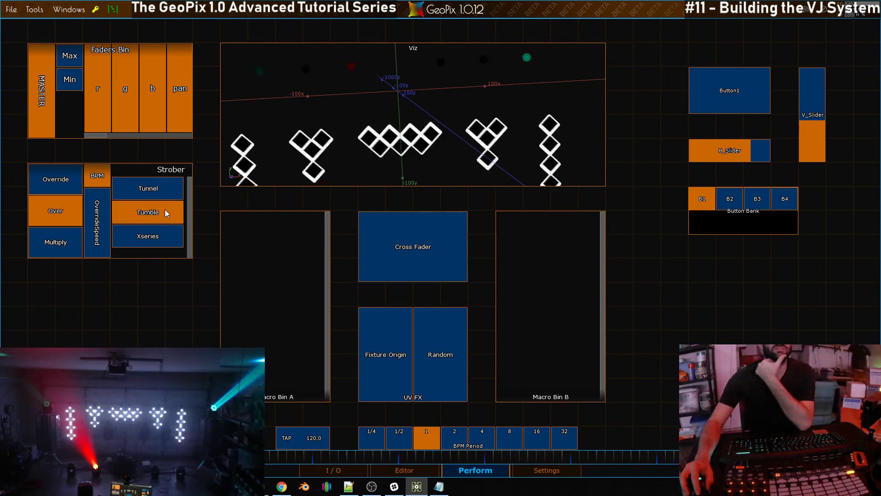
pyautogui.click(170, 210)
pyautogui.click(164, 239)
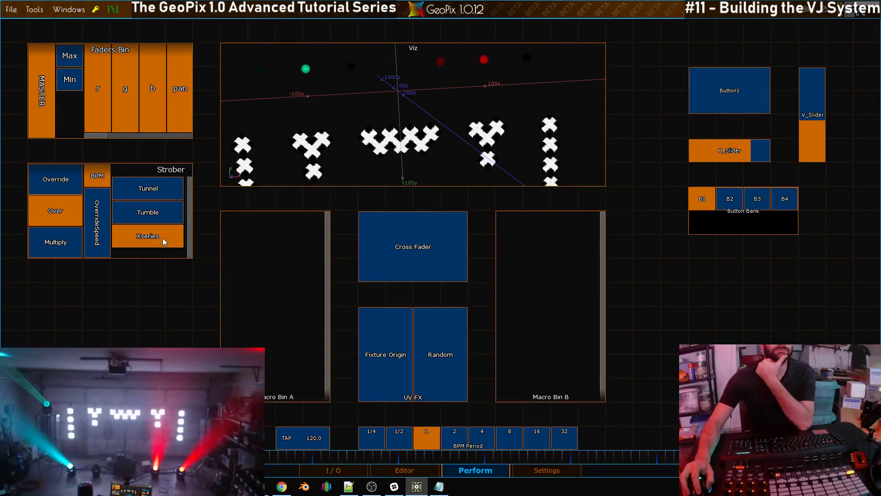
pyautogui.click(163, 239)
# Step: Switch the Strober to Multiply mode and test Xseries, Tumble and Tunnel
pyautogui.click(82, 245)
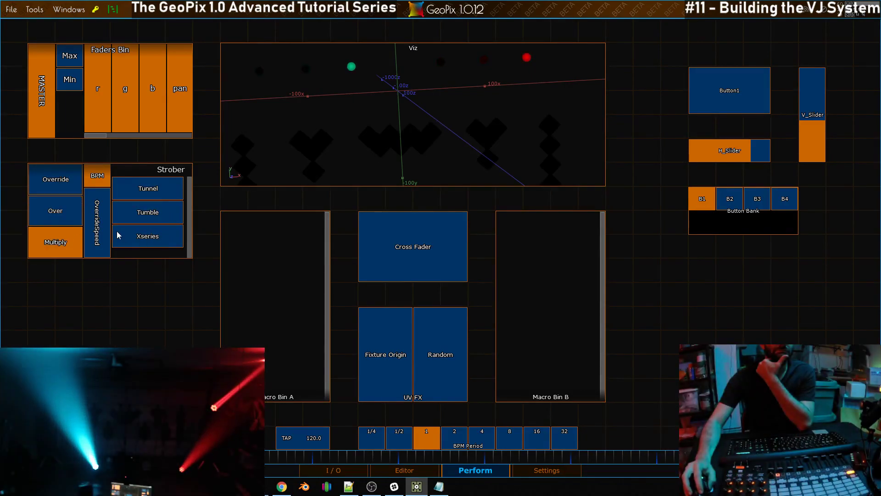
pyautogui.click(143, 233)
pyautogui.click(149, 214)
pyautogui.click(154, 187)
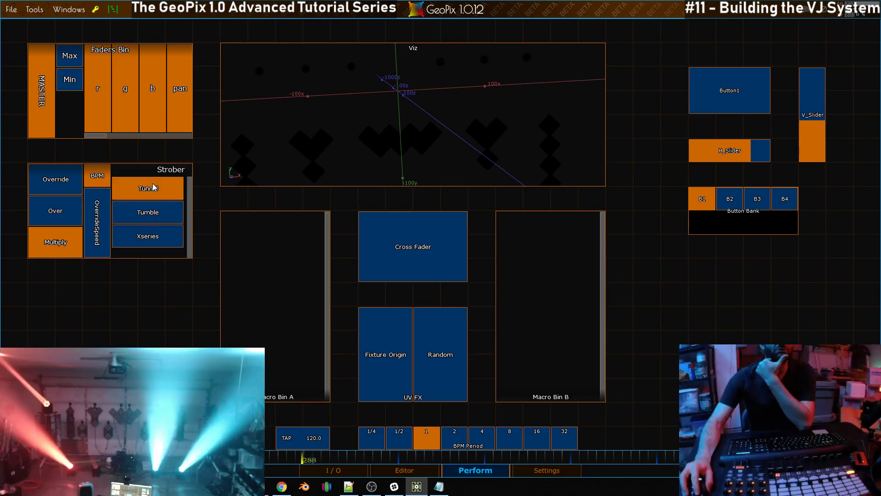
pyautogui.click(155, 186)
# Step: Test Tunnel once more in Override mode, and set the Strober to Over mode
pyautogui.click(60, 207)
pyautogui.click(64, 183)
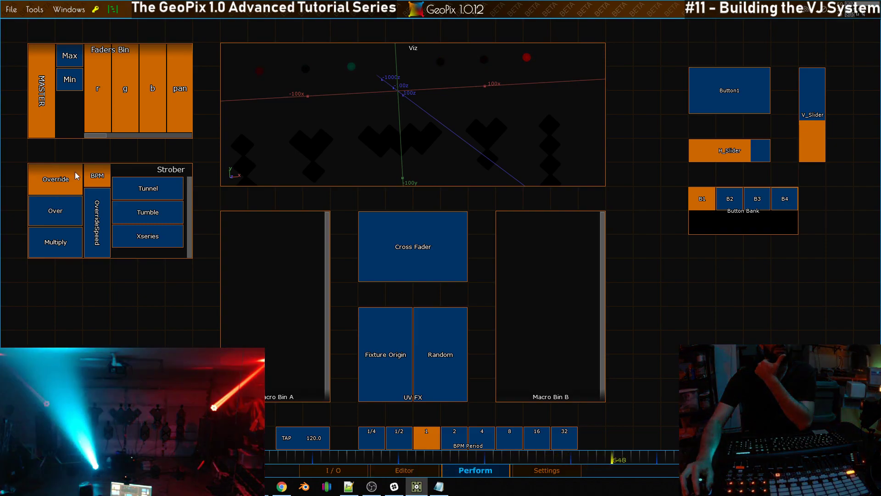
pyautogui.click(160, 188)
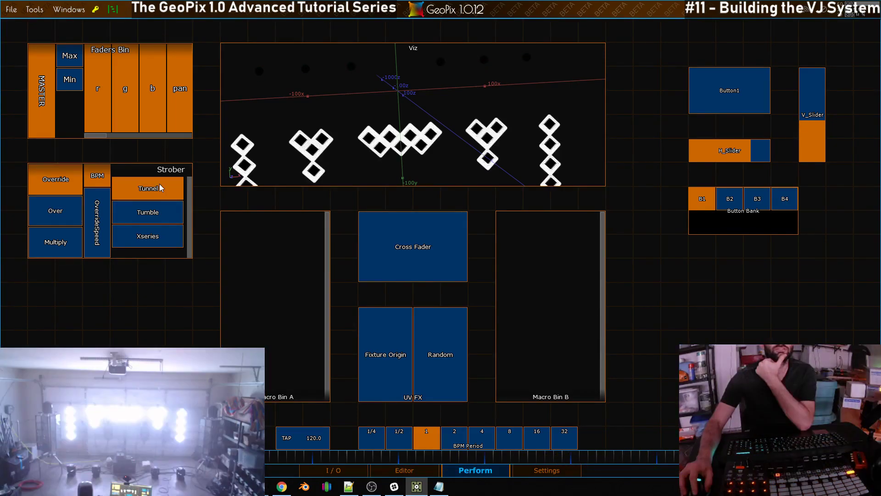
pyautogui.click(160, 187)
pyautogui.click(55, 212)
# Step: Open the Strobe Editor and limit the Xseries preset to the b channel by removing g and r
pyautogui.click(419, 471)
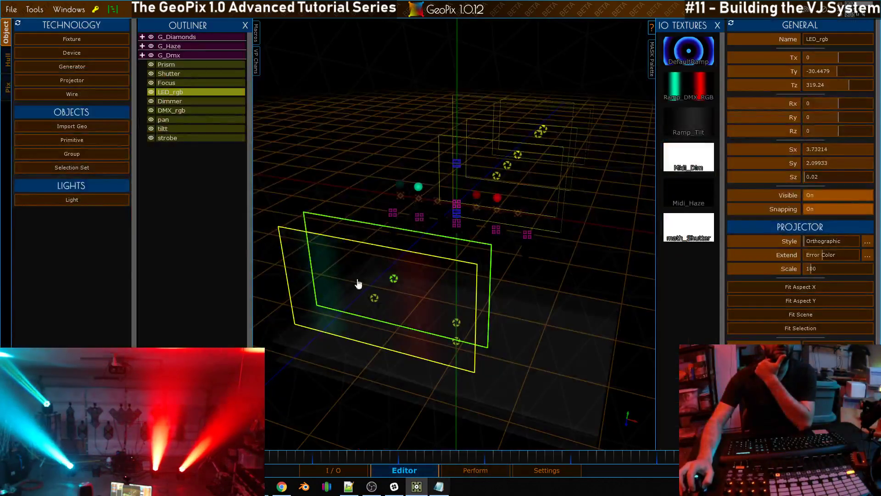
pyautogui.click(36, 10)
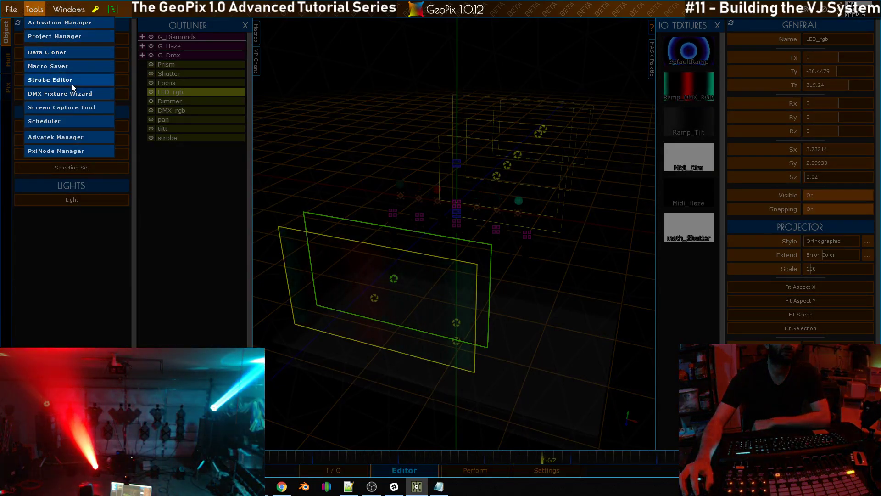
pyautogui.click(70, 81)
pyautogui.moveTo(383, 119); pyautogui.dragTo(425, 138)
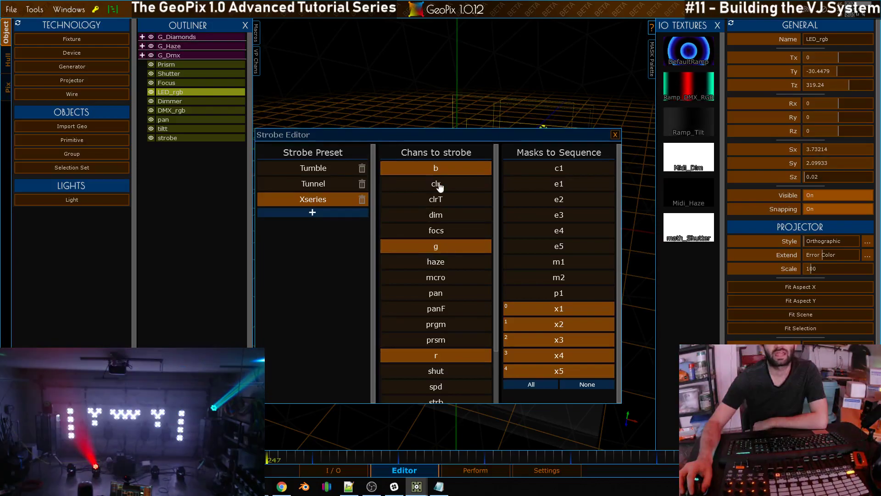
pyautogui.click(448, 248)
pyautogui.click(460, 355)
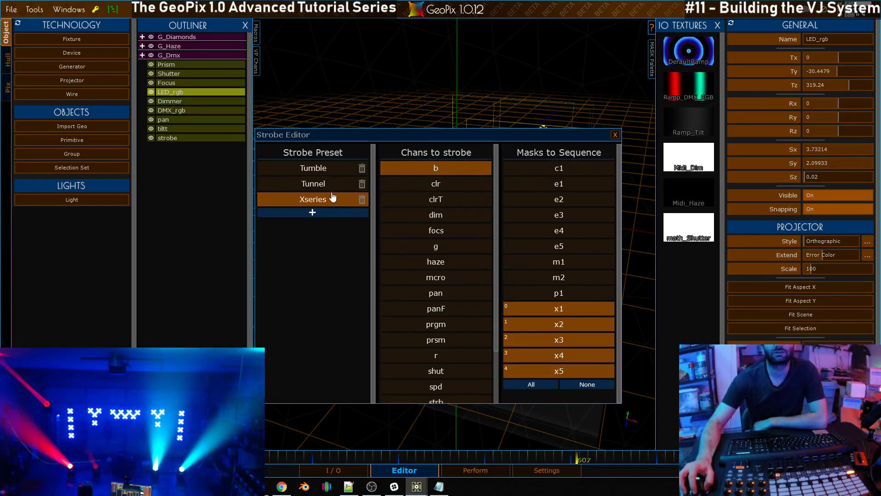
# Step: Limit the Tunnel preset to the r channel by removing b and g
pyautogui.click(305, 184)
pyautogui.click(420, 168)
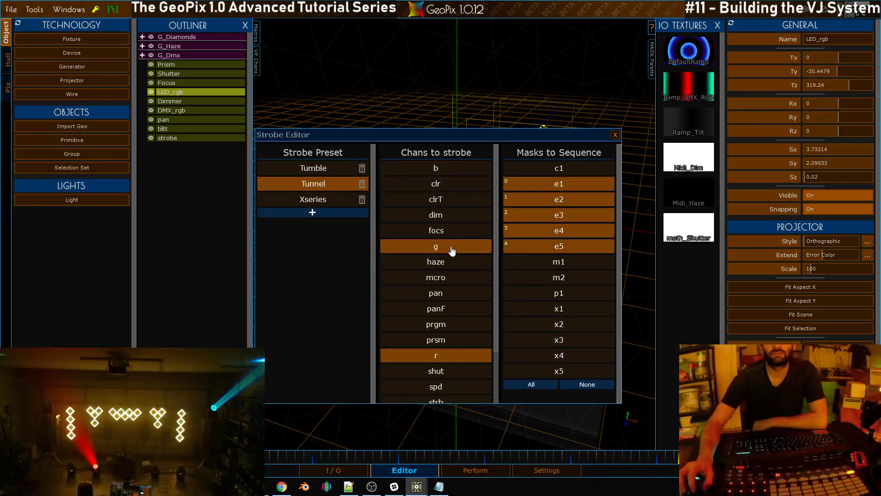
pyautogui.click(451, 247)
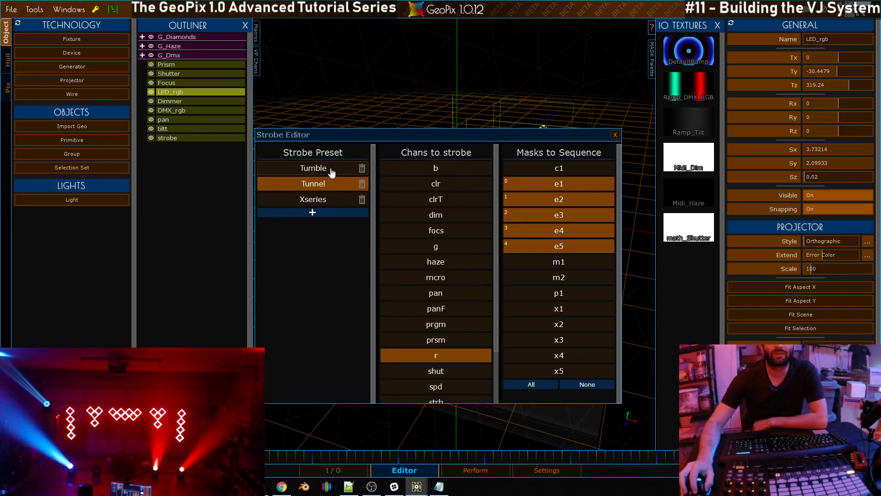
# Step: Remove the g channel from the Tumble preset, leaving b and r, and close the Strobe Editor
pyautogui.click(329, 170)
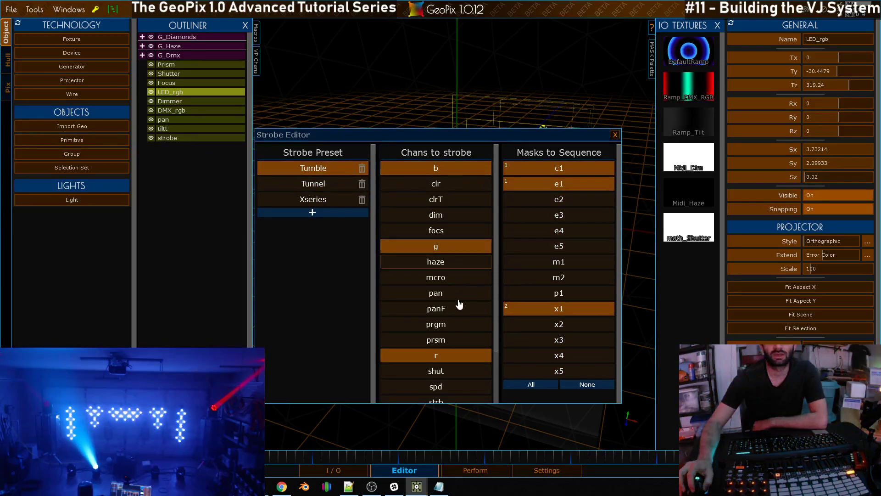
pyautogui.click(455, 247)
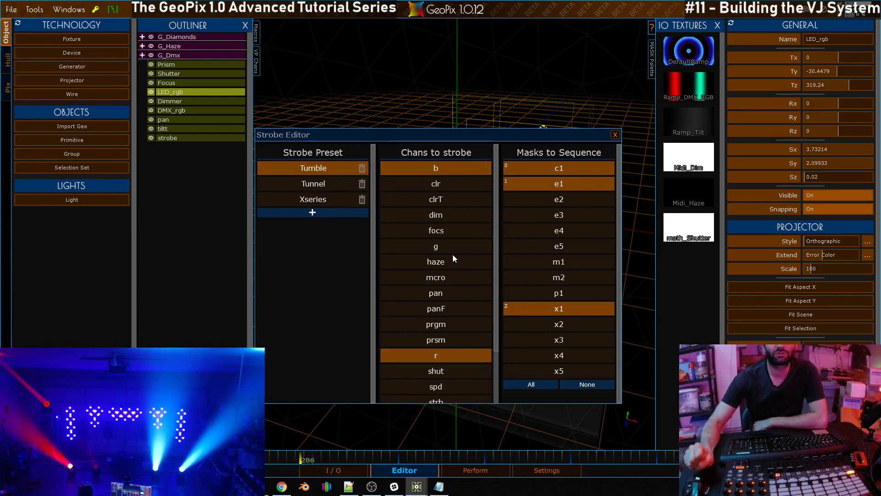
pyautogui.click(615, 135)
# Step: Test the recoloured Tunnel, Tumble and Xseries strobes on the Perform page in Over mode, alternating between them
pyautogui.click(482, 470)
pyautogui.click(173, 192)
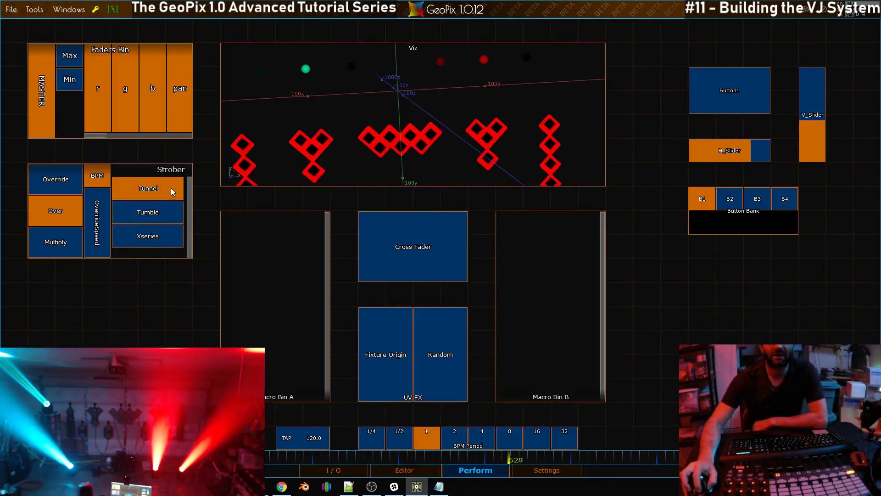
pyautogui.click(172, 212)
pyautogui.click(172, 236)
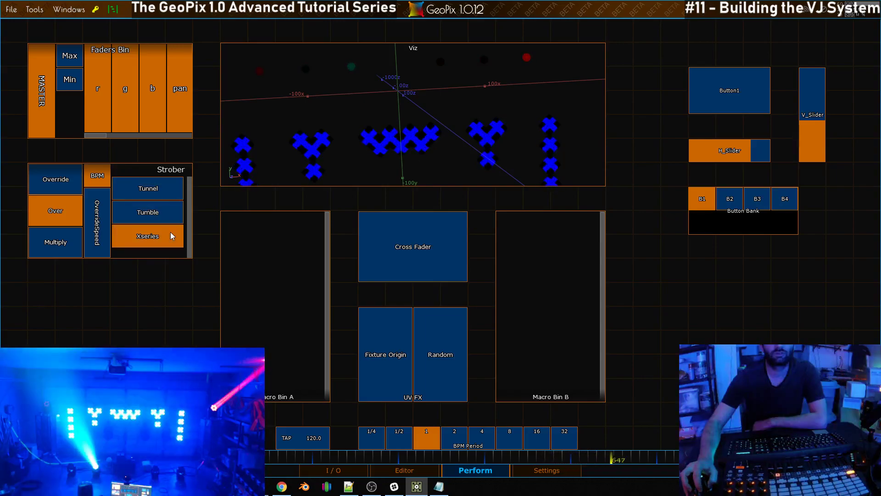
pyautogui.click(169, 210)
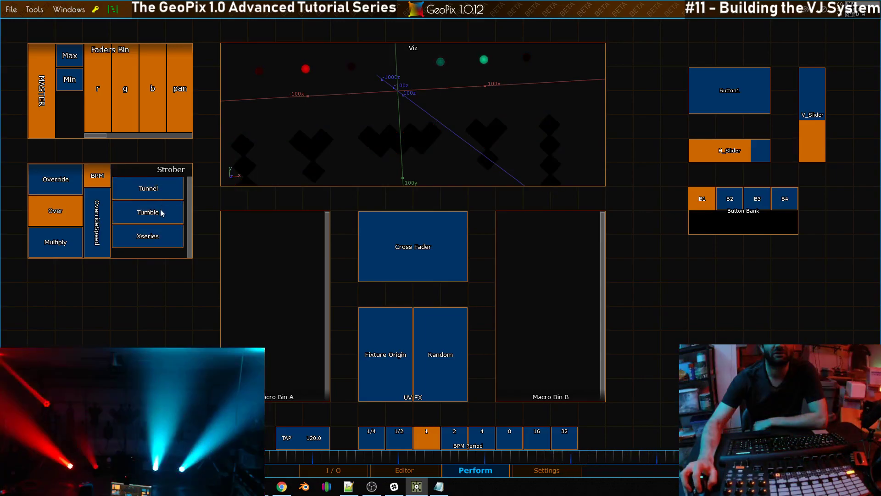
pyautogui.click(161, 212)
pyautogui.click(159, 237)
pyautogui.click(156, 212)
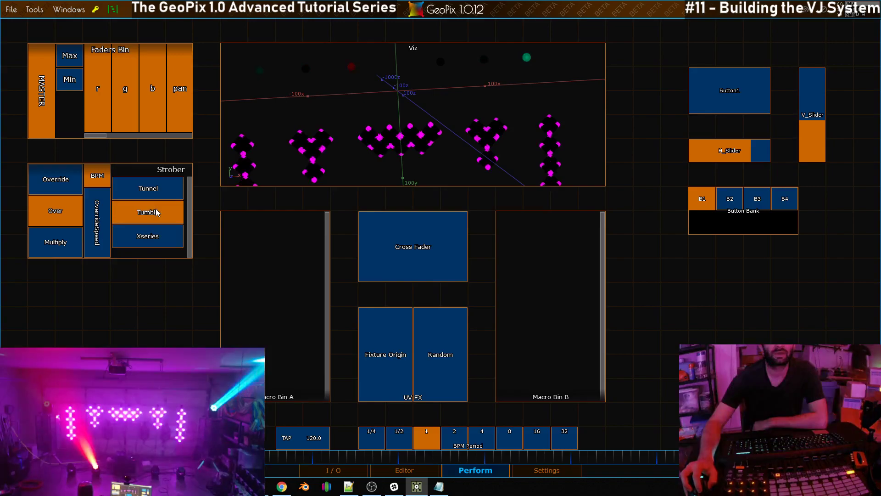
pyautogui.click(154, 188)
pyautogui.click(154, 212)
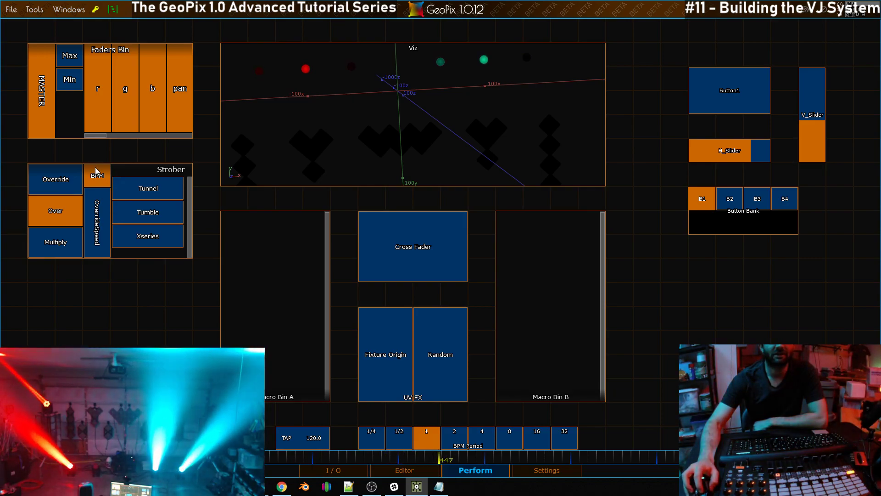
pyautogui.click(143, 189)
pyautogui.click(146, 214)
pyautogui.click(147, 234)
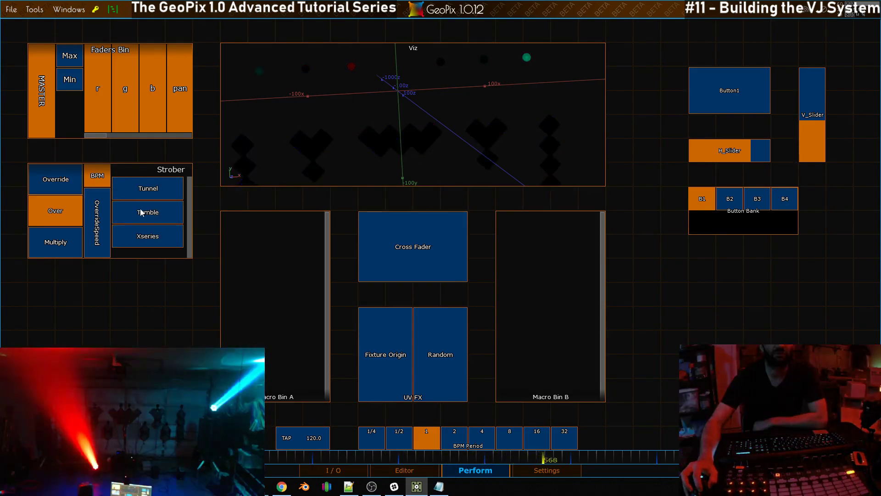
# Step: Test the Tunnel strobe with the BPM period set to 1/2 and to 1/4, including at 80 BPM
pyautogui.click(399, 436)
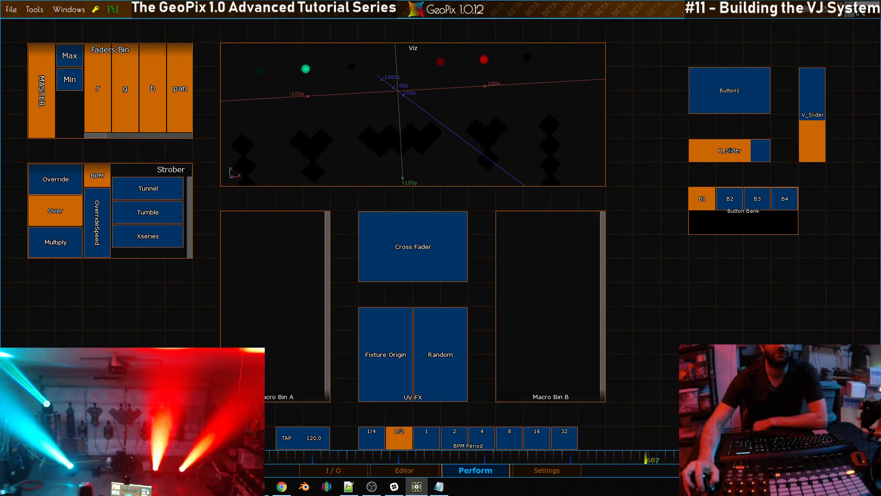
pyautogui.click(160, 196)
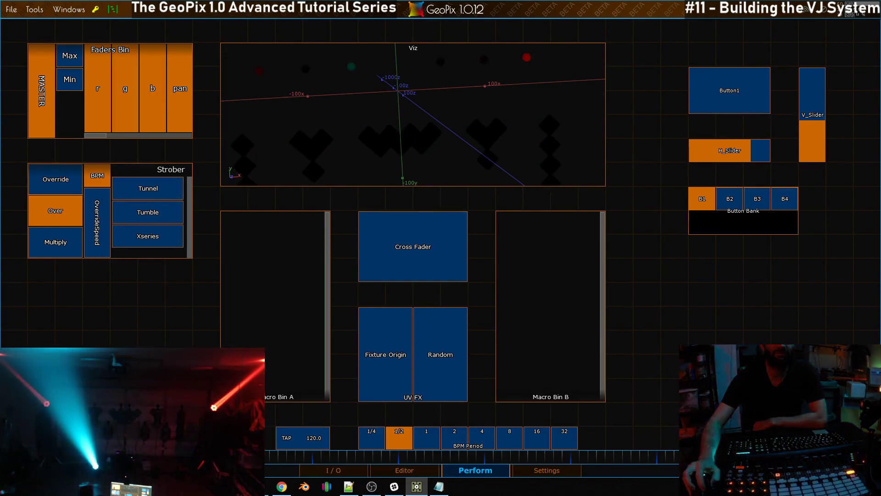
pyautogui.click(372, 438)
pyautogui.click(166, 193)
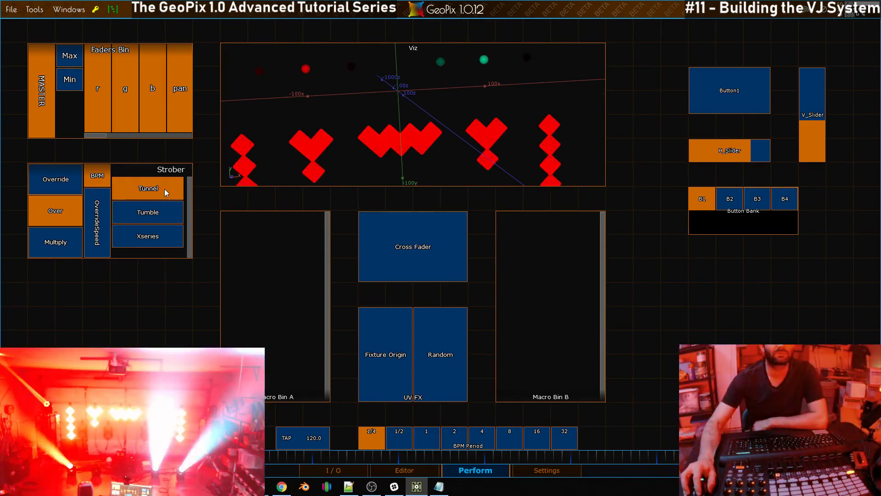
pyautogui.click(166, 193)
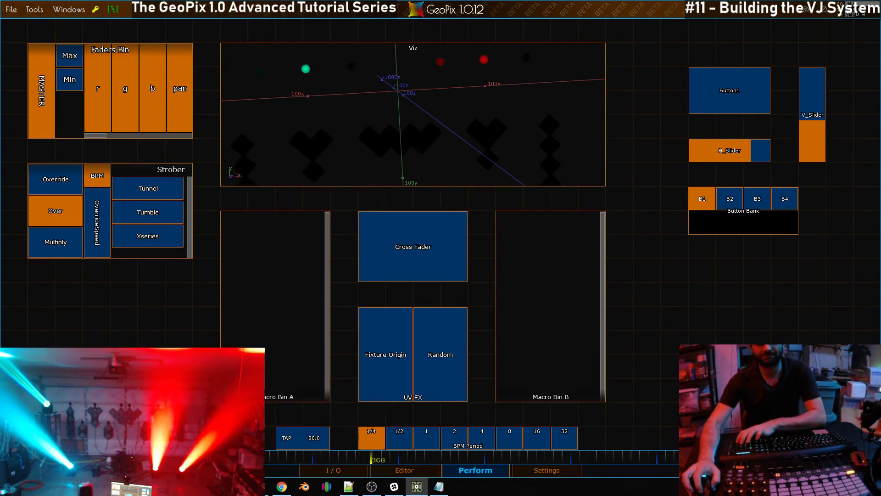
pyautogui.click(163, 184)
pyautogui.click(163, 183)
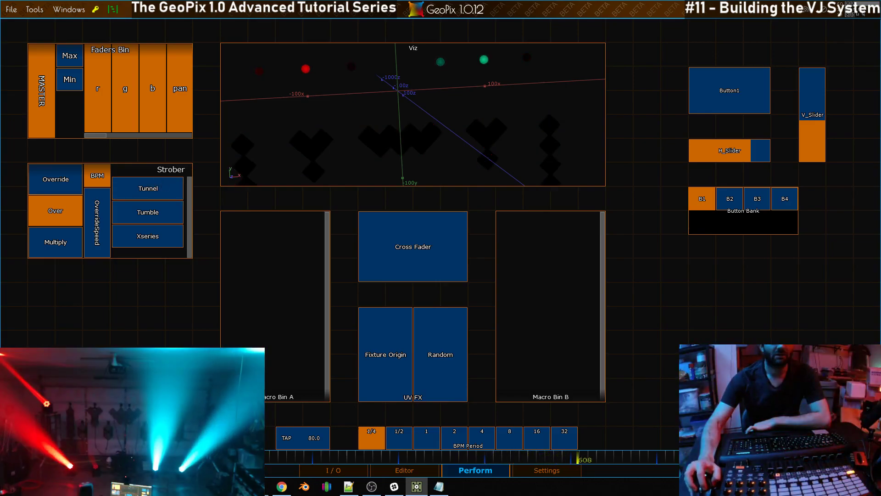
# Step: Raise the Strober's override speed in stages while testing the Tunnel and Tumble strobes
pyautogui.moveTo(104, 210)
pyautogui.mouseDown()
pyautogui.moveTo(103, 230)
pyautogui.moveTo(102, 218)
pyautogui.mouseUp()
pyautogui.moveTo(146, 194); pyautogui.dragTo(156, 190)
pyautogui.click(100, 236)
pyautogui.moveTo(160, 220); pyautogui.dragTo(161, 220)
pyautogui.moveTo(103, 249); pyautogui.dragTo(101, 196)
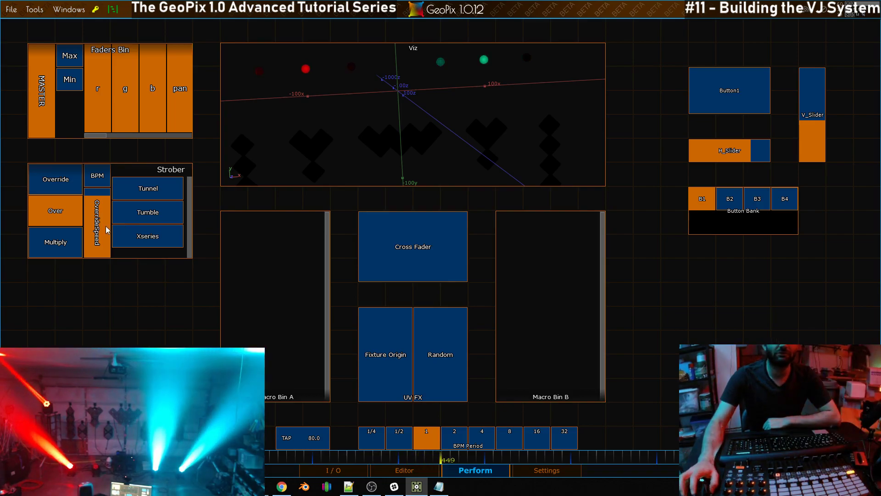
# Step: Test Tumble at the high override speed, readjust the speed, and lock the Strober back to BPM
pyautogui.click(151, 211)
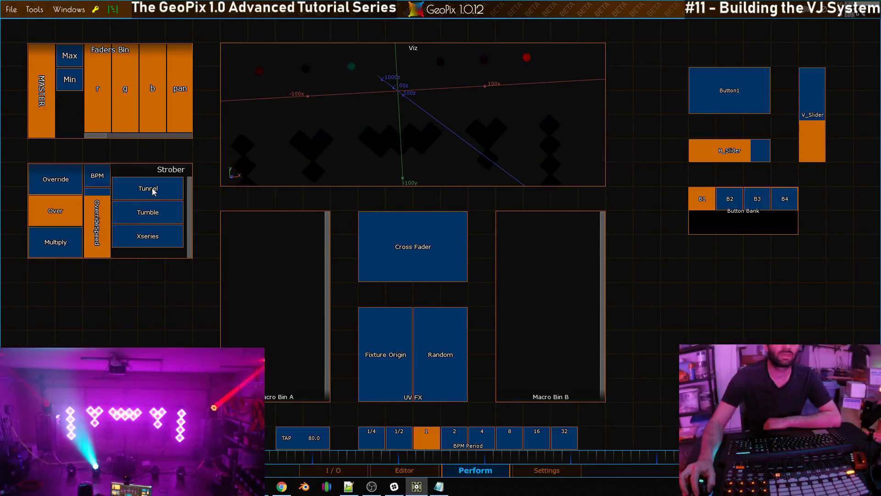
pyautogui.moveTo(97, 216); pyautogui.dragTo(103, 196)
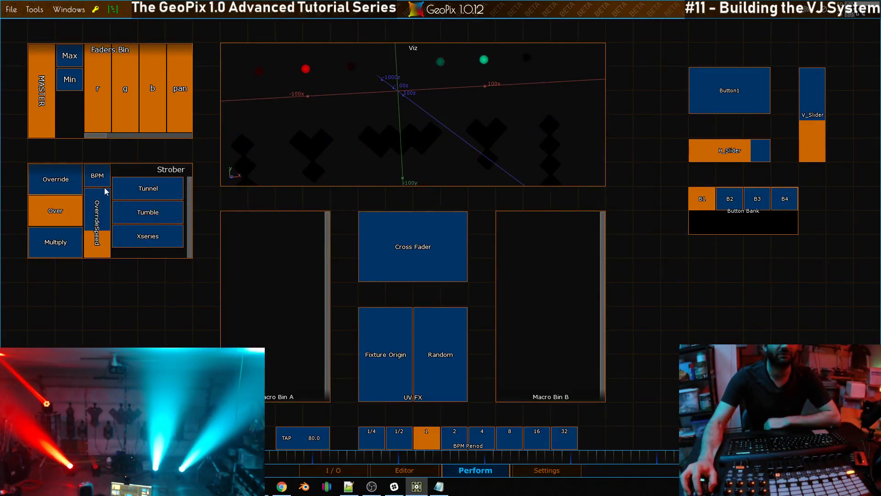
pyautogui.click(98, 177)
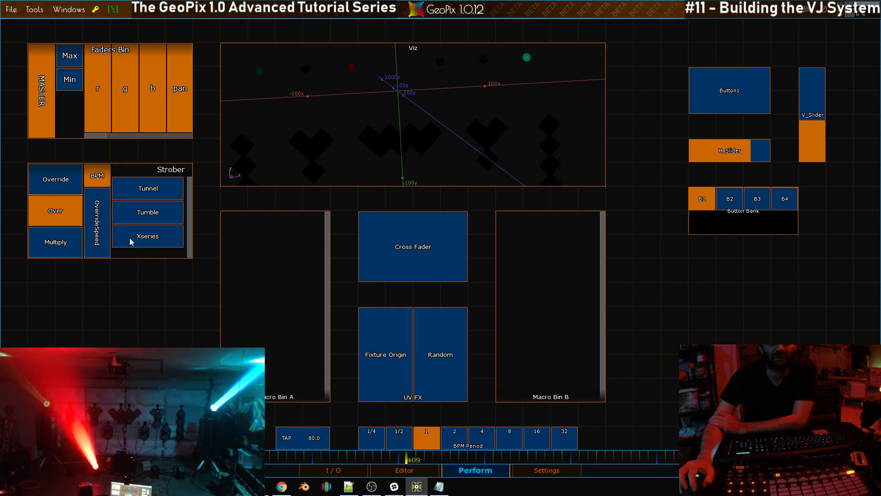
# Step: Go to the I/O page, close the widgets bin, and select the Midi_Haze, Midi_Dim and math_Shutter nodes for moving
pyautogui.click(356, 472)
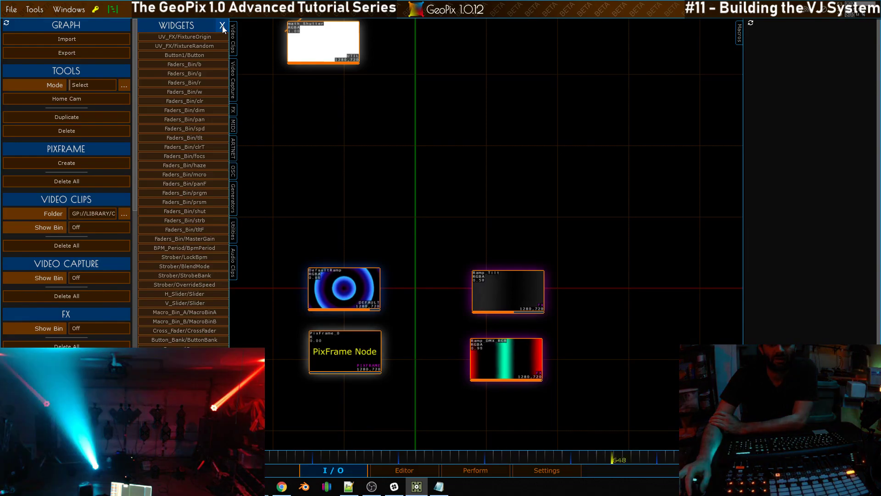
pyautogui.scroll(-3, 468, 287)
pyautogui.scroll(3, 466, 262)
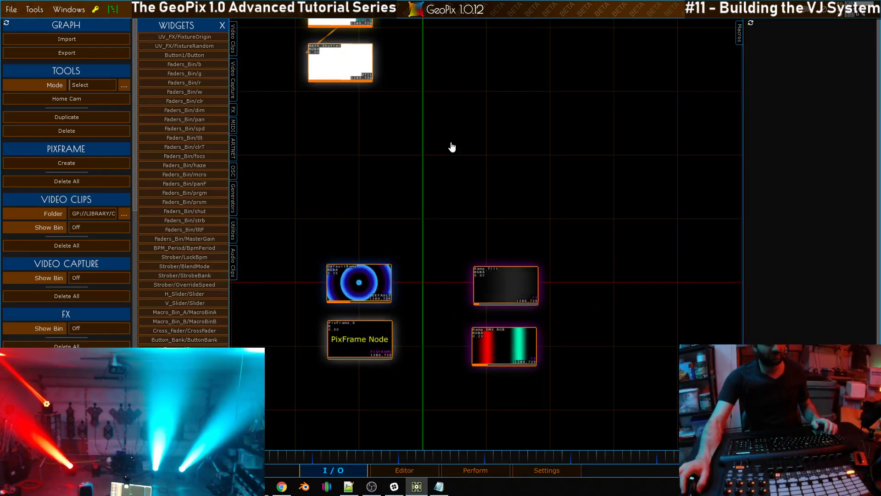
pyautogui.scroll(3, 434, 222)
pyautogui.scroll(-1, 468, 199)
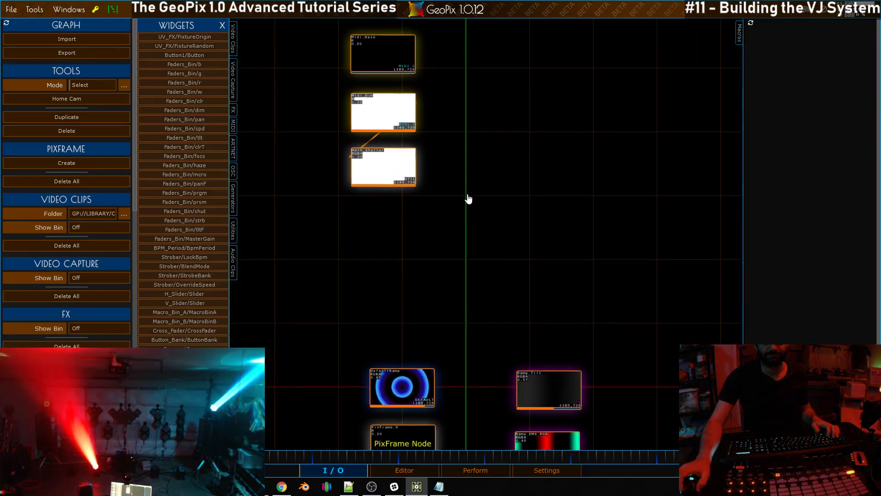
pyautogui.scroll(3, 437, 303)
pyautogui.click(422, 149)
pyautogui.keyDown('shift'); pyautogui.click(436, 211); pyautogui.keyUp('shift')
pyautogui.keyDown('shift'); pyautogui.click(437, 262); pyautogui.keyUp('shift')
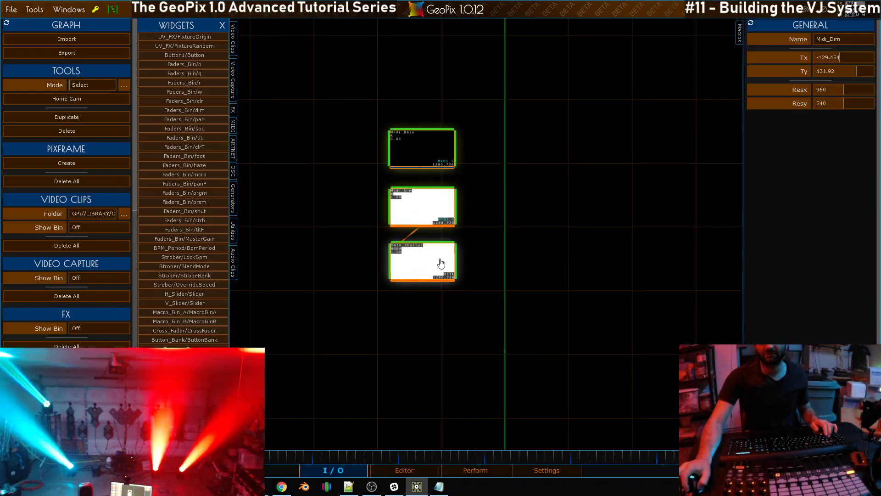
pyautogui.scroll(-2, 499, 274)
pyautogui.press('g')
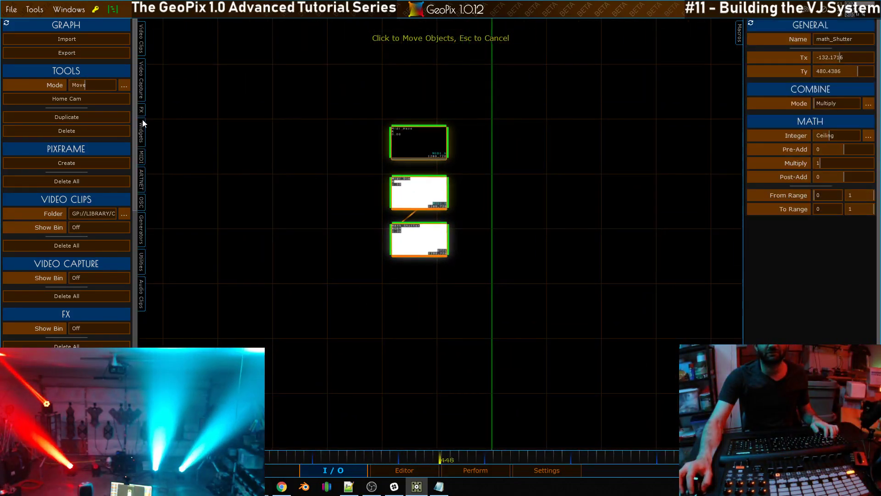
# Step: Add the MIDI sliders slider_6_8, slider_7_8 and slider_8_8 in a column below math_Shutter, and select slider_6_8
pyautogui.click(141, 159)
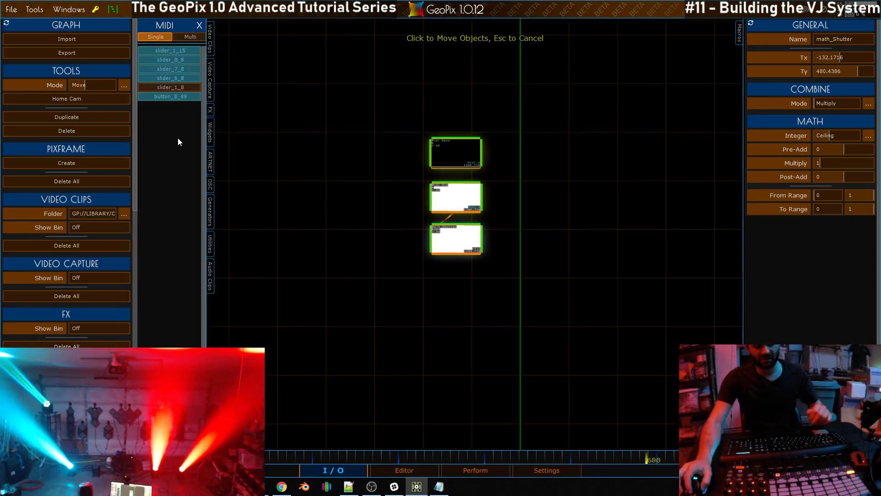
pyautogui.click(184, 78)
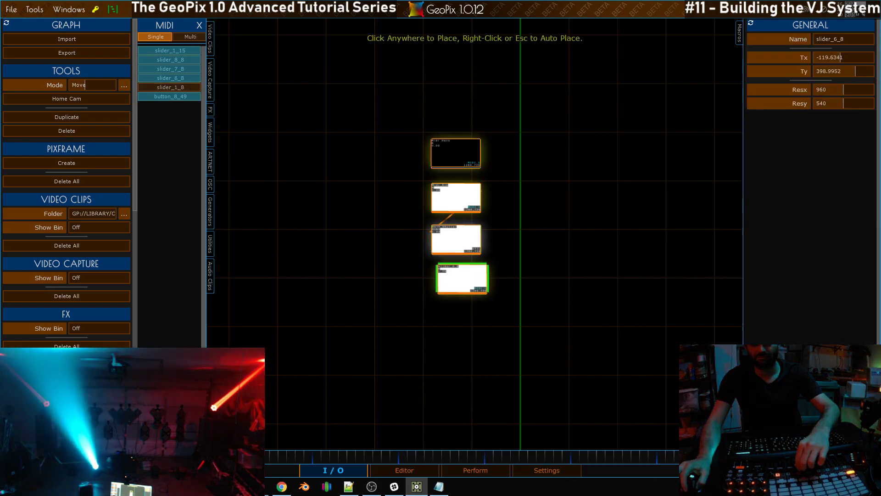
pyautogui.click(456, 281)
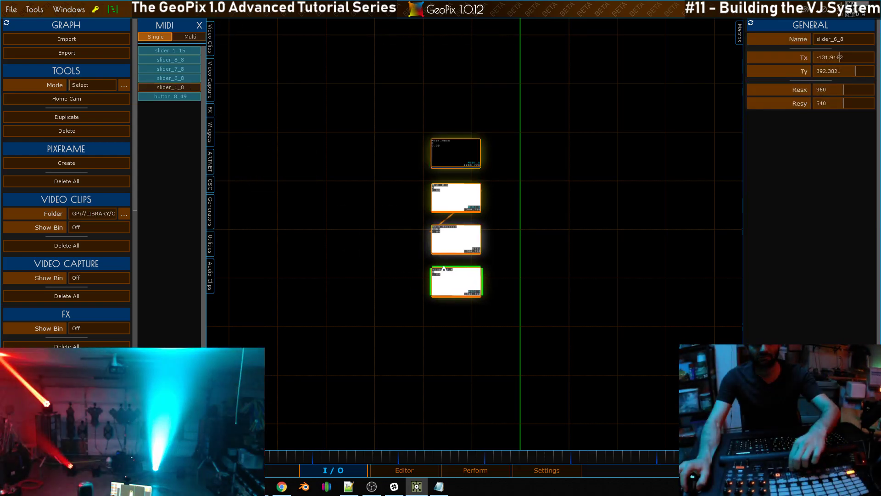
pyautogui.click(169, 70)
pyautogui.click(455, 326)
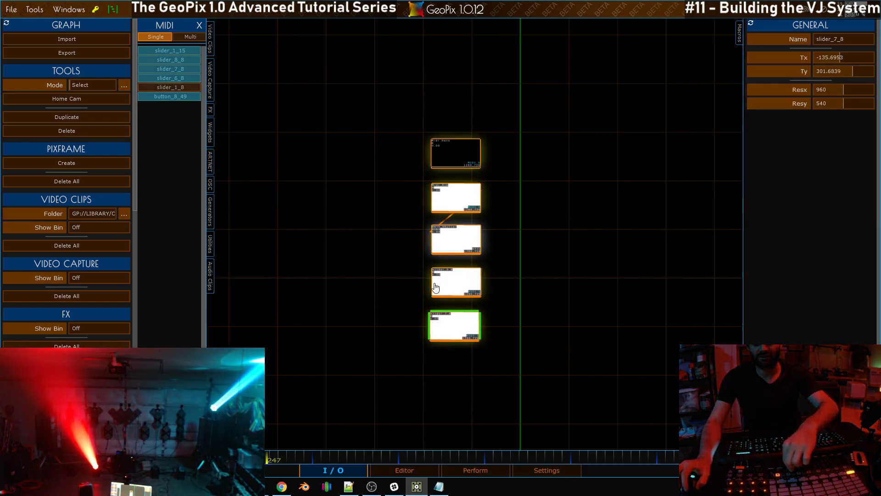
pyautogui.click(172, 59)
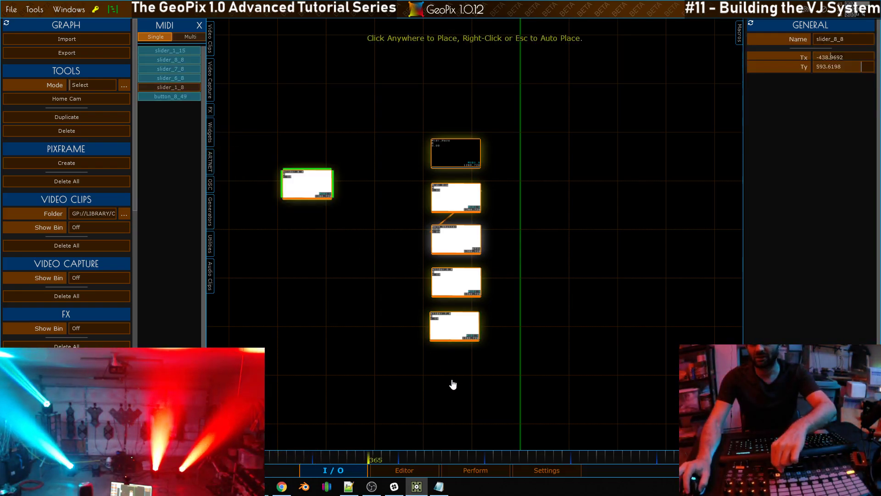
pyautogui.click(457, 372)
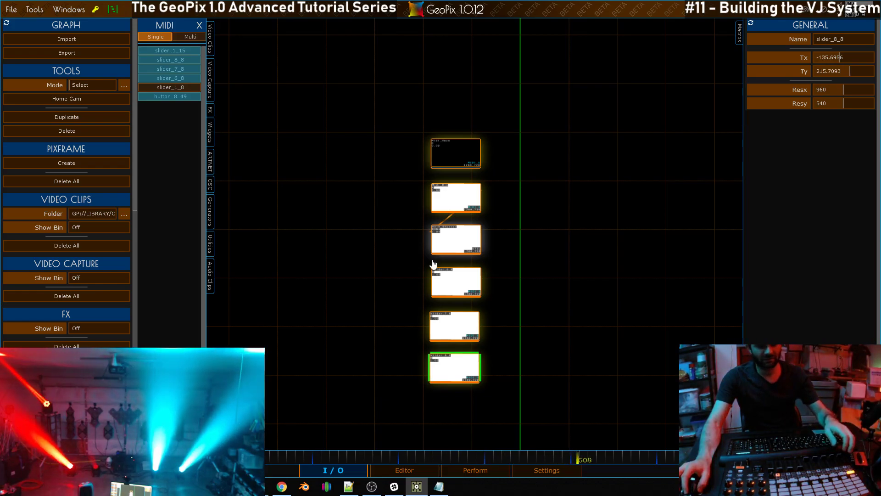
pyautogui.click(462, 286)
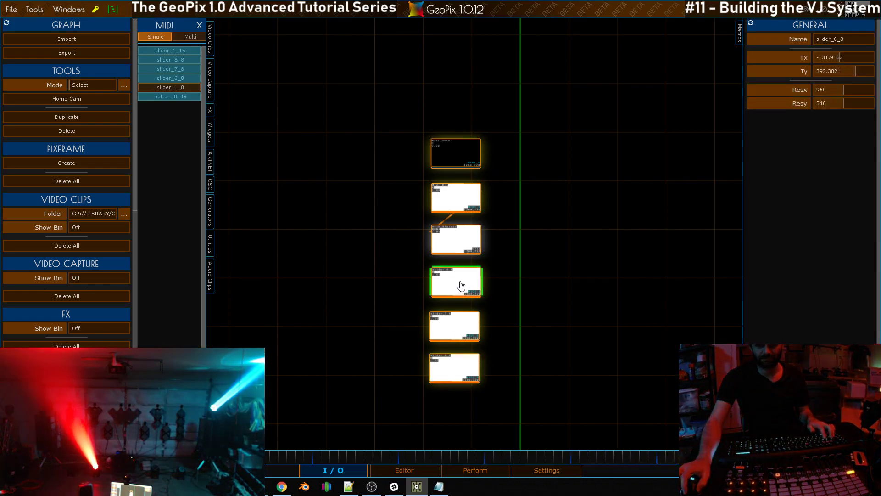
# Step: Move the math_Shutter node out of the MIDI column, well to the right of Midi_Dim
pyautogui.scroll(3, 488, 233)
pyautogui.click(458, 312)
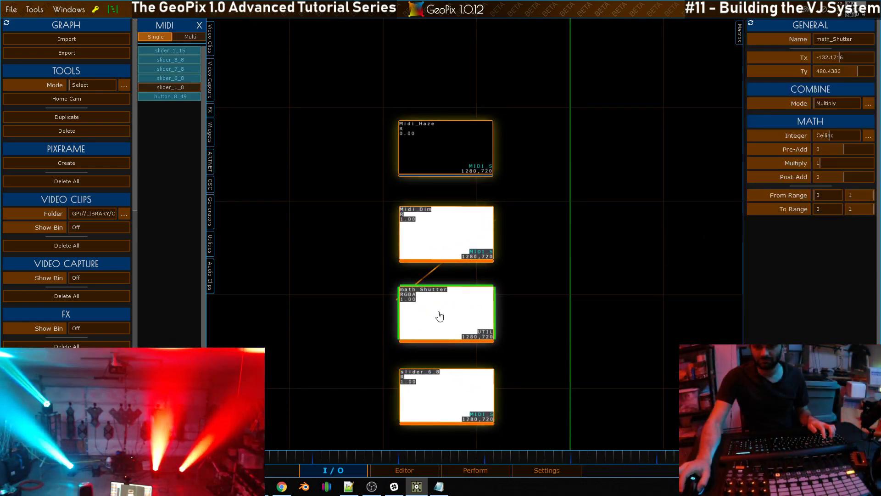
pyautogui.press('g')
pyautogui.moveTo(529, 291); pyautogui.dragTo(400, 258)
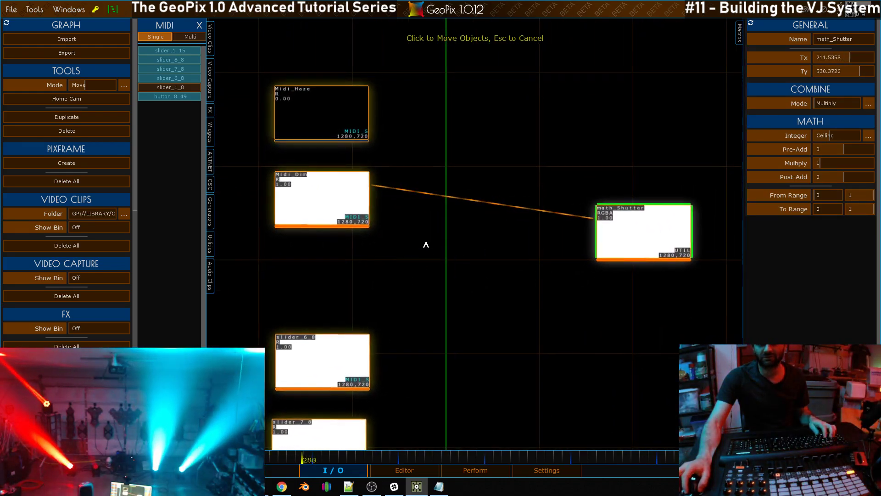
pyautogui.press('Escape')
# Step: Move slider_6_8, slider_7_8 and slider_8_8 up together so they sit directly beneath Midi_Dim
pyautogui.click(316, 285)
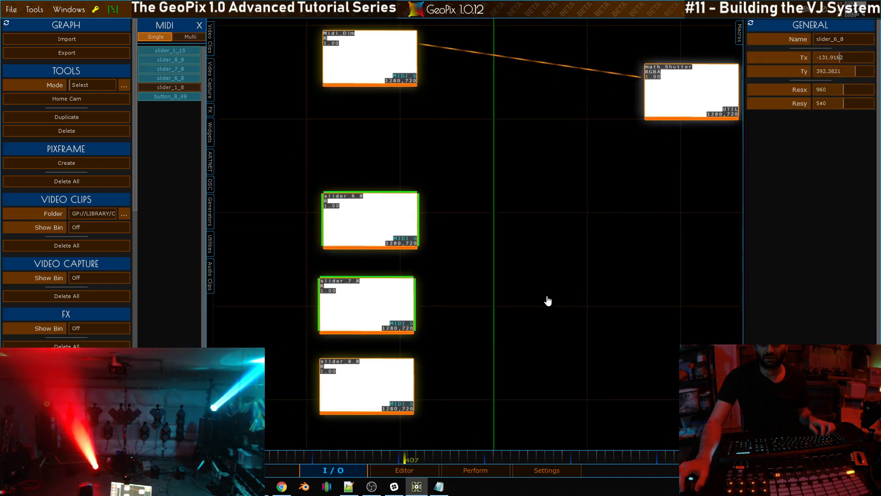
pyautogui.keyDown('shift'); pyautogui.click(364, 386); pyautogui.keyUp('shift')
pyautogui.press('g')
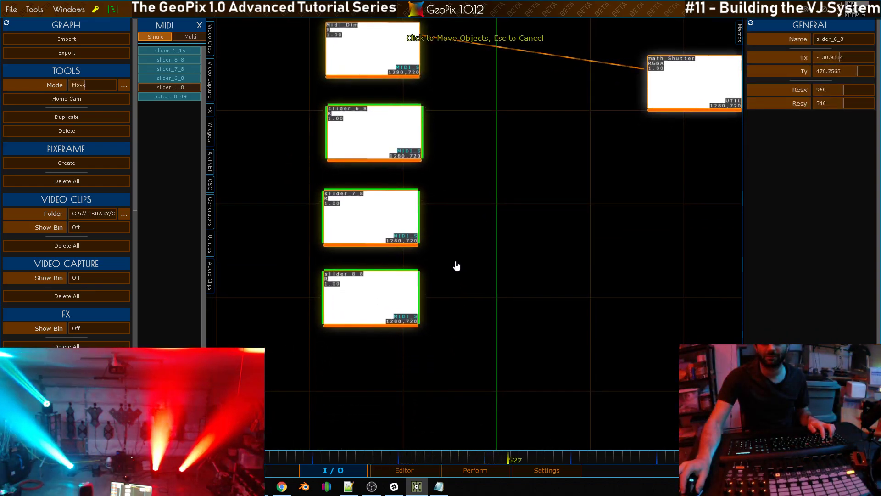
pyautogui.click(456, 263)
# Step: Rename slider_6_8 to Midi_Red, slider_7_8 to Midi_Green and slider_8_8 to Midi_Blue
pyautogui.click(422, 243)
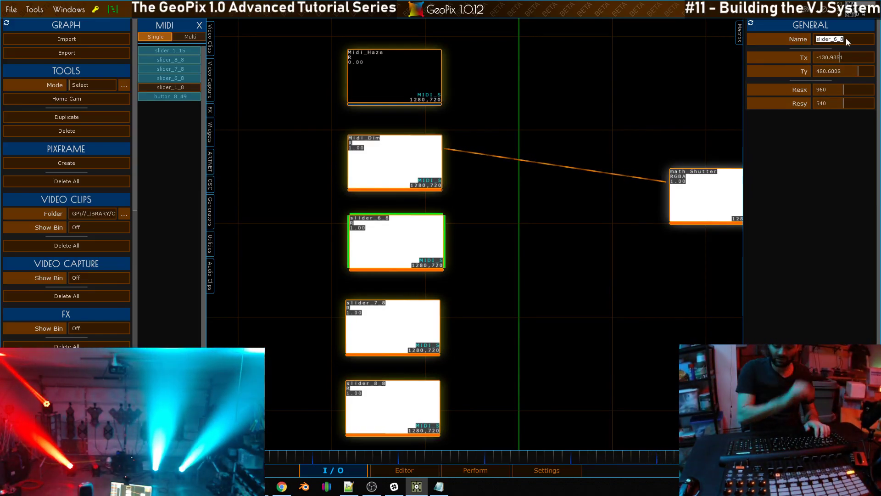
pyautogui.press('Return')
pyautogui.click(414, 341)
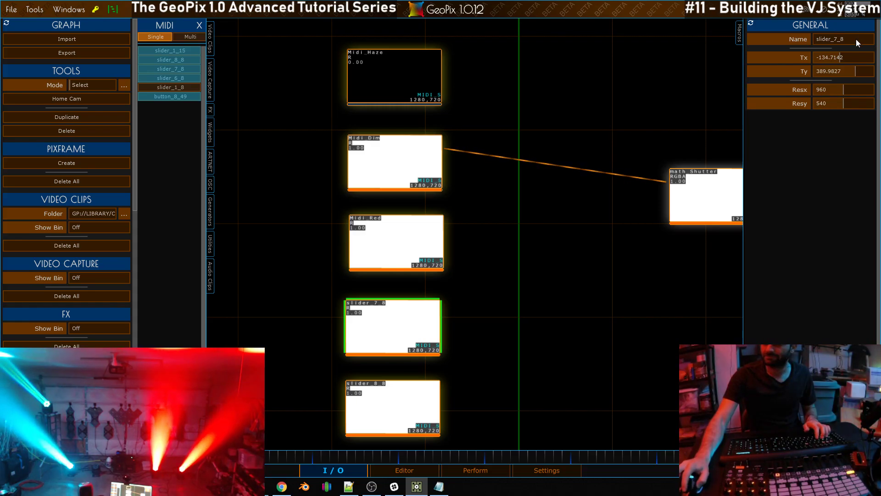
pyautogui.write('Midi_Green')
pyautogui.press('Return')
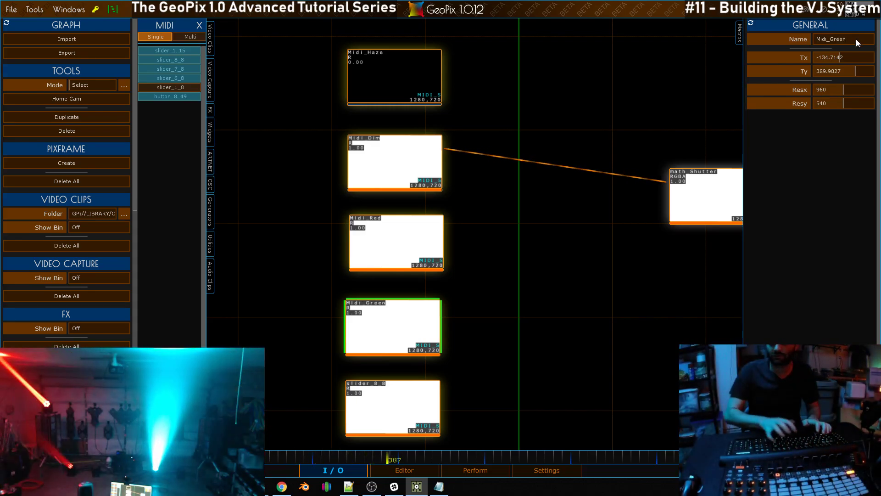
pyautogui.click(379, 393)
pyautogui.write('Midi_Blue')
pyautogui.press('Return')
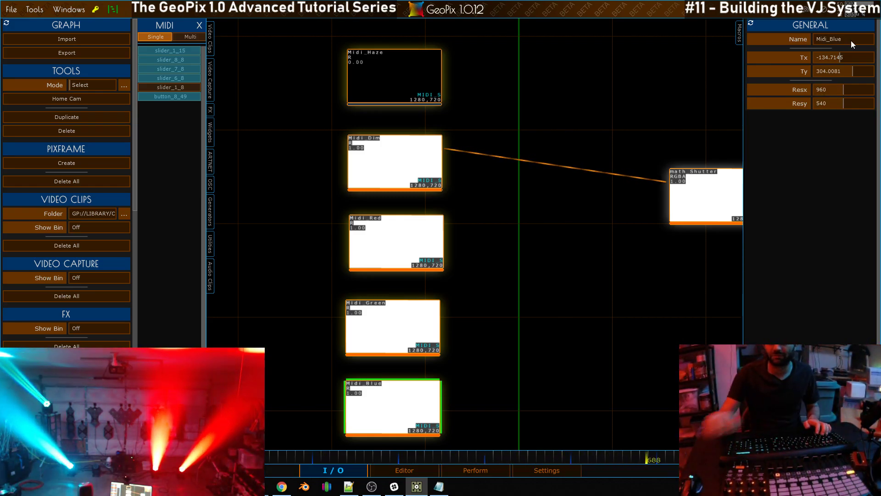
# Step: Swap the MIDI bin for the widgets bin and add Faders_Bin/r, Faders_Bin/g and Faders_Bin/b beside Midi_Red, Midi_Green and Midi_Blue
pyautogui.scroll(-2, 474, 207)
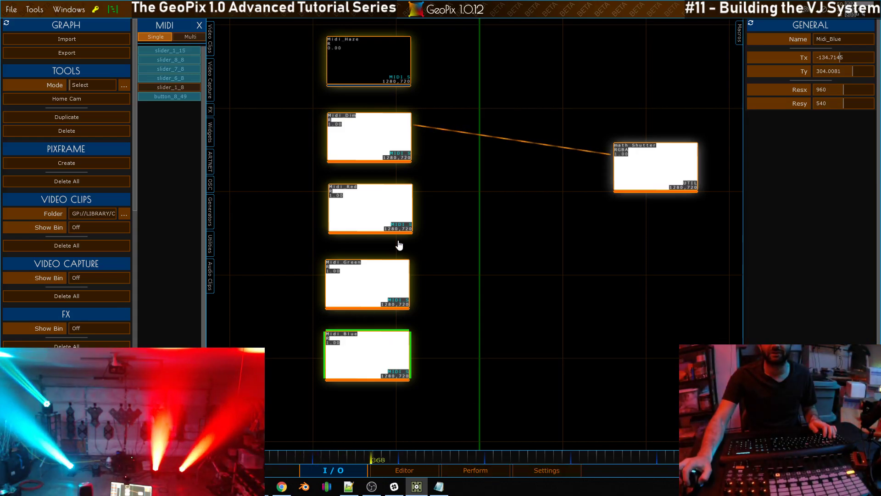
pyautogui.click(198, 26)
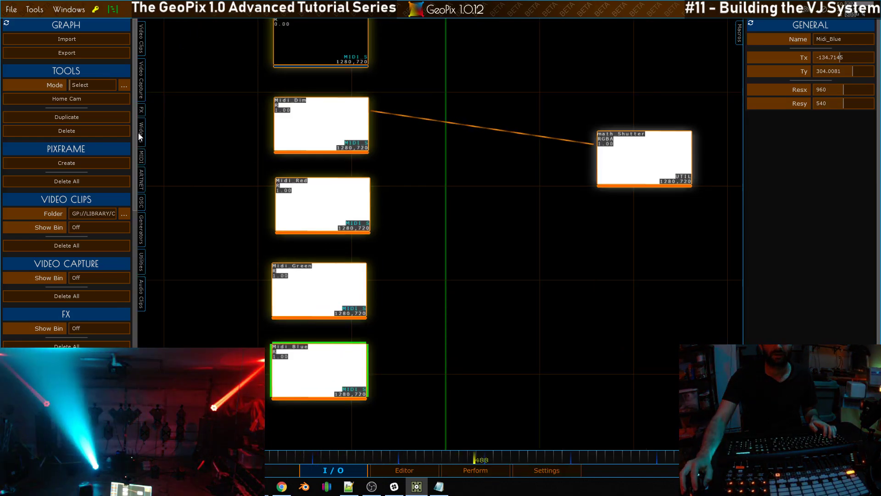
pyautogui.click(139, 132)
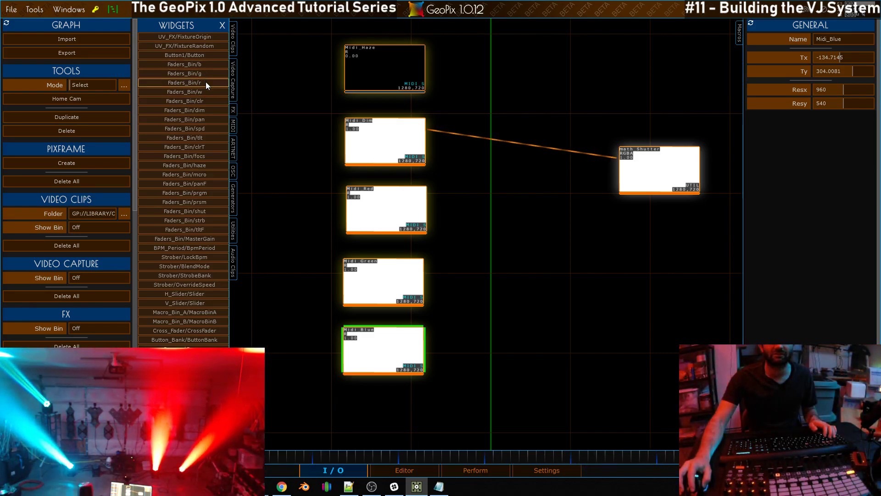
pyautogui.click(206, 82)
pyautogui.click(491, 216)
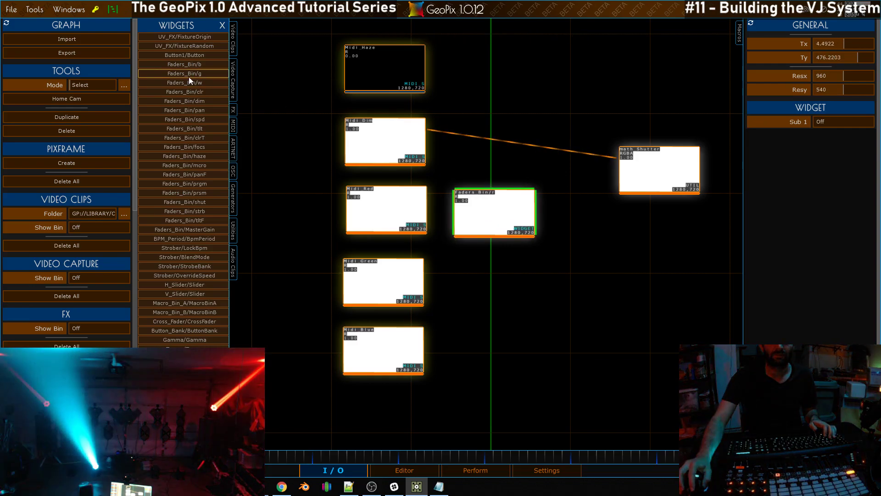
pyautogui.click(189, 76)
pyautogui.click(496, 290)
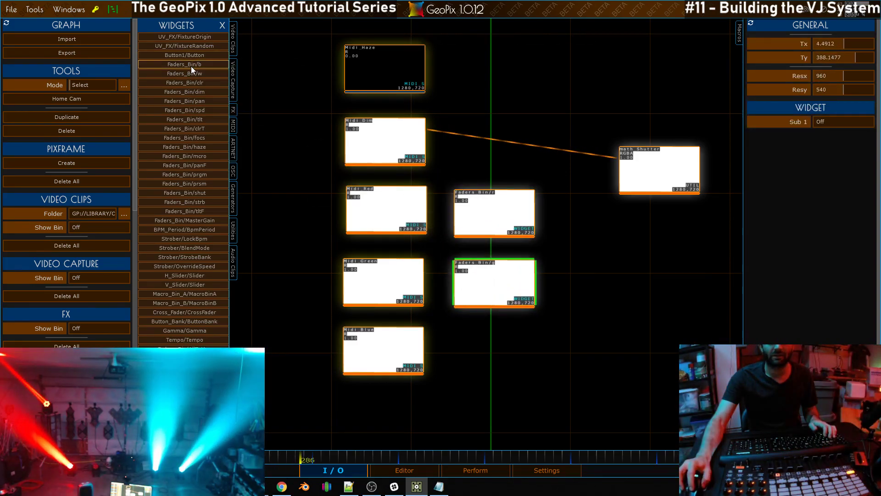
pyautogui.click(191, 65)
pyautogui.click(494, 358)
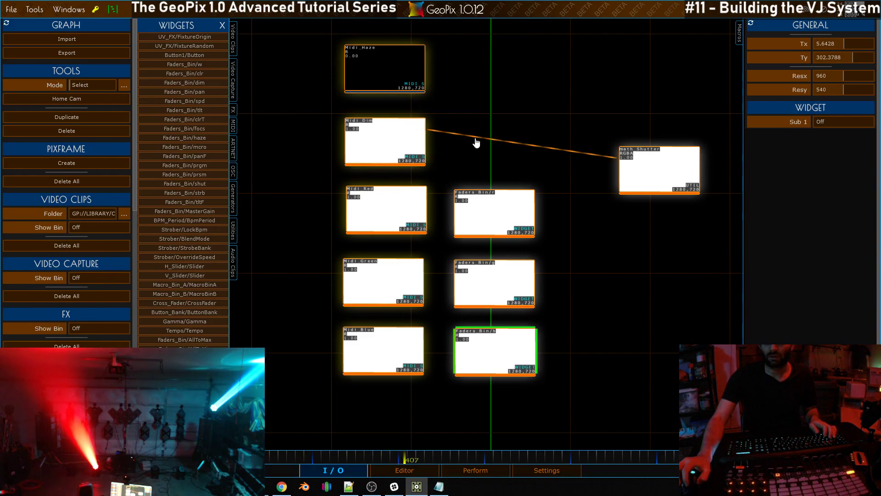
# Step: Connect Midi_Red to the input of Faders_Bin/r and Midi_Green to the input of Faders_Bin/g
pyautogui.scroll(4, 466, 158)
pyautogui.moveTo(462, 130); pyautogui.dragTo(459, 73)
pyautogui.press('c')
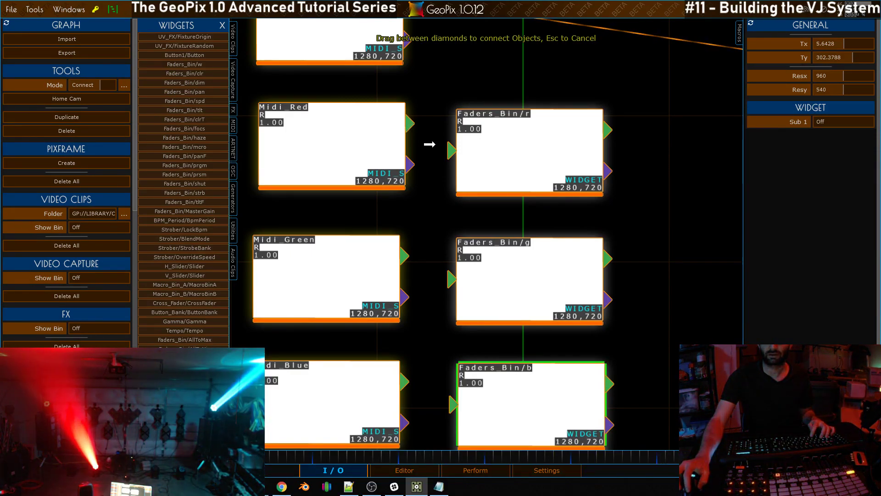
pyautogui.moveTo(446, 150); pyautogui.dragTo(456, 148)
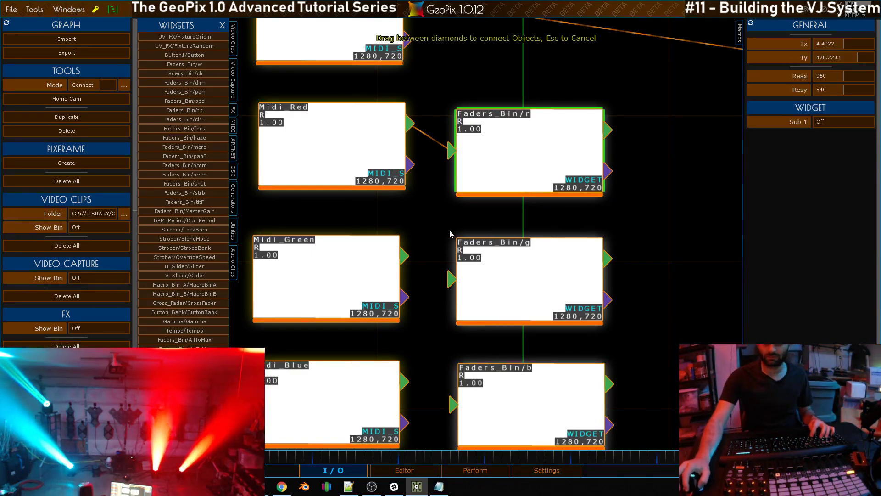
pyautogui.moveTo(445, 280); pyautogui.dragTo(452, 279)
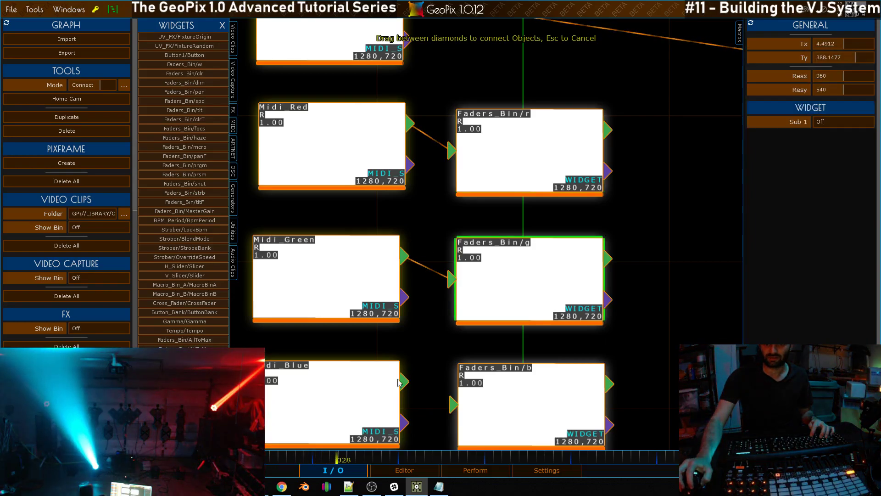
# Step: Connect the Midi_Blue node's output to the input of the Faders_Bin/b node and leave connect mode
pyautogui.moveTo(403, 381); pyautogui.dragTo(453, 404)
pyautogui.scroll(-5, 547, 230)
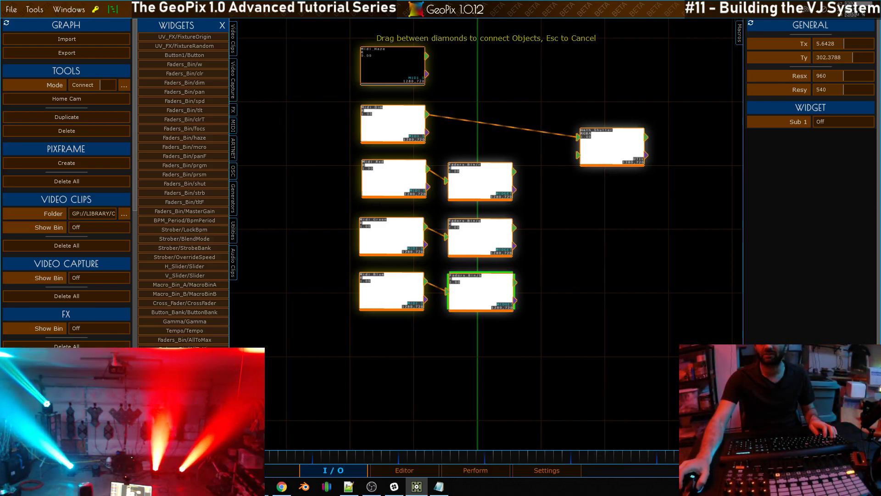
pyautogui.scroll(-1, 592, 205)
pyautogui.scroll(3, 596, 224)
pyautogui.scroll(-2, 584, 197)
pyautogui.press('Escape')
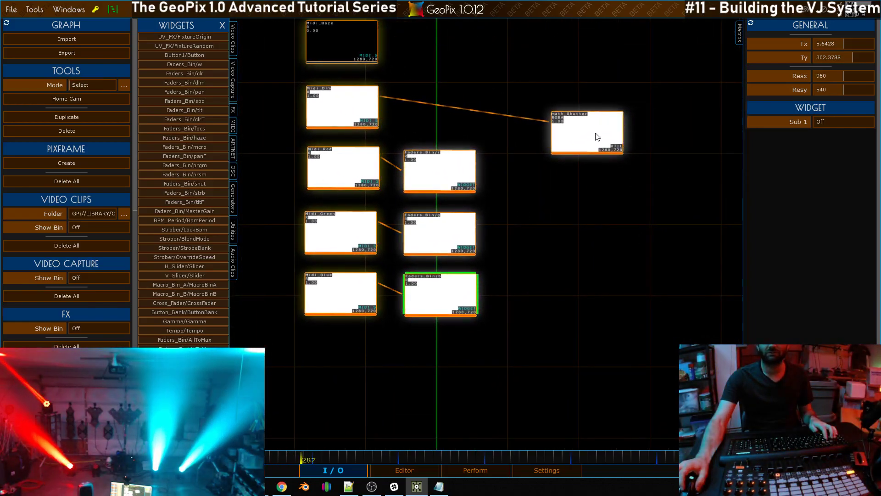
# Step: Move the math_Shutter node up so it lines up with the Midi_Dim row
pyautogui.click(596, 136)
pyautogui.press('m')
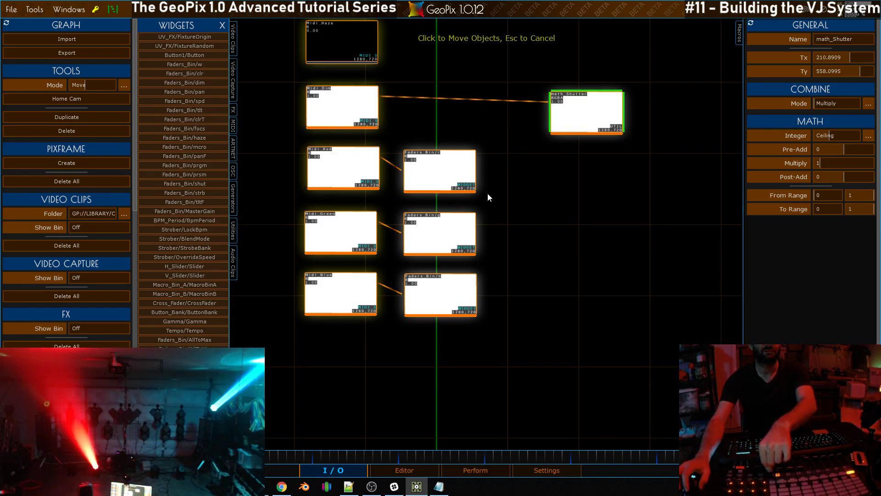
pyautogui.scroll(-2, 445, 246)
pyautogui.scroll(-1, 543, 260)
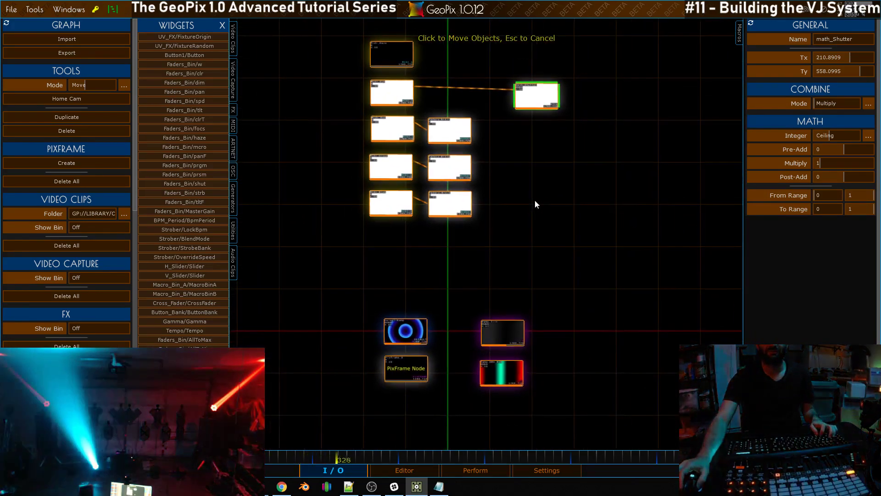
pyautogui.moveTo(535, 201); pyautogui.dragTo(534, 222)
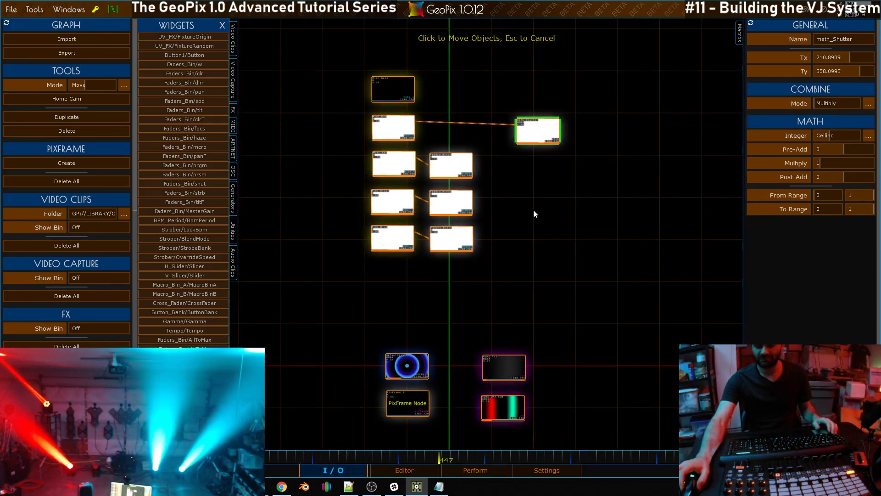
# Step: Assign the DefaultRamp texture to the LED_rgb projector in the 3D editor
pyautogui.click(404, 470)
pyautogui.click(475, 470)
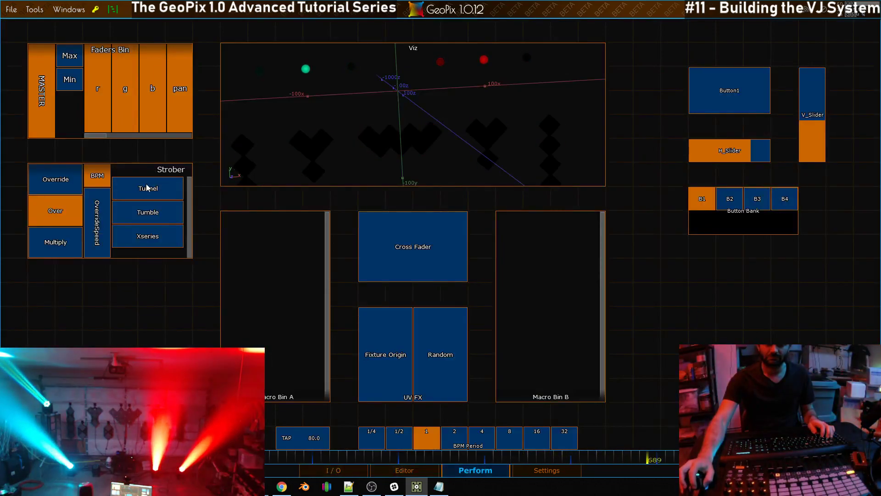
pyautogui.click(405, 470)
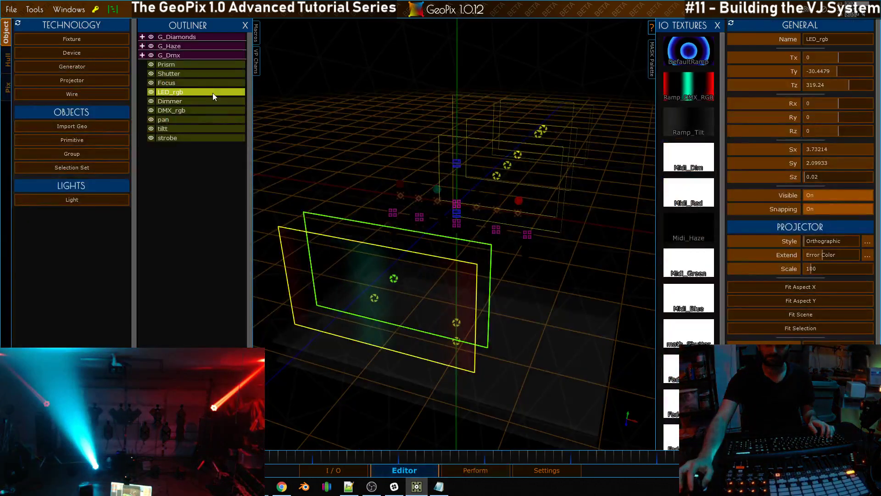
pyautogui.click(178, 112)
pyautogui.click(177, 92)
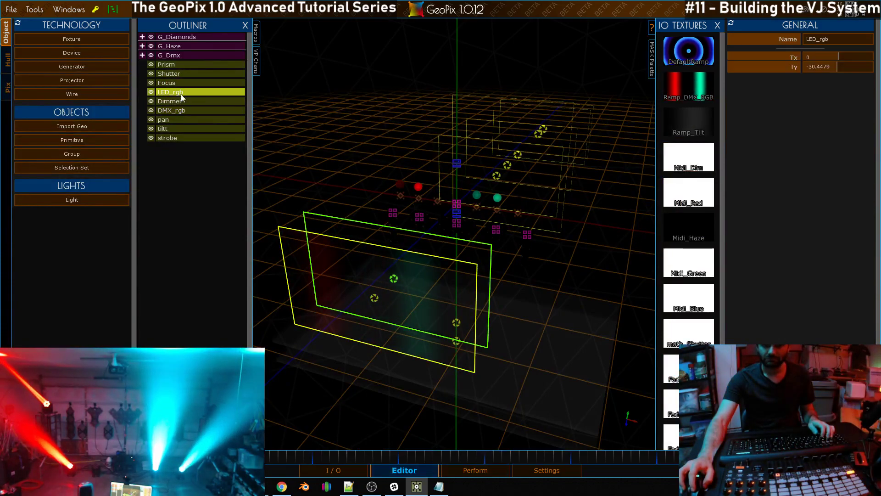
pyautogui.moveTo(441, 199); pyautogui.dragTo(443, 243)
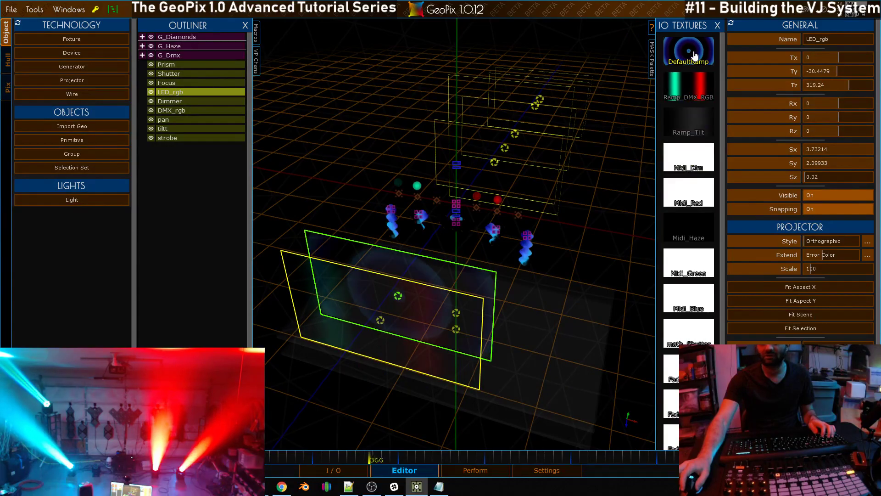
pyautogui.moveTo(458, 222)
pyautogui.mouseDown()
pyautogui.moveTo(468, 200)
pyautogui.moveTo(472, 244)
pyautogui.moveTo(451, 193)
pyautogui.moveTo(445, 201)
pyautogui.moveTo(454, 192)
pyautogui.moveTo(468, 211)
pyautogui.mouseUp()
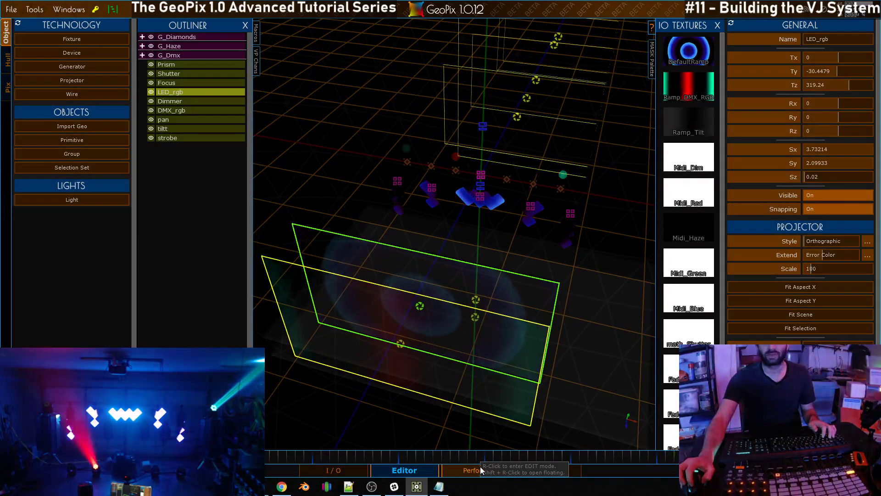
# Step: In the I/O graph, move the Faders_Bin r, g and b nodes together into a column beneath math_Shutter
pyautogui.click(334, 470)
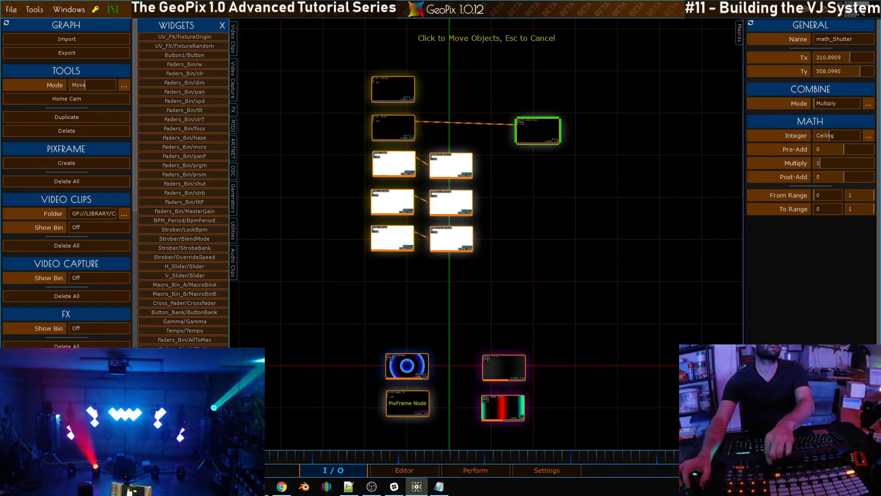
pyautogui.click(487, 471)
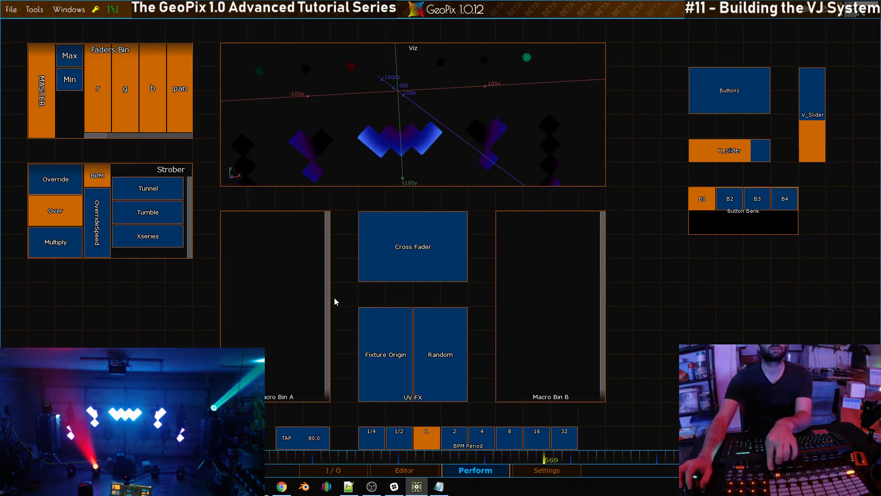
pyautogui.click(333, 470)
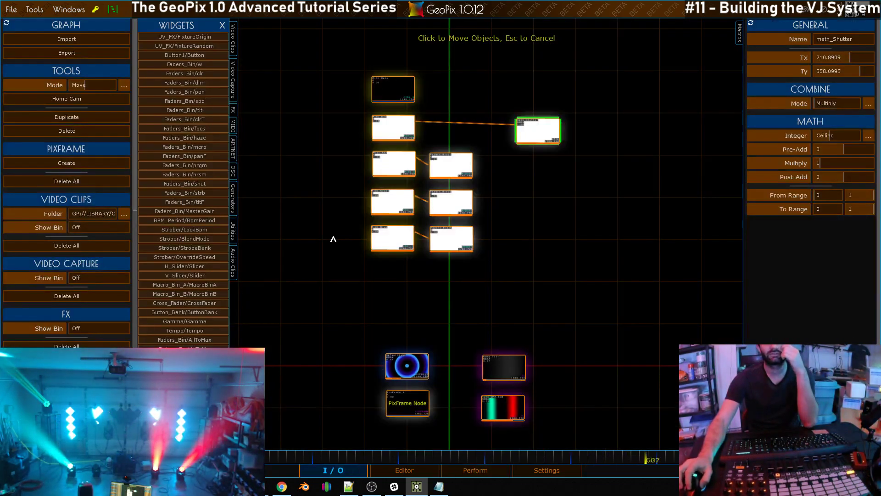
pyautogui.scroll(3, 535, 230)
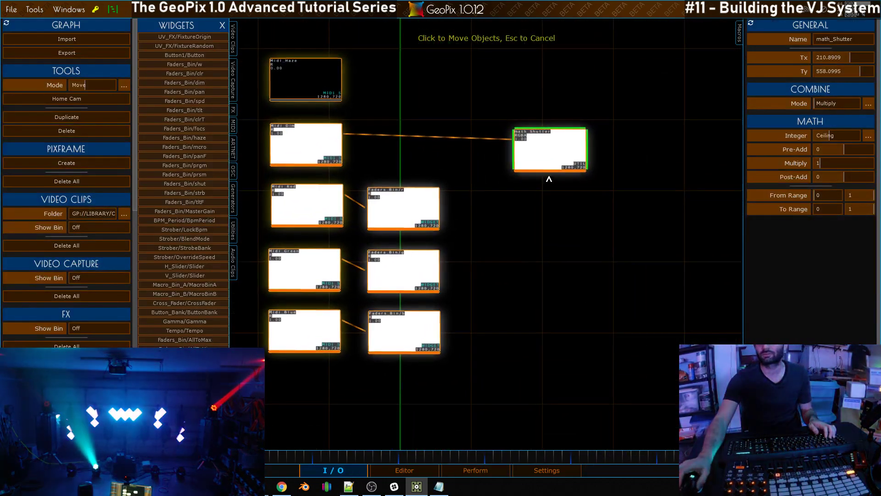
pyautogui.press('Escape')
pyautogui.click(404, 215)
pyautogui.keyDown('shift'); pyautogui.click(397, 271); pyautogui.keyUp('shift')
pyautogui.keyDown('shift'); pyautogui.click(395, 328); pyautogui.keyUp('shift')
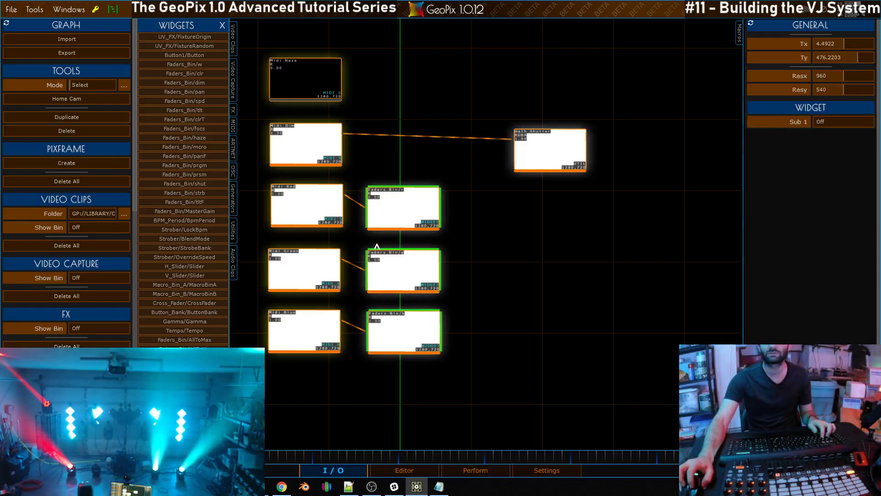
pyautogui.press('m')
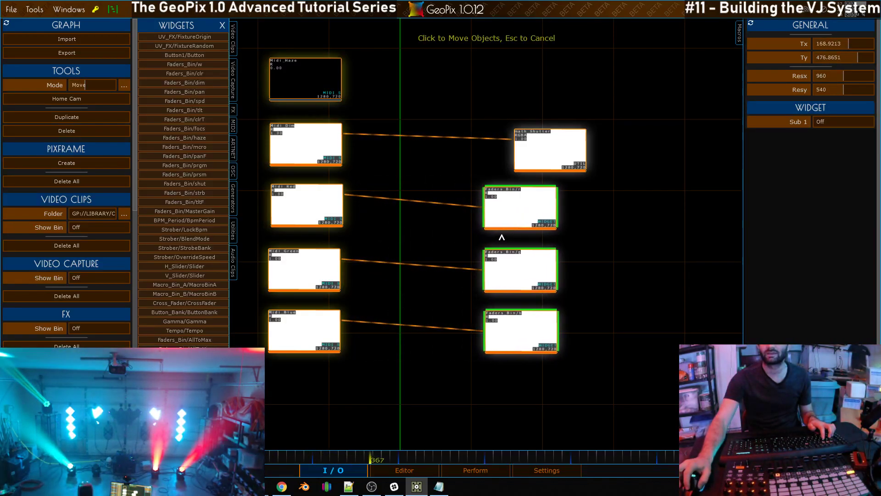
pyautogui.scroll(3, 408, 228)
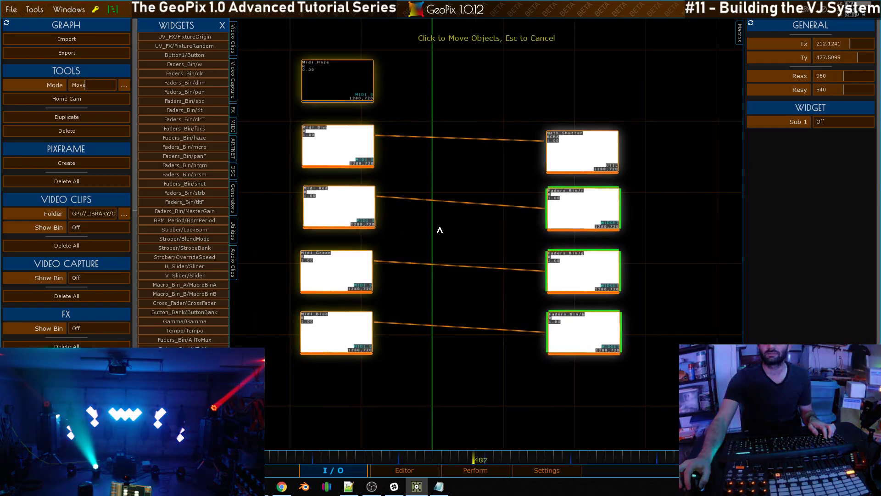
pyautogui.click(448, 232)
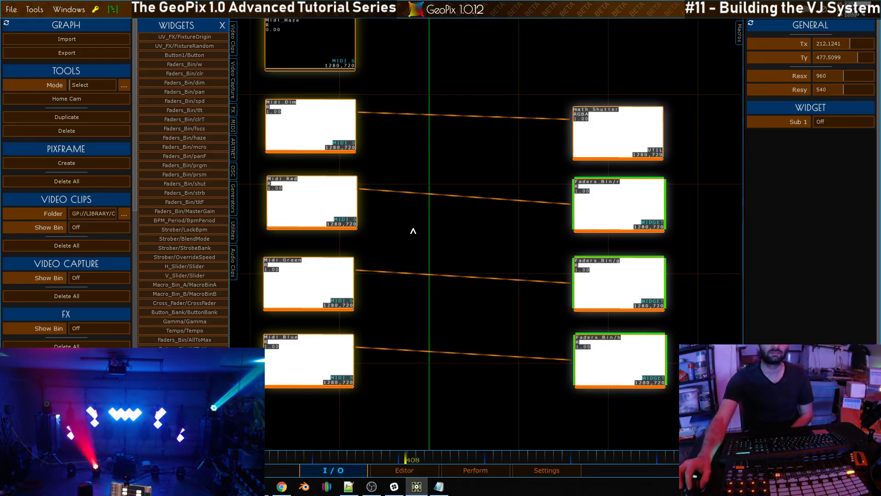
# Step: Add a math utility node between Midi_Red and Faders_Bin/r and name it math_Red
pyautogui.click(223, 25)
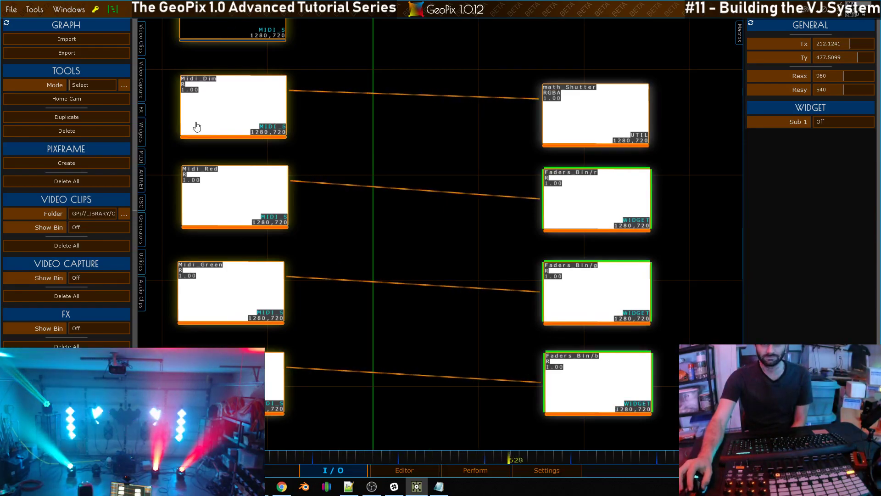
pyautogui.click(142, 263)
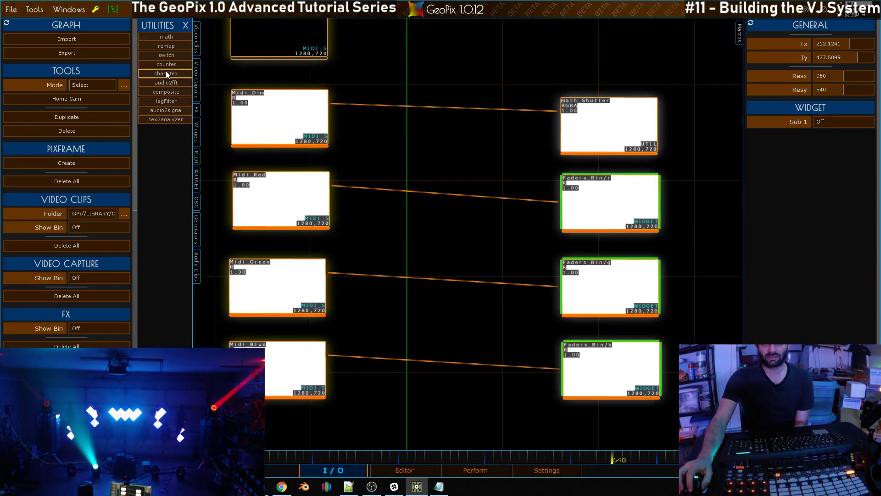
pyautogui.click(164, 37)
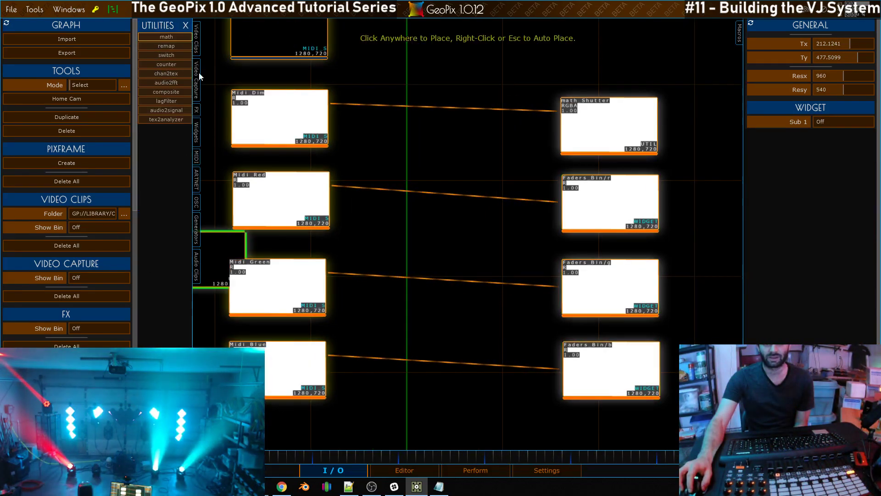
pyautogui.click(425, 206)
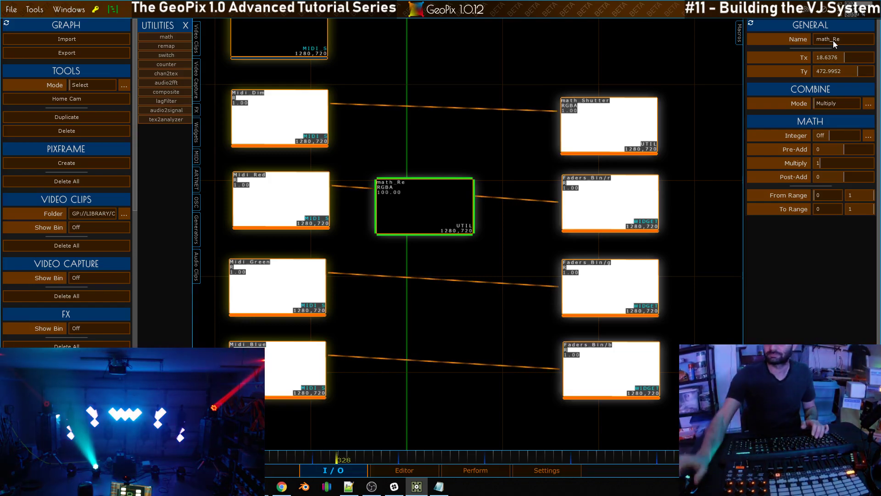
pyautogui.press('Return')
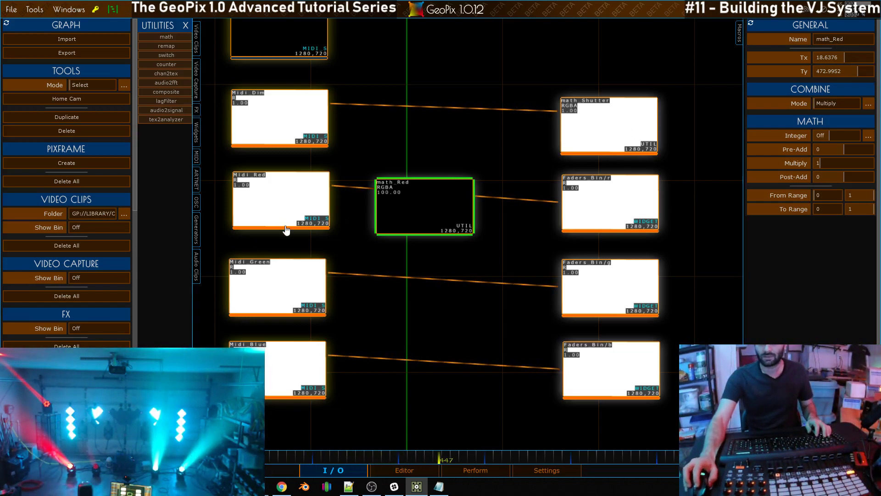
# Step: Connect Midi_Dim and Midi_Red to the two inputs of math_Red, and its output to Faders_Bin/r
pyautogui.press('c')
pyautogui.moveTo(331, 186); pyautogui.dragTo(373, 220)
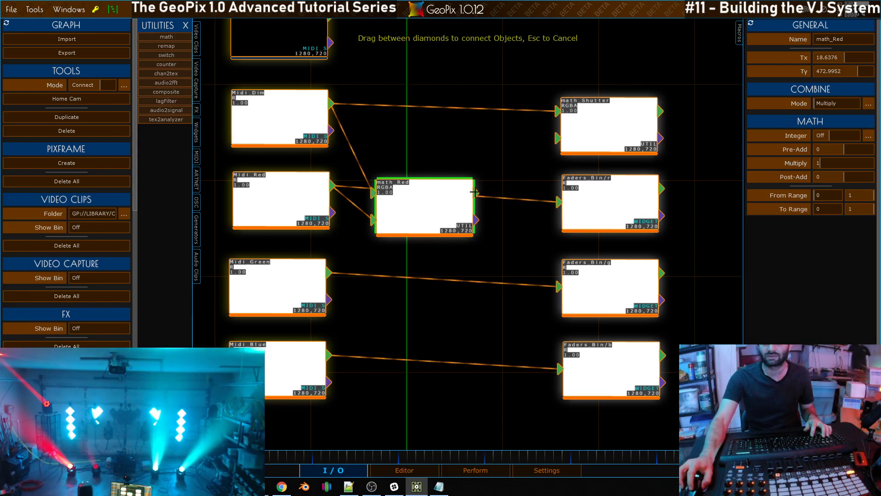
pyautogui.click(553, 202)
pyautogui.press('Escape')
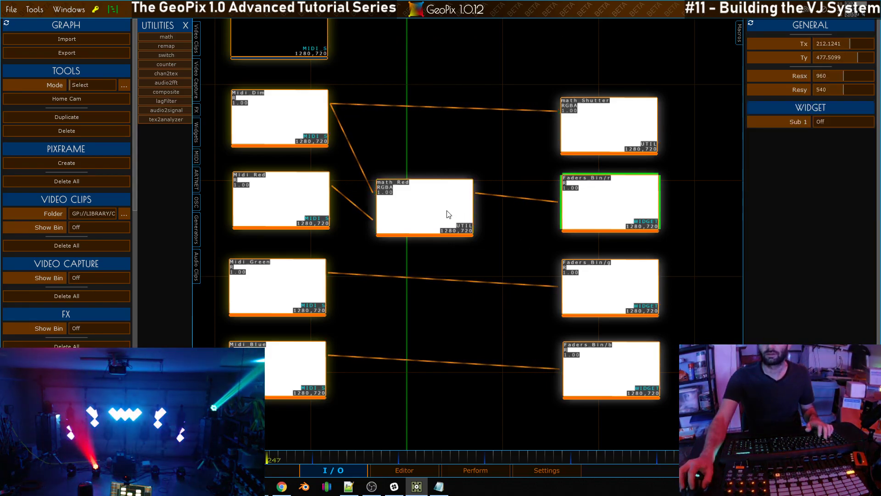
# Step: Move math_Red slightly toward the Faders_Bin nodes and choose Multiply as its combine mode
pyautogui.click(439, 213)
pyautogui.press('g')
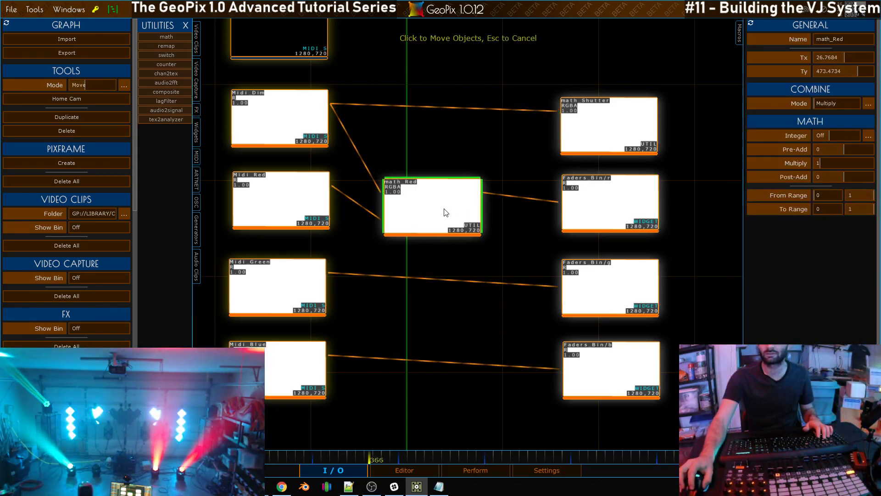
pyautogui.scroll(-2, 449, 215)
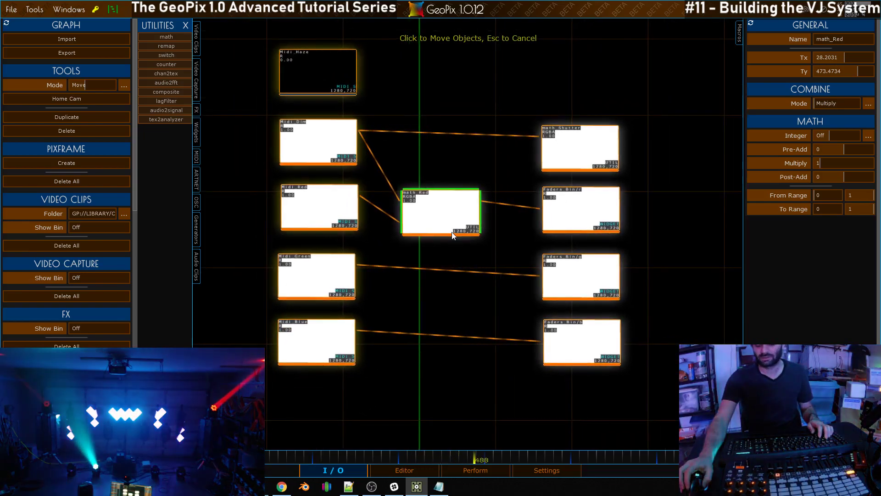
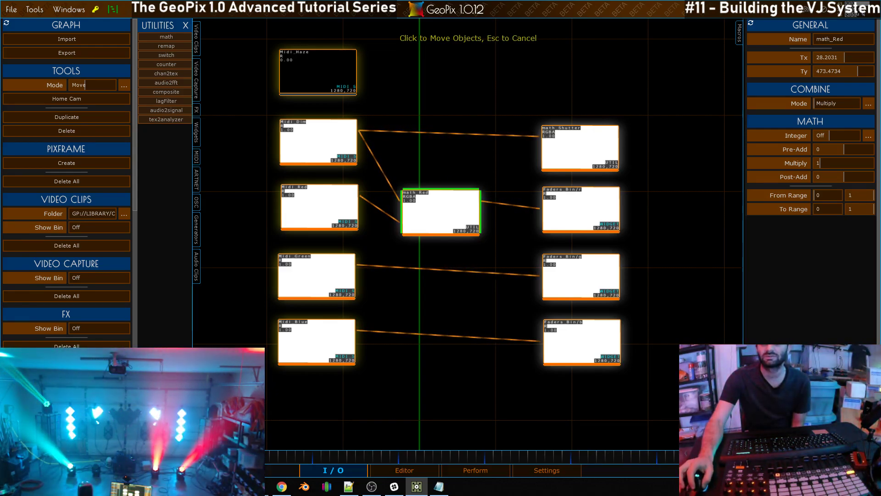
pyautogui.click(868, 104)
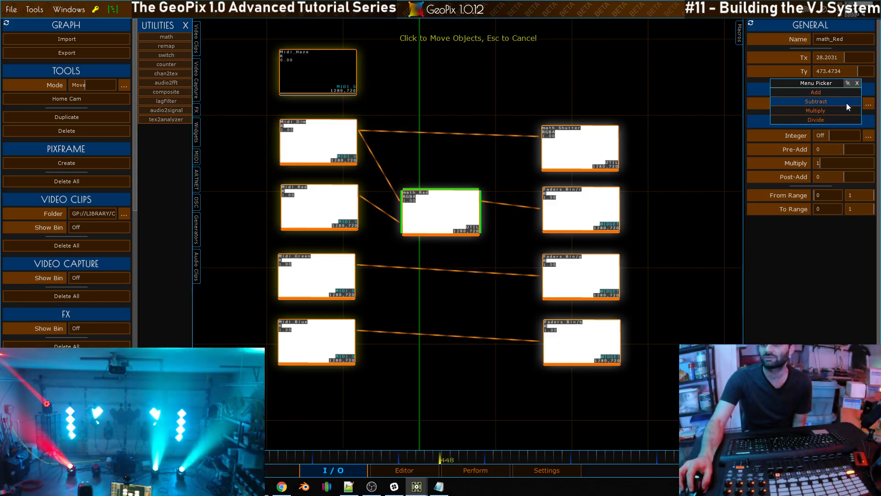
pyautogui.click(846, 110)
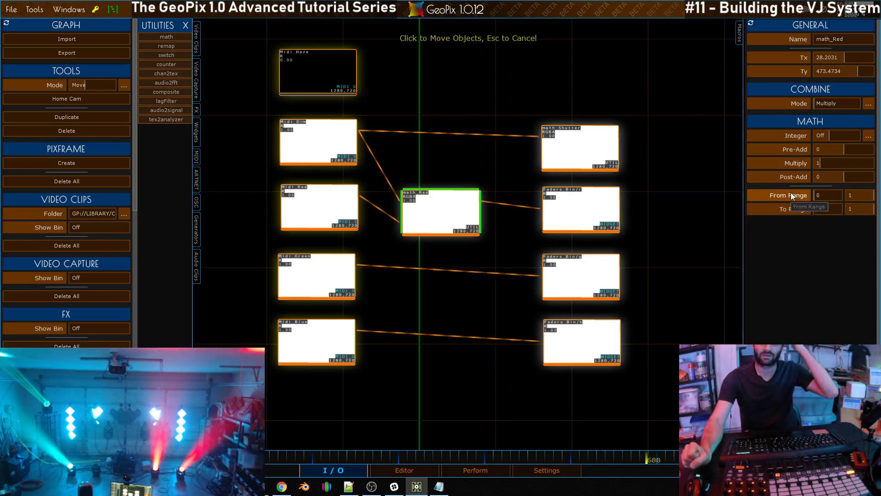
pyautogui.scroll(1, 464, 233)
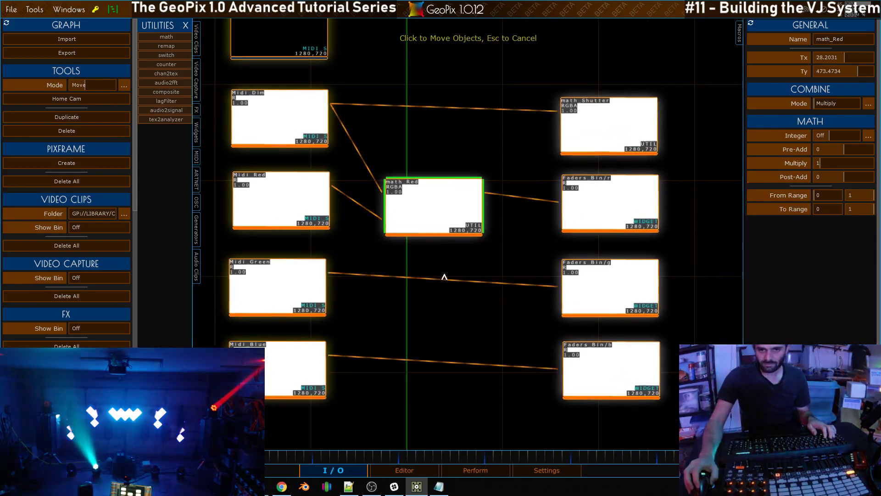
pyautogui.press('Escape')
# Step: Duplicate the math_Red node twice, placing one copy in the Midi_Green row and one in the Midi_Blue row
pyautogui.scroll(1, 479, 191)
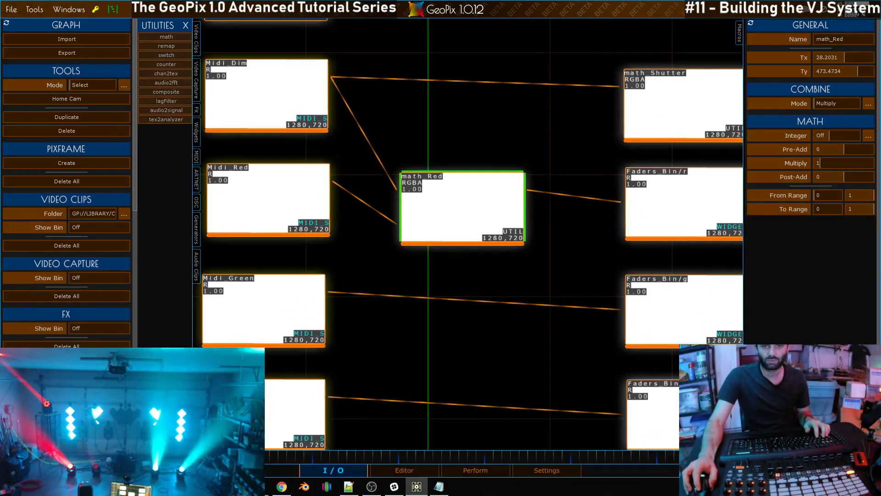
pyautogui.hotkey('ctrl', 'd')
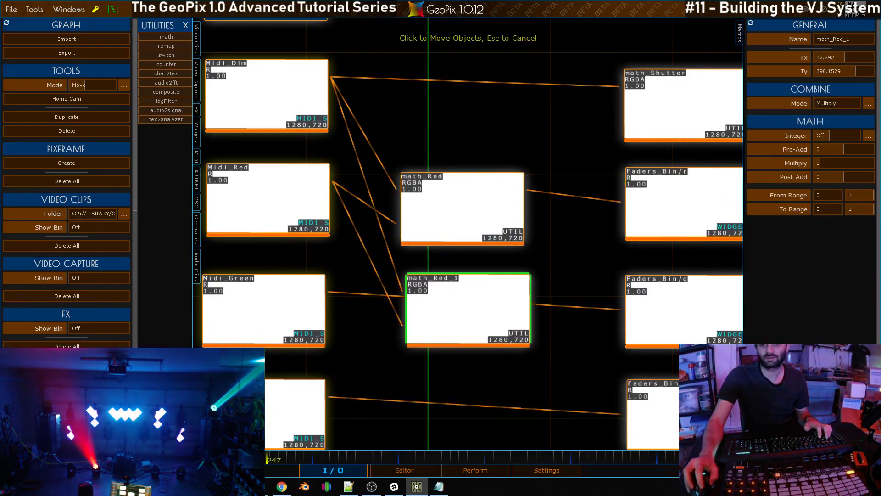
pyautogui.moveTo(580, 319); pyautogui.dragTo(489, 297)
pyautogui.hotkey('ctrl', 'd')
pyautogui.moveTo(588, 170); pyautogui.dragTo(561, 267)
pyautogui.click(442, 206)
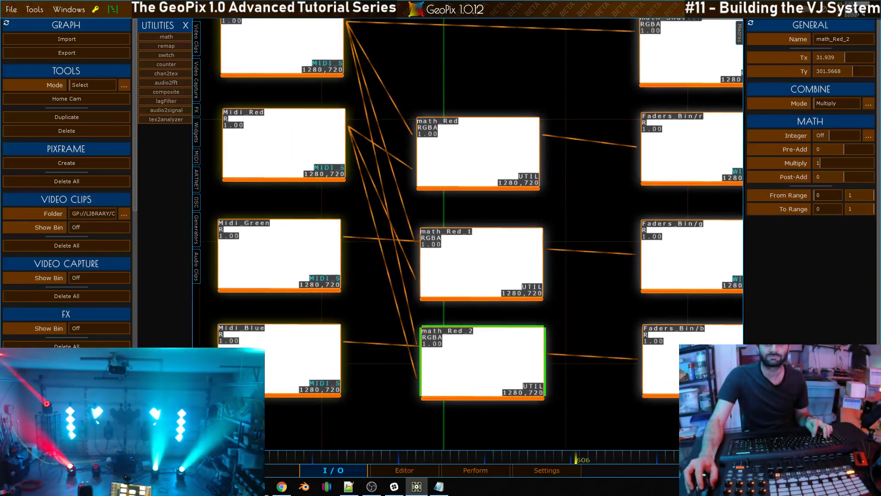
# Step: Rename the two duplicated math nodes math_Green and math_Blue to match their rows
pyautogui.click(482, 262)
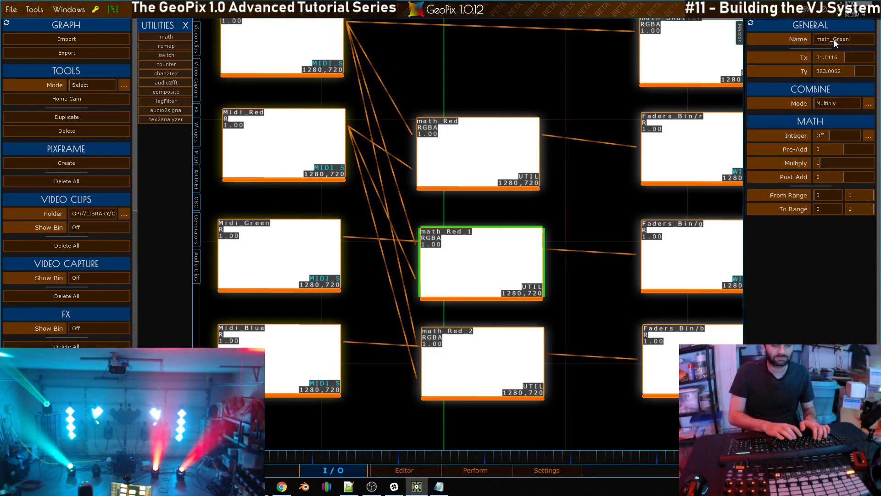
pyautogui.click(514, 395)
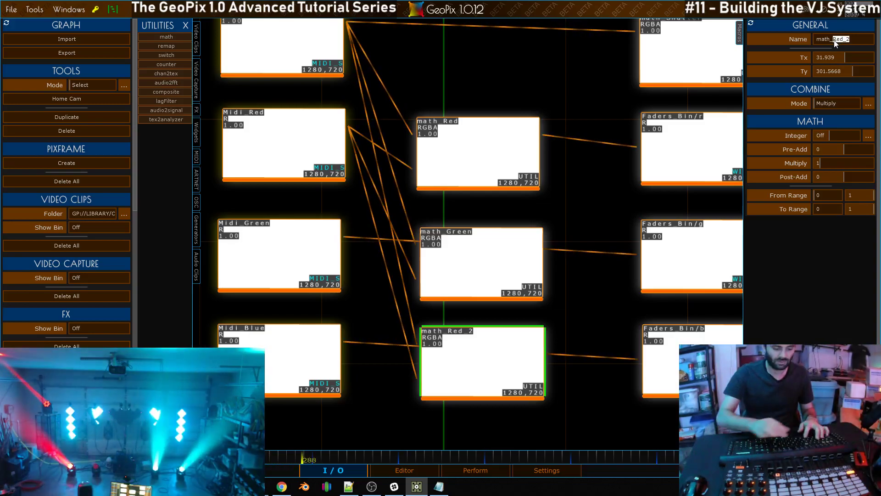
# Step: Connect Midi_Green and Midi_Blue to the lower inputs of math_Green and math_Blue, and those nodes' outputs to Faders_Bin/g and Faders_Bin/b
pyautogui.press('c')
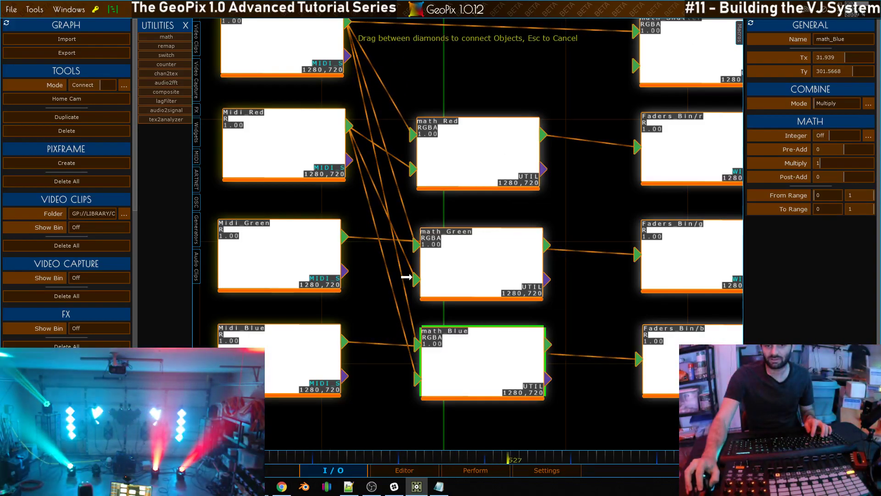
pyautogui.moveTo(415, 278); pyautogui.dragTo(345, 236)
pyautogui.moveTo(411, 378); pyautogui.dragTo(345, 341)
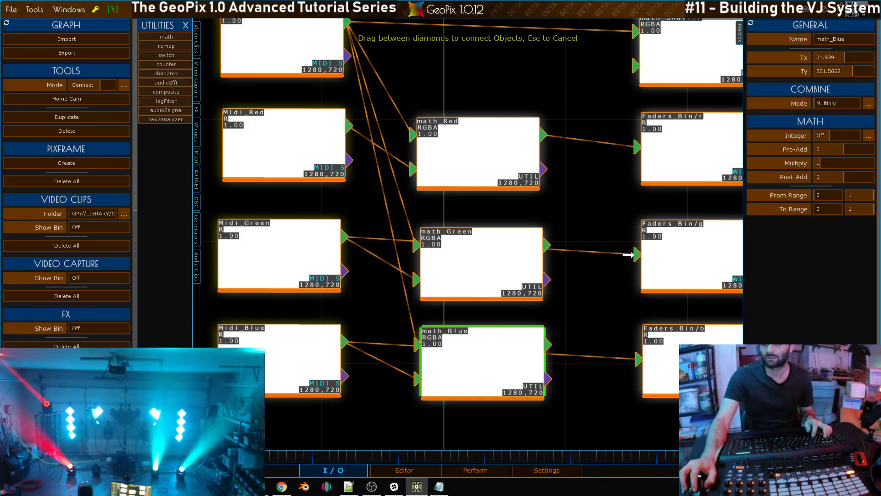
pyautogui.moveTo(627, 254); pyautogui.dragTo(637, 254)
pyautogui.moveTo(631, 357); pyautogui.dragTo(637, 359)
pyautogui.scroll(-5, 638, 225)
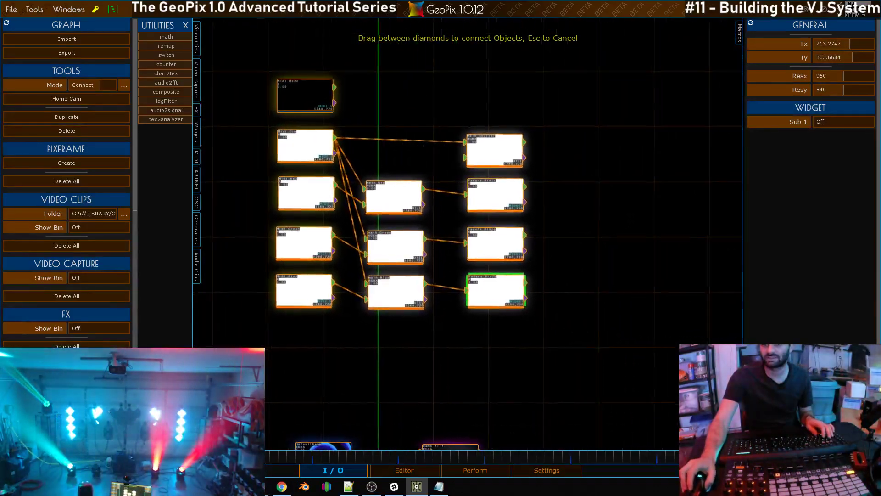
pyautogui.scroll(-3, 534, 202)
pyautogui.press('Escape')
# Step: Move the math_Shutter and Faders_Bin r, g and b nodes together closer to the math node column
pyautogui.click(470, 161)
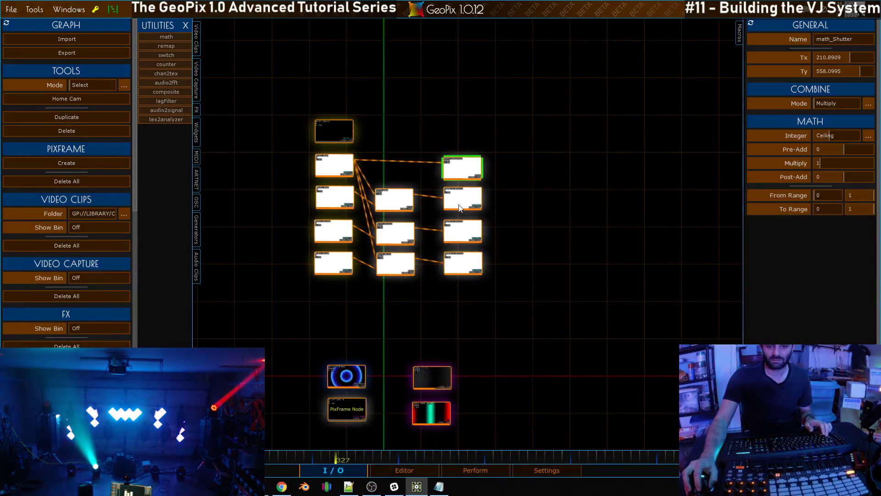
pyautogui.press('b')
pyautogui.moveTo(531, 306); pyautogui.dragTo(434, 170)
pyautogui.press('g')
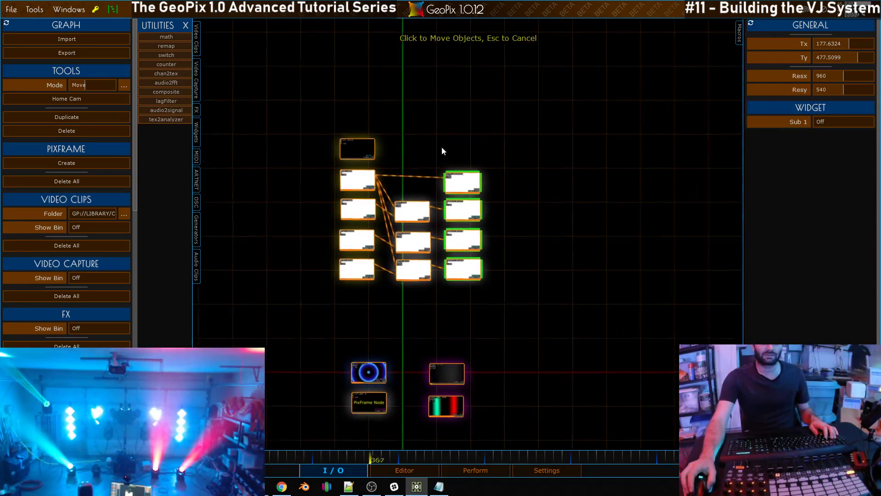
pyautogui.scroll(5, 367, 132)
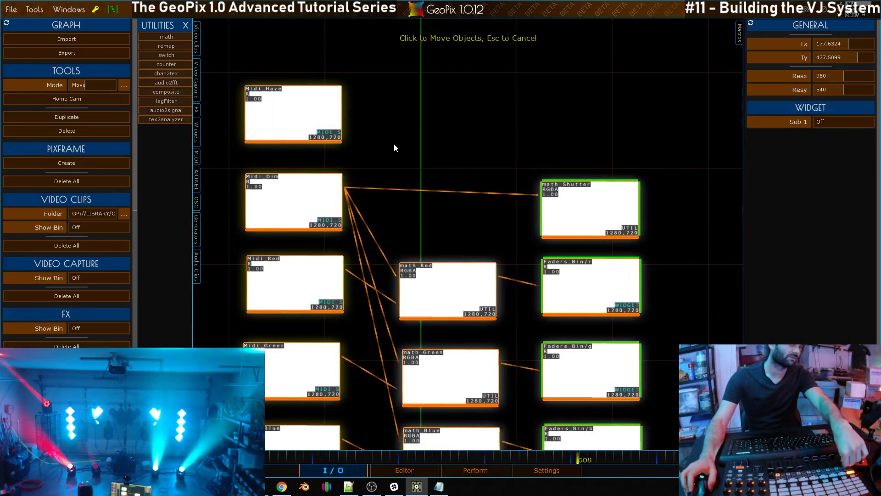
pyautogui.scroll(-5, 469, 165)
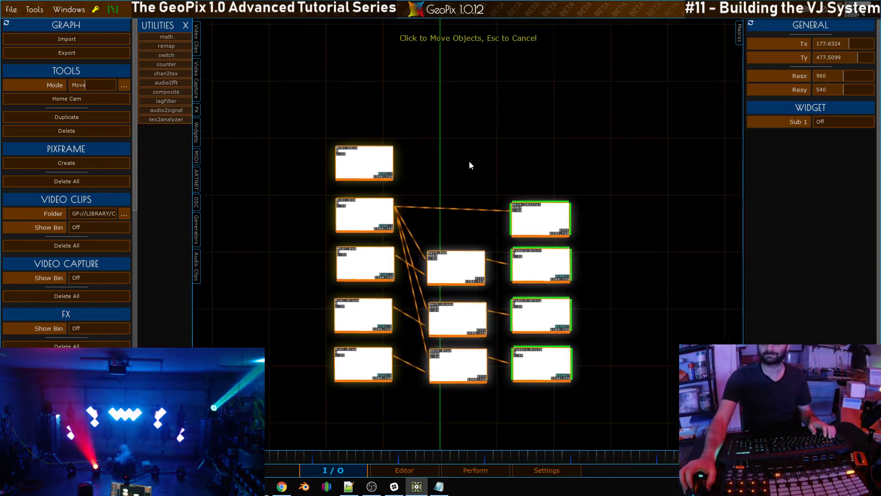
pyautogui.scroll(-3, 593, 172)
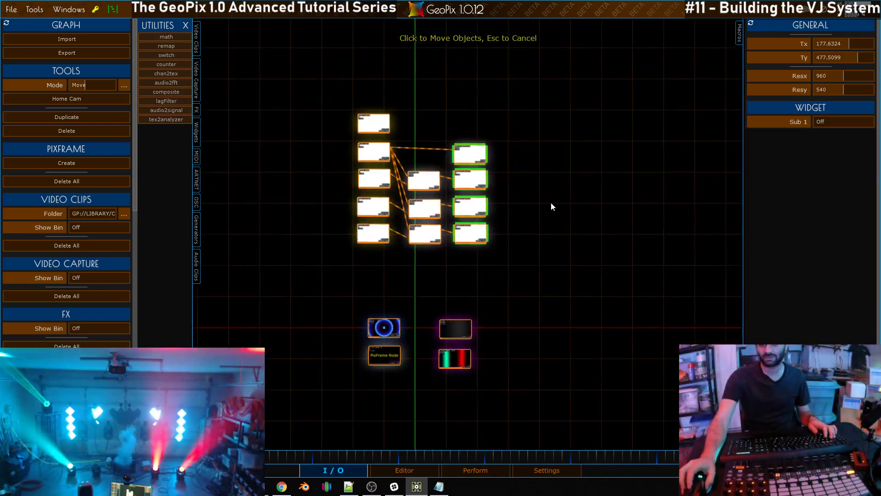
# Step: Add the Strober/StrobeBank widget node below the Faders_Bin/b node
pyautogui.click(472, 471)
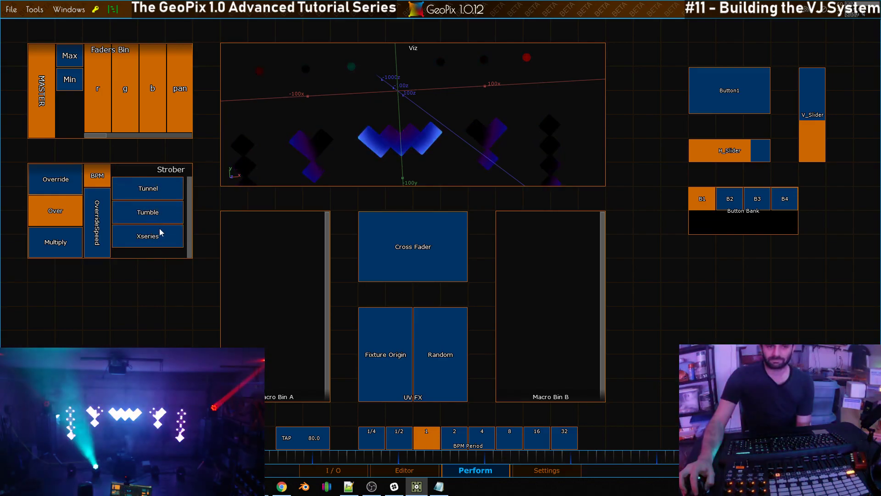
pyautogui.click(339, 471)
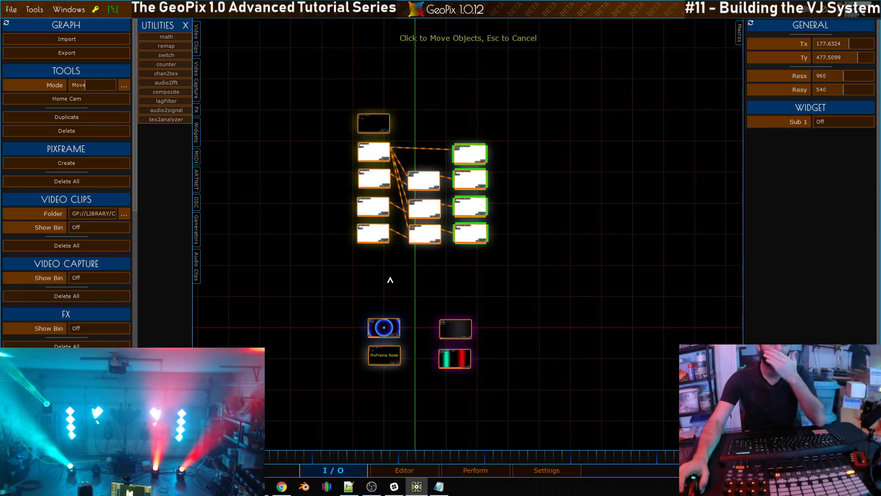
pyautogui.click(186, 26)
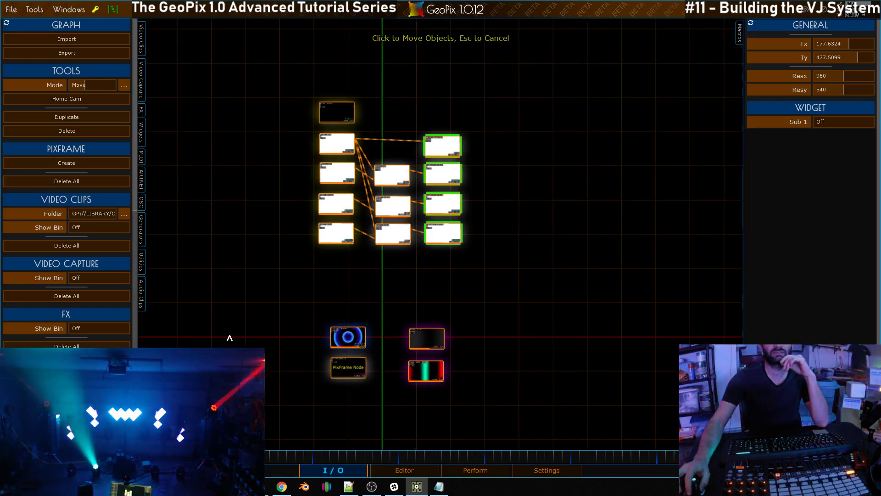
pyautogui.click(144, 134)
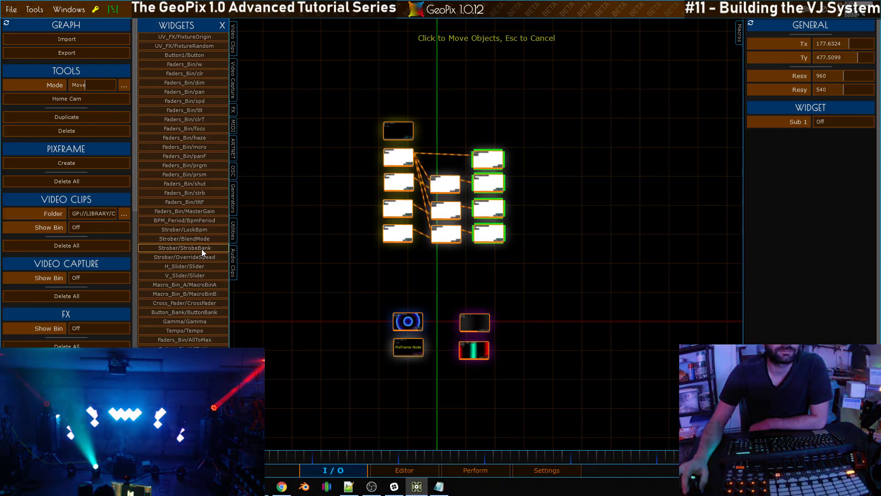
pyautogui.click(201, 249)
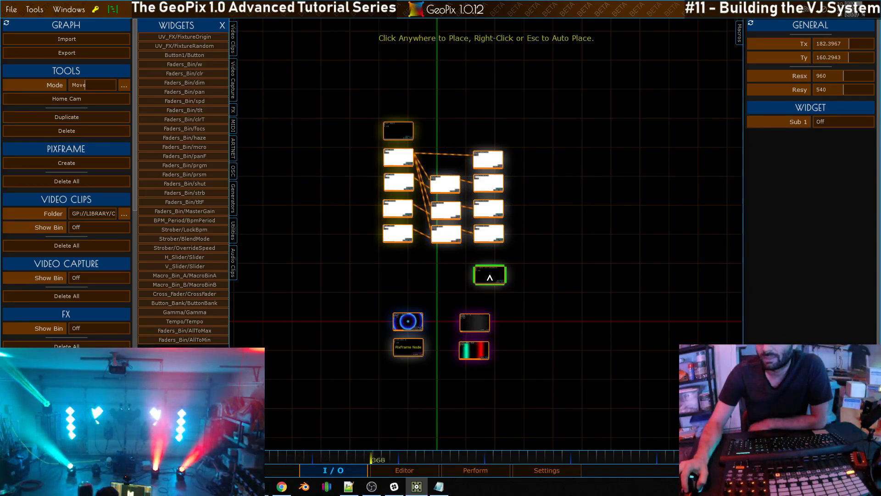
pyautogui.click(488, 277)
# Step: Select all MIDI, math and widget nodes and move the group upward, away from the ramp and PixFrame nodes
pyautogui.press('m')
pyautogui.moveTo(358, 79); pyautogui.dragTo(521, 290)
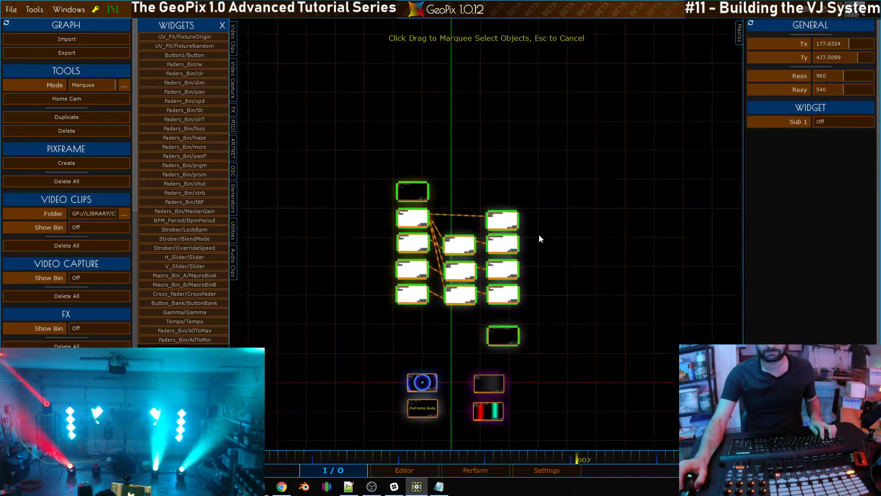
pyautogui.press('g')
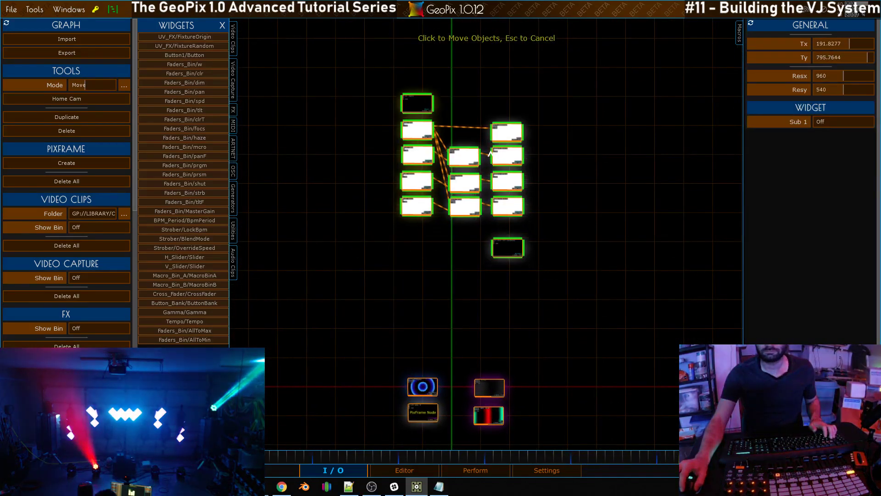
pyautogui.scroll(4, 532, 195)
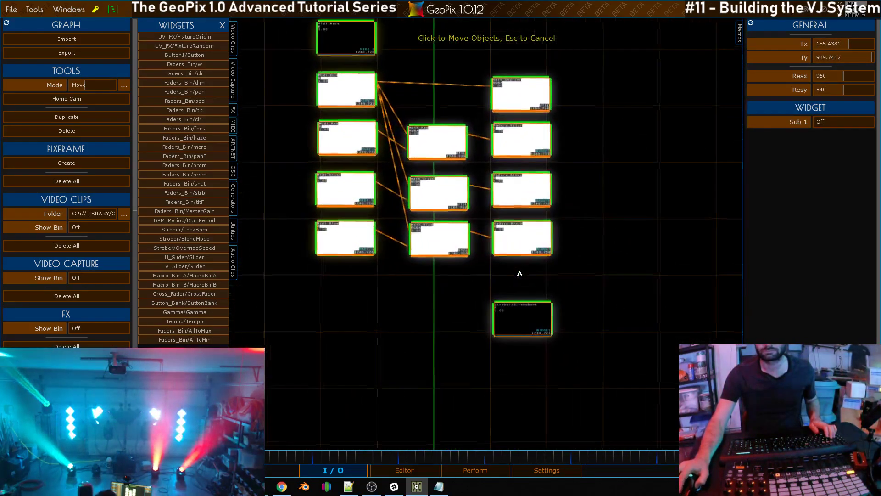
pyautogui.scroll(4, 596, 238)
# Step: Toggle the Strober's Tunnel and Tumble effects beside the graph to examine how the Strober/StrobeBank node's value responds, and return to the full graph
pyautogui.click(571, 297)
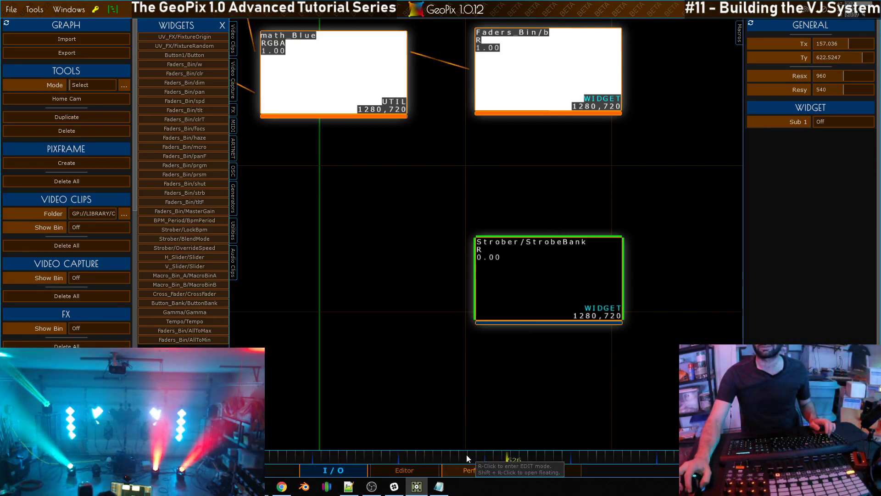
pyautogui.click(469, 467)
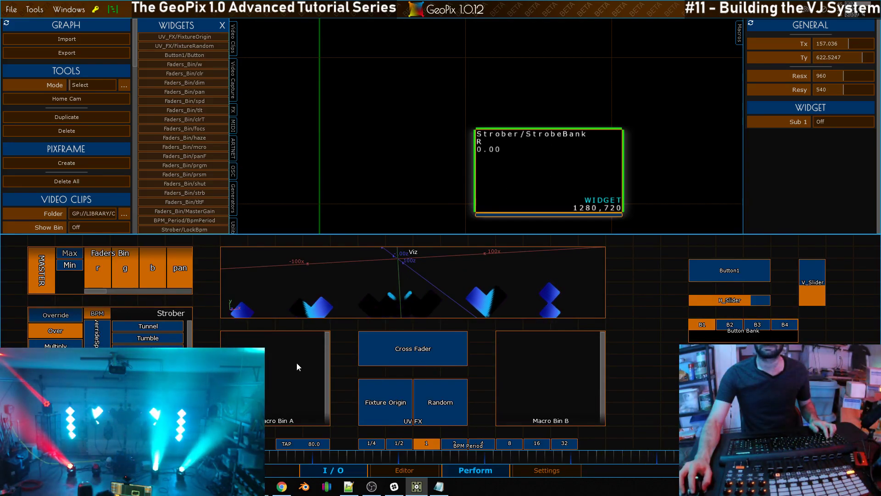
pyautogui.click(163, 325)
pyautogui.click(164, 337)
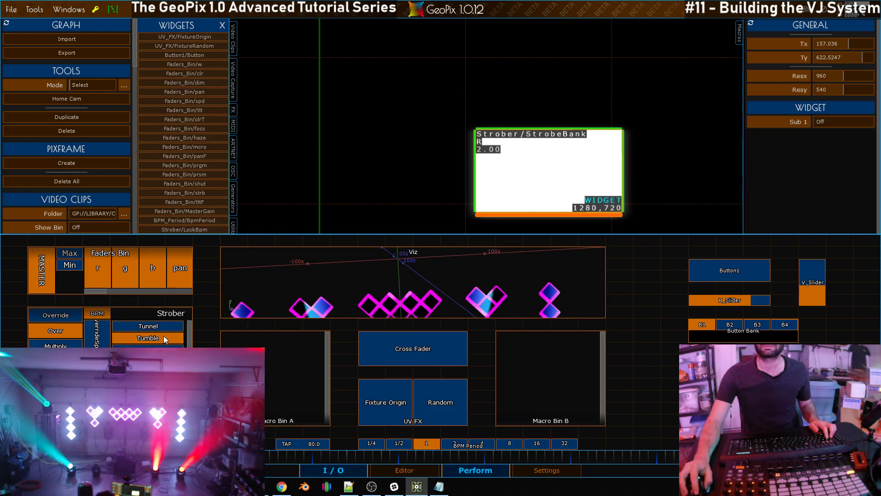
pyautogui.click(164, 335)
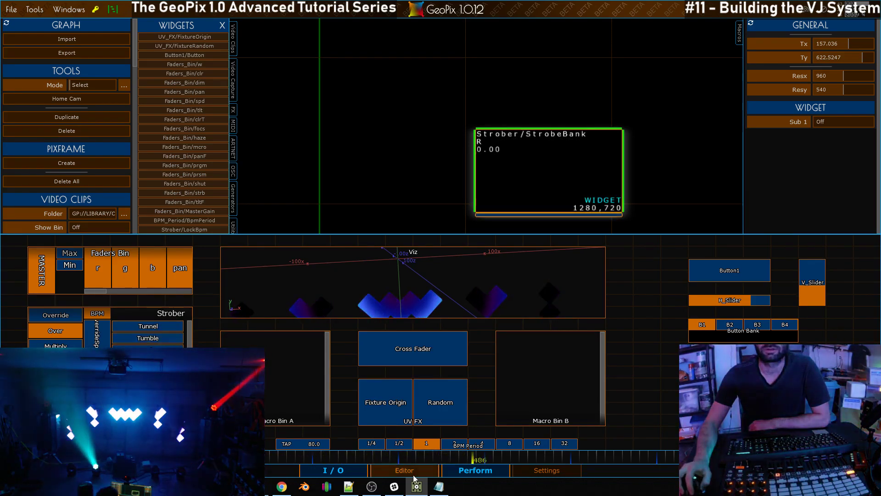
pyautogui.click(552, 470)
pyautogui.click(386, 471)
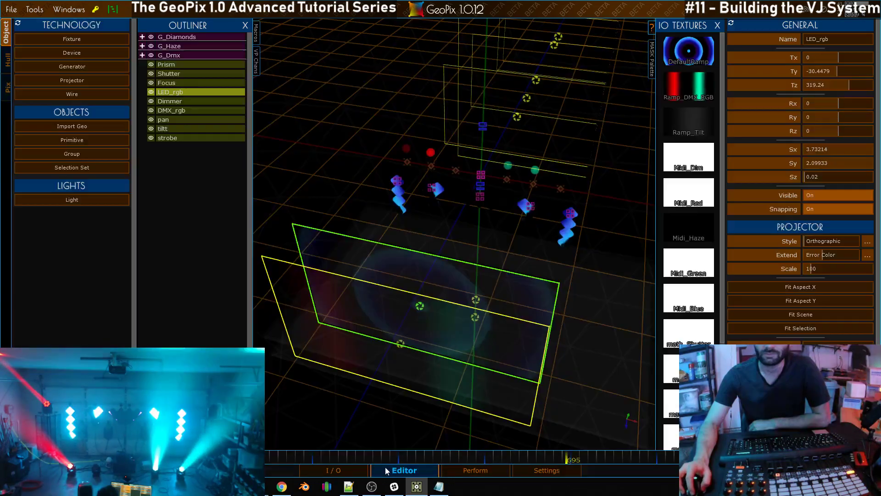
pyautogui.click(334, 470)
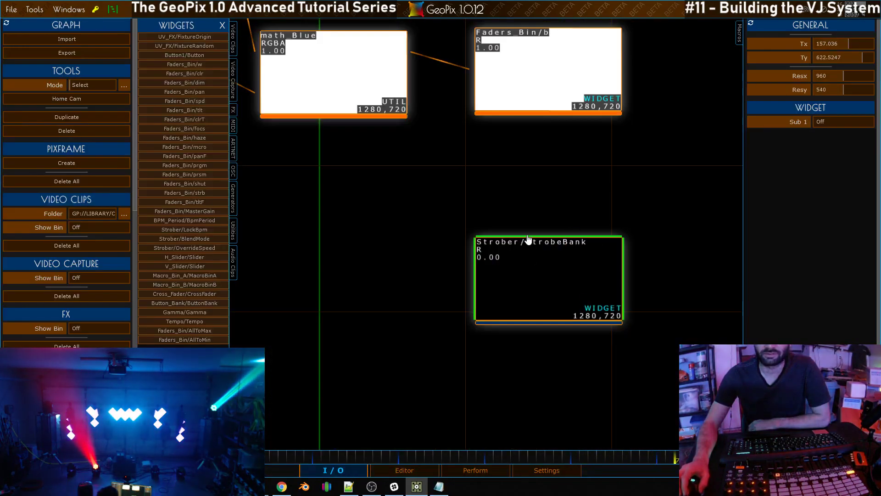
# Step: Add a multi-input MIDI node from button_1_38, button_1_39 and button_1_40, placed beside the Strober/StrobeBank node
pyautogui.scroll(-4, 526, 237)
pyautogui.moveTo(479, 223); pyautogui.dragTo(496, 240)
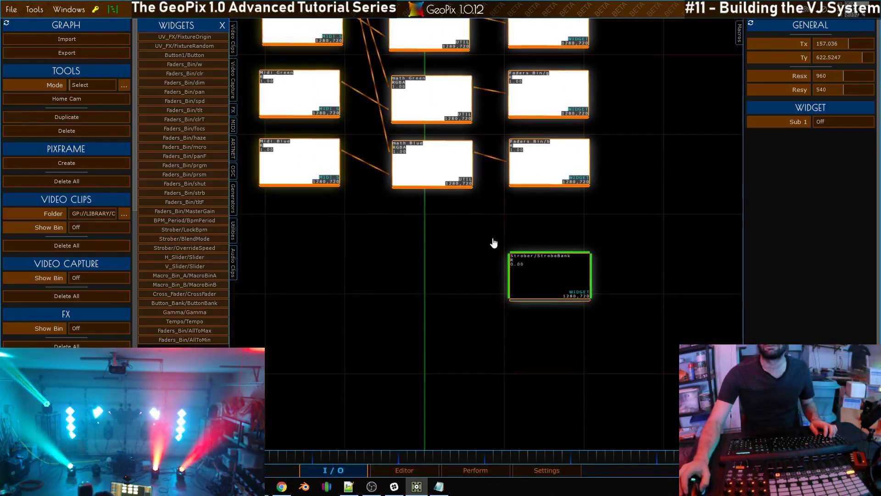
pyautogui.moveTo(387, 246); pyautogui.dragTo(445, 283)
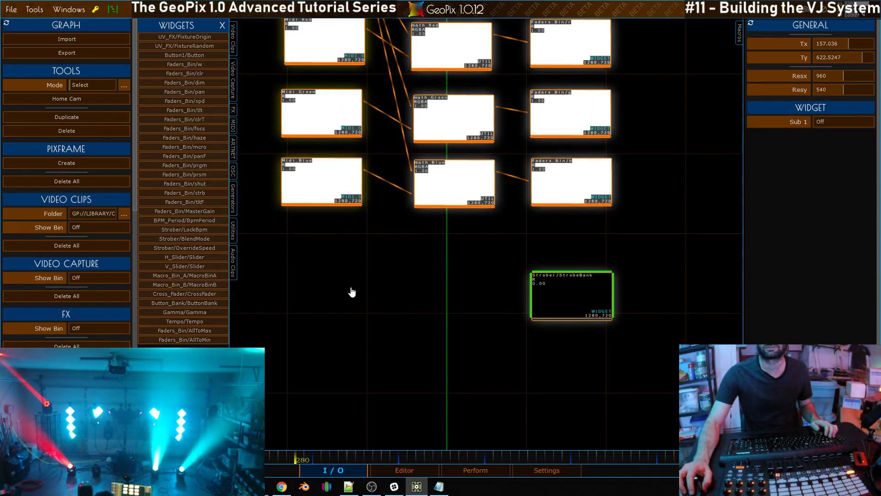
pyautogui.moveTo(359, 271); pyautogui.dragTo(366, 287)
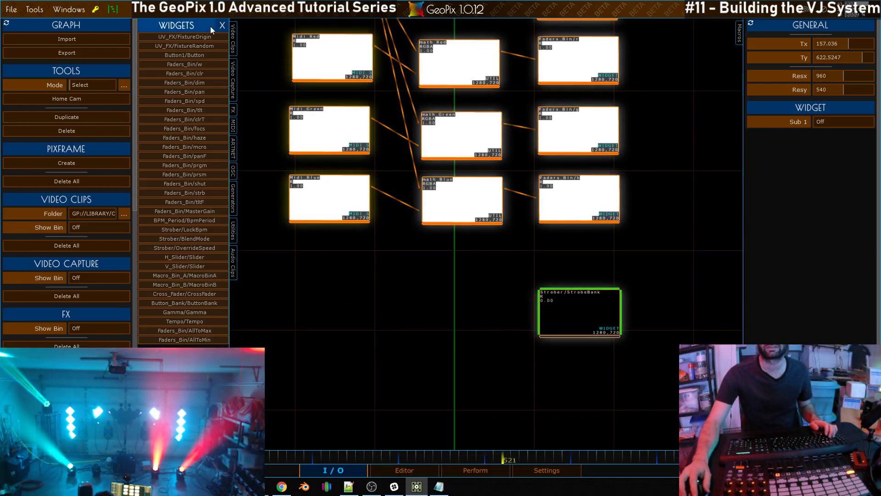
pyautogui.click(222, 25)
pyautogui.click(142, 155)
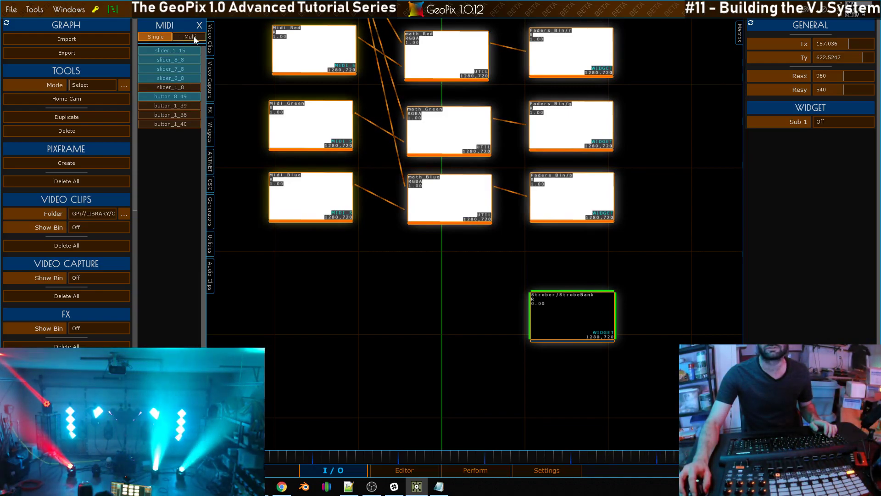
pyautogui.click(189, 36)
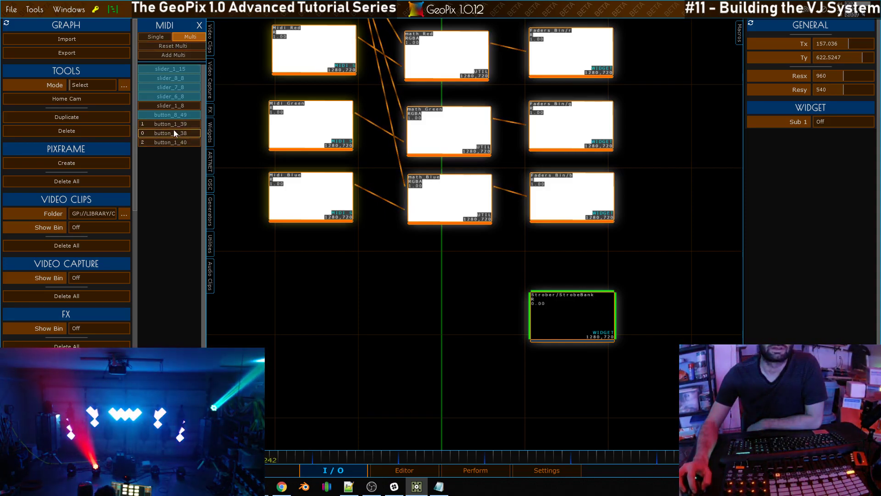
pyautogui.click(178, 55)
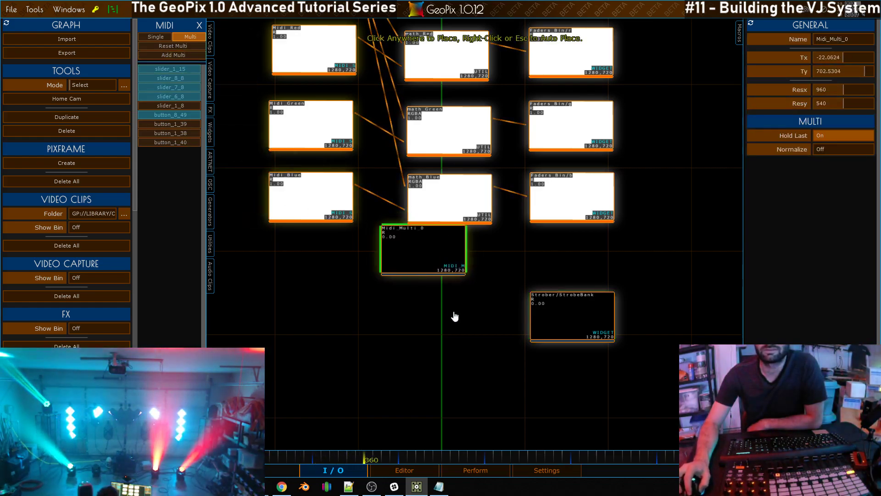
pyautogui.click(453, 317)
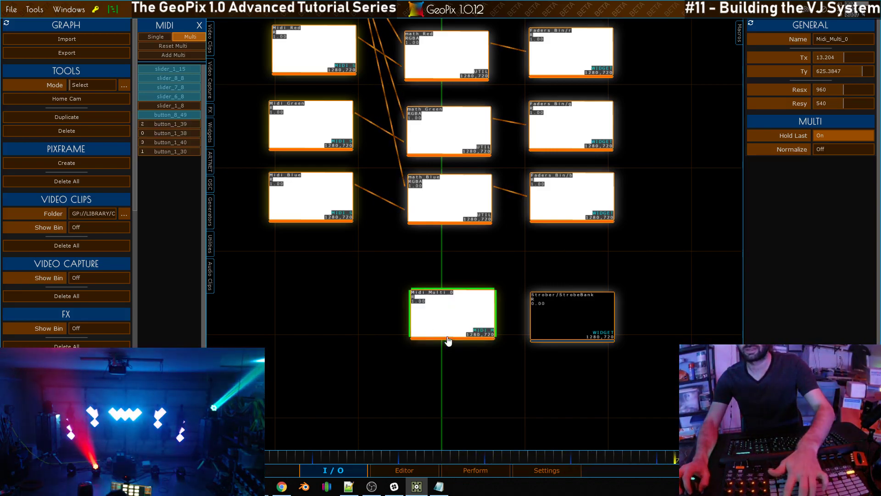
# Step: Turn off Hold Last for the multi-input MIDI node and rename it Midi_StrobeBank
pyautogui.scroll(5, 419, 342)
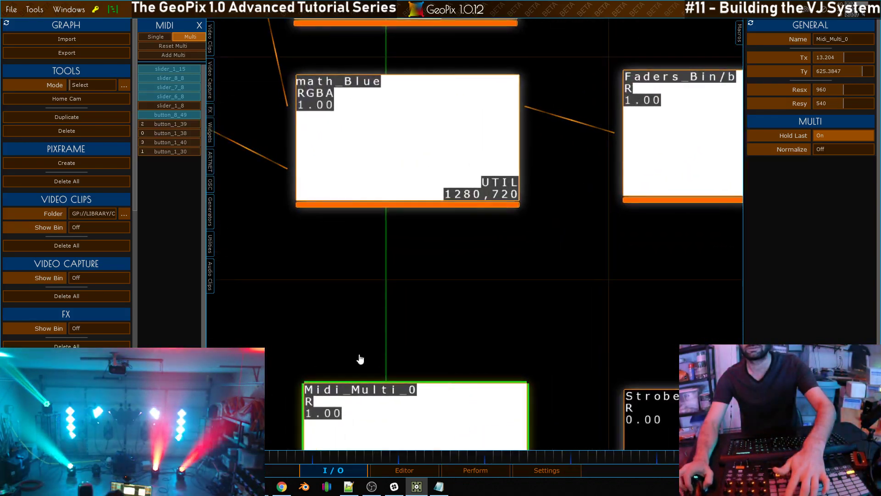
pyautogui.moveTo(398, 307); pyautogui.dragTo(413, 188)
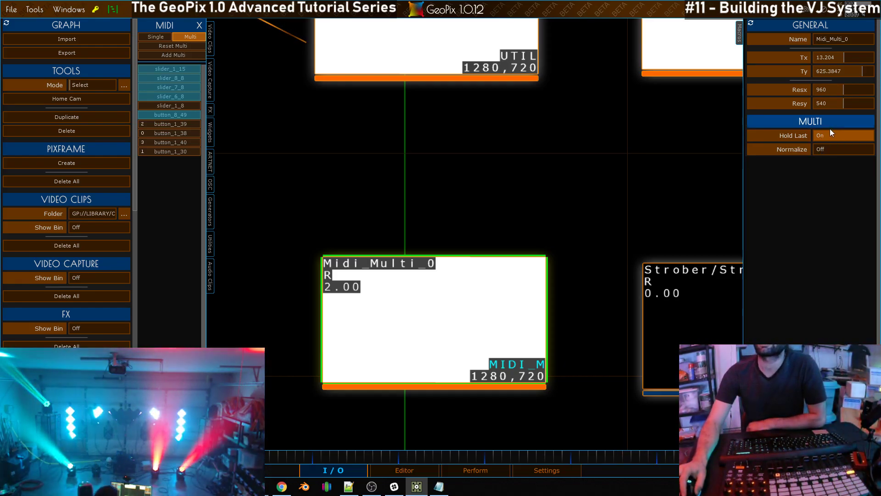
pyautogui.click(834, 136)
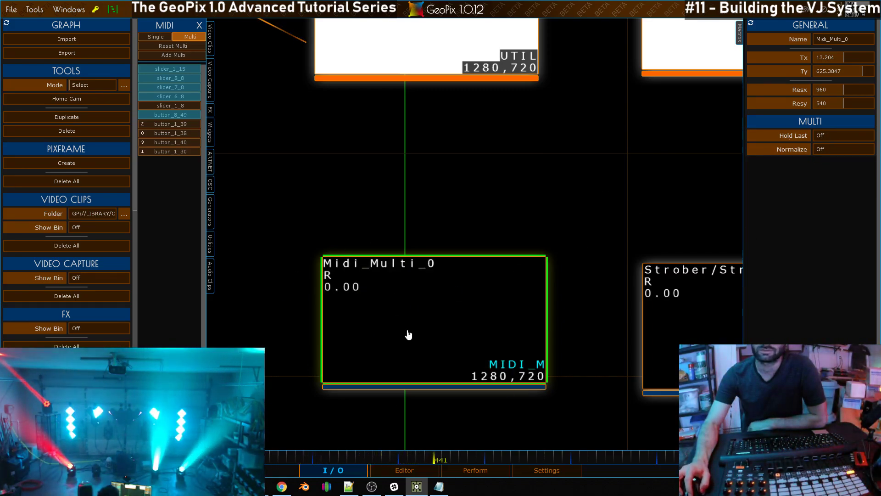
pyautogui.moveTo(849, 39); pyautogui.dragTo(834, 40)
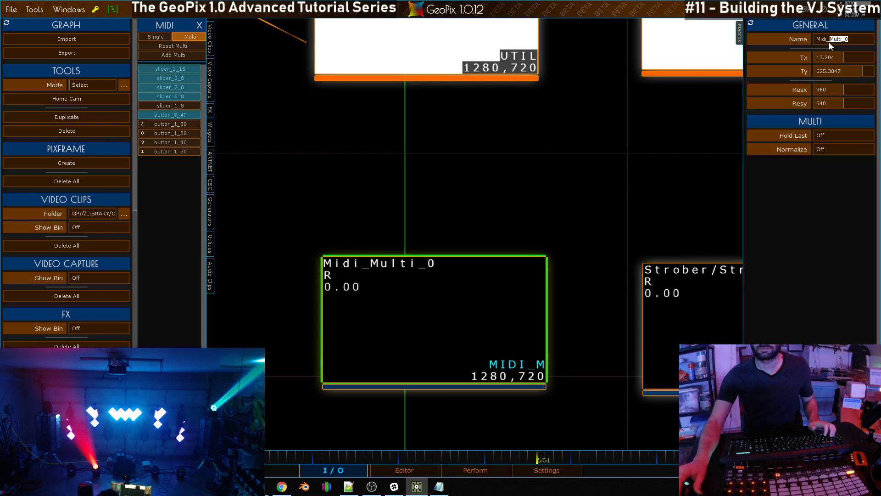
pyautogui.write('StrobeBank')
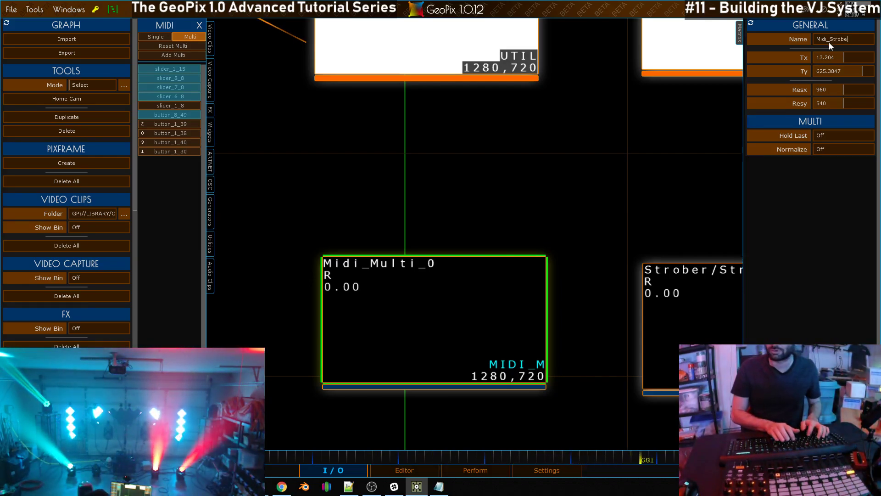
pyautogui.press('Return')
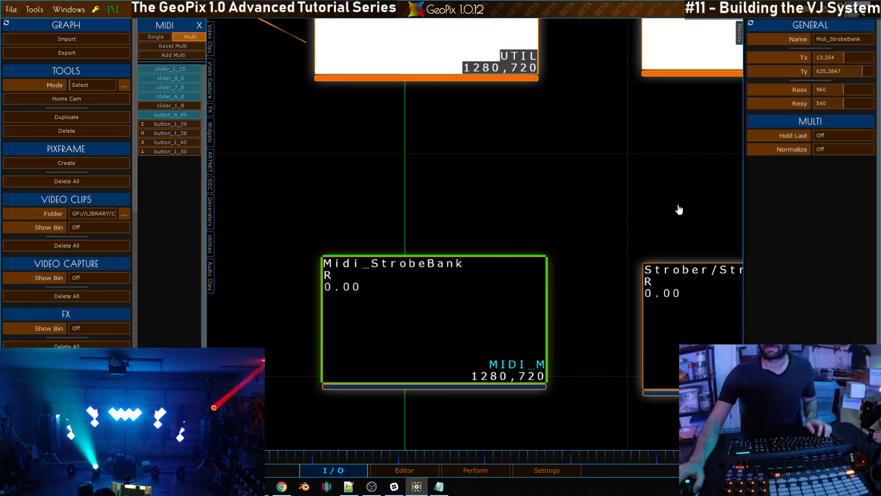
# Step: Connect the Midi_StrobeBank node's output to the input of the Strober/StrobeBank widget node
pyautogui.scroll(-2, 684, 207)
pyautogui.press('c')
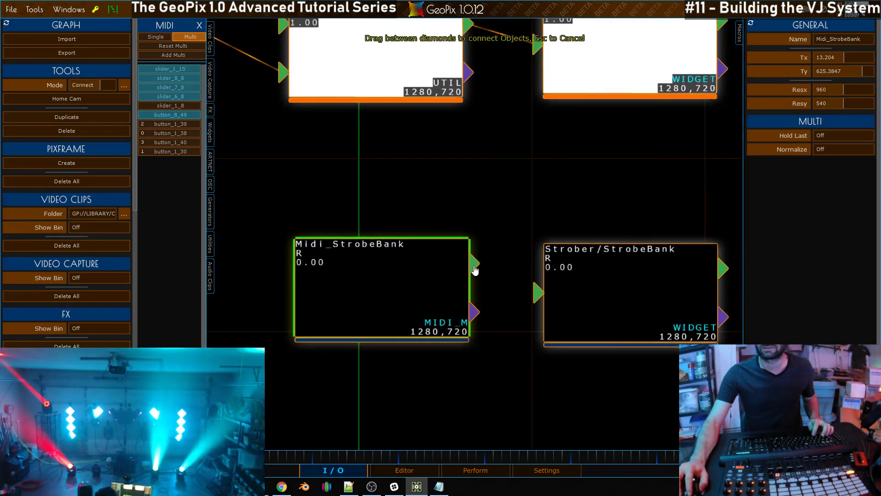
pyautogui.moveTo(526, 288); pyautogui.dragTo(536, 291)
pyautogui.scroll(-3, 490, 284)
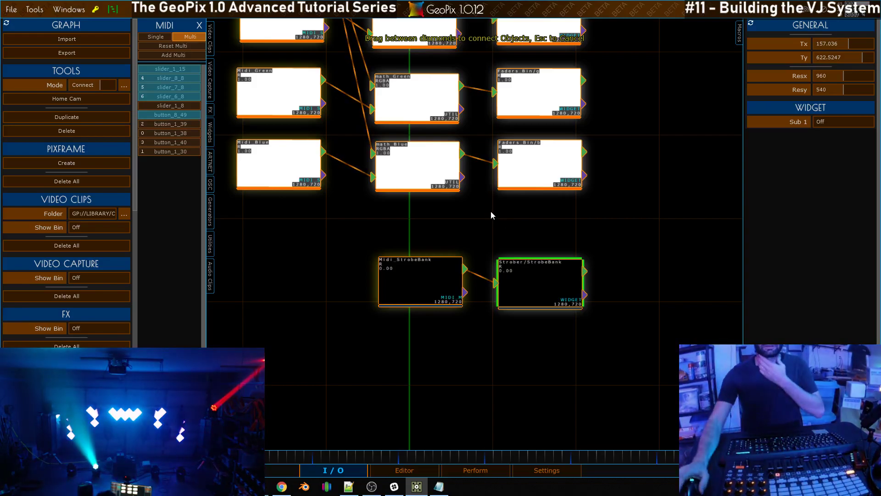
# Step: Add the Strober/OverrideSpeed widget node directly below the Strober/StrobeBank node
pyautogui.click(200, 25)
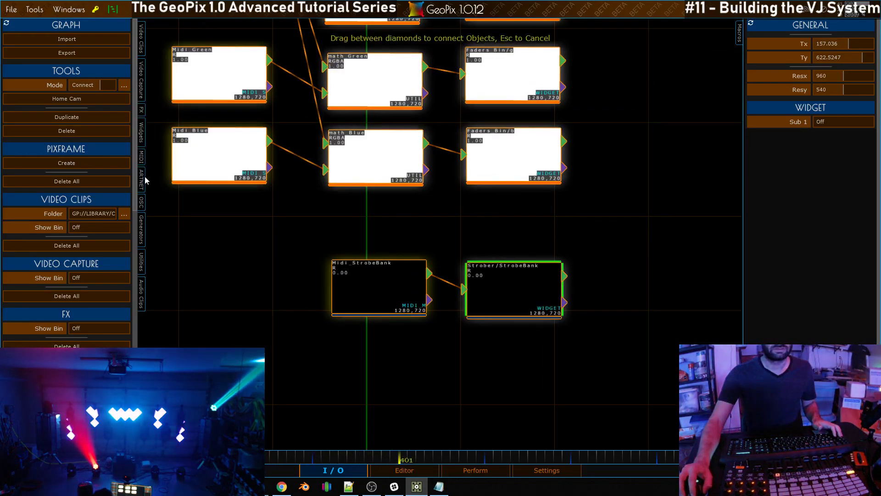
pyautogui.click(142, 133)
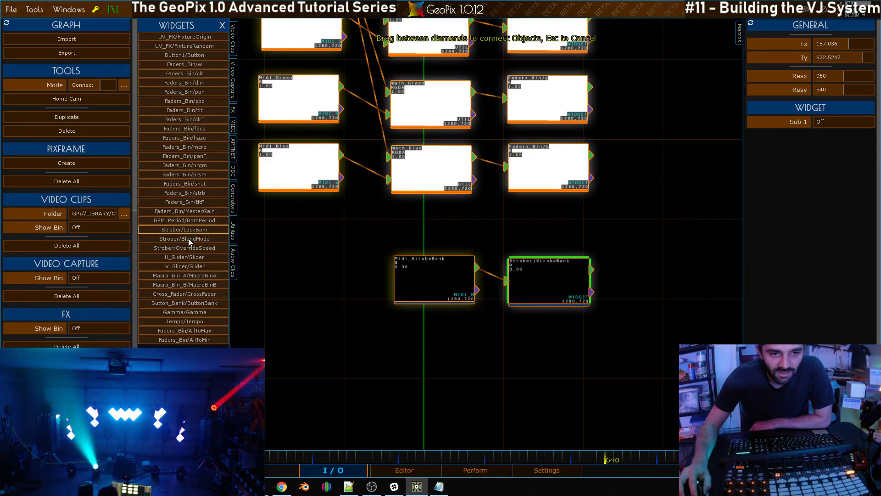
pyautogui.click(194, 249)
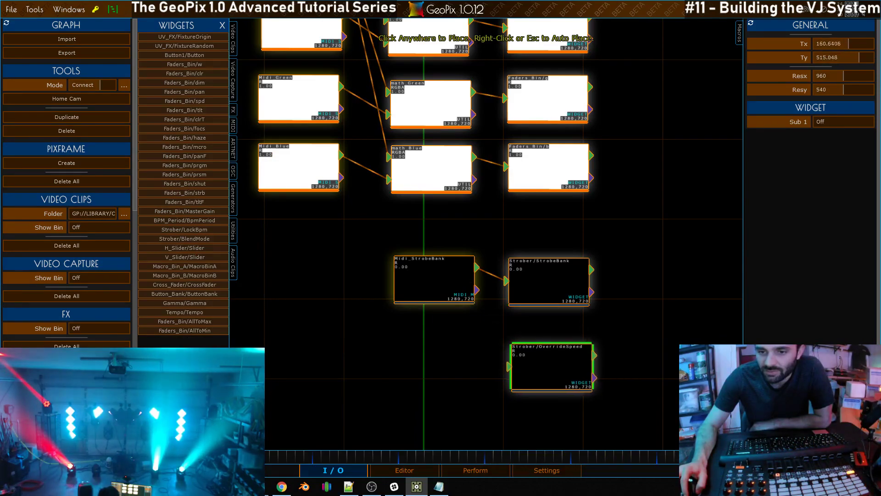
pyautogui.click(507, 328)
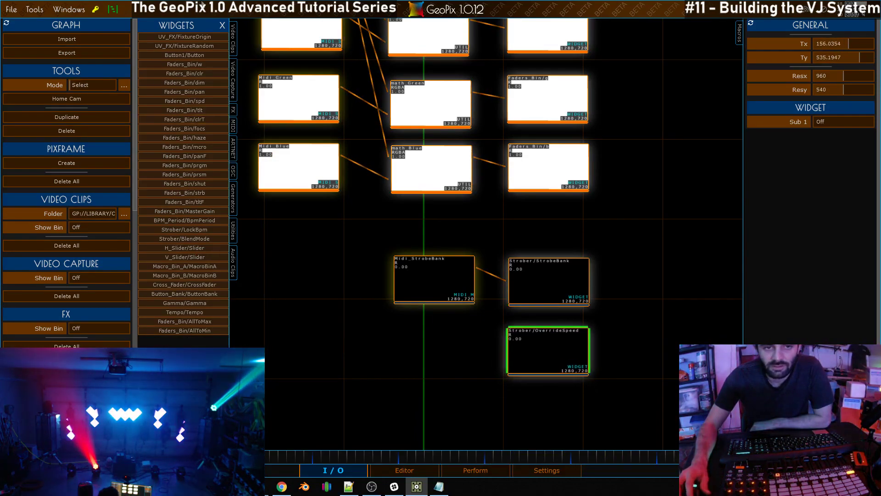
# Step: Reset the multi-input MIDI selection and add a single MIDI node from slider_1_56, placed beside the Strober/OverrideSpeed node
pyautogui.click(222, 25)
pyautogui.click(142, 157)
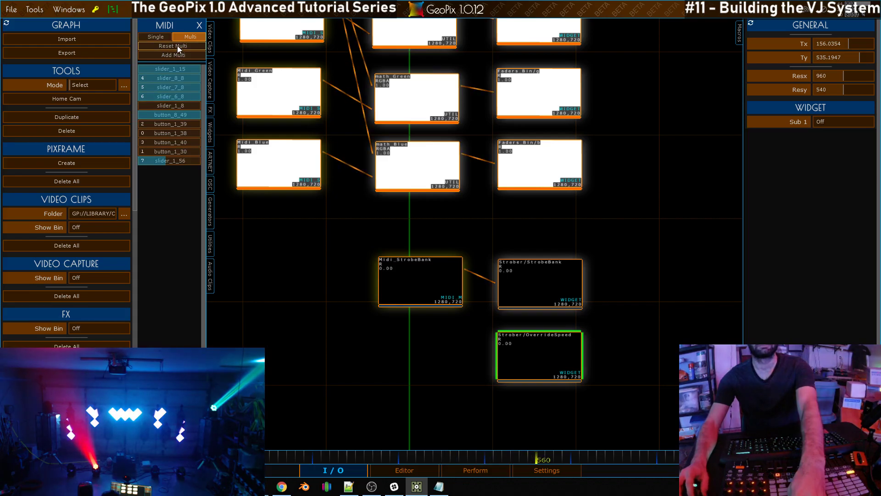
pyautogui.click(179, 46)
pyautogui.click(154, 36)
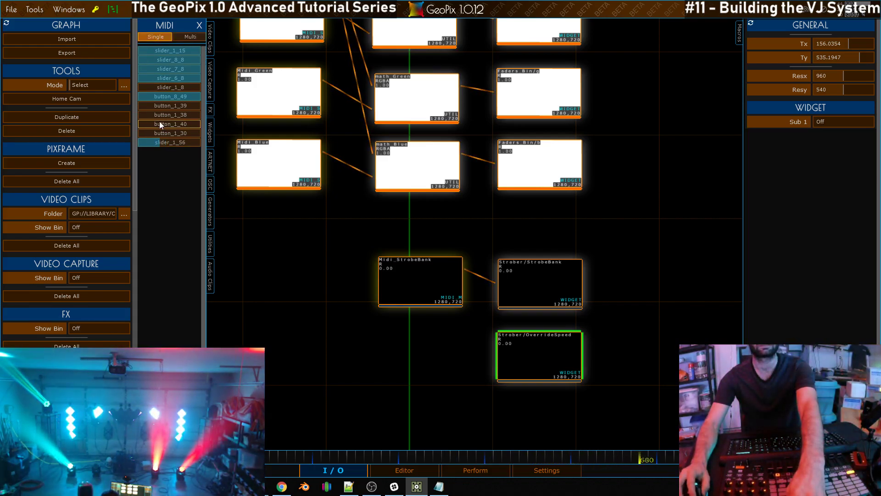
pyautogui.click(169, 143)
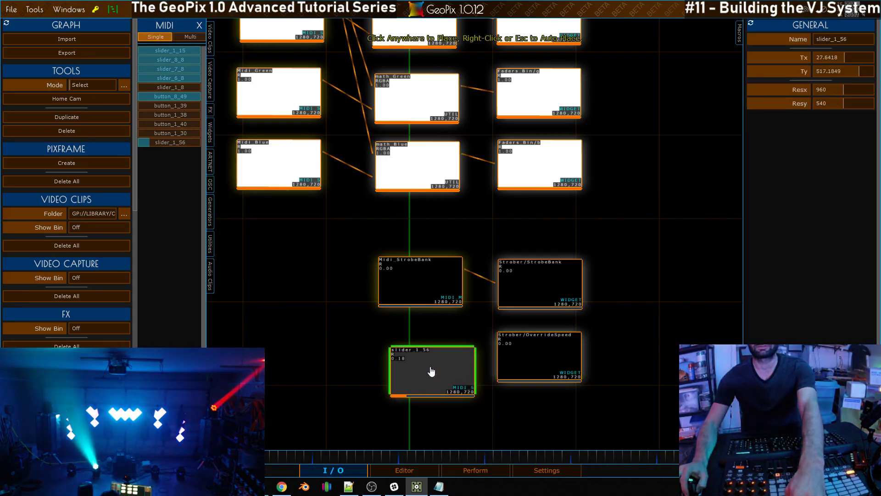
pyautogui.click(422, 360)
# Step: Rename the slider_1_56 node as Midi_StrobeSpeed
pyautogui.click(860, 40)
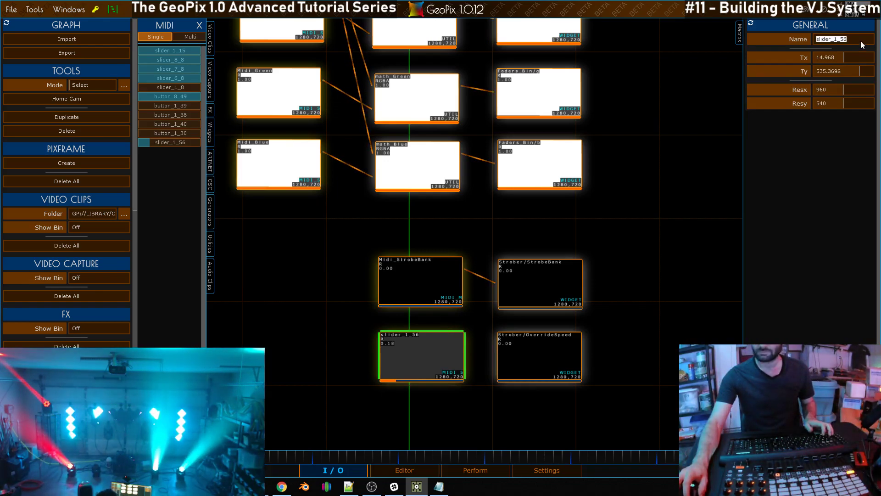
pyautogui.write('Midi')
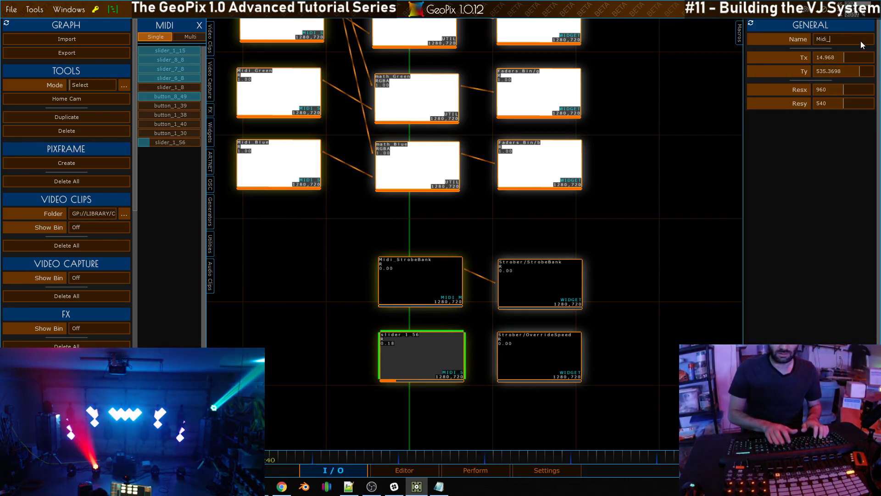
pyautogui.write('_Strove')
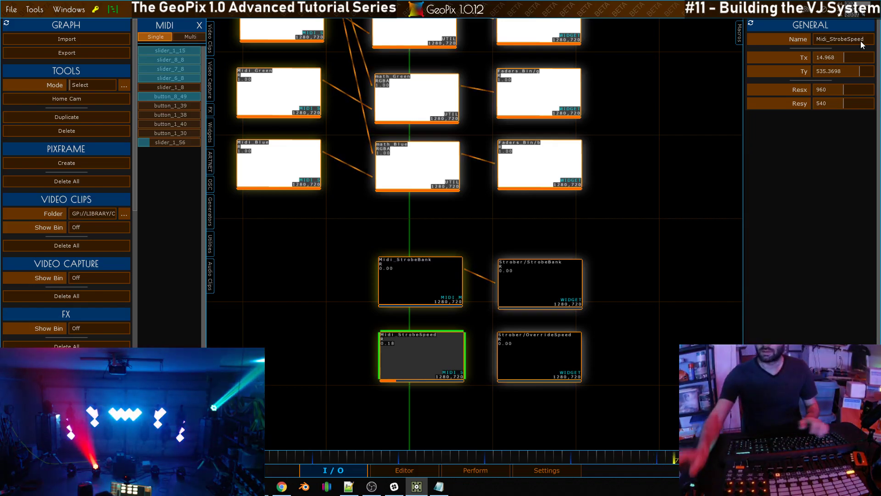
# Step: Connect the Midi_StrobeSpeed node's output to the input of the Strober/OverrideSpeed widget node
pyautogui.scroll(3, 482, 315)
pyautogui.press('c')
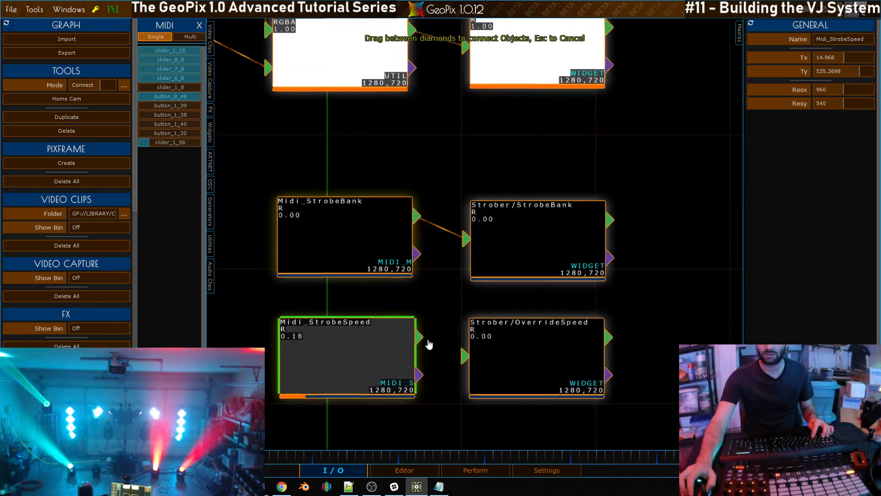
pyautogui.moveTo(457, 355); pyautogui.dragTo(465, 356)
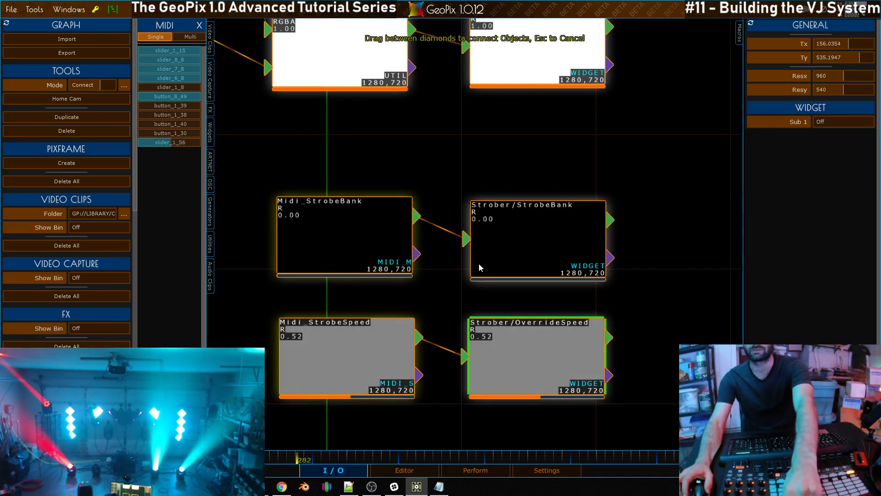
# Step: Set the Strober widget's blend mode to Override in the performance view
pyautogui.click(467, 473)
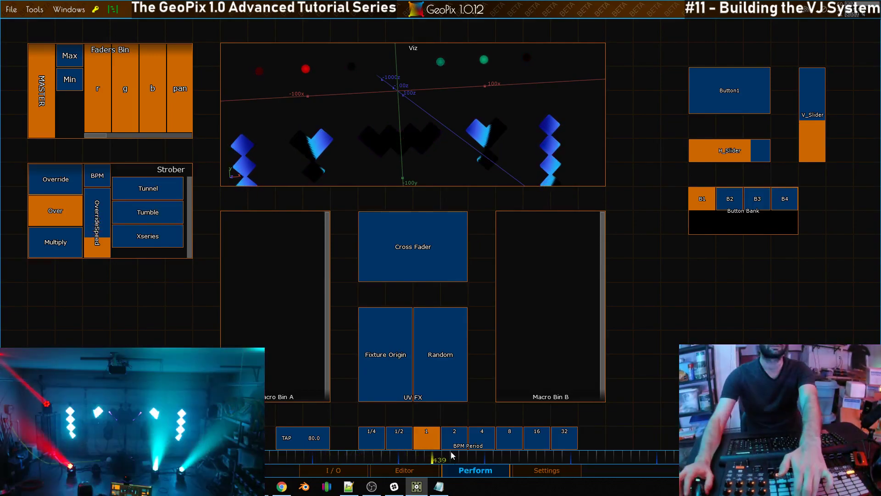
pyautogui.click(68, 173)
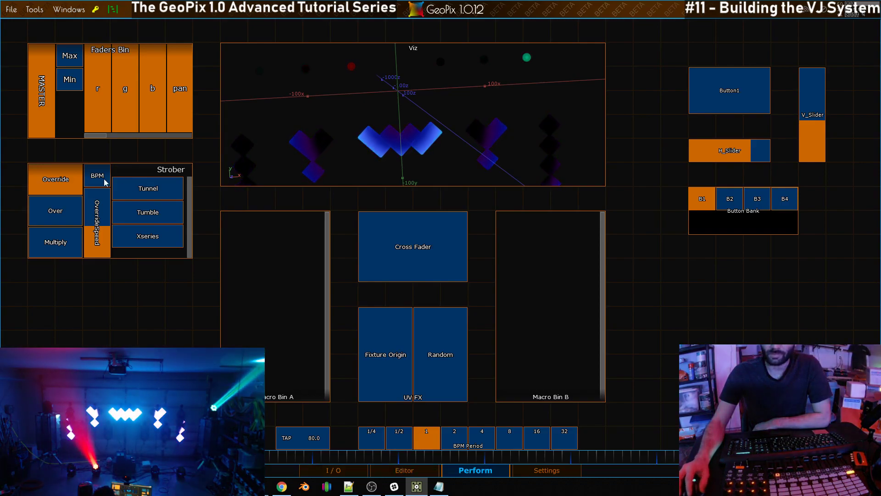
pyautogui.click(62, 207)
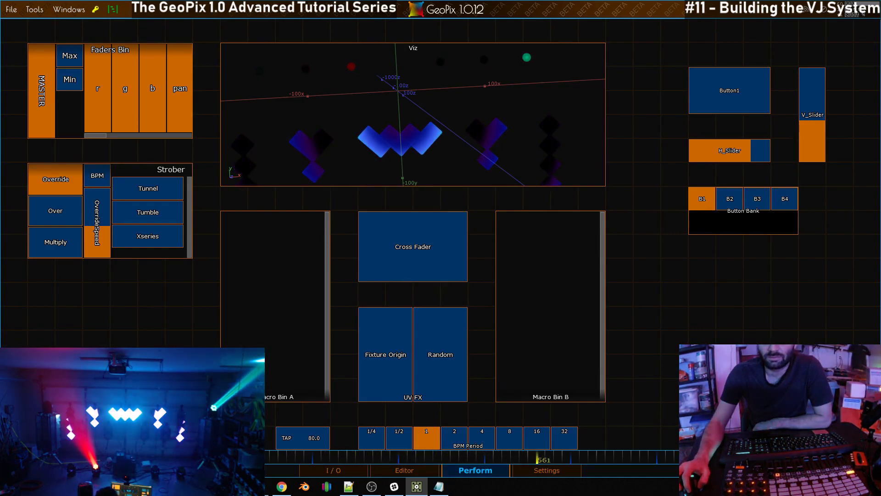
pyautogui.moveTo(379, 237); pyautogui.dragTo(470, 245)
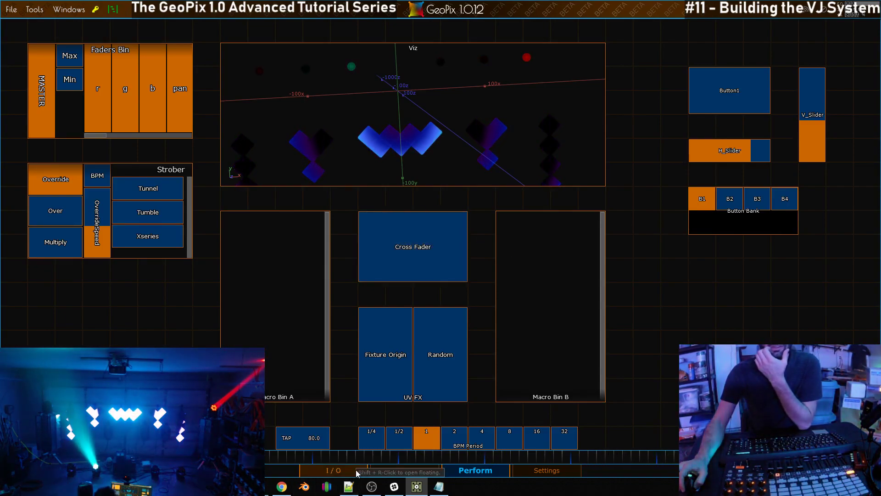
pyautogui.moveTo(404, 262); pyautogui.dragTo(295, 271)
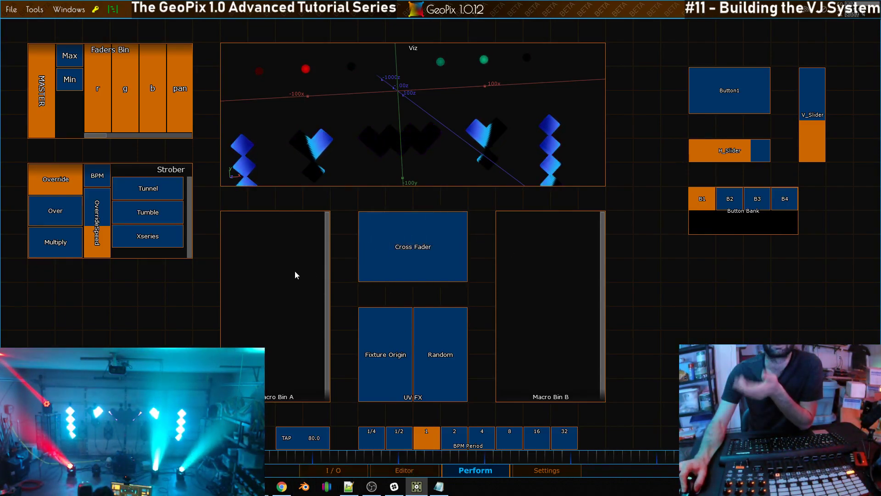
# Step: Add a single MIDI node from slider_1_16 below the Midi_StrobeSpeed node in the I/O graph and rename it Midi_CrossFader
pyautogui.click(322, 471)
pyautogui.scroll(-6, 470, 139)
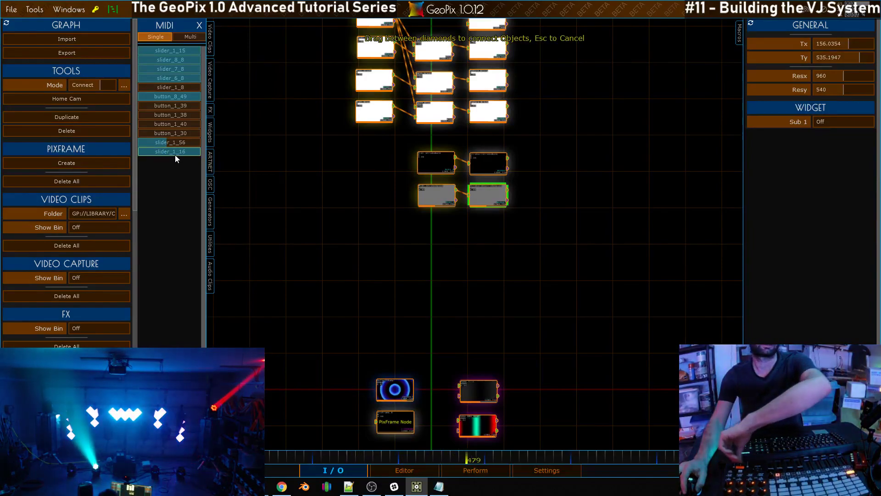
pyautogui.click(175, 152)
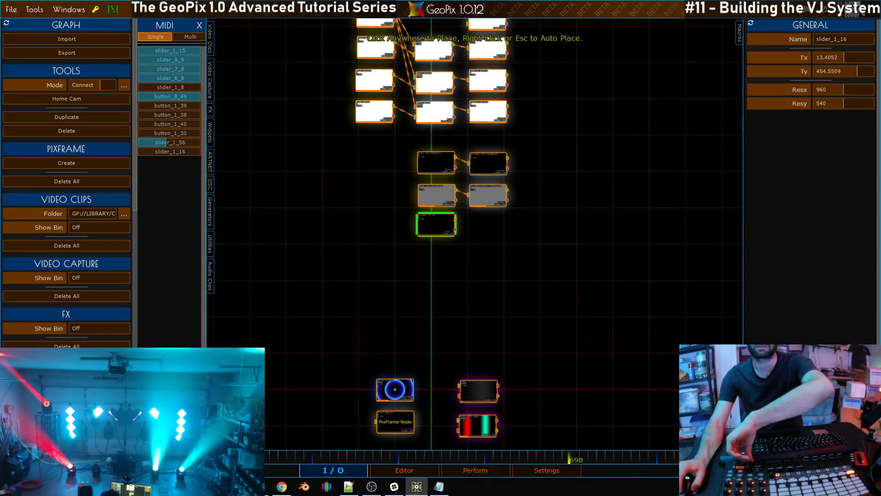
pyautogui.click(435, 224)
pyautogui.click(841, 41)
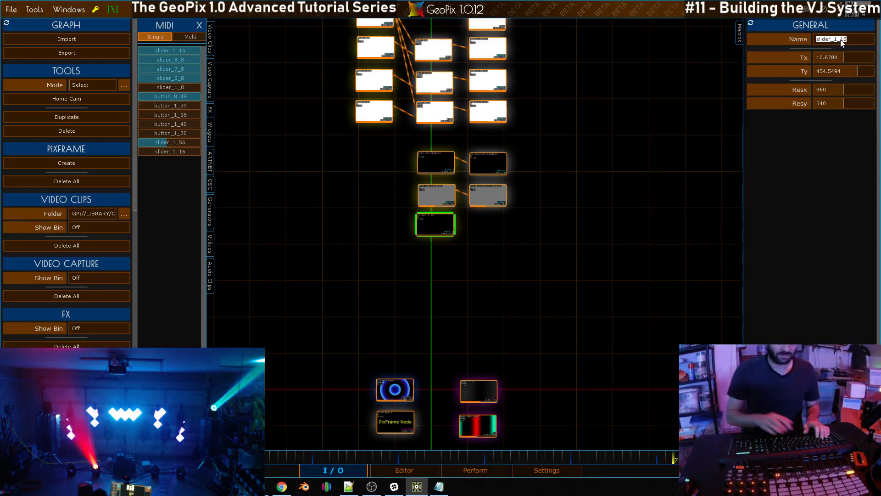
pyautogui.write('rossFader')
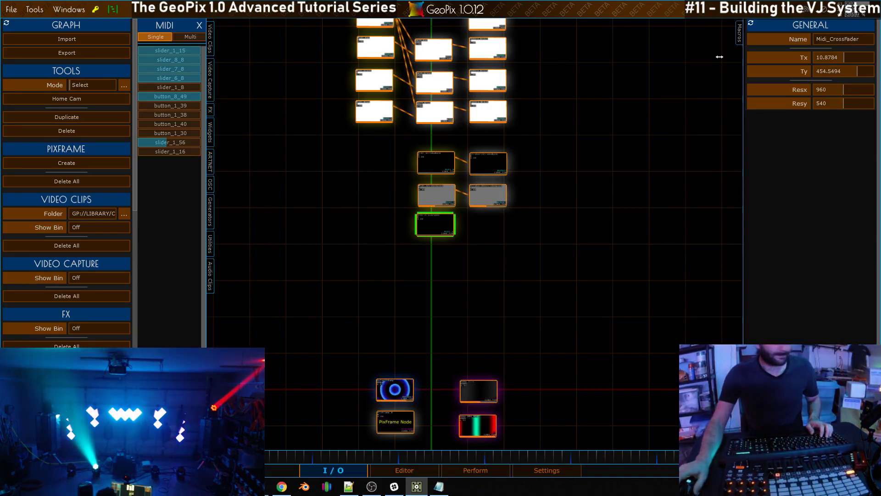
# Step: Add the Cross_Fader/CrossFader widget node beside Midi_CrossFader, below the Strober/OverrideSpeed node
pyautogui.click(199, 26)
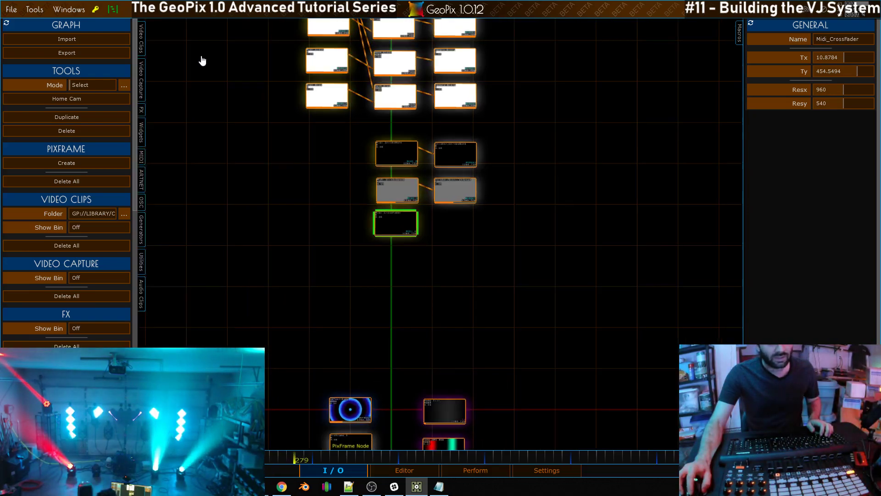
pyautogui.click(140, 129)
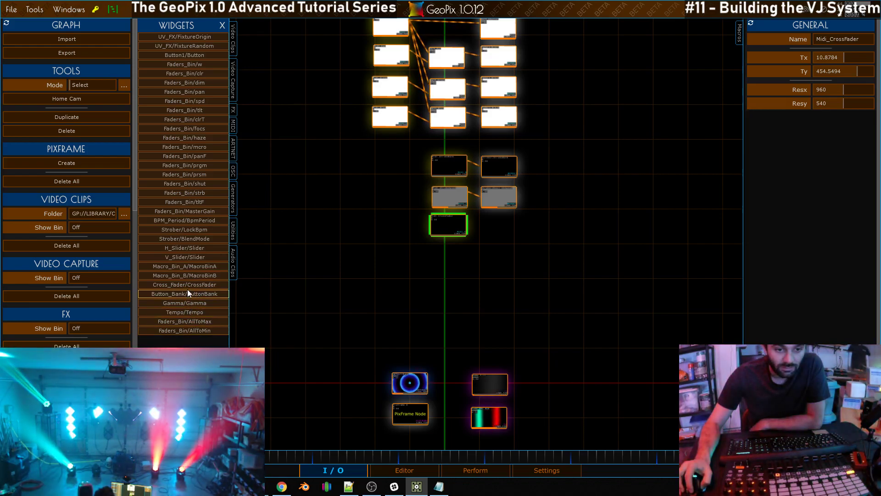
pyautogui.click(186, 285)
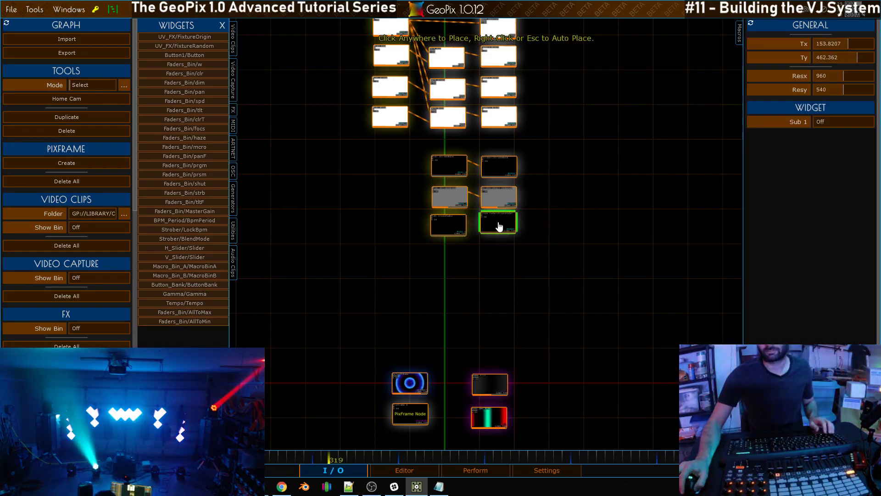
pyautogui.click(502, 227)
# Step: Connect the Midi_CrossFader node's output to the input of the Cross_Fader/CrossFader widget node
pyautogui.scroll(5, 502, 227)
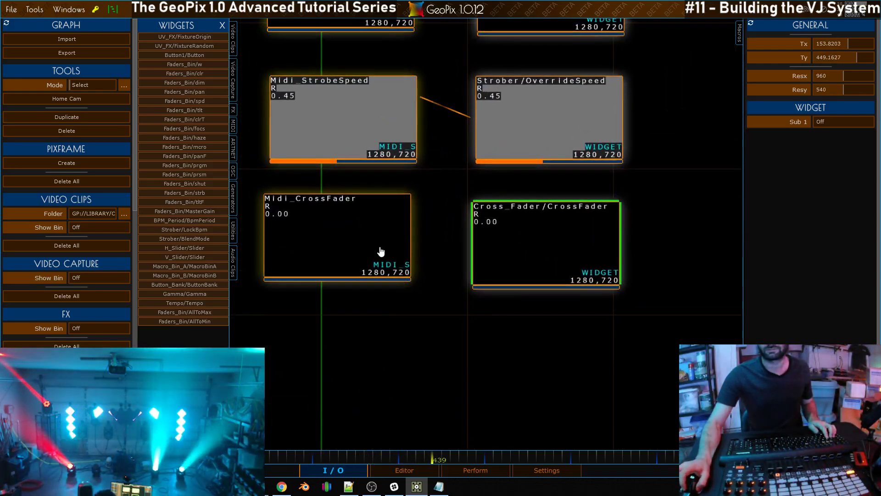
pyautogui.press('c')
pyautogui.moveTo(412, 221); pyautogui.dragTo(465, 241)
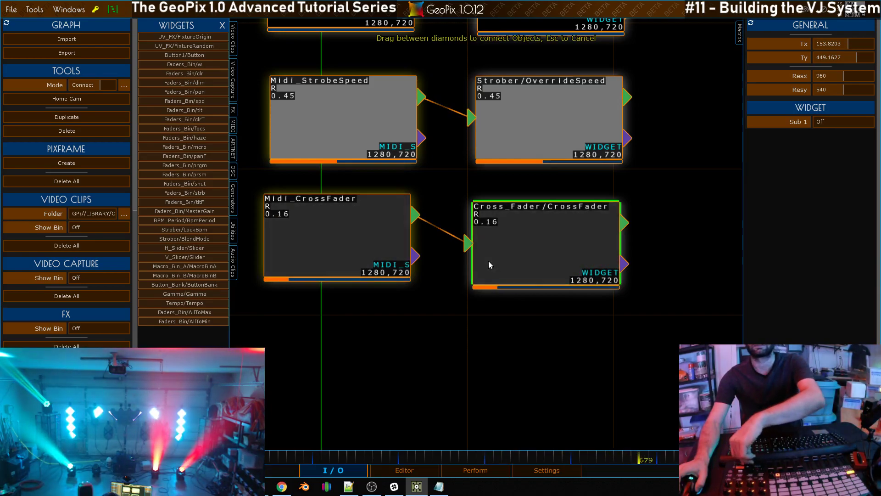
pyautogui.scroll(-1, 487, 259)
pyautogui.scroll(-2, 487, 259)
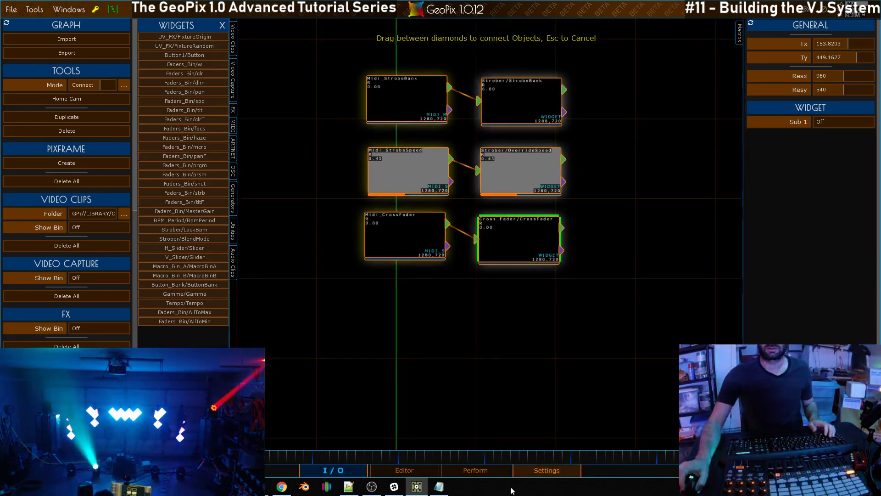
# Step: Check the Cross Fader in the performance view, and add the UV_FX/FixtureOrigin and UV_FX/FixtureRandom widget nodes below the CrossFader node in the I/O graph
pyautogui.click(477, 470)
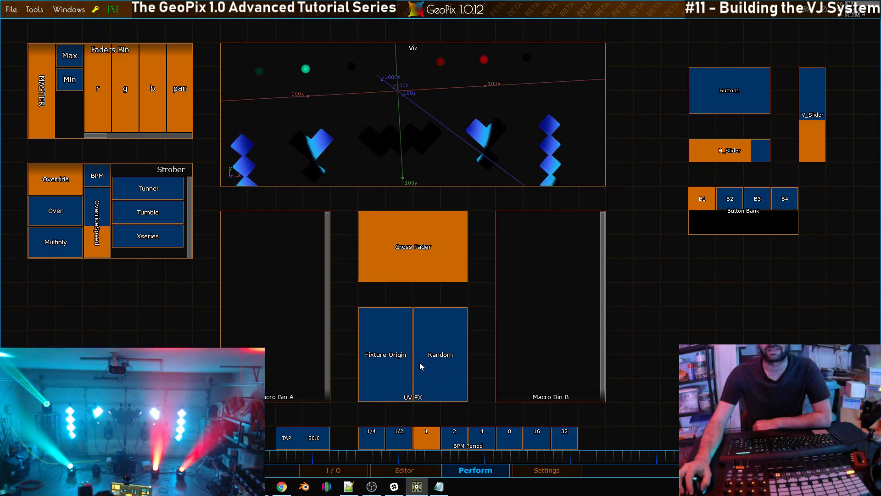
pyautogui.click(342, 468)
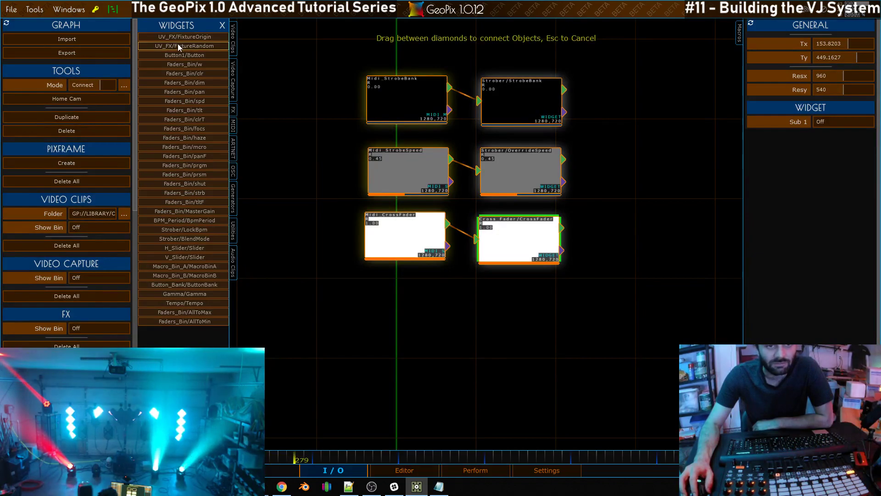
pyautogui.scroll(-3, 287, 101)
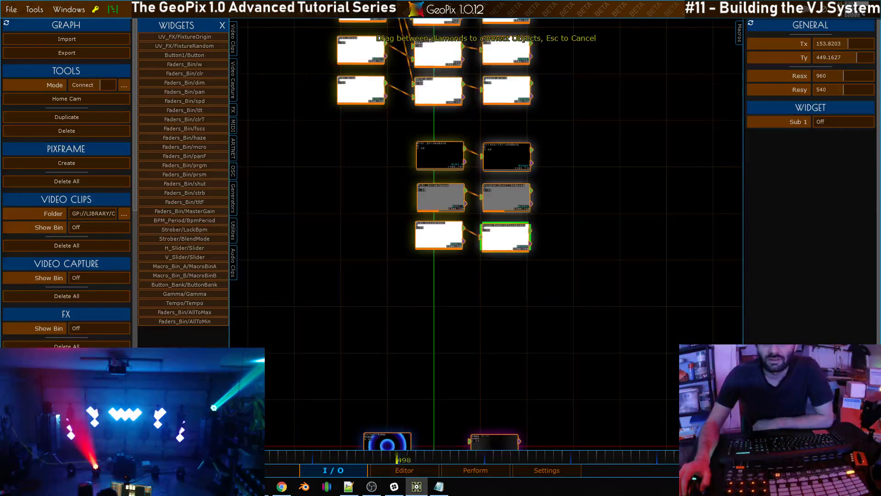
pyautogui.click(194, 40)
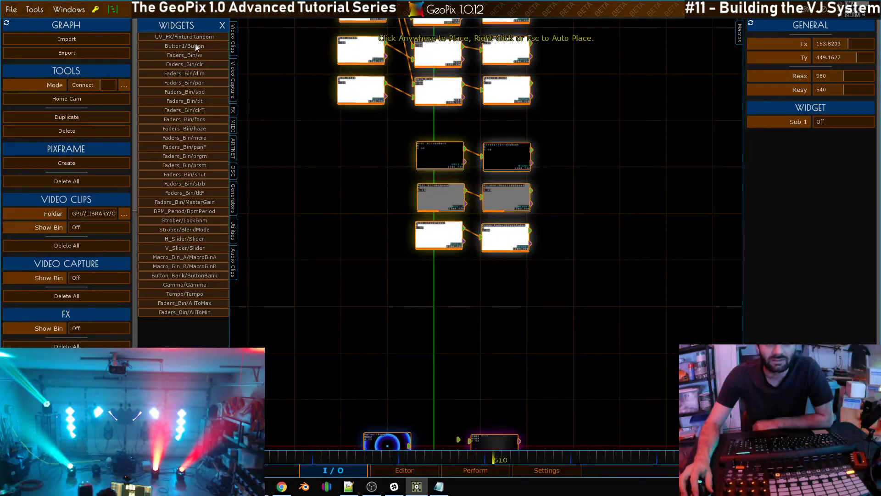
pyautogui.click(507, 284)
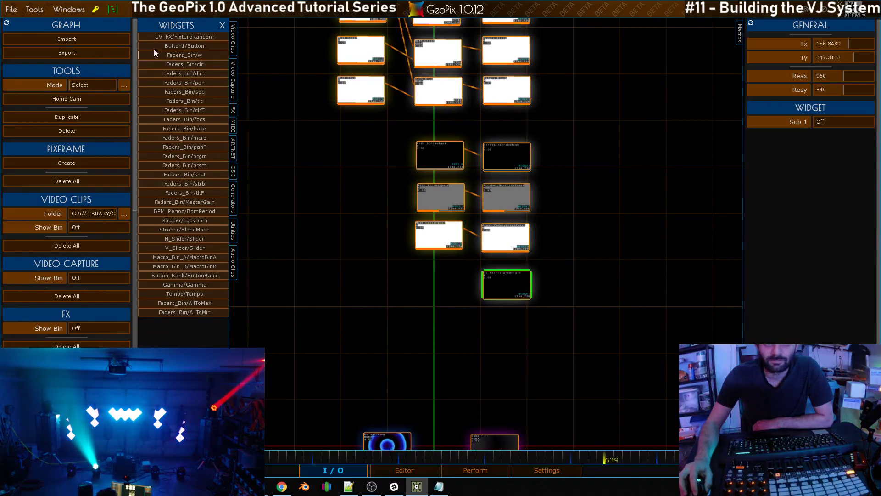
pyautogui.click(179, 37)
pyautogui.click(511, 324)
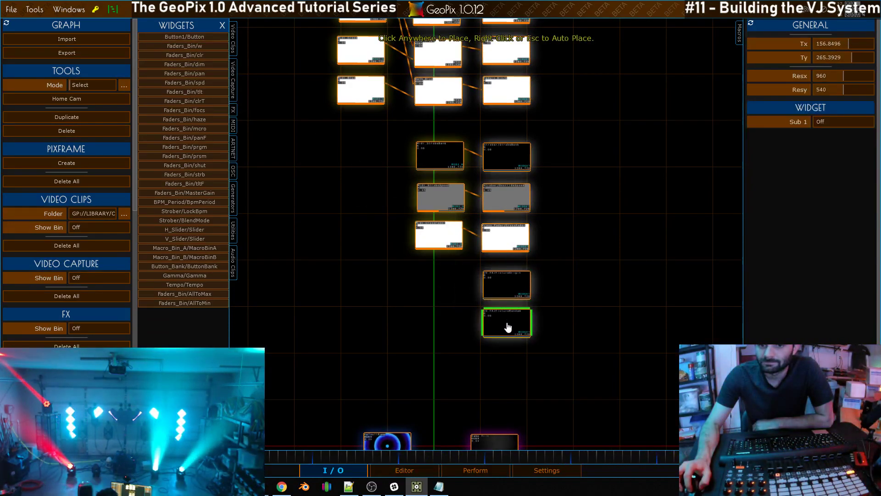
# Step: Add single MIDI nodes from slider_1_49 and slider_1_50 beside the UV_FX/FixtureOrigin and UV_FX/FixtureRandom nodes, respectively
pyautogui.scroll(5, 543, 286)
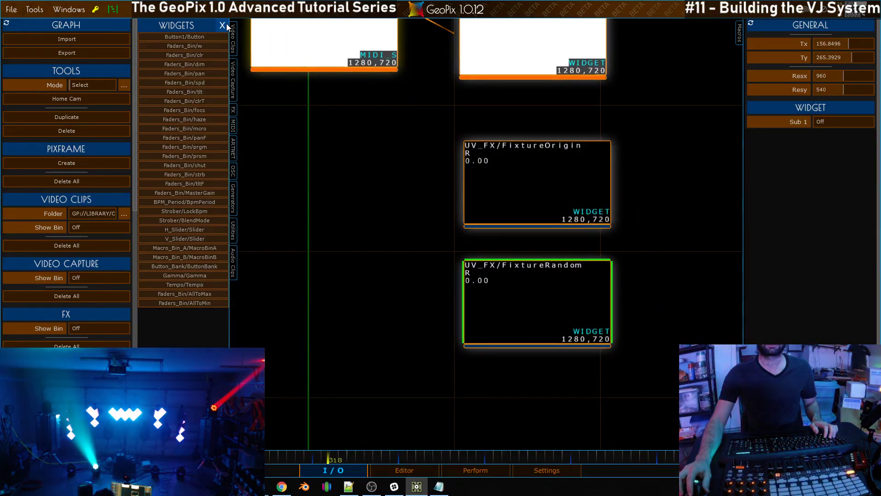
pyautogui.click(224, 24)
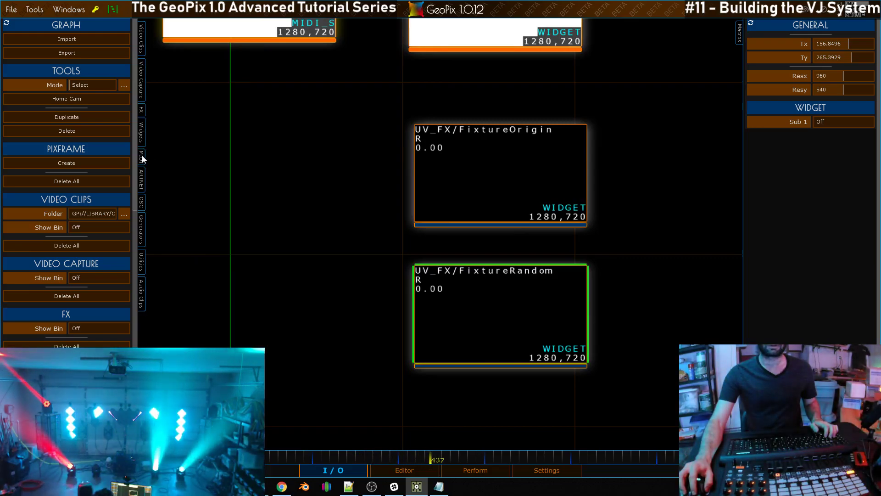
pyautogui.click(141, 157)
pyautogui.scroll(-5, 321, 182)
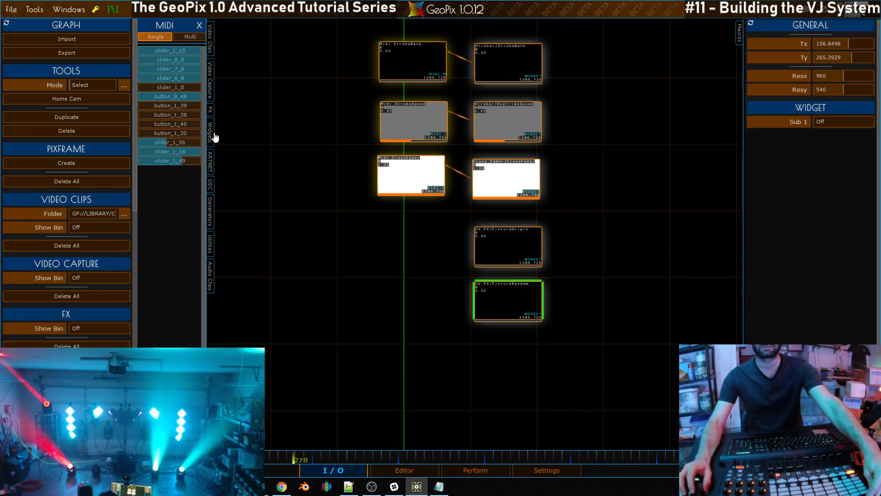
pyautogui.moveTo(186, 159); pyautogui.dragTo(434, 253)
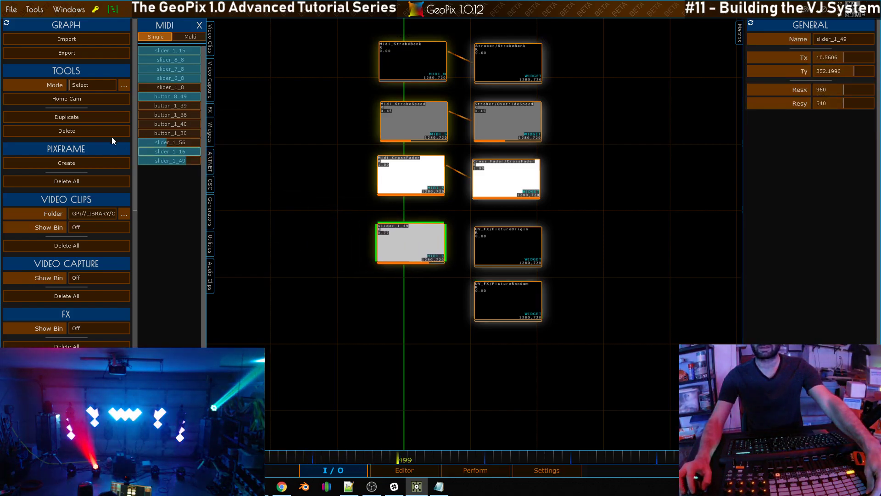
pyautogui.click(176, 169)
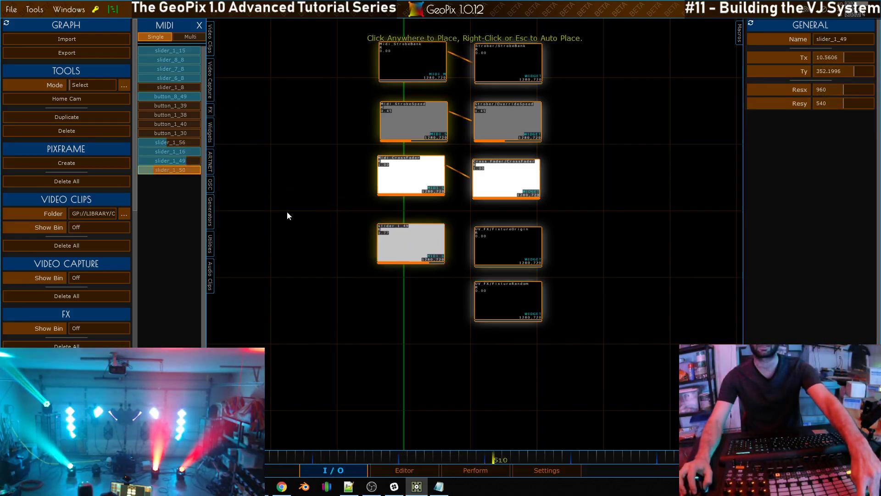
pyautogui.click(416, 305)
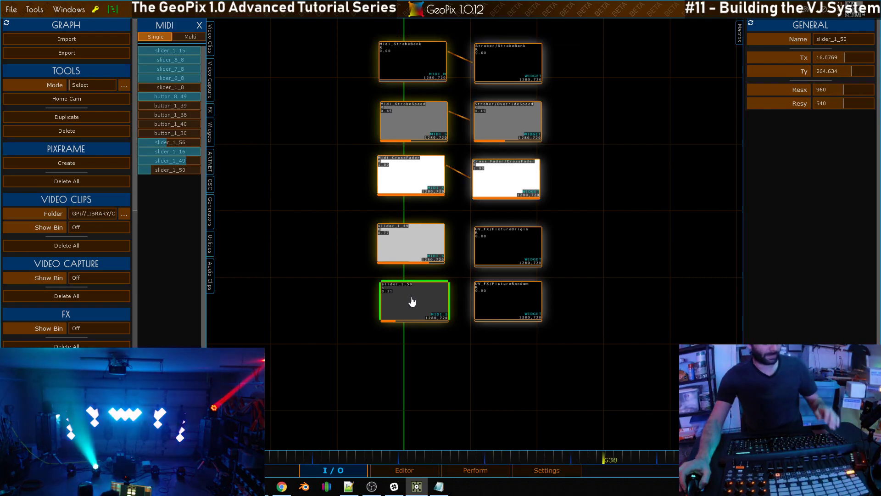
# Step: Rename the slider_1_49 node to Midi_Origin and the slider_1_50 node to Midi_Random
pyautogui.scroll(5, 454, 257)
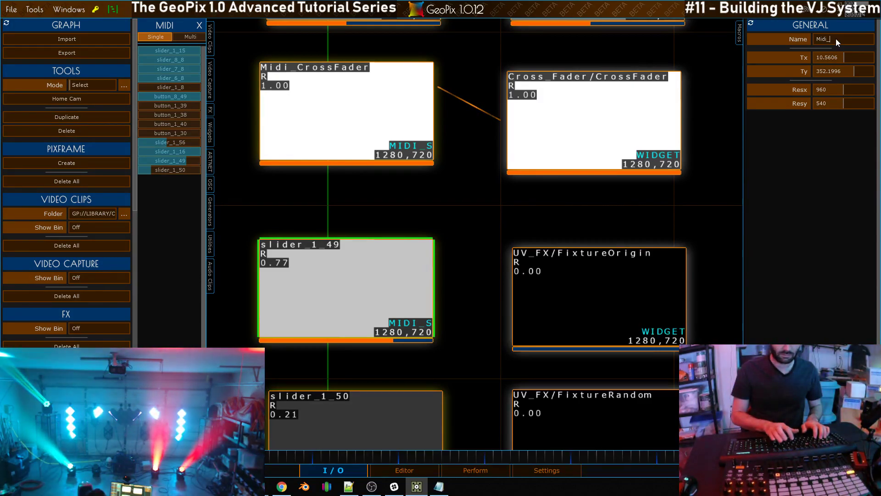
pyautogui.write('gin')
pyautogui.press('Return')
pyautogui.scroll(-2, 414, 379)
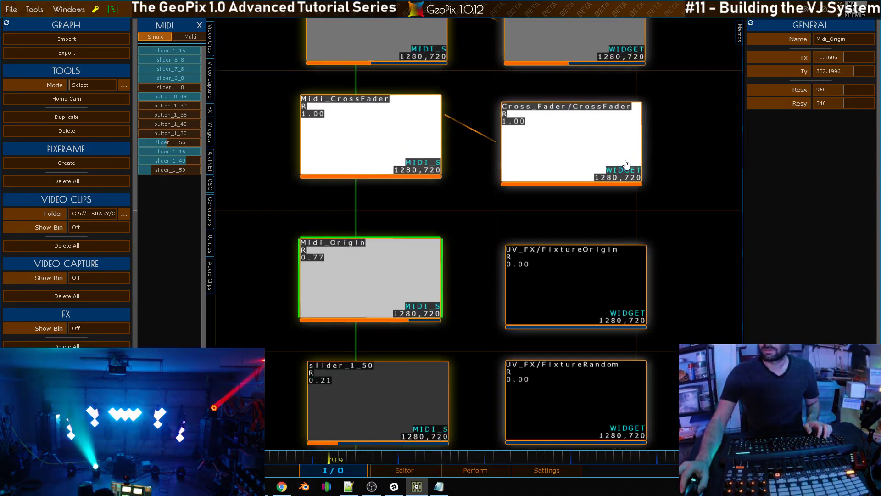
pyautogui.click(414, 379)
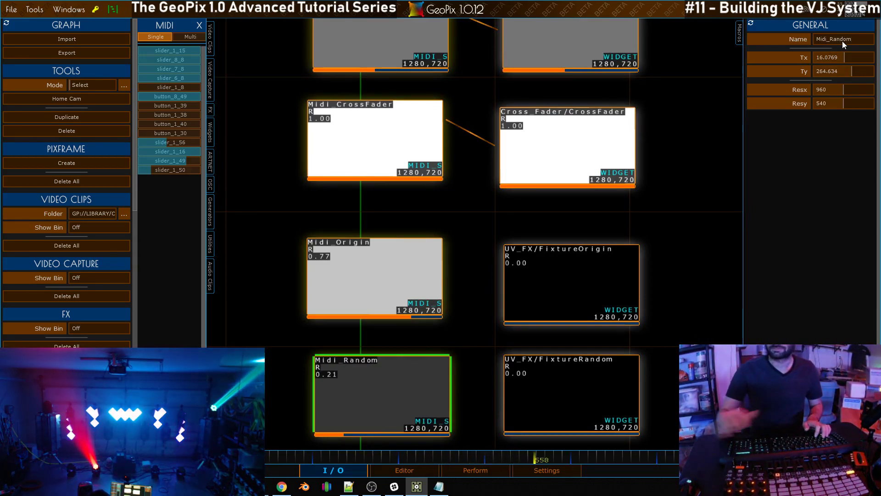
# Step: Connect Midi_Origin to the UV_FX/FixtureOrigin input and Midi_Random to the UV_FX/FixtureRandom input
pyautogui.press('c')
pyautogui.moveTo(496, 238); pyautogui.dragTo(508, 238)
pyautogui.moveTo(506, 349); pyautogui.dragTo(508, 349)
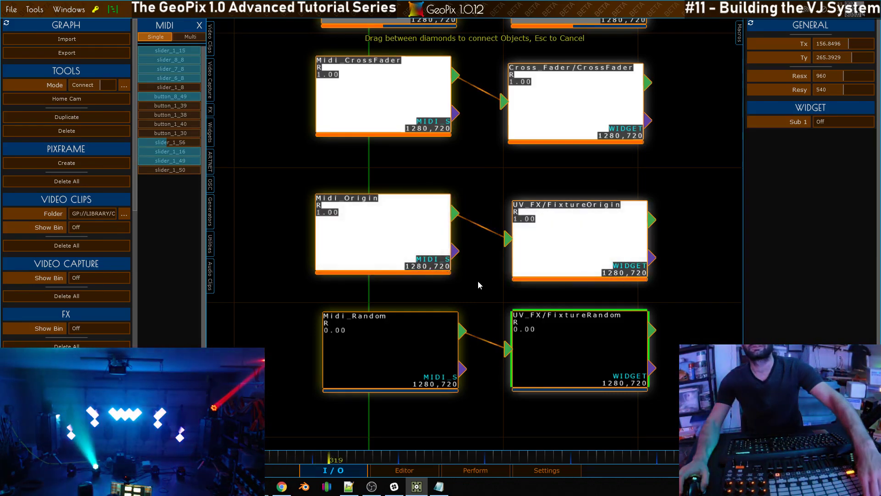
# Step: Review the whole node graph and check the mapped widgets in the performance view
pyautogui.scroll(-6, 491, 298)
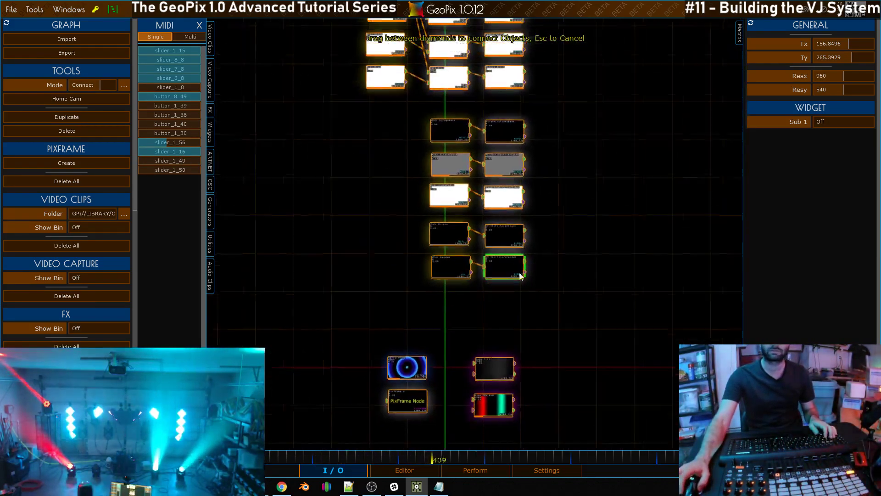
pyautogui.scroll(-3, 534, 306)
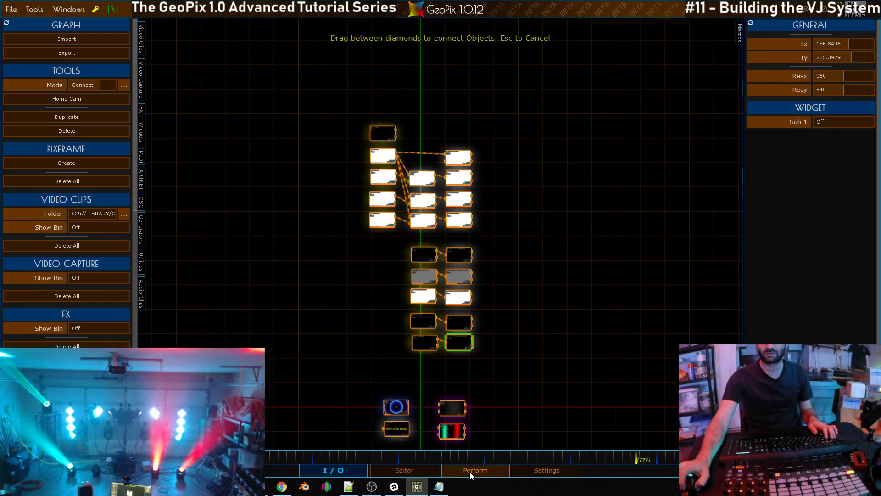
pyautogui.click(469, 472)
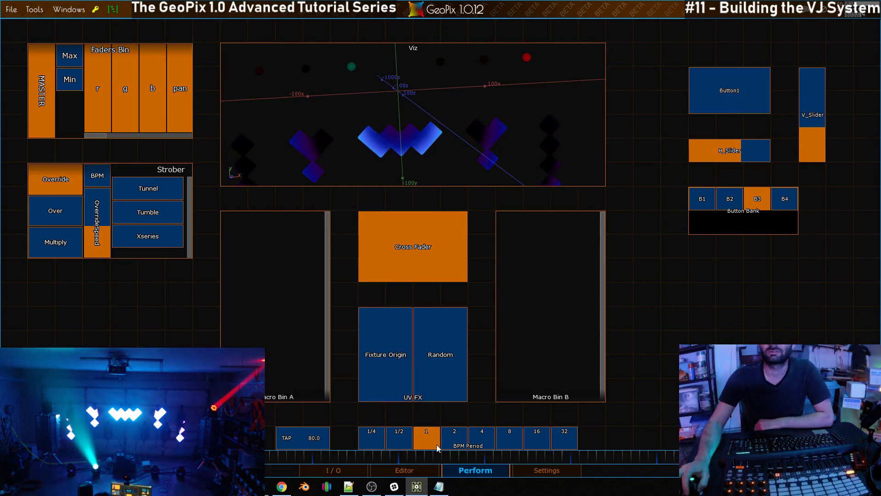
pyautogui.click(354, 472)
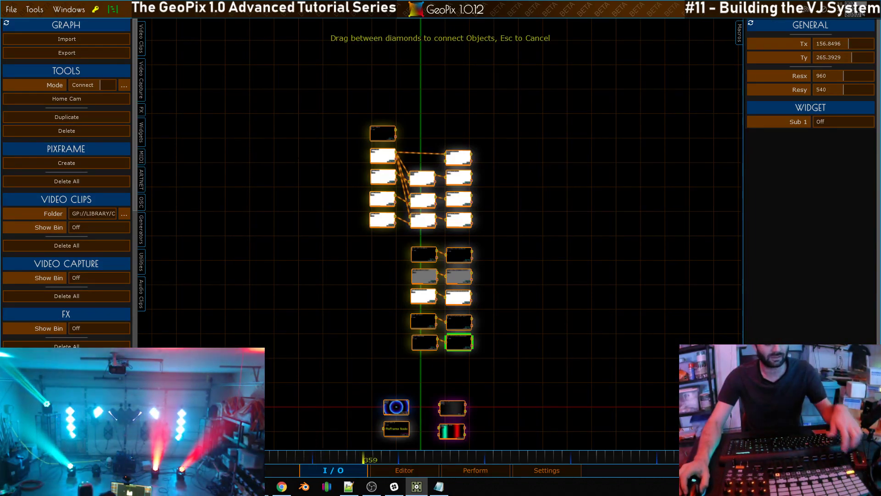
# Step: Leave connect mode and add the Button1/Button, H_Slider/Slider and V_Slider/Slider widget nodes in a column beside the Faders_Bin nodes
pyautogui.press('Escape')
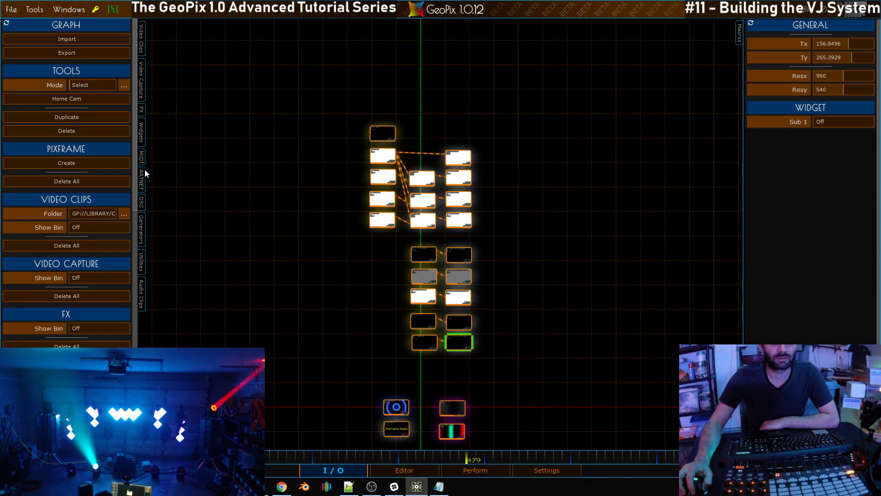
pyautogui.click(142, 133)
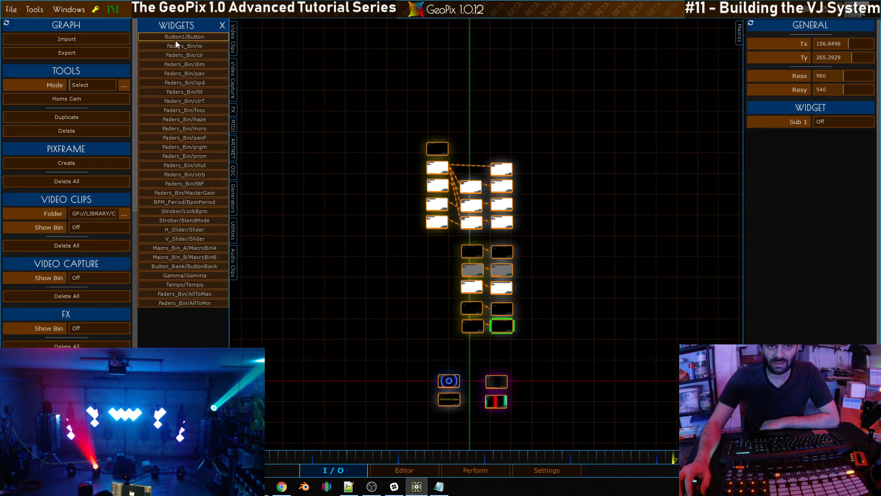
pyautogui.moveTo(239, 70); pyautogui.dragTo(548, 170)
pyautogui.click(530, 158)
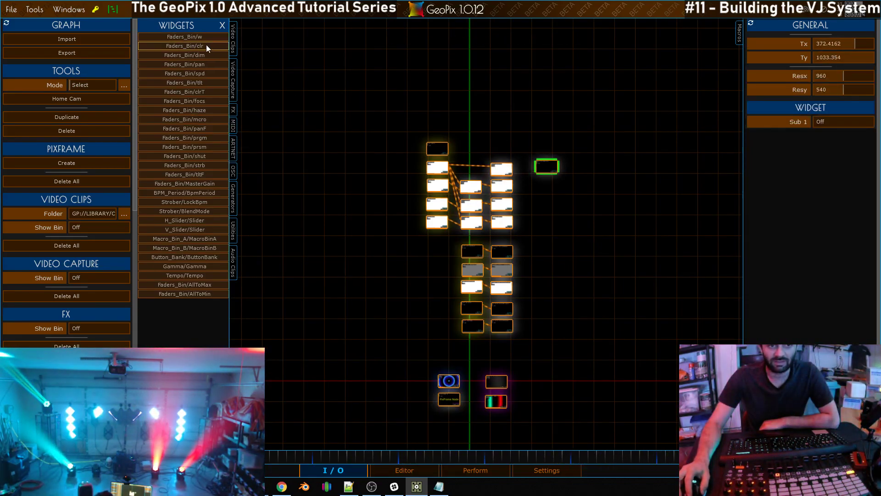
pyautogui.click(158, 220)
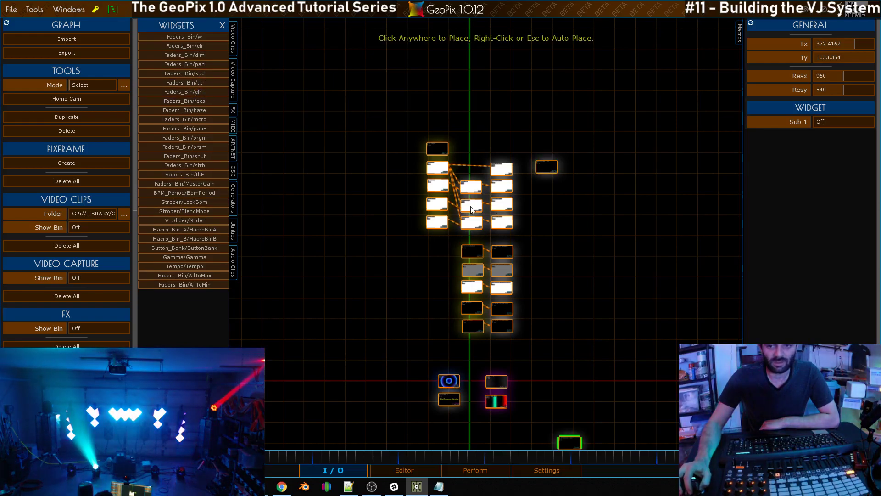
pyautogui.click(544, 187)
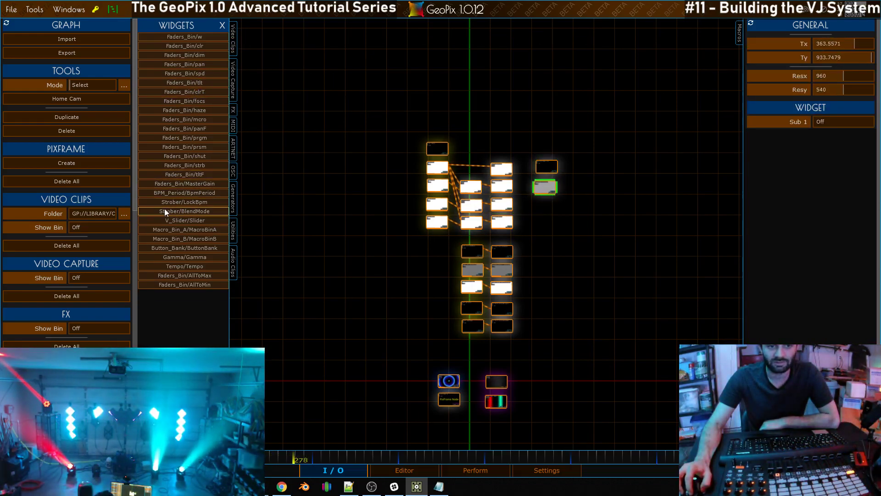
pyautogui.click(194, 220)
pyautogui.click(543, 211)
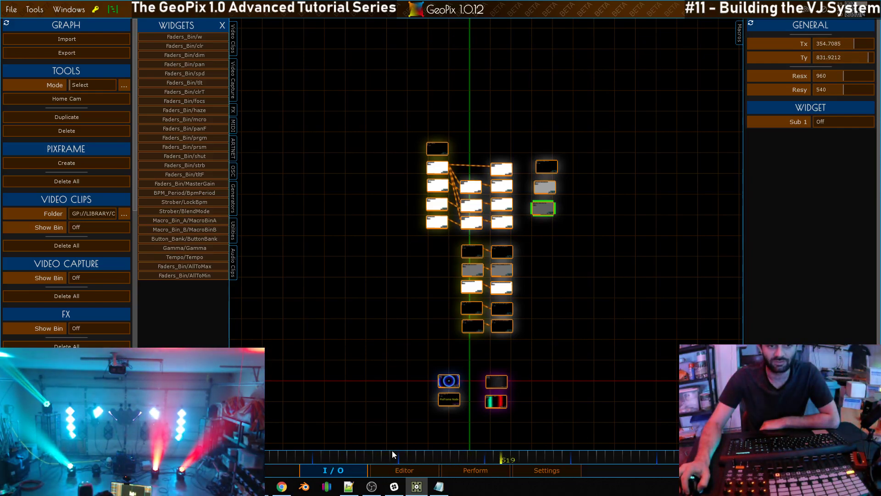
# Step: Check the button bank in the performance view and add the Button_Bank/ButtonBank widget node below the V_Slider/Slider node in the I/O graph
pyautogui.click(479, 470)
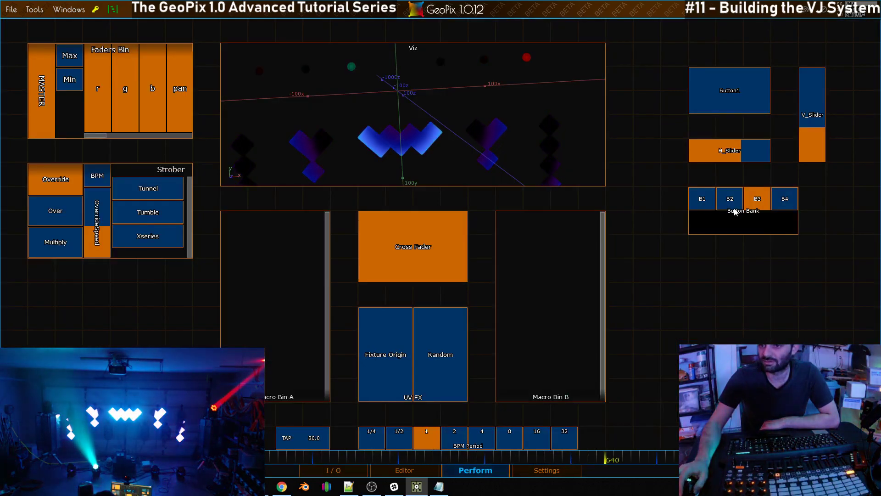
pyautogui.click(334, 470)
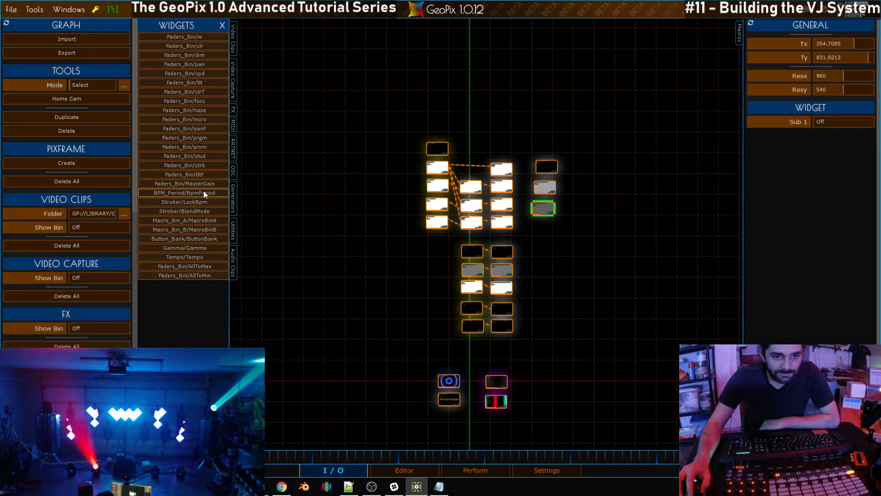
pyautogui.click(199, 239)
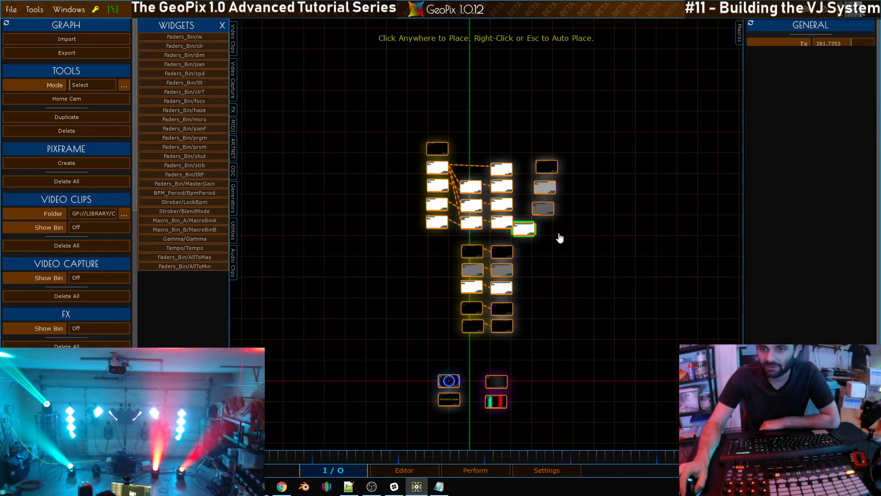
pyautogui.click(547, 234)
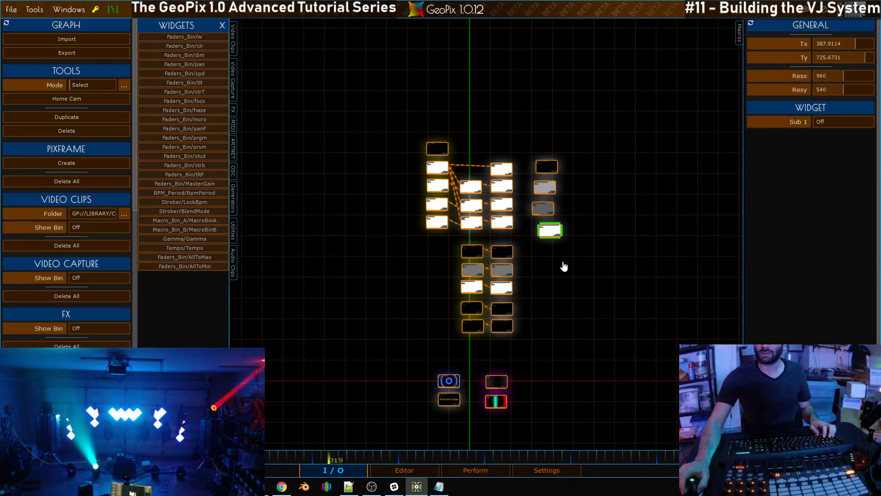
# Step: Move the Button1, H_Slider, V_Slider and Button_Bank widget nodes together away from the MIDI graph, with Button1 at about Tx 609, Ty 597
pyautogui.scroll(10, 558, 234)
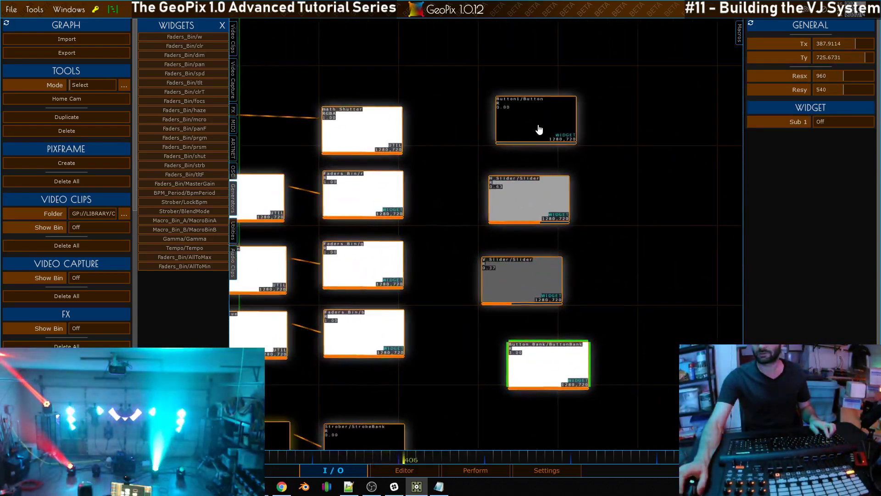
pyautogui.click(537, 129)
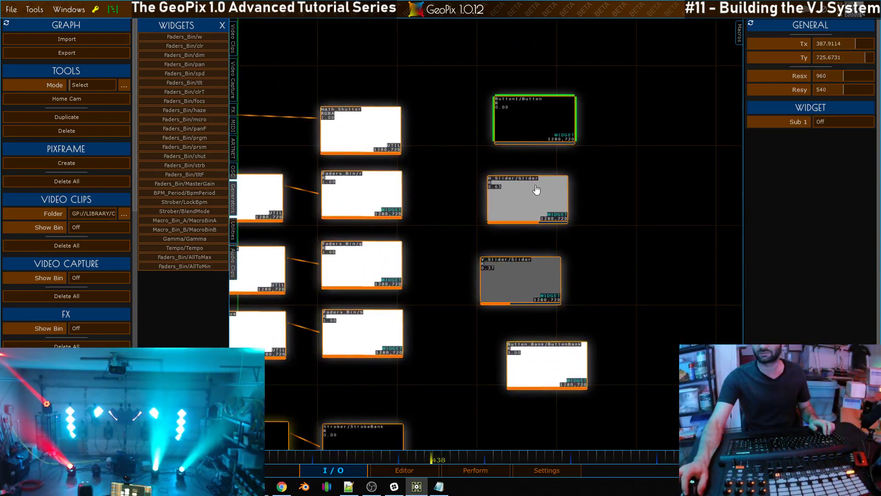
pyautogui.keyDown('shift'); pyautogui.click(536, 181); pyautogui.keyUp('shift')
pyautogui.keyDown('shift'); pyautogui.click(531, 283); pyautogui.keyUp('shift')
pyautogui.keyDown('shift'); pyautogui.click(546, 363); pyautogui.keyUp('shift')
pyautogui.scroll(-8, 562, 163)
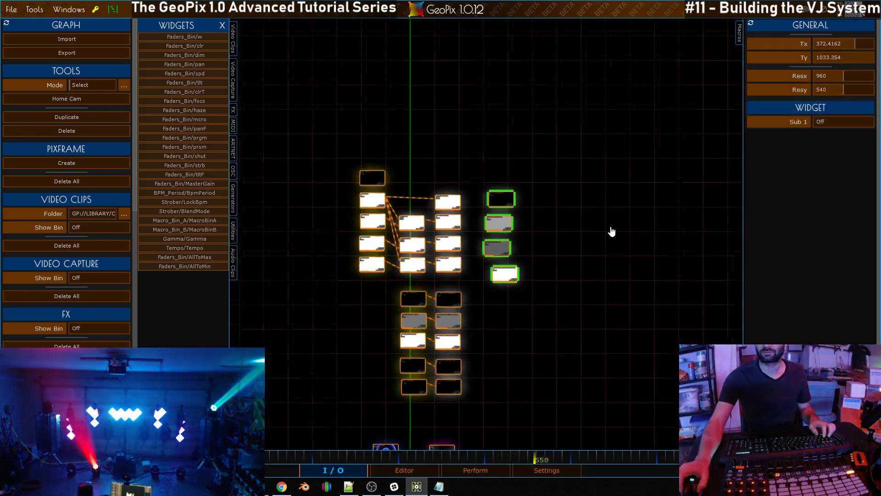
pyautogui.moveTo(606, 235); pyautogui.dragTo(565, 177)
pyautogui.moveTo(600, 230); pyautogui.dragTo(470, 176)
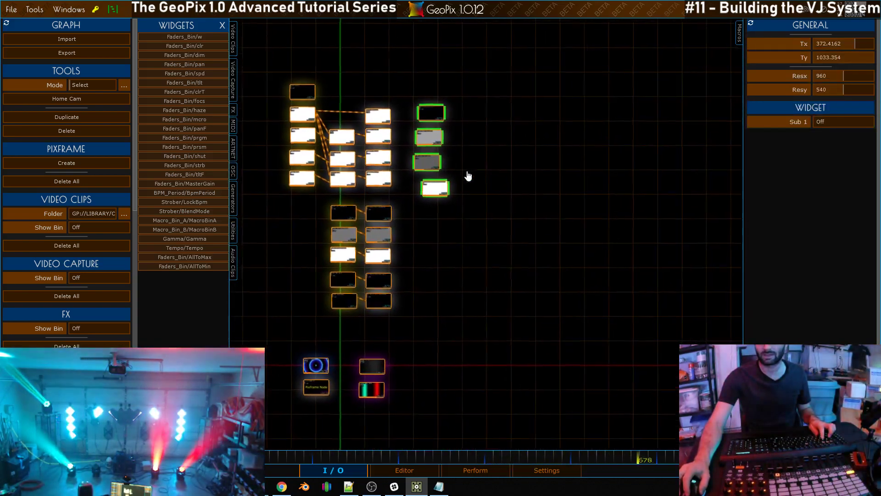
pyautogui.press('g')
pyautogui.scroll(5, 477, 223)
pyautogui.click(613, 267)
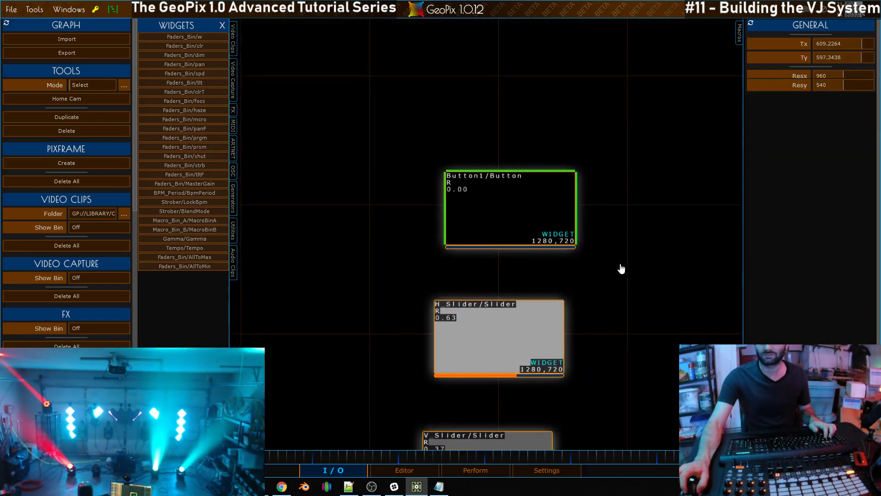
# Step: Move the H_Slider/Slider and V_Slider/Slider nodes up into an evenly spaced column beneath the Button1/Button node
pyautogui.moveTo(490, 329); pyautogui.dragTo(472, 256)
pyautogui.click(472, 256)
pyautogui.press('g')
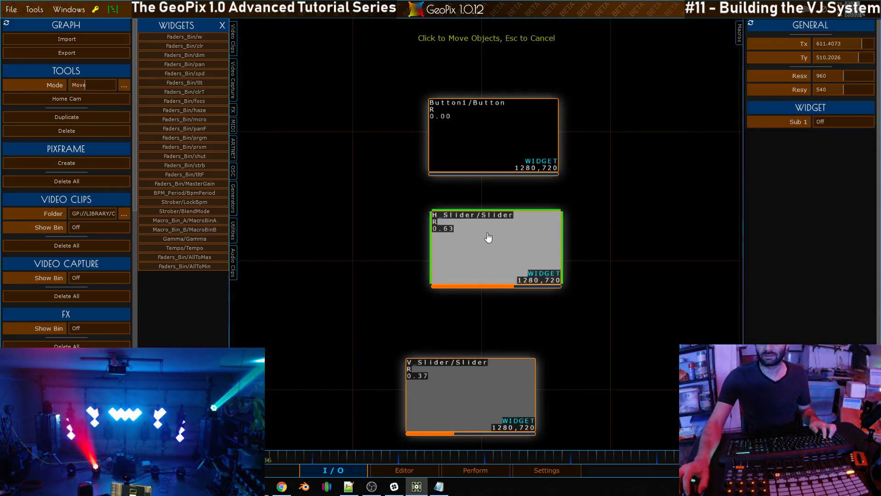
pyautogui.click(485, 235)
pyautogui.moveTo(605, 330); pyautogui.dragTo(592, 166)
pyautogui.click(435, 235)
pyautogui.press('g')
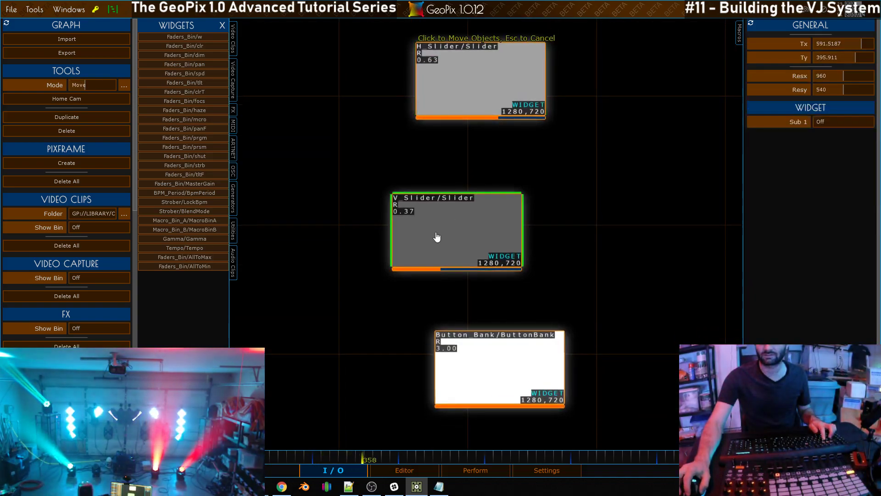
pyautogui.moveTo(639, 267); pyautogui.dragTo(636, 193)
# Step: Move the Button_Bank/ButtonBank node beneath V_Slider/Slider at about Tx 608, Ty 324, and leave move mode
pyautogui.click(504, 289)
pyautogui.press('g')
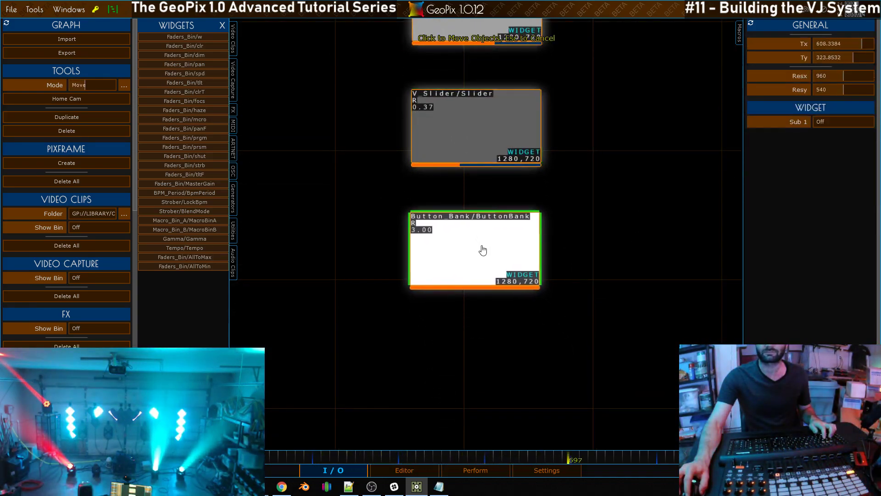
pyautogui.scroll(-5, 482, 250)
pyautogui.scroll(2, 499, 205)
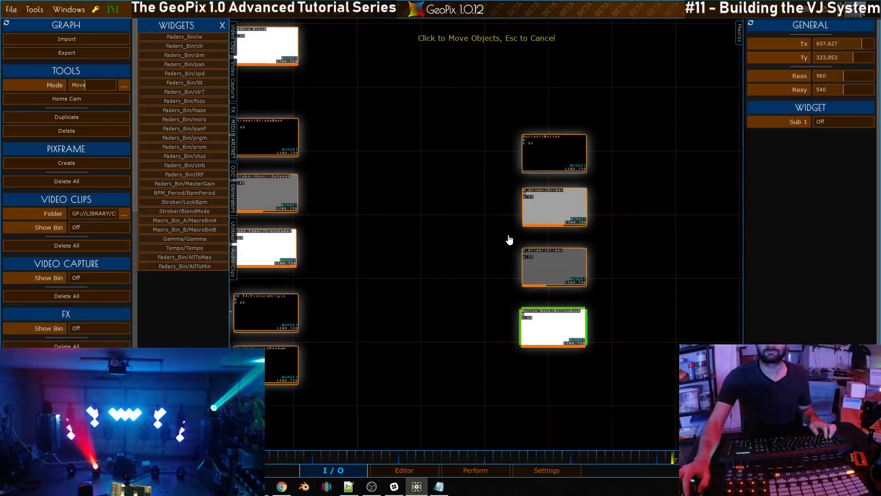
pyautogui.scroll(3, 505, 234)
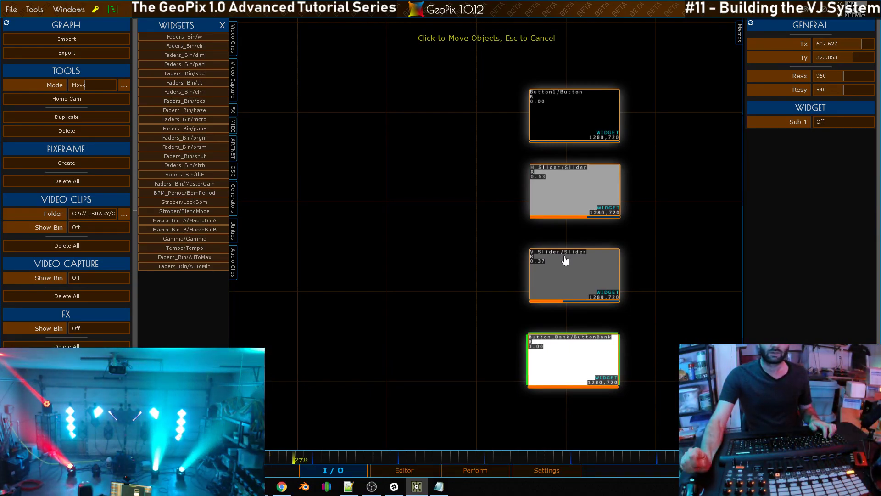
pyautogui.scroll(-2, 560, 228)
pyautogui.scroll(2, 561, 228)
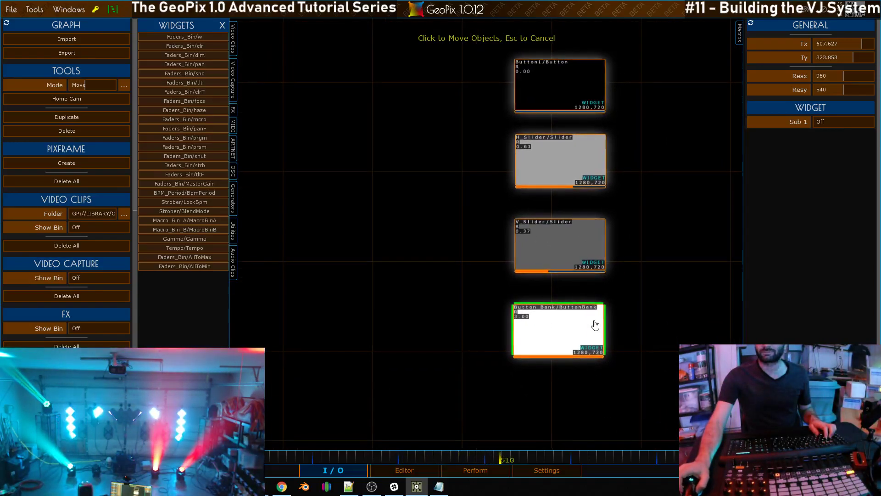
pyautogui.press('Escape')
# Step: Examine the PixFrame_0 node's attributes and the column of widget nodes in the graph
pyautogui.scroll(1, 565, 352)
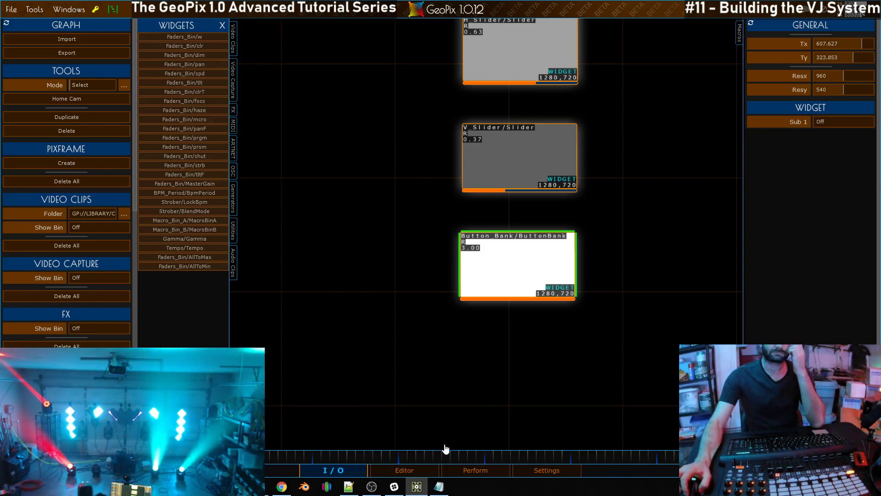
pyautogui.scroll(-3, 403, 290)
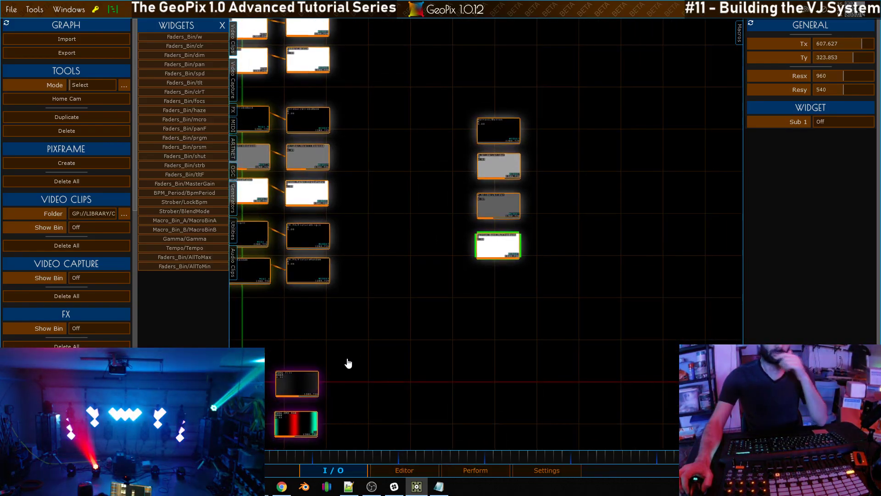
pyautogui.scroll(3, 385, 376)
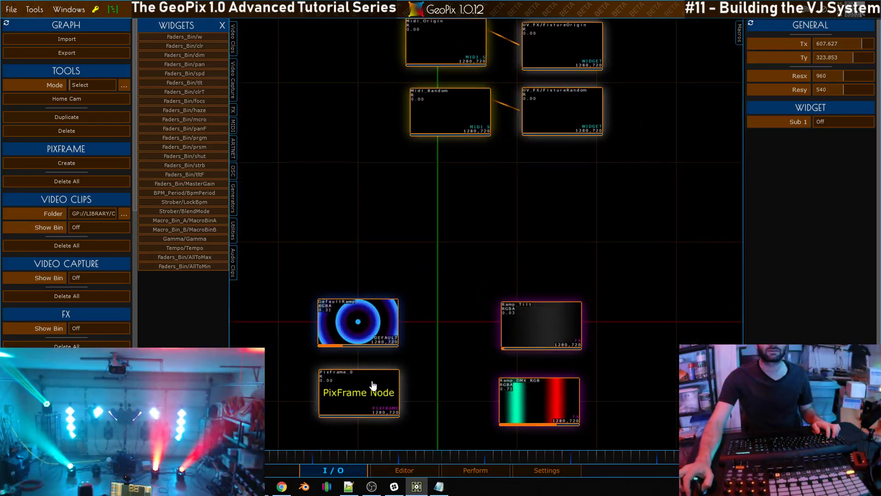
pyautogui.click(387, 398)
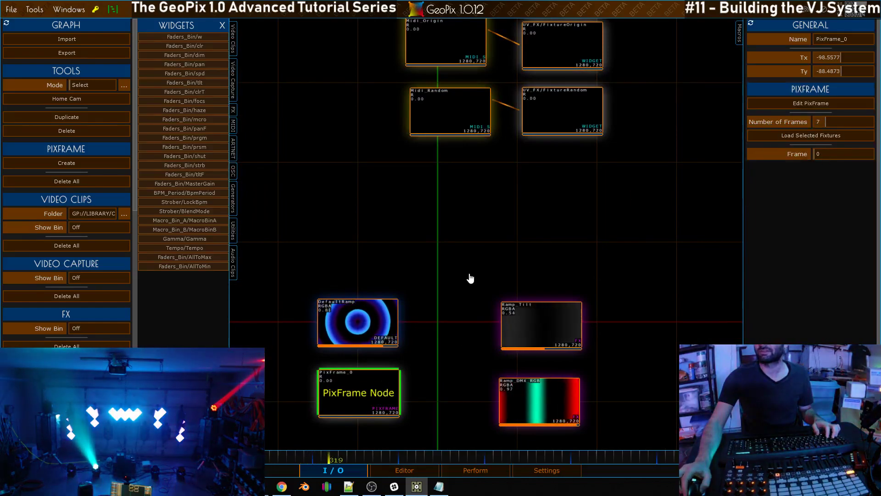
pyautogui.scroll(-2, 468, 279)
pyautogui.scroll(2, 562, 183)
pyautogui.scroll(2, 633, 249)
pyautogui.scroll(1, 519, 283)
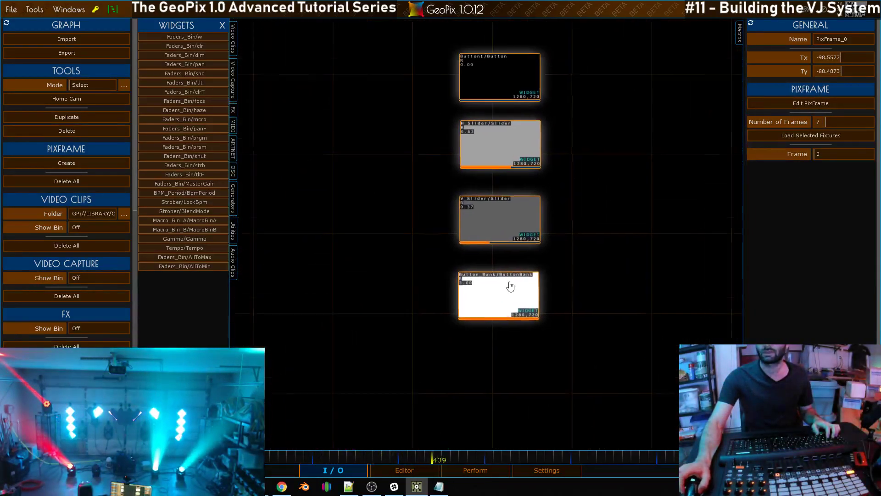
# Step: Extend the Button Bank widget's button labels to B1,B2,B3,B4,B5,B6,B7 in the performance layout and finish editing
pyautogui.click(473, 469)
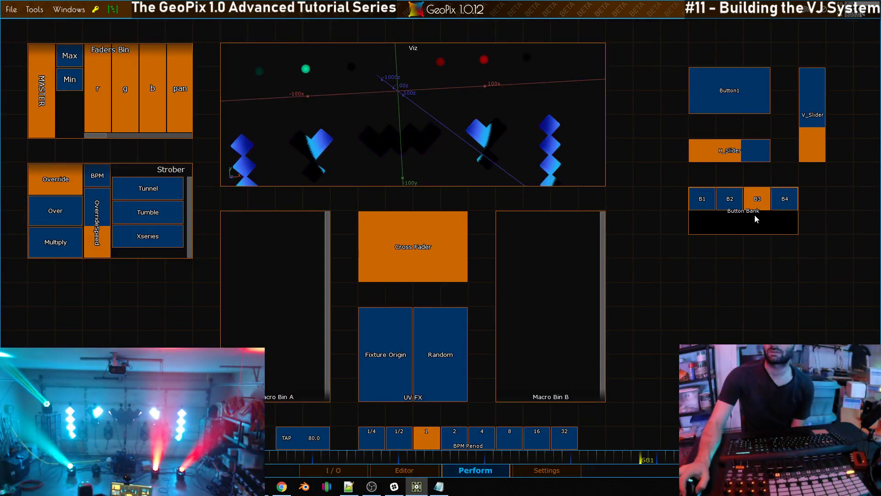
pyautogui.click(476, 470)
pyautogui.click(744, 222)
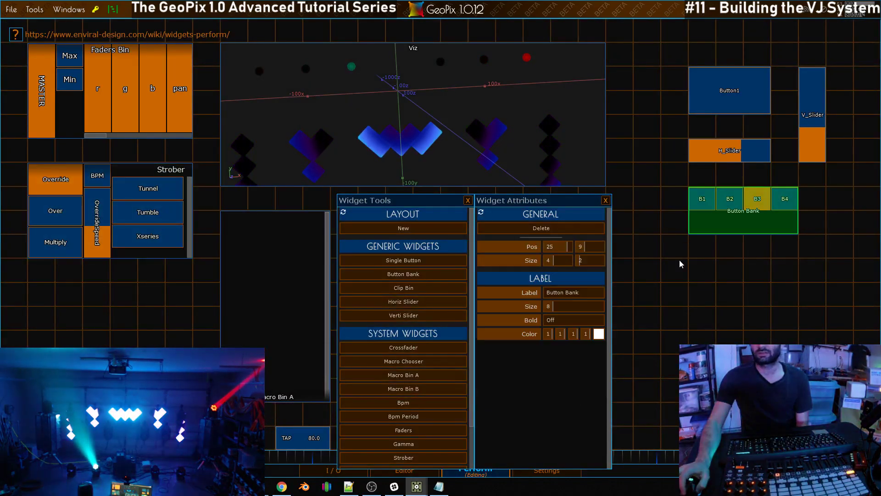
pyautogui.click(588, 394)
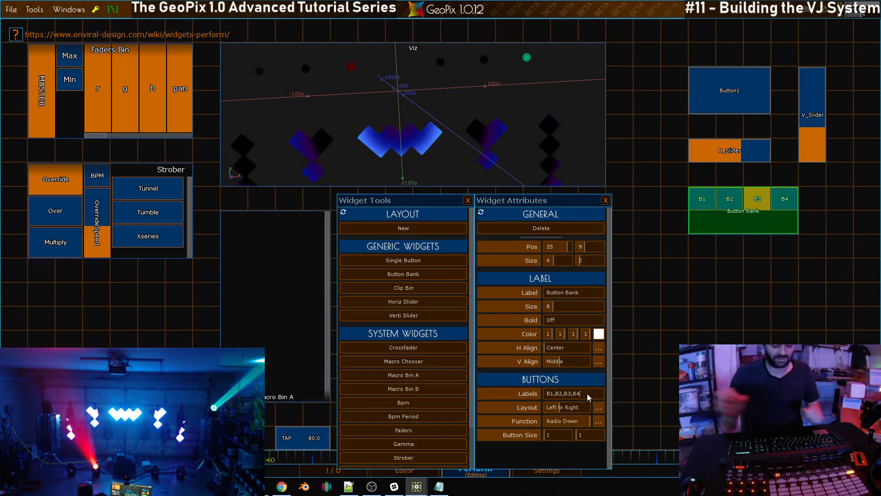
pyautogui.write(',B5')
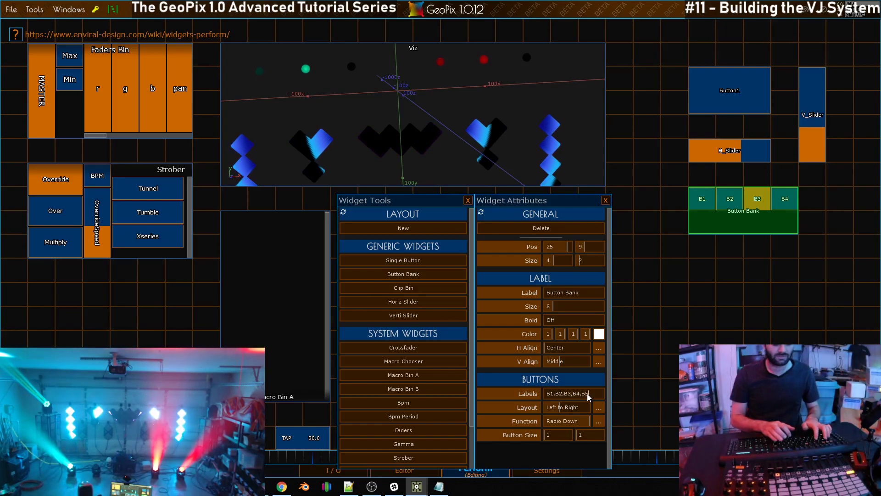
pyautogui.write(',B6,B7')
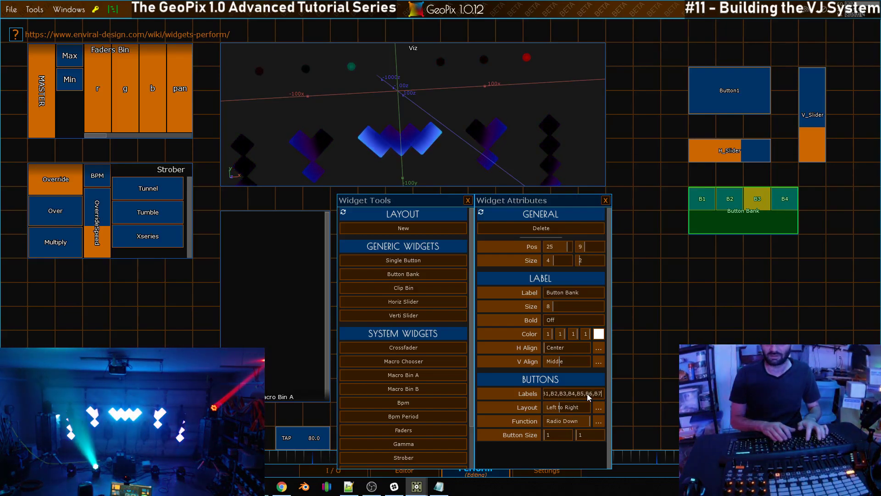
pyautogui.press('Return')
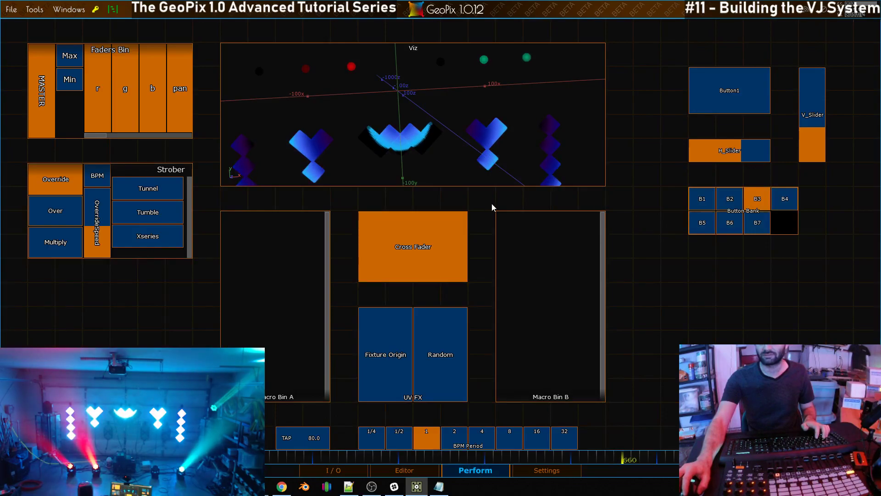
pyautogui.click(467, 200)
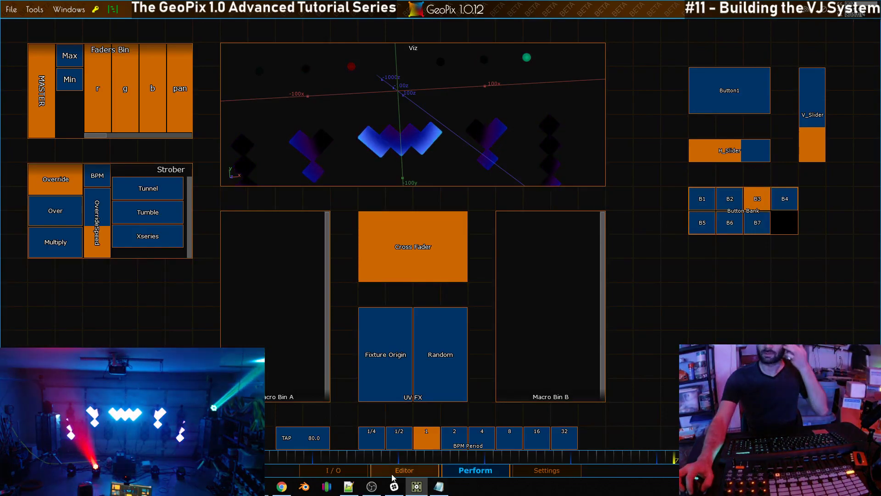
# Step: Create a multi MIDI node from button_1_1 through button_1_7 in the I/O graph, placed beside Button_Bank at about Tx 484, Ty 323
pyautogui.click(336, 473)
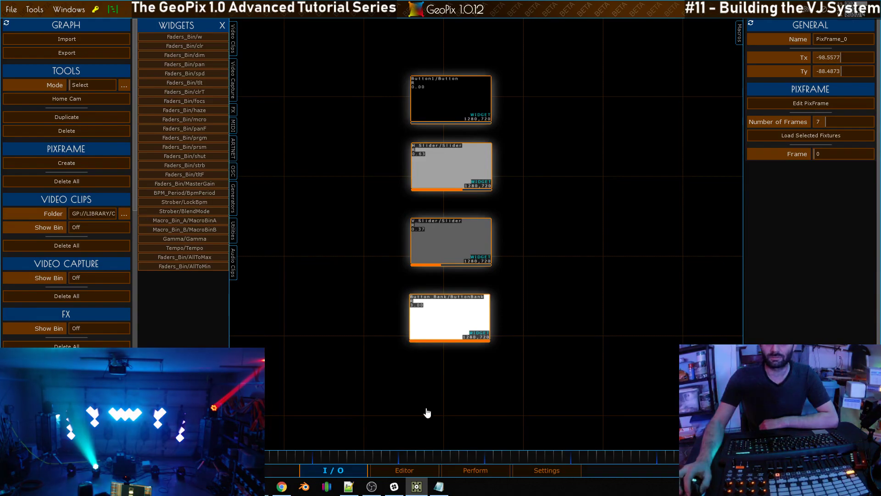
pyautogui.click(222, 23)
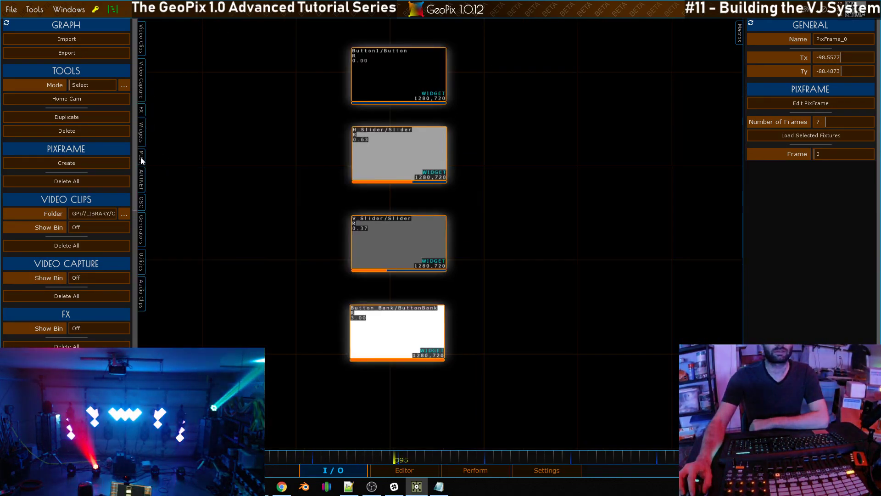
pyautogui.click(142, 156)
pyautogui.click(196, 35)
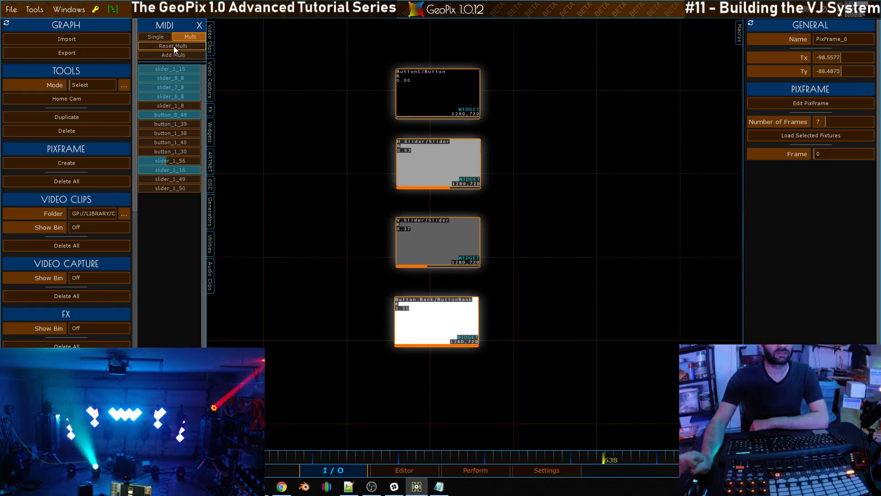
pyautogui.scroll(-5, 504, 229)
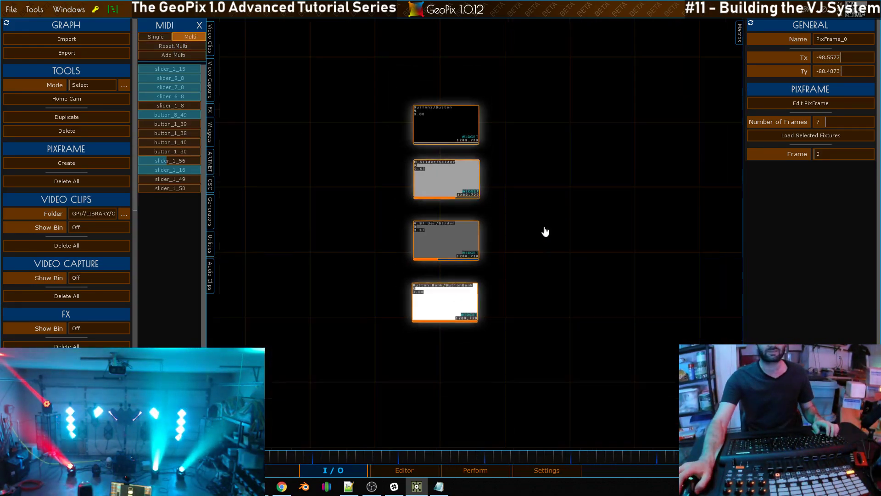
pyautogui.moveTo(407, 243); pyautogui.dragTo(437, 238)
pyautogui.scroll(3, 437, 237)
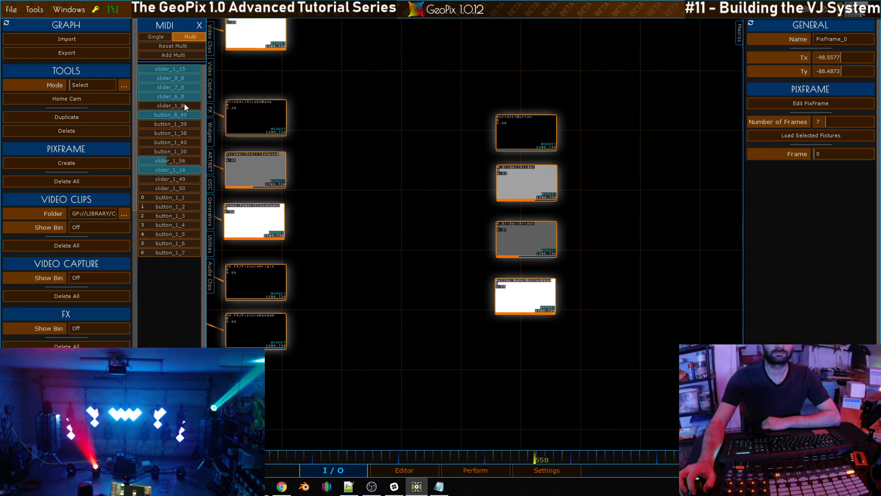
pyautogui.click(181, 54)
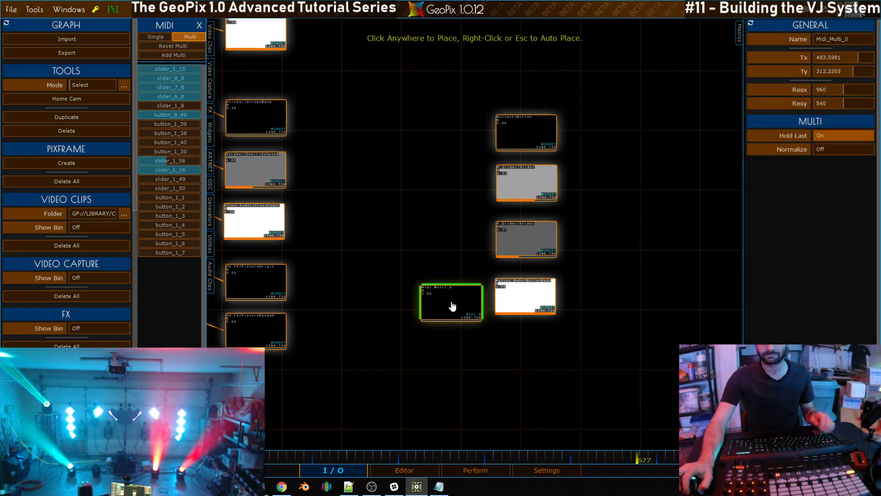
pyautogui.click(449, 299)
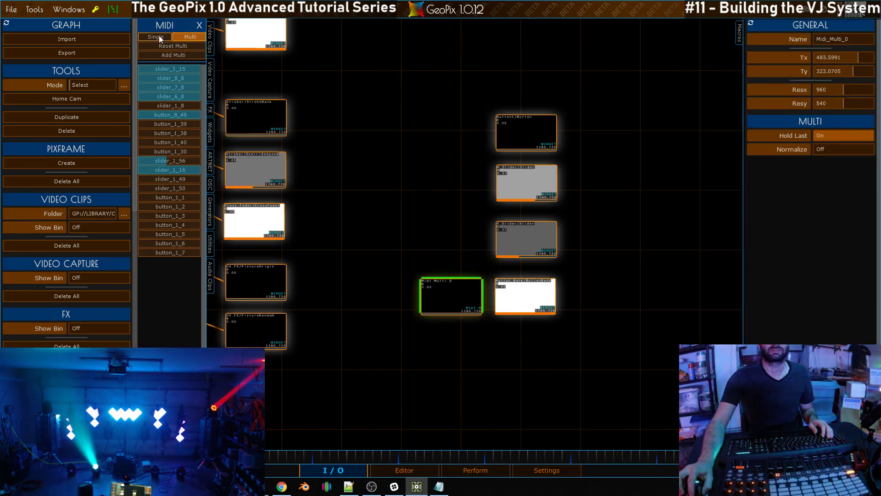
# Step: Close the MIDI bin and rename the multi MIDI node as Midi_JamBank
pyautogui.click(199, 26)
pyautogui.scroll(5, 389, 262)
pyautogui.moveTo(390, 261); pyautogui.dragTo(375, 145)
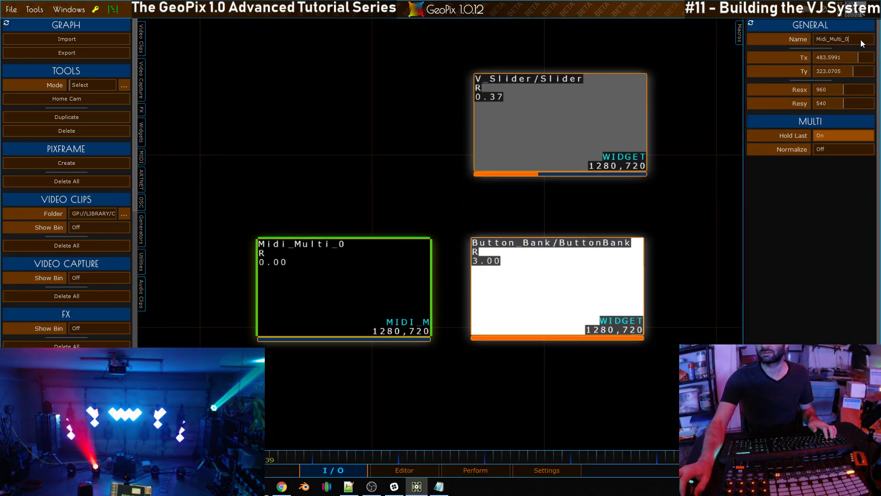
pyautogui.write('Midi_')
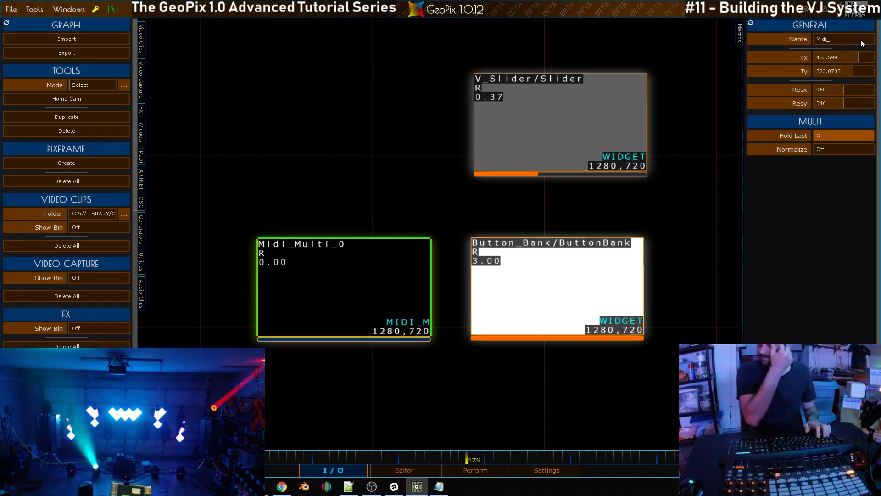
pyautogui.write('JamBank')
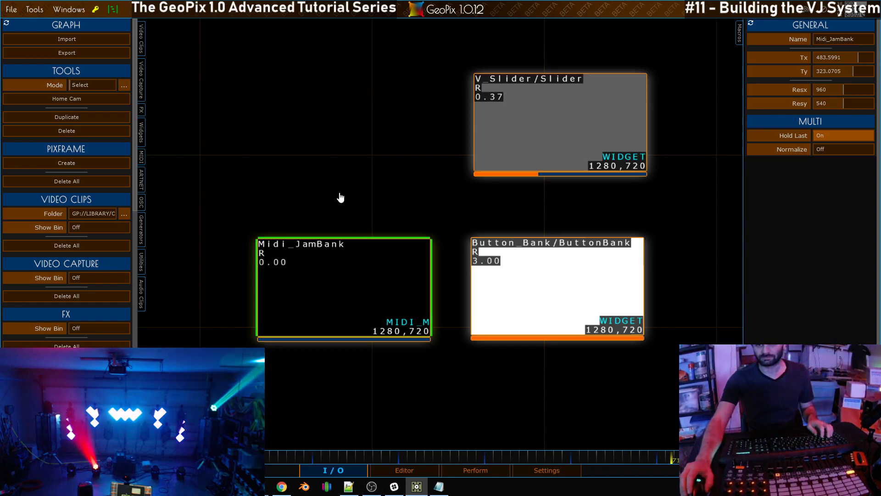
# Step: Shift Midi_JamBank away from the button bank to about Tx 470, Ty 323, and connect its output to the Button_Bank/ButtonBank input
pyautogui.write('g')
pyautogui.click(361, 281)
pyautogui.press('c')
pyautogui.press('Escape')
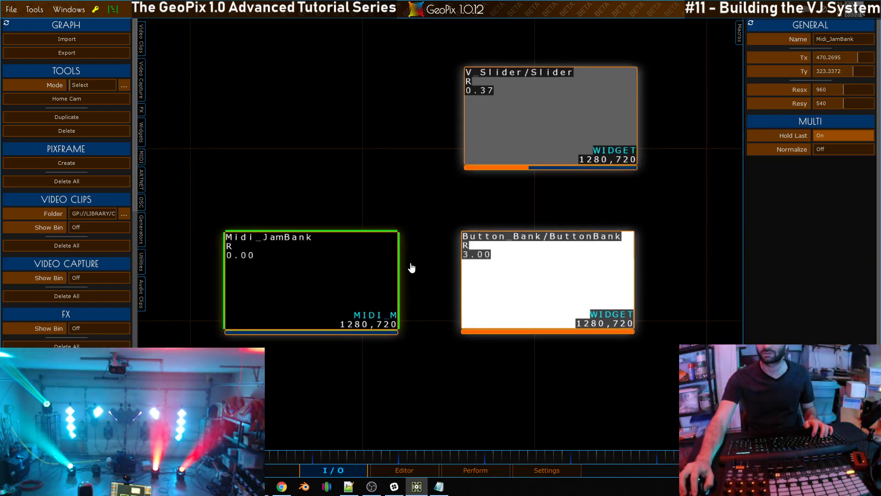
pyautogui.press('c')
pyautogui.moveTo(447, 284); pyautogui.dragTo(455, 280)
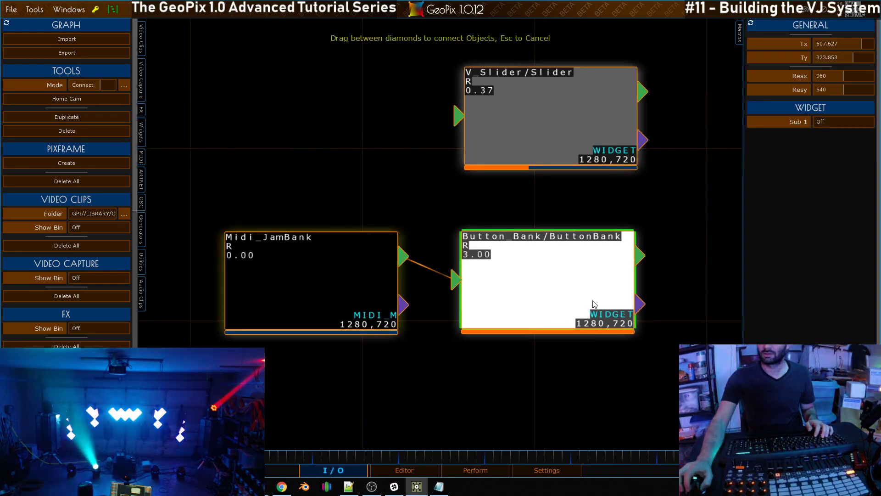
pyautogui.scroll(-5, 563, 284)
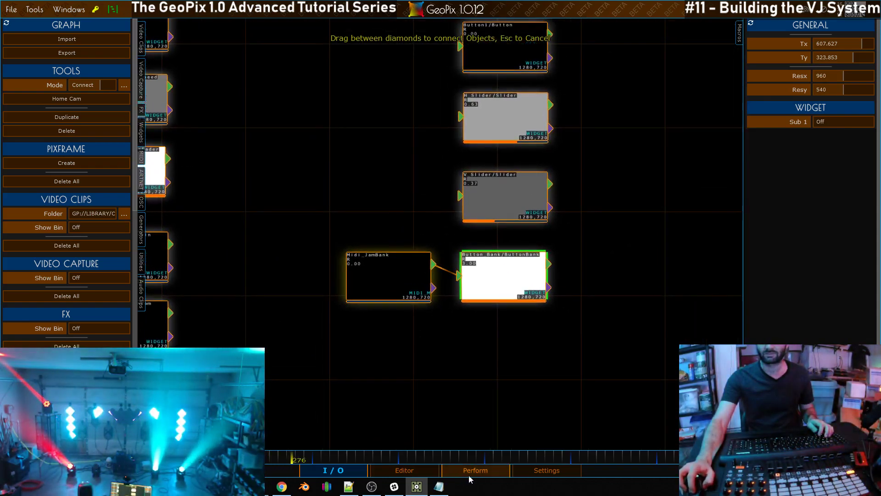
pyautogui.press('Escape')
# Step: Test the Midi_JamBank mapping on the button bank in the performance view and compare the two connected nodes in the I/O graph
pyautogui.click(388, 275)
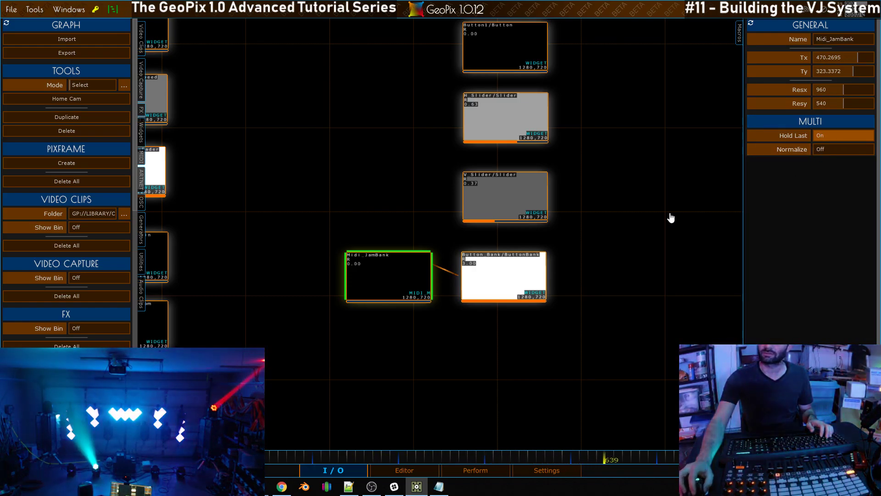
pyautogui.click(476, 470)
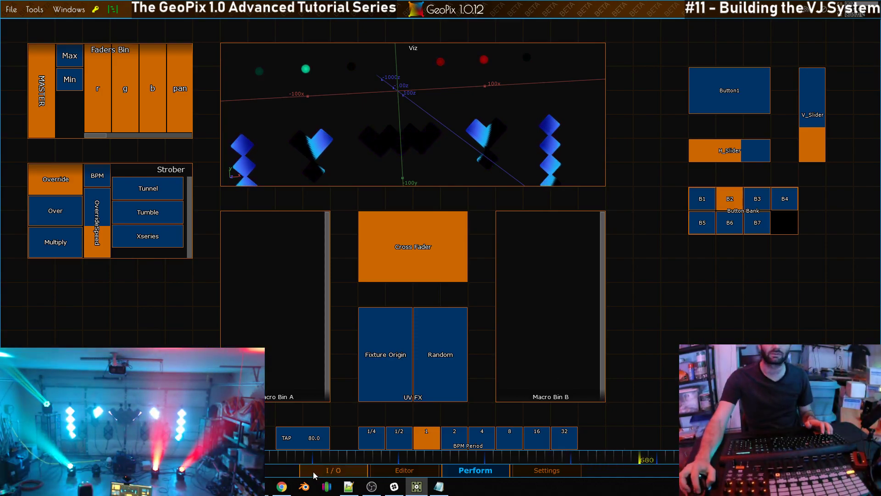
pyautogui.click(333, 470)
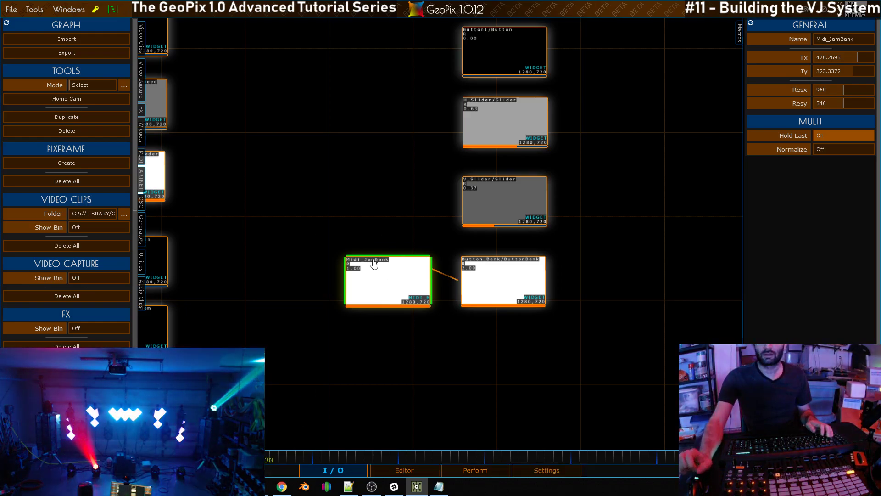
pyautogui.scroll(2, 403, 210)
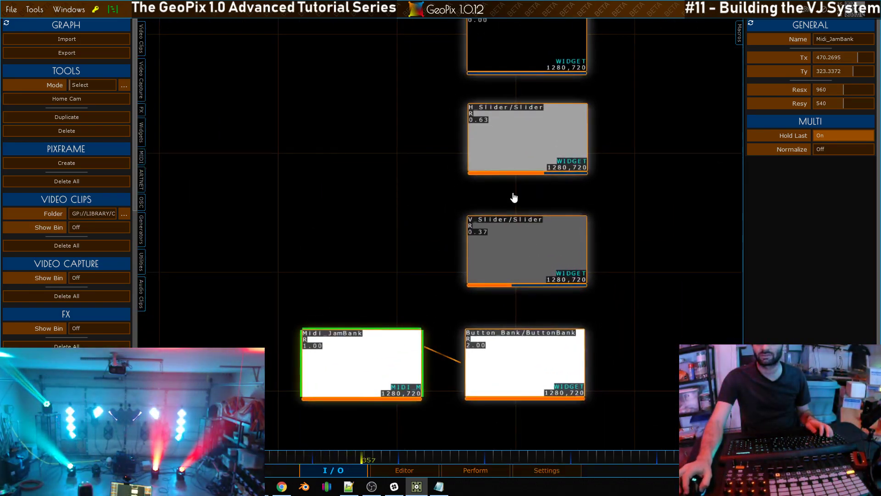
# Step: Add a single MIDI node for slider_2_8 to the left of V_Slider/Slider, at about Tx 466, Ty 418
pyautogui.moveTo(338, 194); pyautogui.dragTo(349, 197)
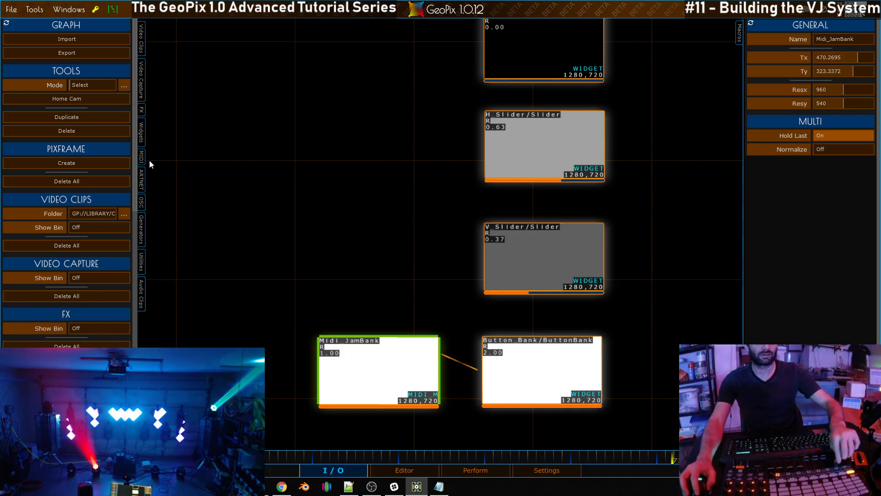
pyautogui.click(144, 132)
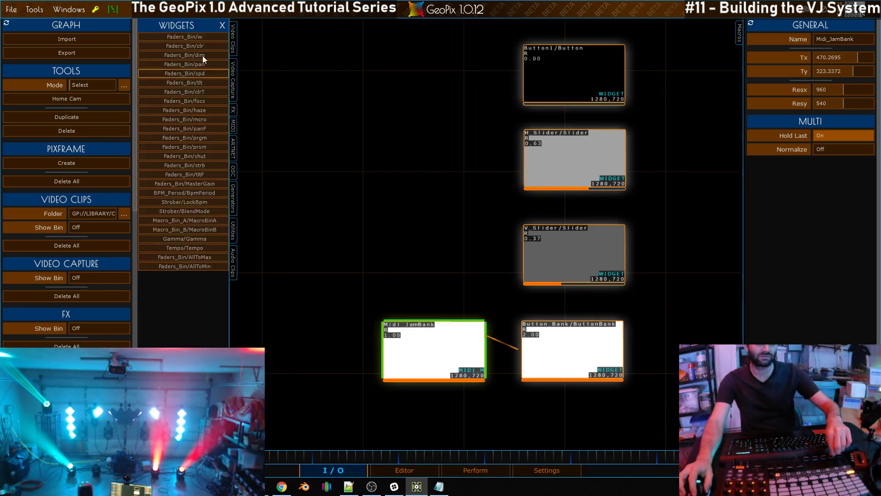
pyautogui.click(137, 144)
pyautogui.click(146, 165)
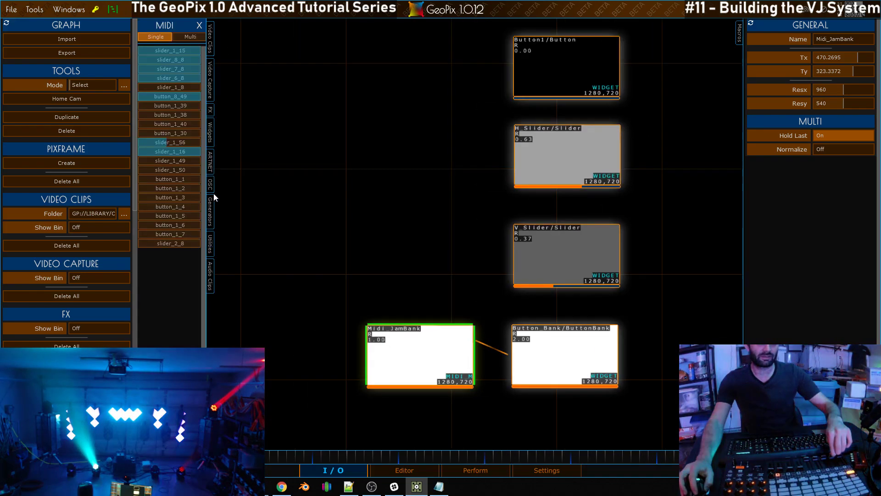
pyautogui.click(185, 244)
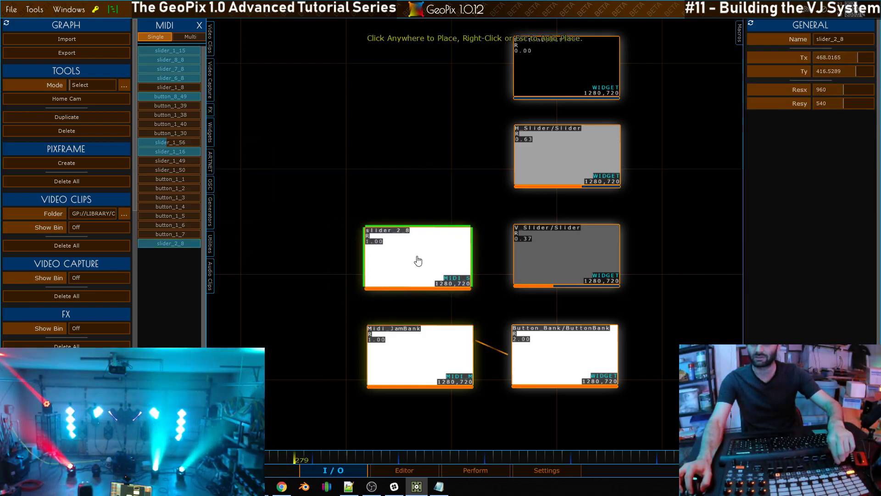
pyautogui.click(439, 261)
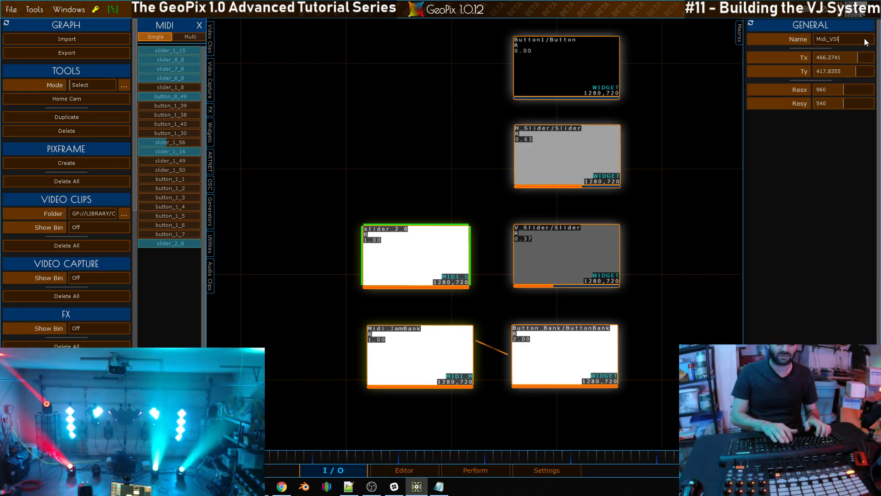
# Step: Rename the slider_2_8 node as Midi_VSlider and connect its output to the V_Slider/Slider input
pyautogui.press('c')
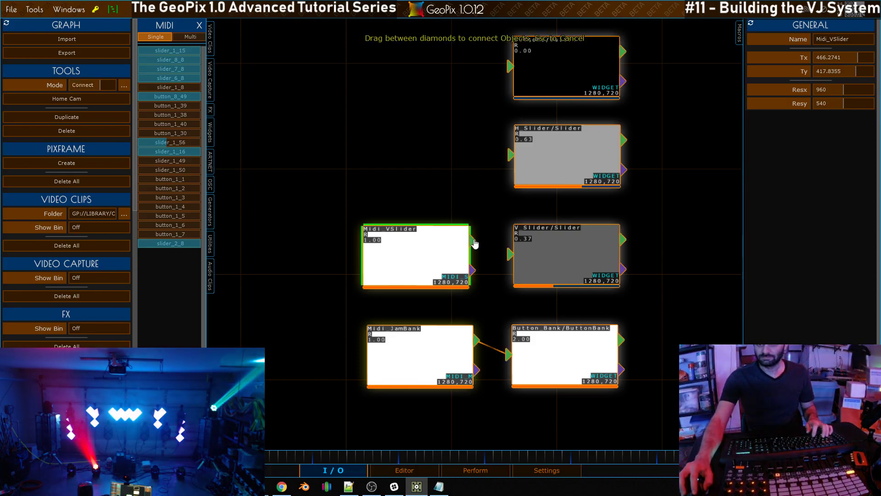
pyautogui.moveTo(503, 254); pyautogui.dragTo(507, 254)
pyautogui.moveTo(455, 131); pyautogui.dragTo(445, 231)
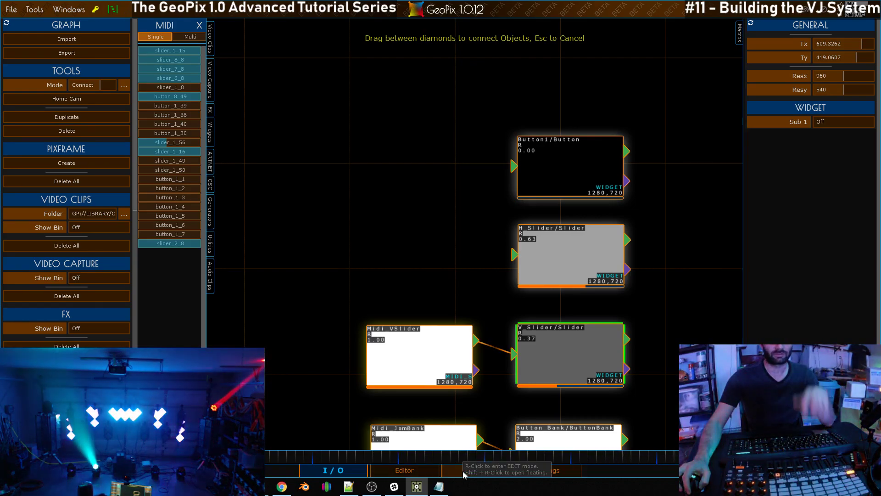
# Step: Open the performance layout for editing, delete the H_Slider widget and move Button1 below the Button Bank
pyautogui.click(463, 471)
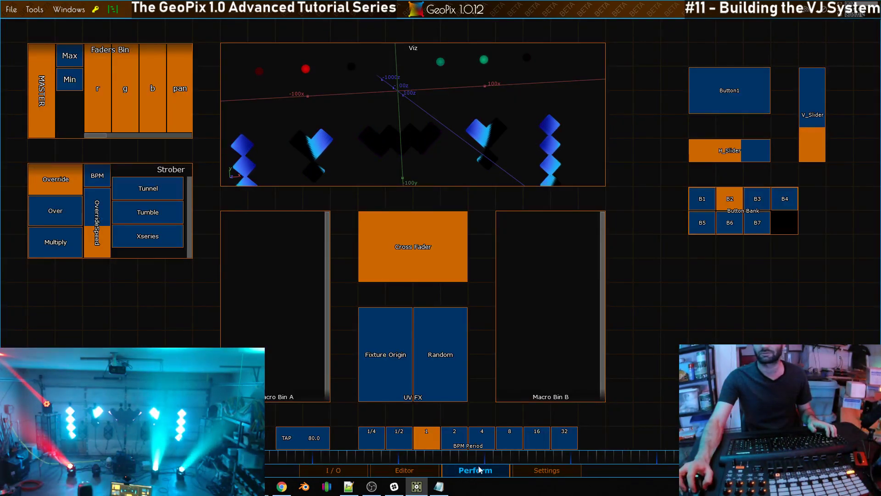
pyautogui.click(479, 470)
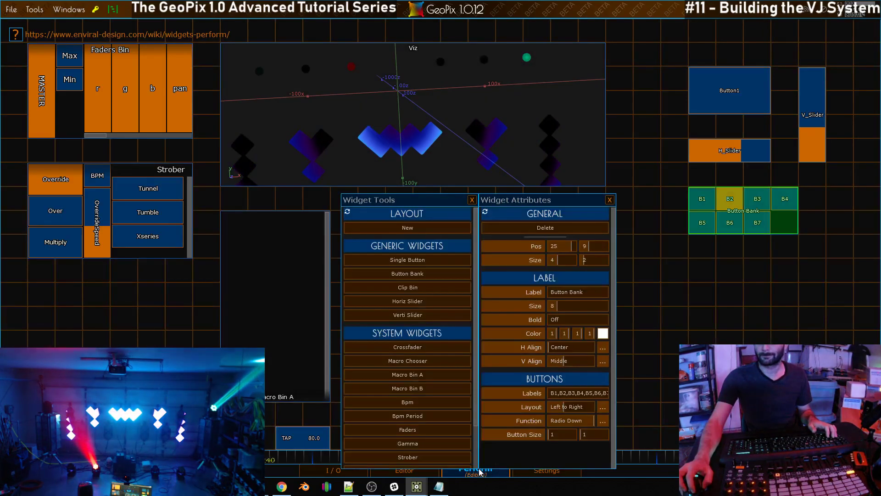
pyautogui.click(730, 150)
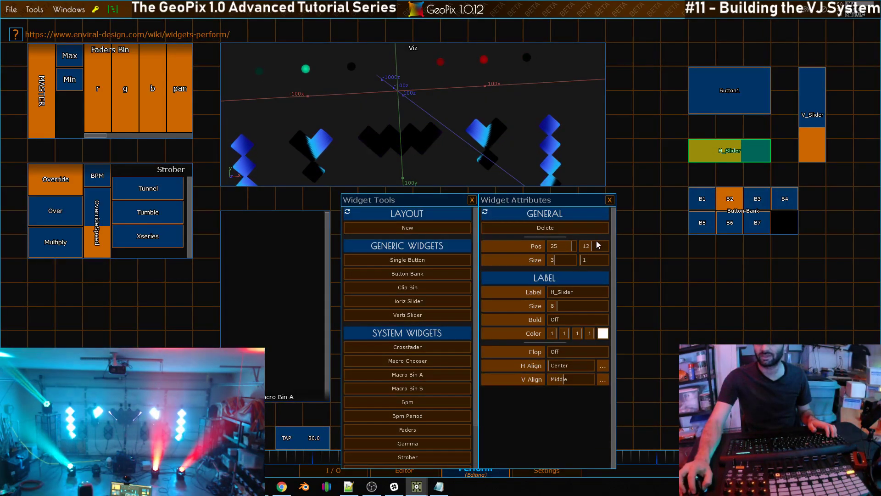
pyautogui.click(573, 228)
pyautogui.click(728, 95)
pyautogui.moveTo(728, 96); pyautogui.dragTo(797, 317)
# Step: Move the V_Slider widget to position 25, 12 and label it V_Slider_1
pyautogui.moveTo(812, 133); pyautogui.dragTo(702, 133)
pyautogui.click(585, 293)
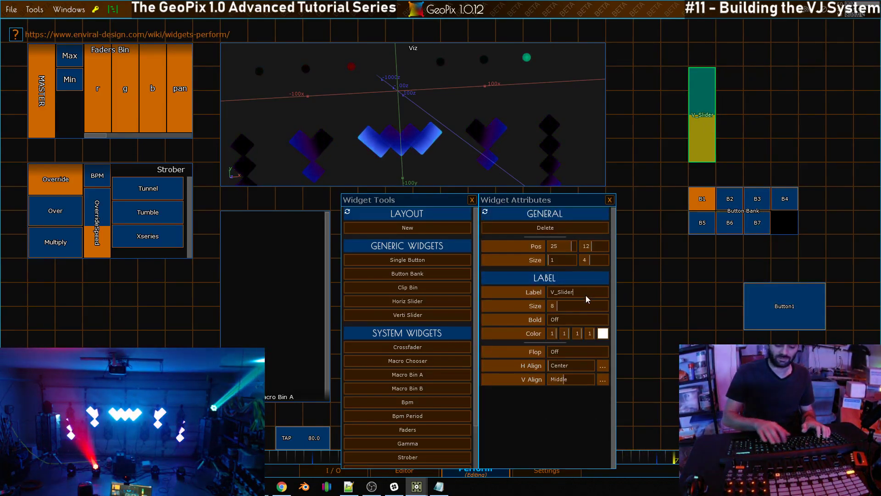
pyautogui.write('_1')
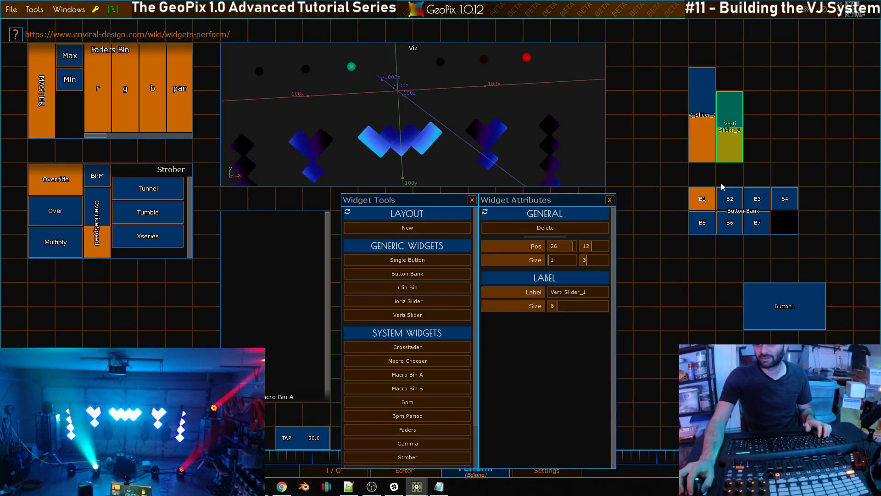
# Step: Add three vertical sliders in a row beside V_Slider_1, each 1 wide and 4 high
pyautogui.moveTo(736, 93); pyautogui.dragTo(736, 68)
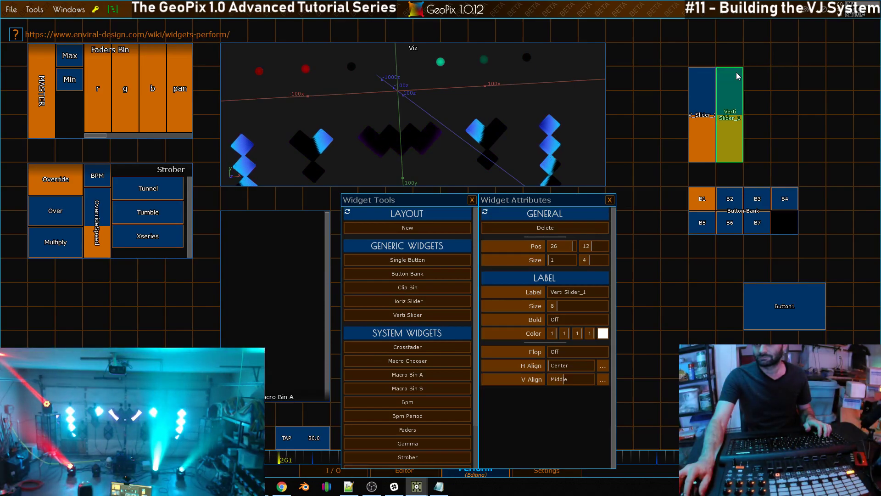
pyautogui.click(407, 315)
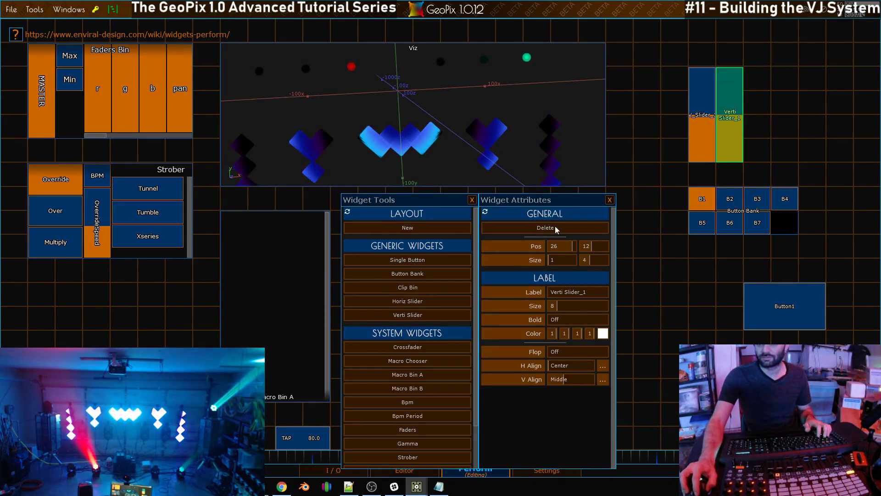
pyautogui.moveTo(758, 96); pyautogui.dragTo(785, 69)
pyautogui.click(412, 315)
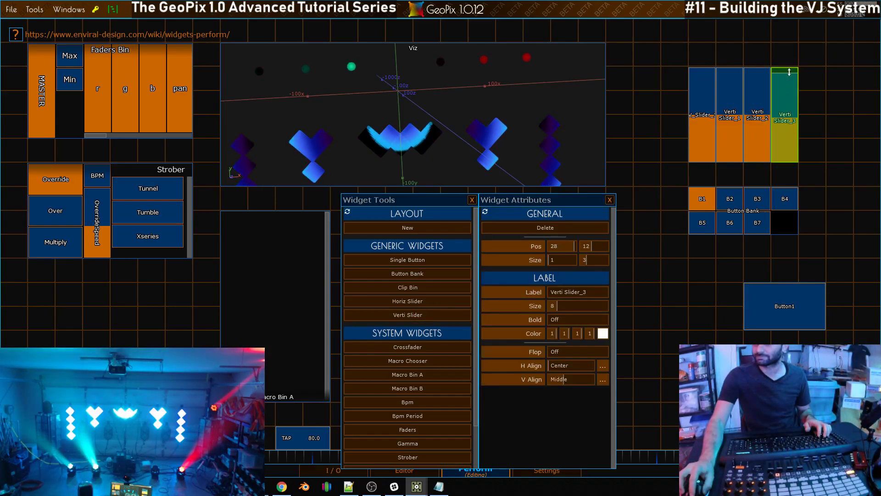
# Step: Space the four vertical sliders one grid cell apart, at horizontal positions 24, 26, 28 and 30
pyautogui.moveTo(783, 112); pyautogui.dragTo(837, 113)
pyautogui.moveTo(702, 115); pyautogui.dragTo(674, 115)
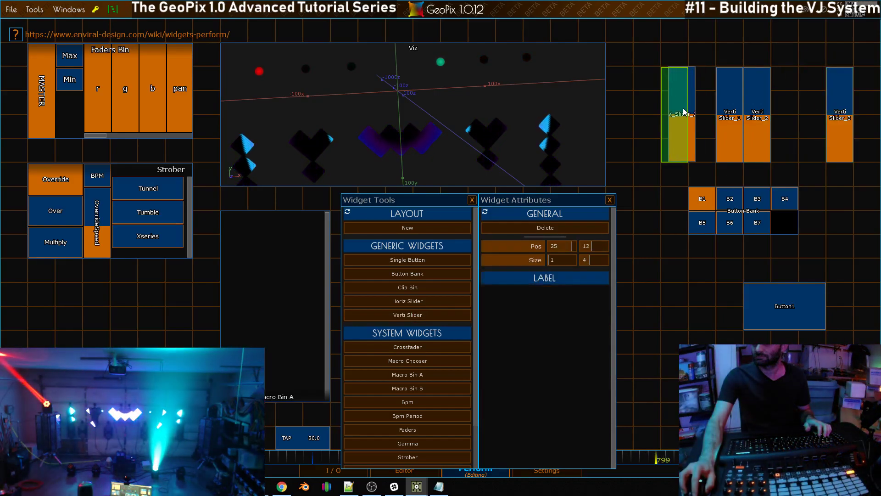
pyautogui.moveTo(761, 115); pyautogui.dragTo(788, 115)
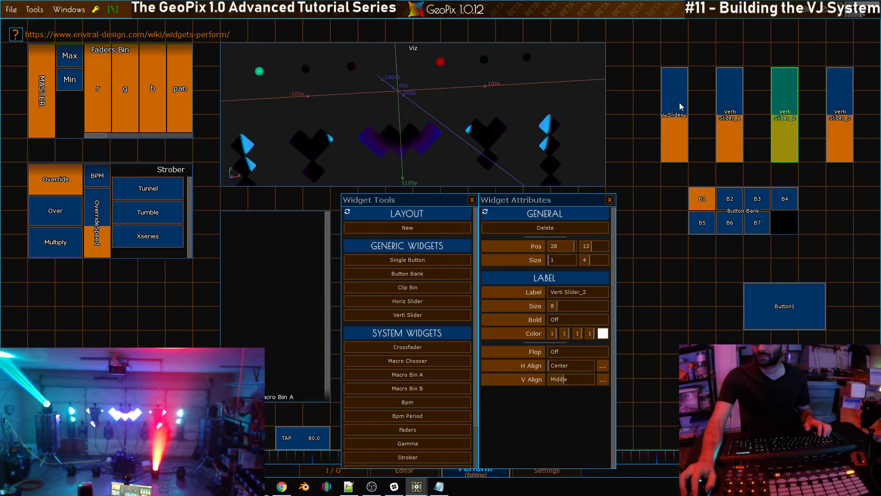
pyautogui.click(683, 98)
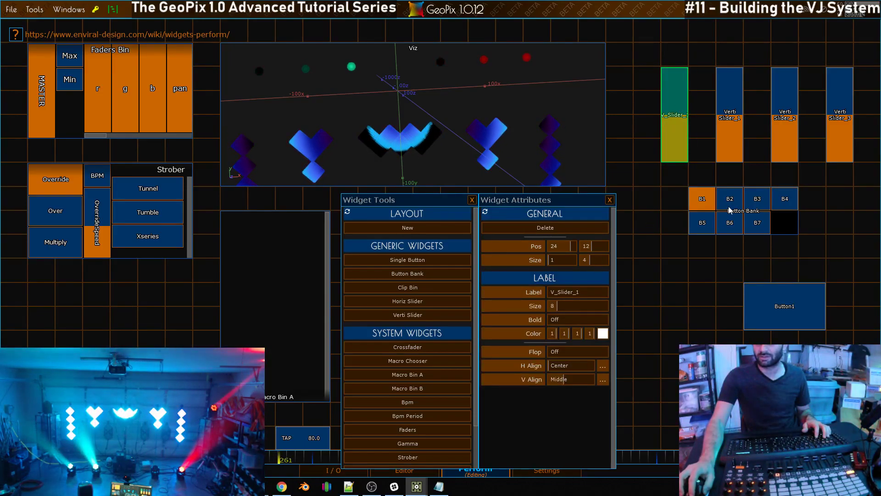
# Step: Center the Button Bank under the sliders at 4 by 2 and widen Button1 to 4 cells beneath it
pyautogui.moveTo(688, 200); pyautogui.dragTo(641, 198)
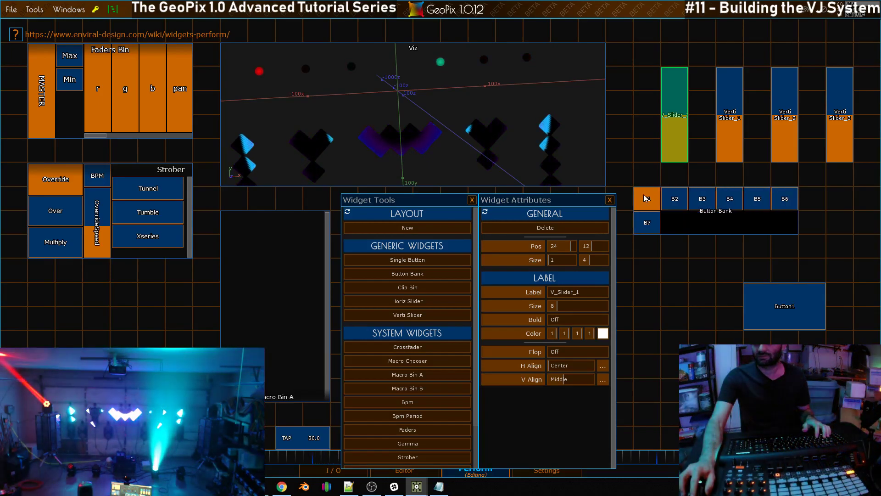
pyautogui.moveTo(747, 209); pyautogui.dragTo(758, 203)
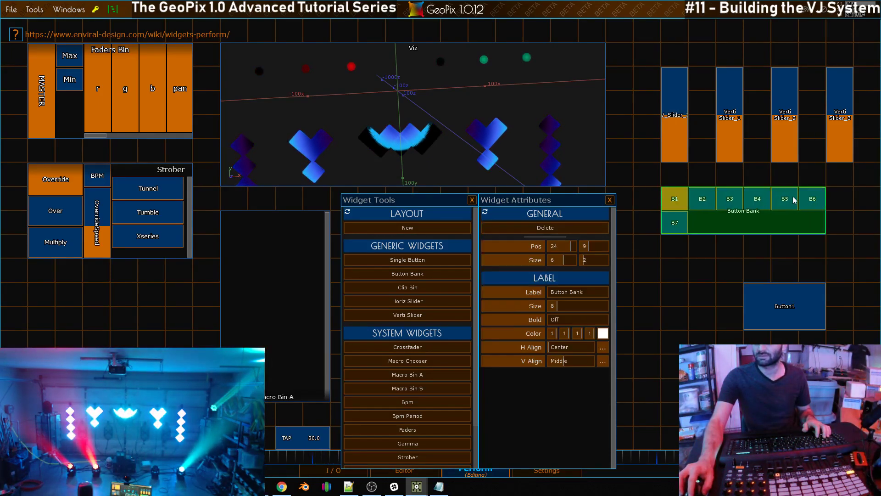
pyautogui.moveTo(822, 203); pyautogui.dragTo(787, 232)
pyautogui.moveTo(802, 311); pyautogui.dragTo(825, 306)
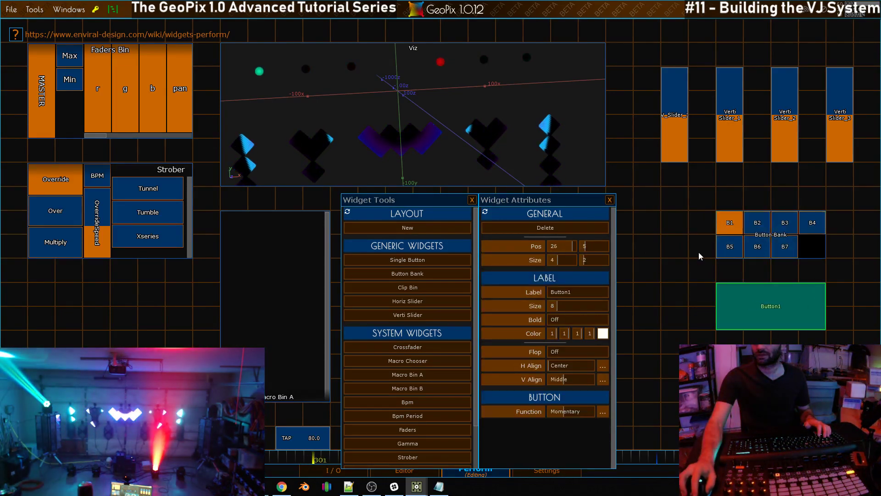
# Step: Try the label vSlider_1 on the first vertical slider and restore it to V_Slider_1
pyautogui.click(680, 125)
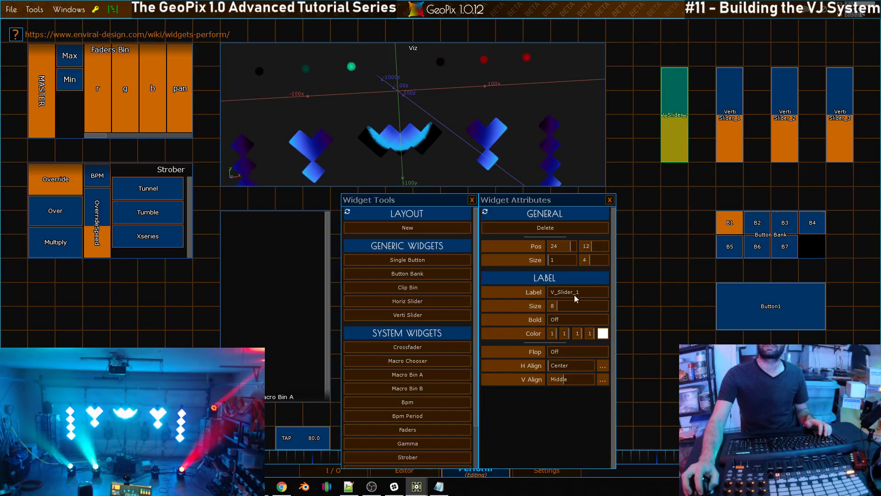
pyautogui.doubleClick(581, 291)
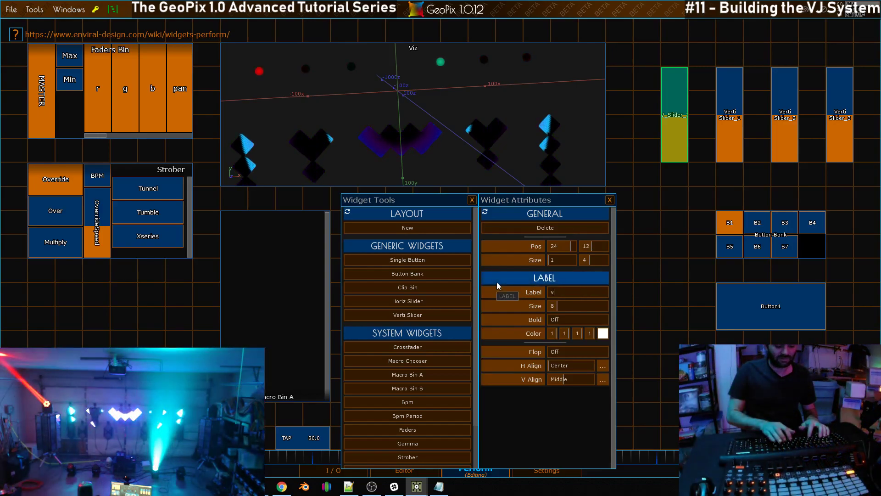
pyautogui.write('vSlider_1')
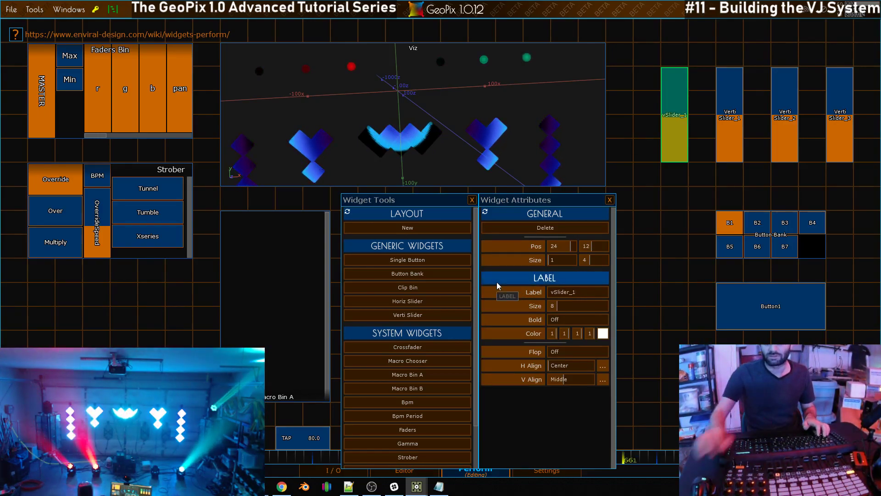
pyautogui.doubleClick(564, 292)
pyautogui.write('c')
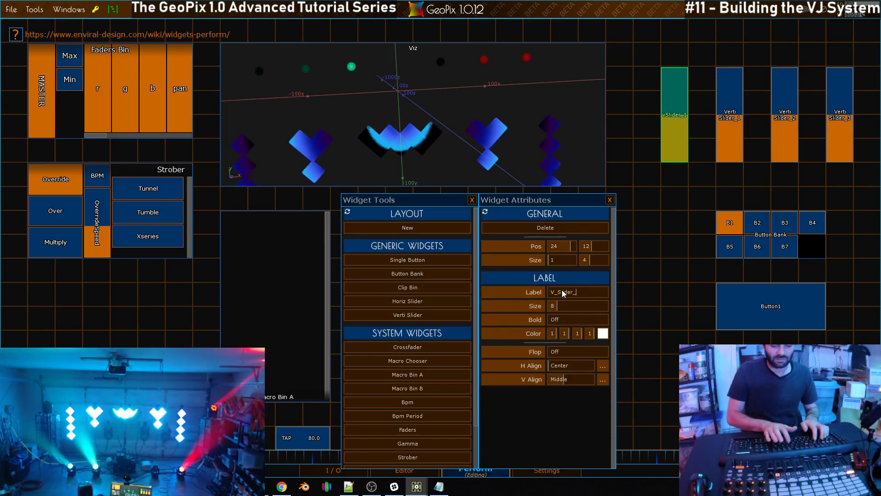
pyautogui.press('Return')
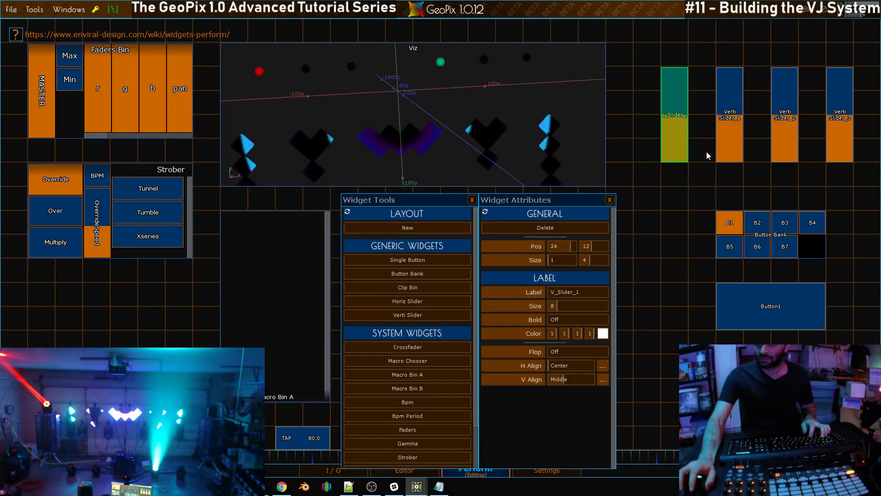
# Step: Label the other three vertical sliders V_Slider_2, V_Slider_3 and V_Slider_4 in order
pyautogui.click(719, 132)
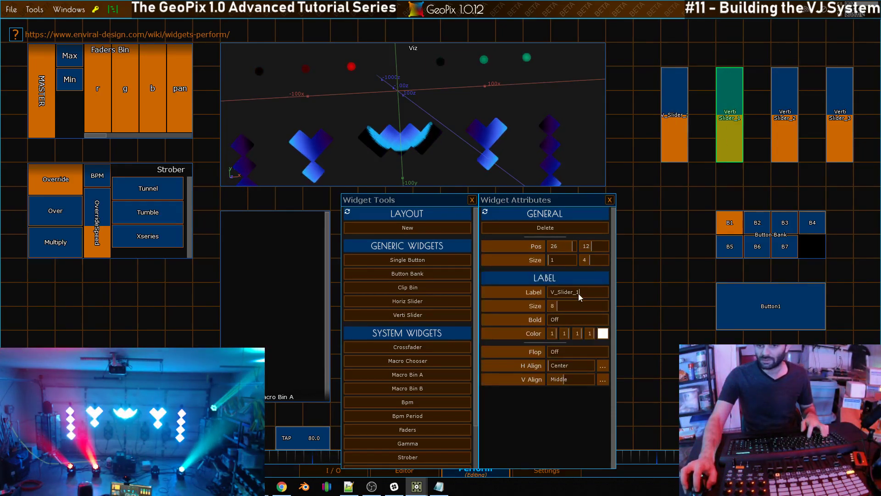
pyautogui.press('Return')
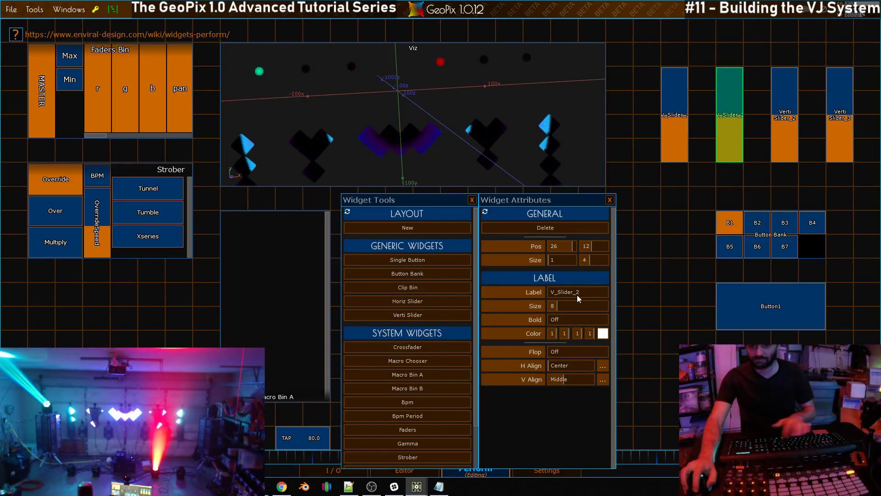
pyautogui.click(775, 133)
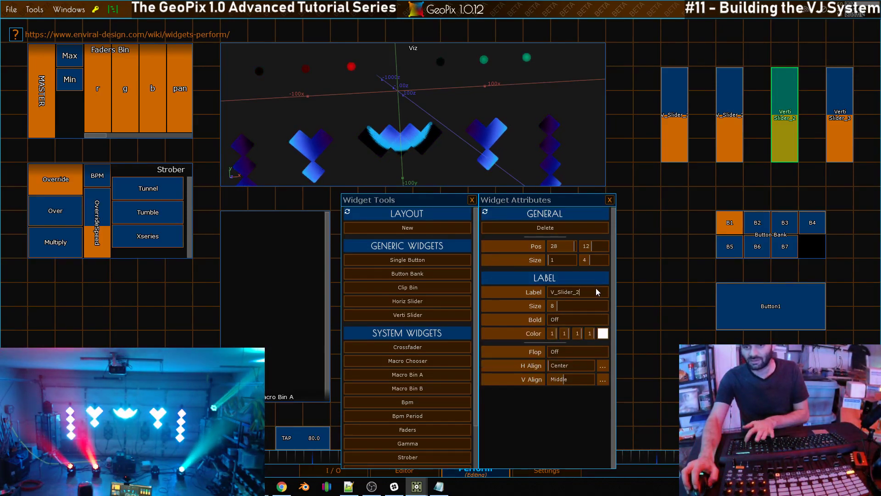
pyautogui.press('Return')
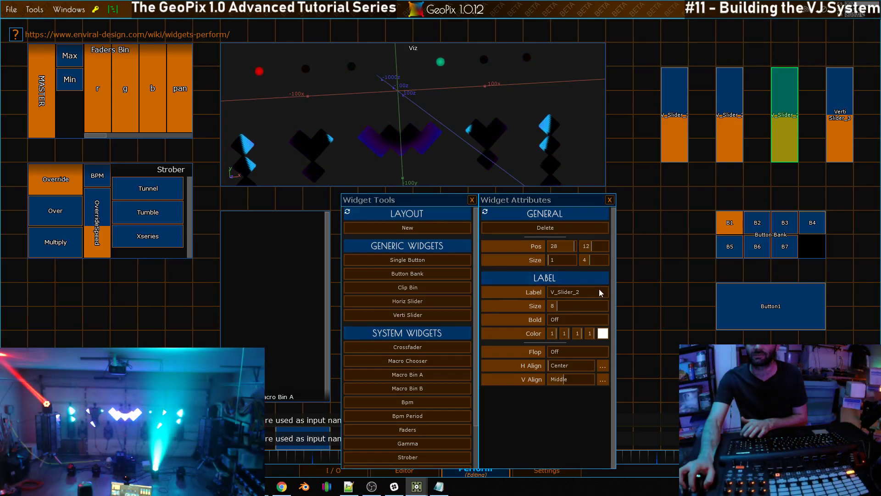
pyautogui.press('BackSpace')
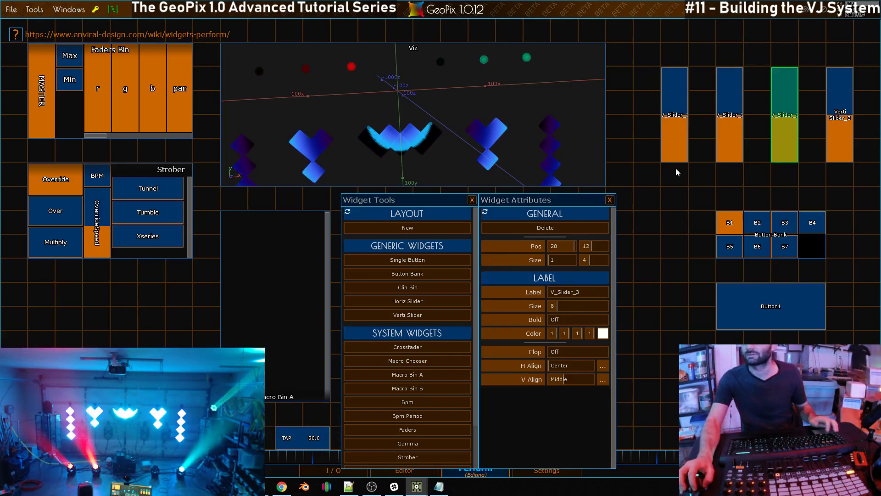
pyautogui.click(845, 88)
pyautogui.click(577, 294)
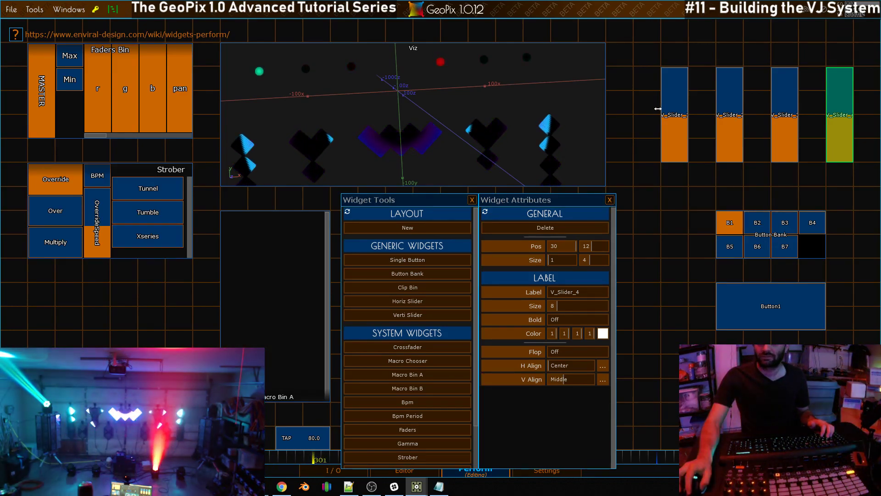
# Step: Widen each of the four vertical sliders leftward to 2 cells so that they sit directly side by side
pyautogui.moveTo(659, 109); pyautogui.dragTo(633, 108)
pyautogui.moveTo(714, 109); pyautogui.dragTo(688, 109)
pyautogui.moveTo(773, 101); pyautogui.dragTo(744, 100)
pyautogui.moveTo(827, 109); pyautogui.dragTo(800, 108)
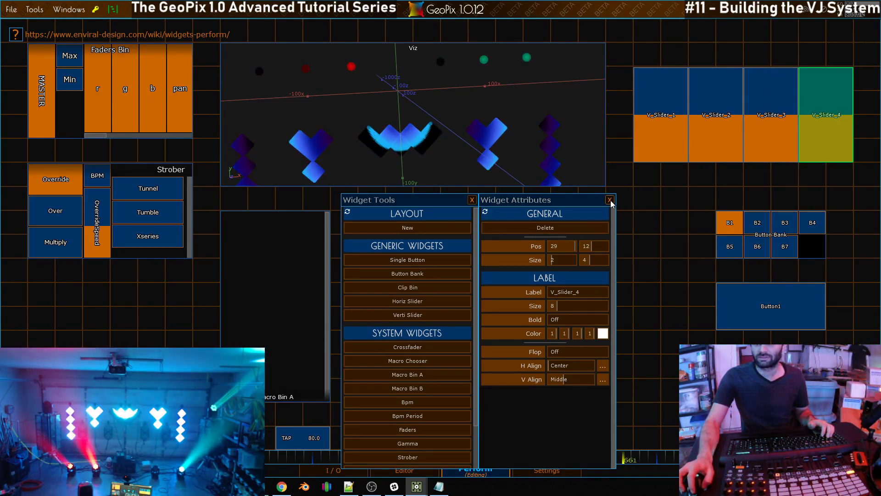
# Step: Finish editing the performance layout and return to the button, slider and button bank nodes in the I/O graph
pyautogui.hotkey('ctrl', 'e')
pyautogui.click(333, 470)
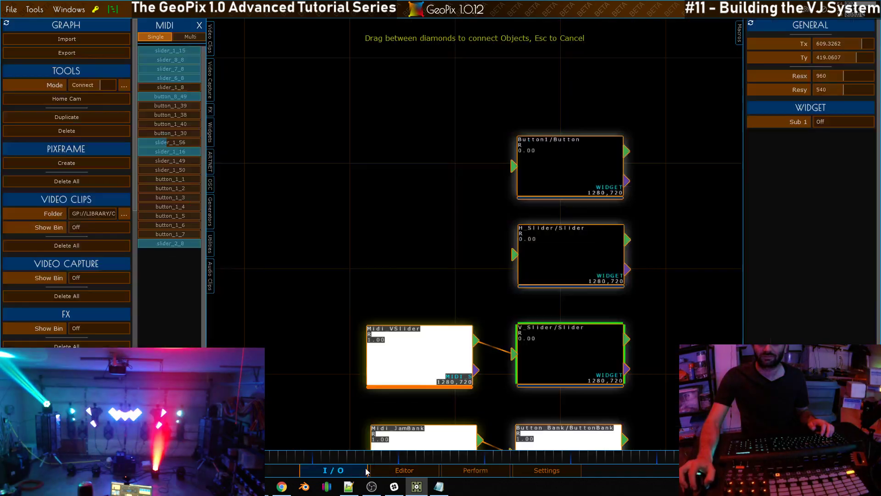
pyautogui.scroll(3, 477, 321)
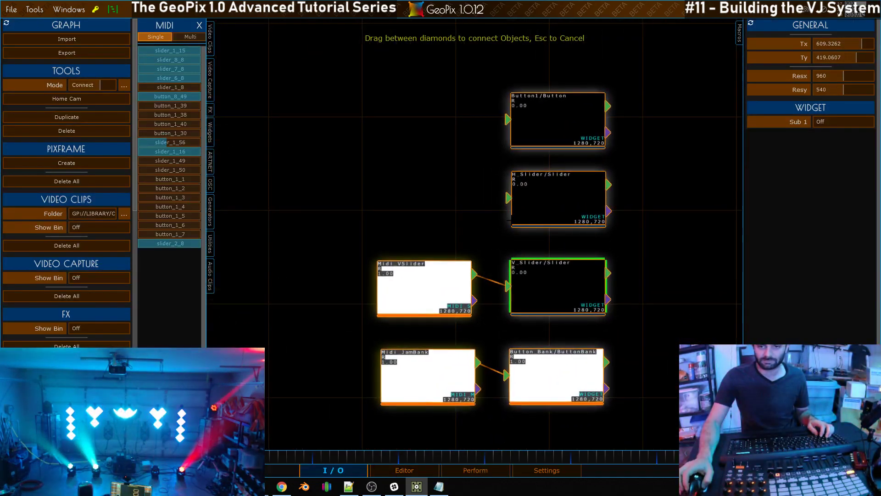
# Step: Delete the Midi VSlider node together with the V_Slider and H_Slider widget nodes
pyautogui.press('Escape')
pyautogui.keyDown('shift'); pyautogui.click(440, 278); pyautogui.keyUp('shift')
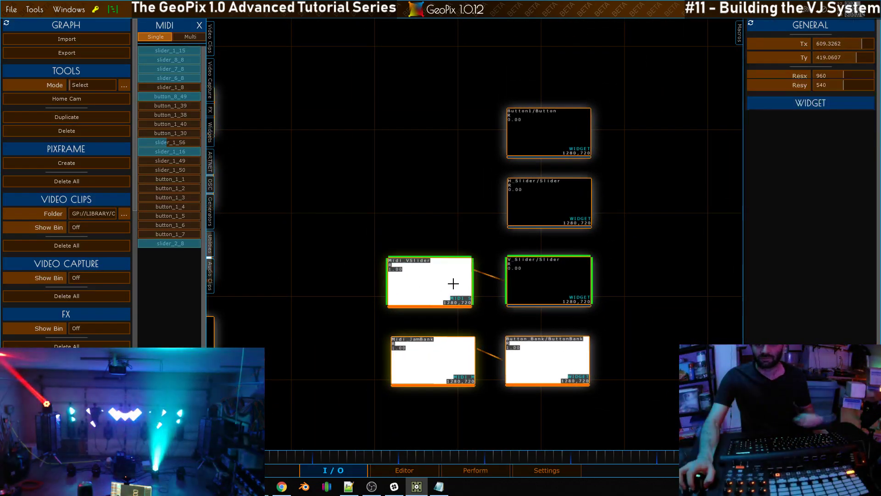
pyautogui.press('Delete')
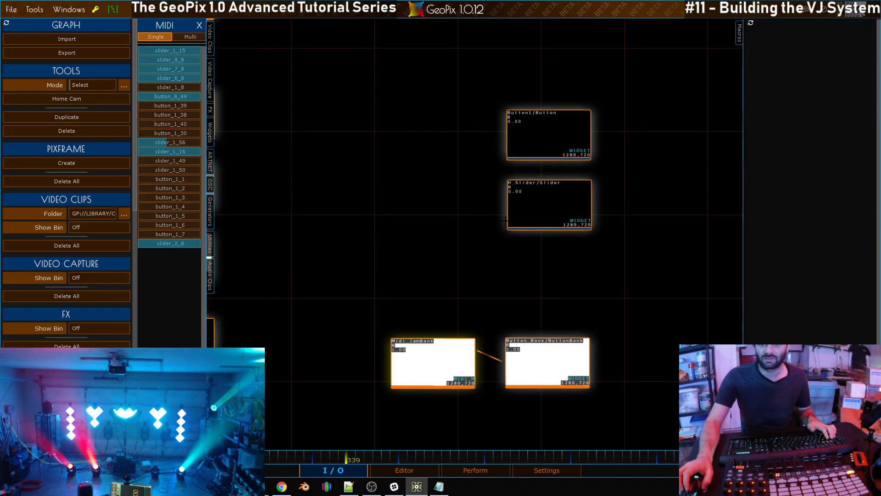
pyautogui.click(549, 204)
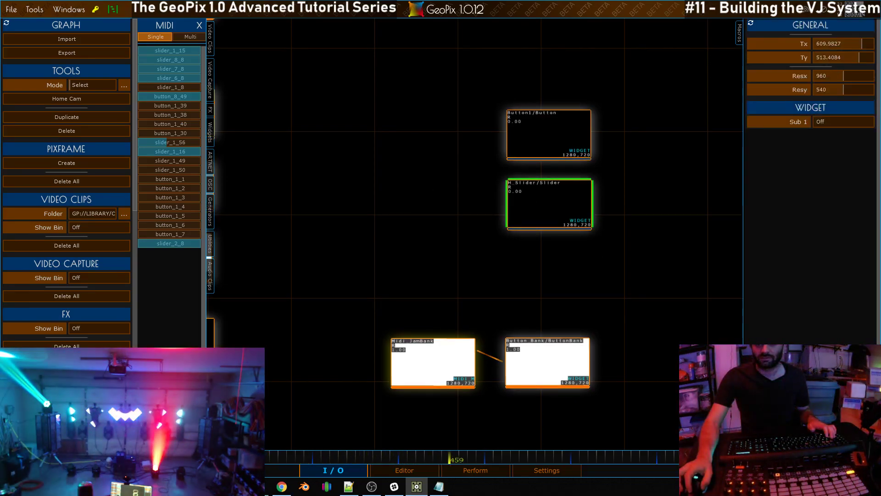
pyautogui.press('Delete')
# Step: Move the Button1 widget node down to sit directly above the button bank widget
pyautogui.click(548, 134)
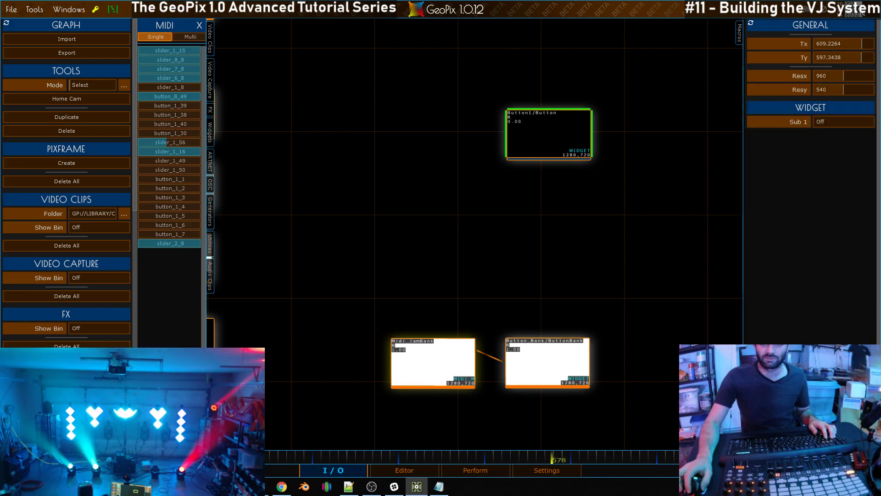
pyautogui.moveTo(399, 203); pyautogui.dragTo(430, 246)
pyautogui.scroll(-1, 418, 227)
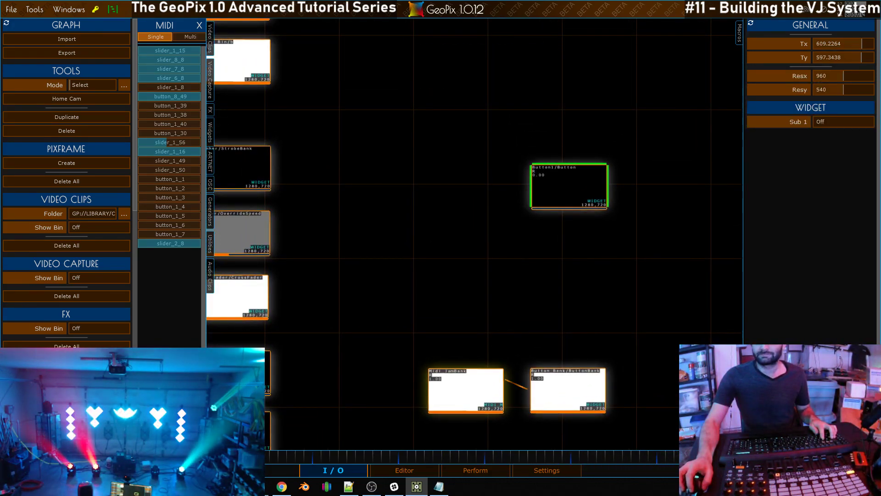
pyautogui.press('g')
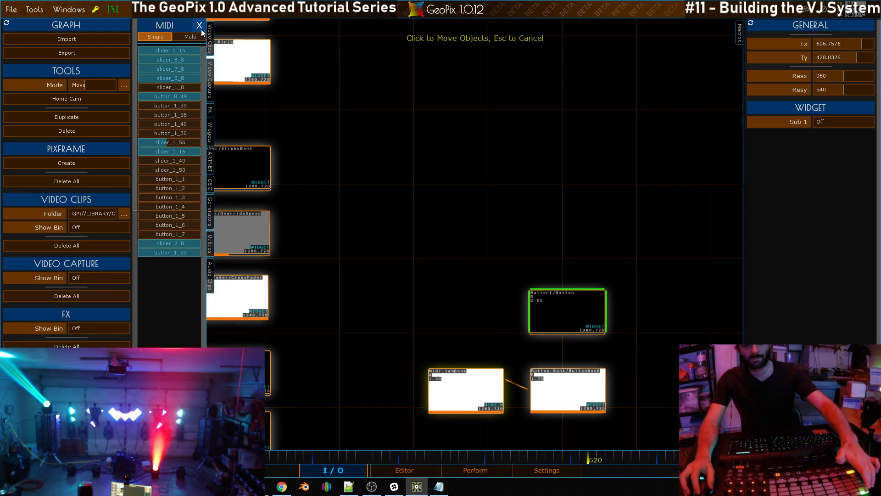
# Step: Add the button_1_33 MIDI input beside the Button1 widget and name it Midi_JamButton
pyautogui.click(188, 249)
pyautogui.click(468, 252)
pyautogui.scroll(-2, 485, 215)
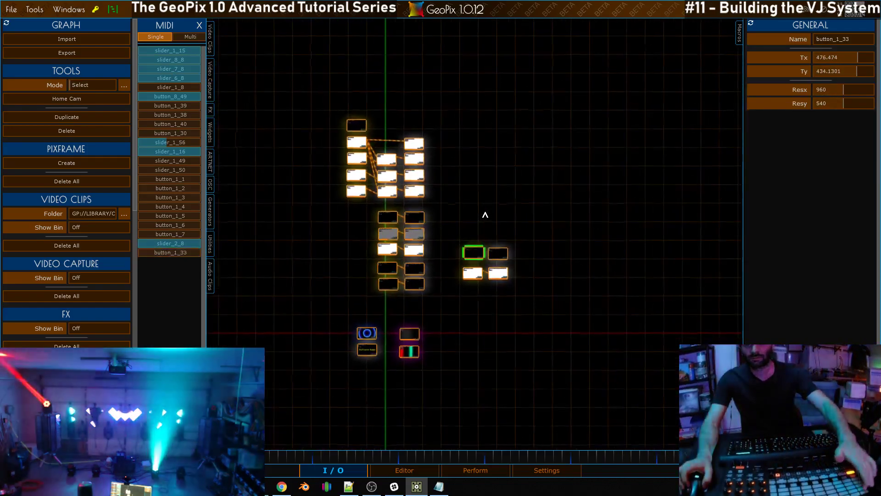
pyautogui.scroll(6, 486, 212)
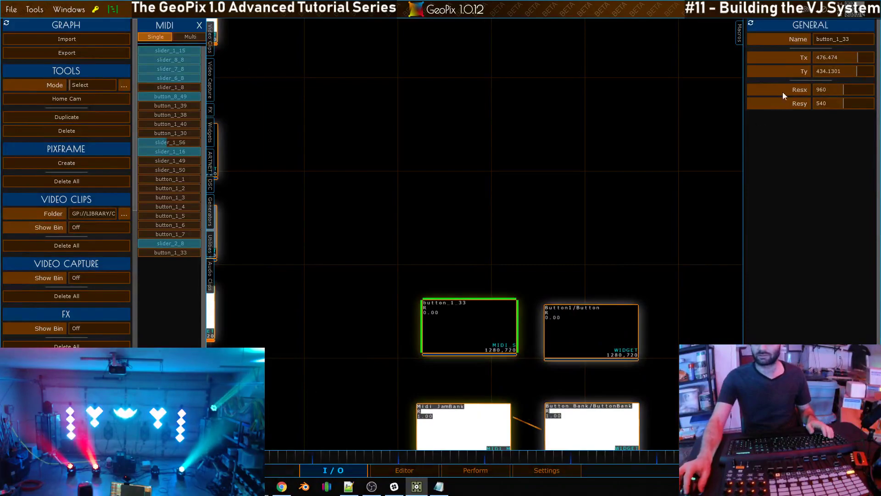
pyautogui.click(846, 38)
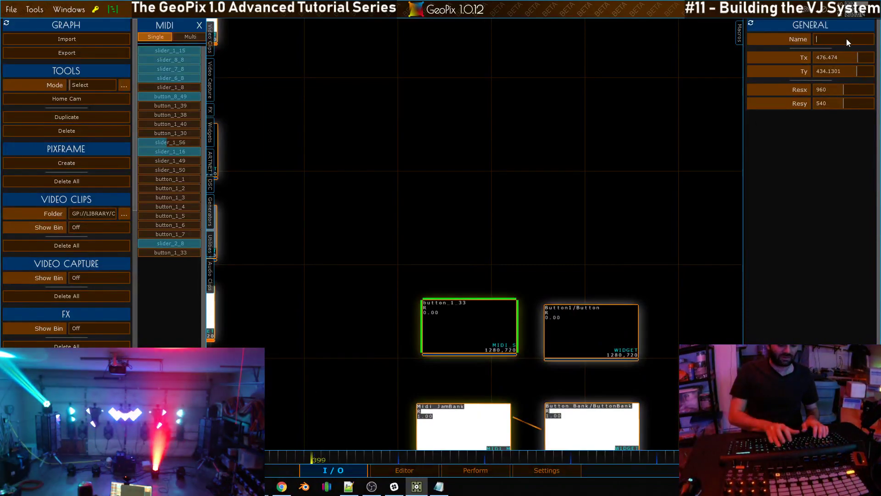
pyautogui.write('Midi_JamButton')
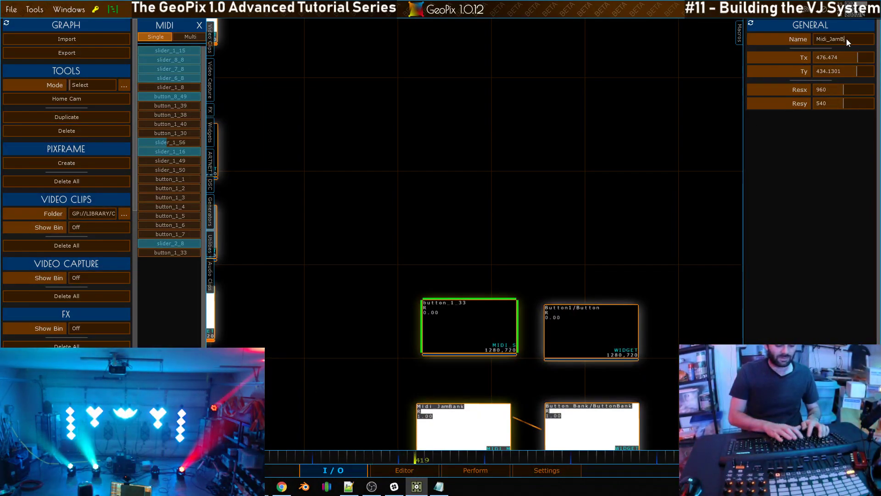
pyautogui.press('Return')
# Step: Align the Midi_JamButton node above Midi JamBank and connect its output to the Button1 widget's input
pyautogui.press('g')
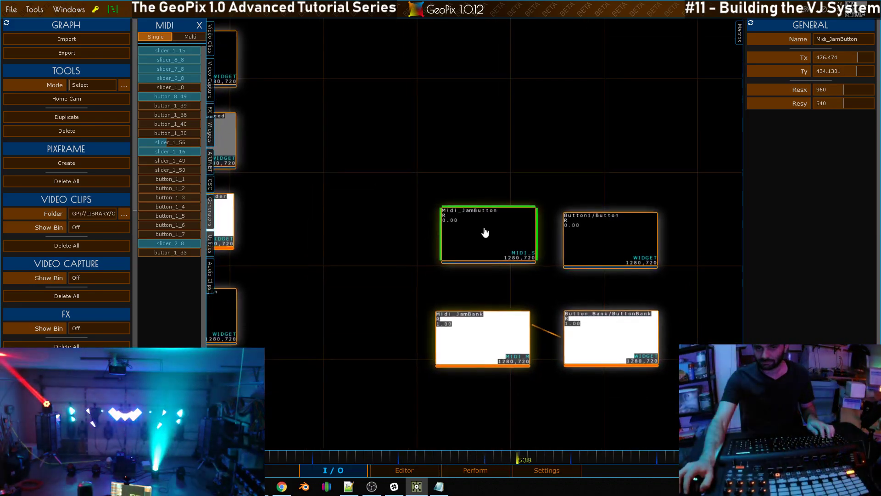
pyautogui.click(477, 252)
pyautogui.press('c')
pyautogui.moveTo(533, 226); pyautogui.dragTo(561, 238)
pyautogui.scroll(-5, 514, 181)
pyautogui.scroll(4, 556, 243)
pyautogui.moveTo(544, 176); pyautogui.dragTo(491, 130)
pyautogui.scroll(-4, 487, 299)
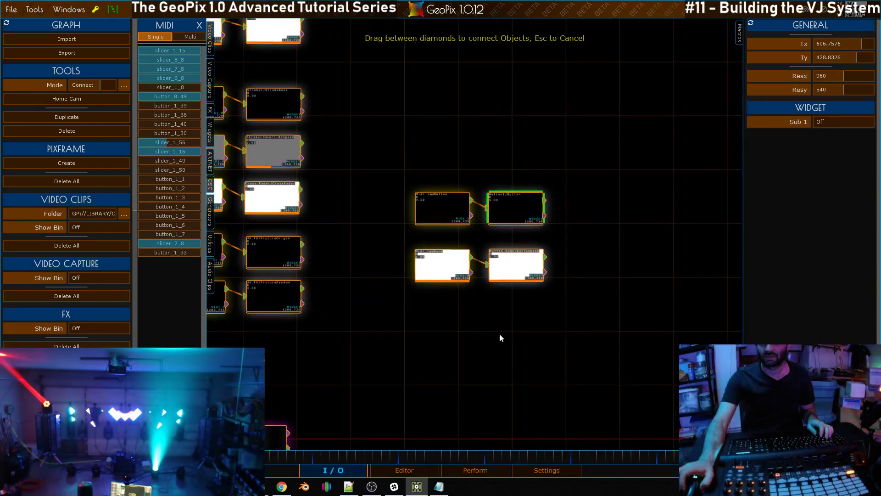
pyautogui.scroll(-2, 376, 335)
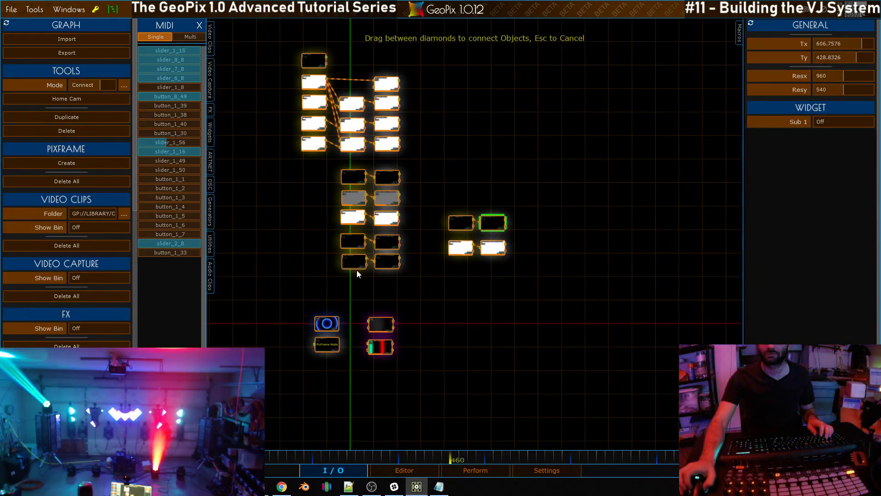
pyautogui.scroll(1, 509, 154)
pyautogui.scroll(5, 509, 154)
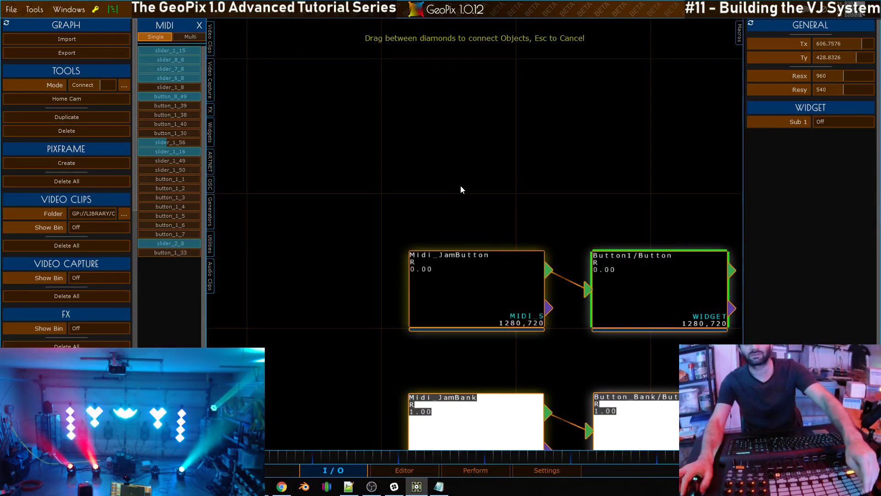
pyautogui.scroll(-5, 461, 186)
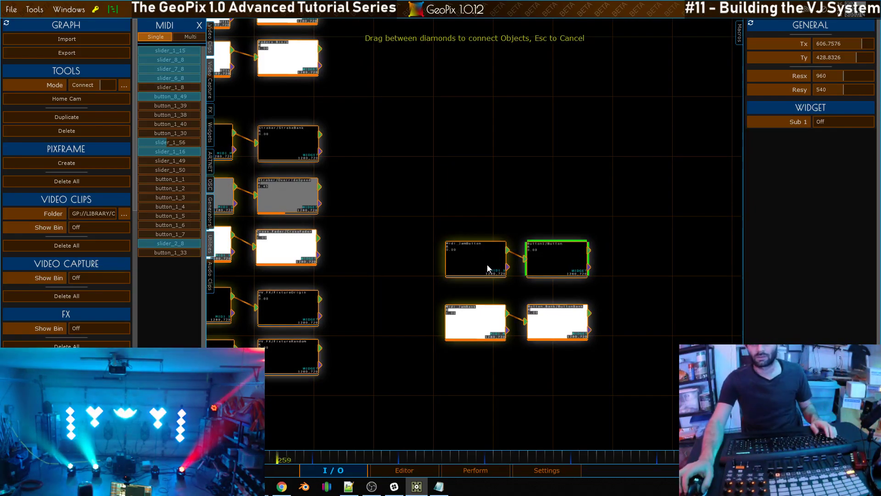
pyautogui.scroll(-1, 464, 362)
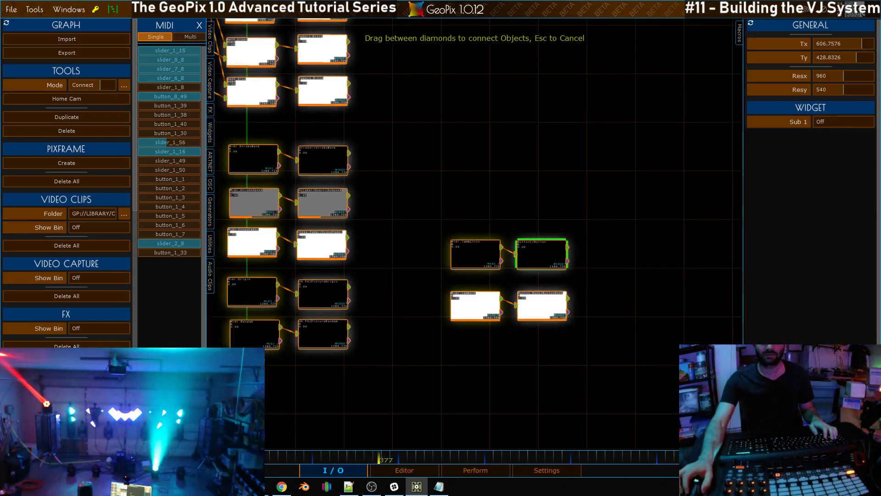
# Step: Add the V_Slider_1, V_Slider_2, V_Slider_3 and V_Slider_4 widgets to the graph, stacked in a column above the Midi_JamButton node
pyautogui.click(199, 25)
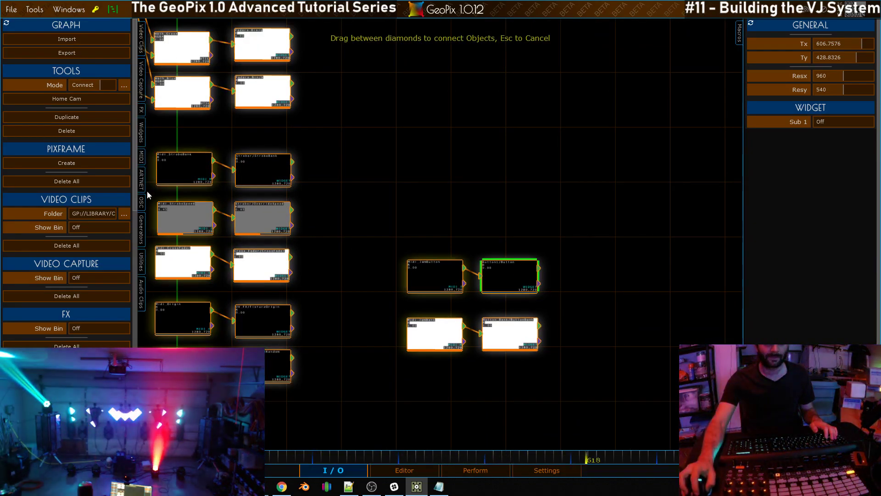
pyautogui.click(141, 132)
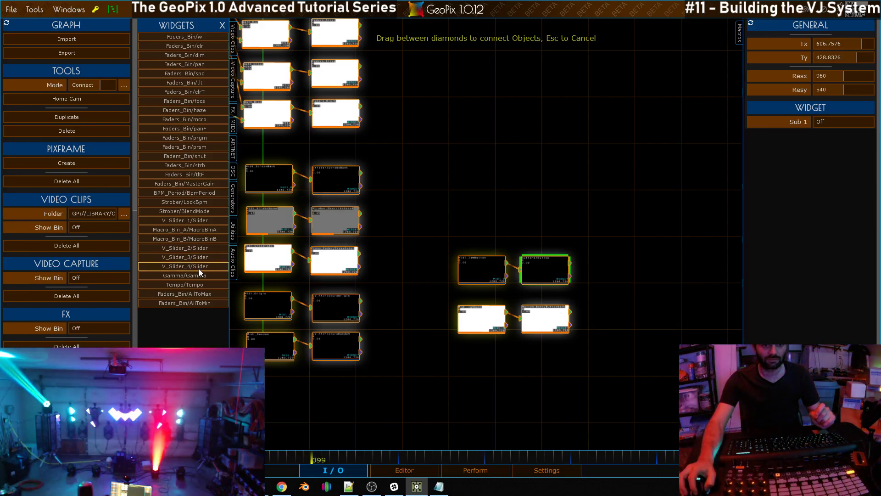
pyautogui.click(205, 218)
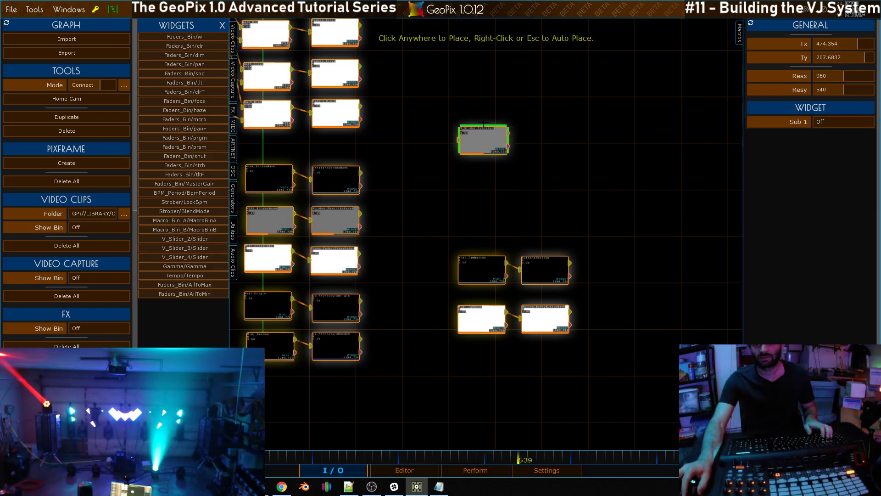
pyautogui.click(483, 108)
pyautogui.click(190, 240)
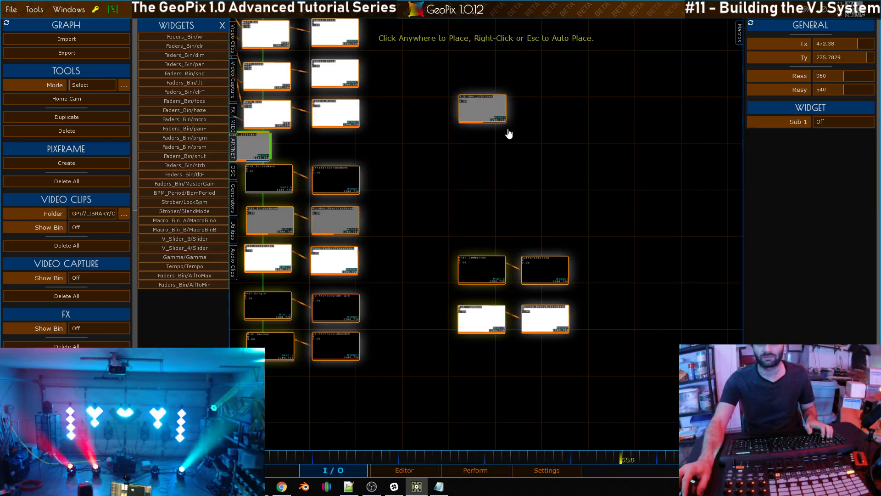
pyautogui.click(481, 142)
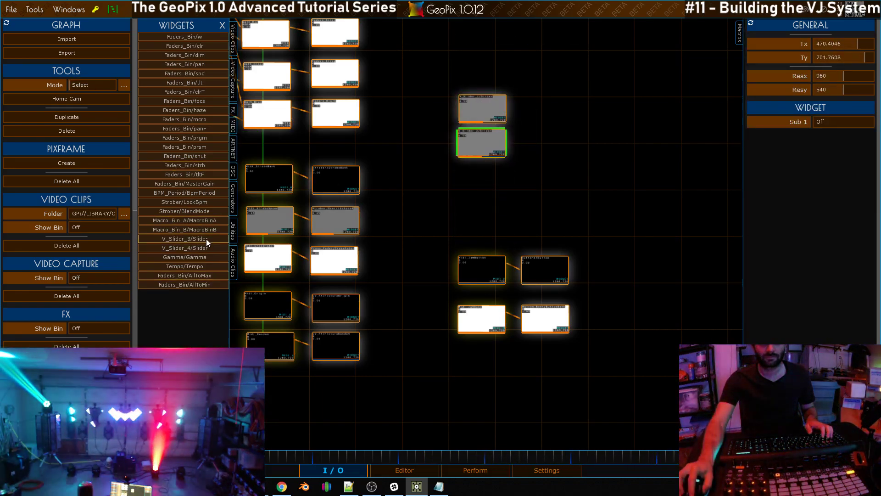
pyautogui.click(205, 238)
pyautogui.click(481, 186)
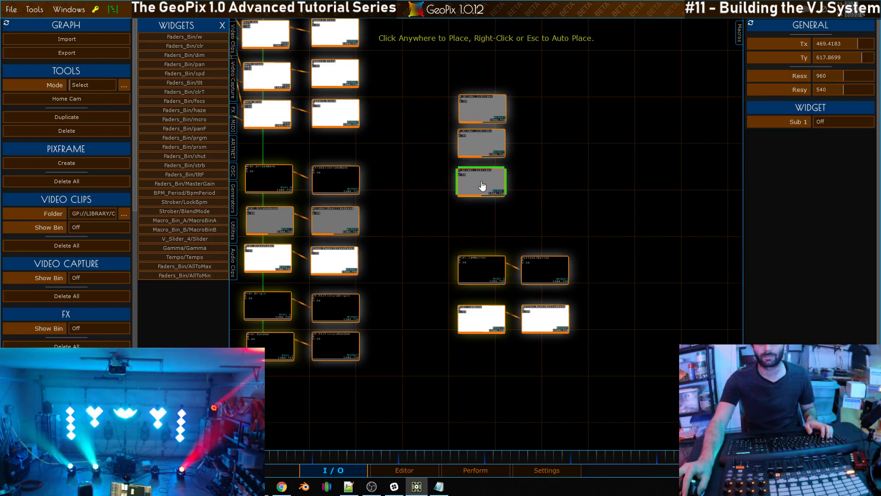
pyautogui.click(188, 238)
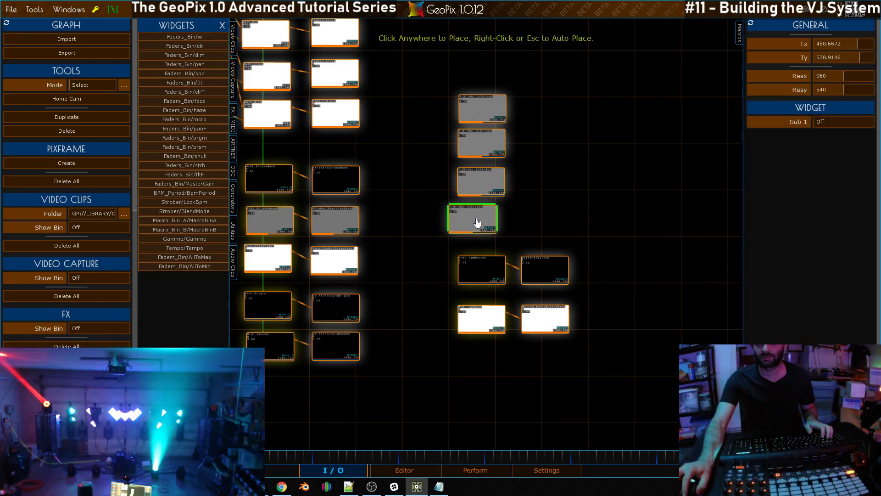
pyautogui.click(480, 226)
# Step: Select the four V_Slider widget nodes and move them over into the column above the Button1 widget
pyautogui.click(545, 238)
pyautogui.press('m')
pyautogui.moveTo(545, 236); pyautogui.dragTo(409, 121)
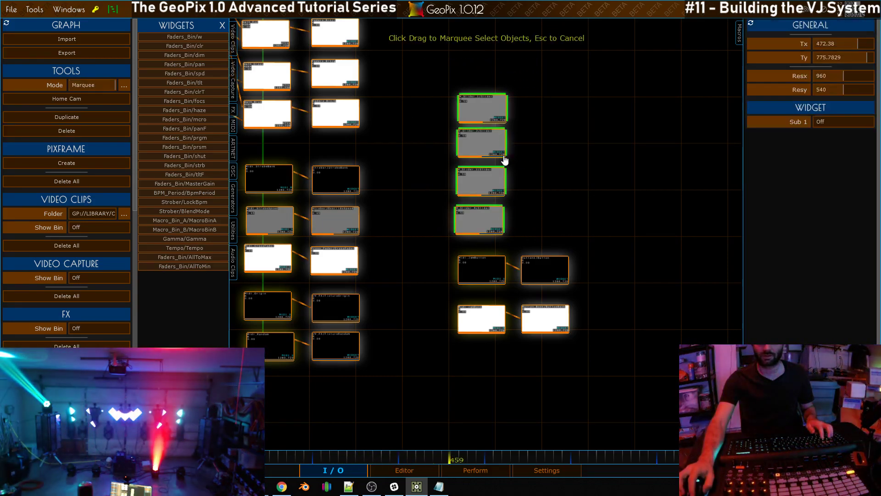
pyautogui.press('g')
pyautogui.scroll(3, 564, 158)
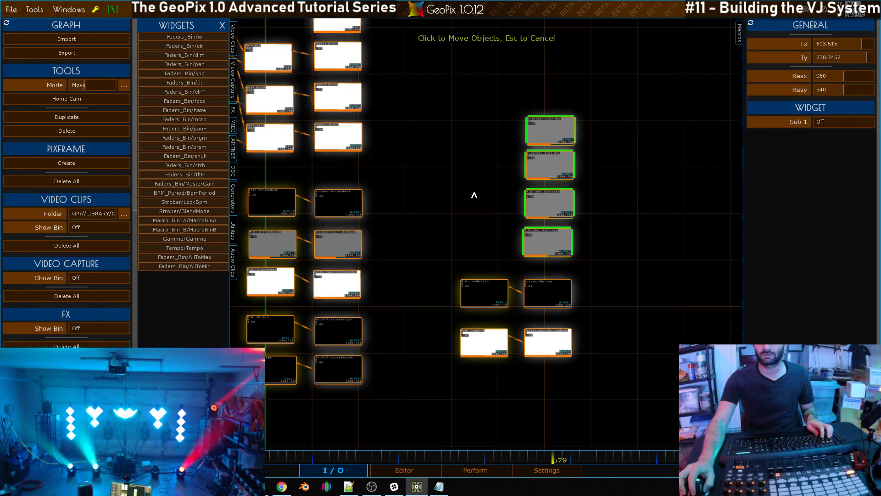
# Step: Switch from the widget list to the MIDI inputs and place slider_2_8 beside the V_Slider_1 node
pyautogui.click(222, 26)
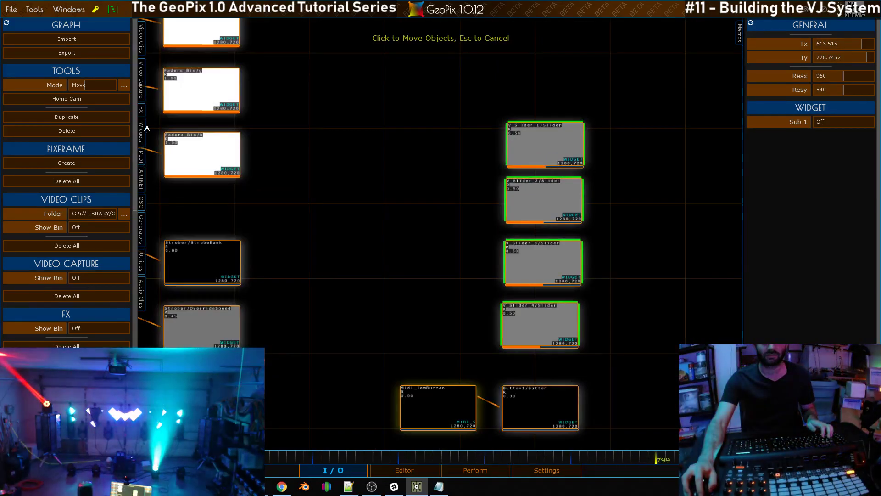
pyautogui.click(141, 158)
pyautogui.scroll(-2, 447, 157)
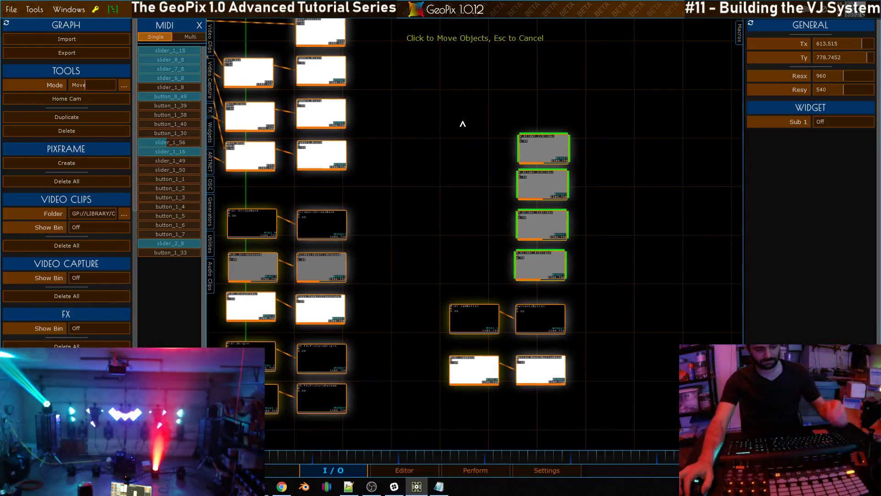
pyautogui.scroll(-4, 463, 124)
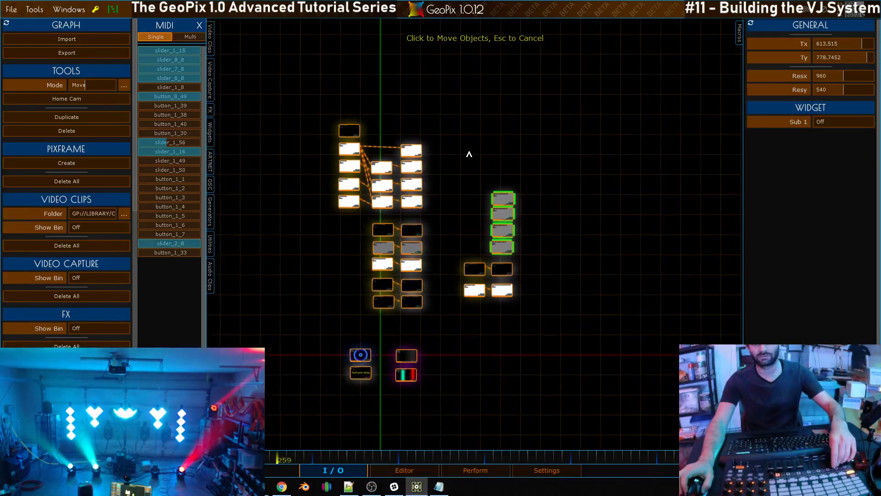
pyautogui.scroll(4, 469, 154)
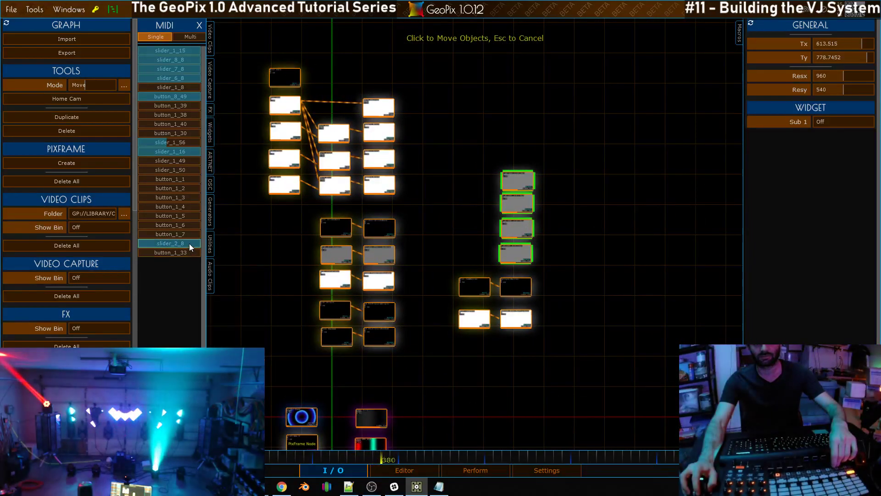
pyautogui.click(189, 244)
pyautogui.click(474, 184)
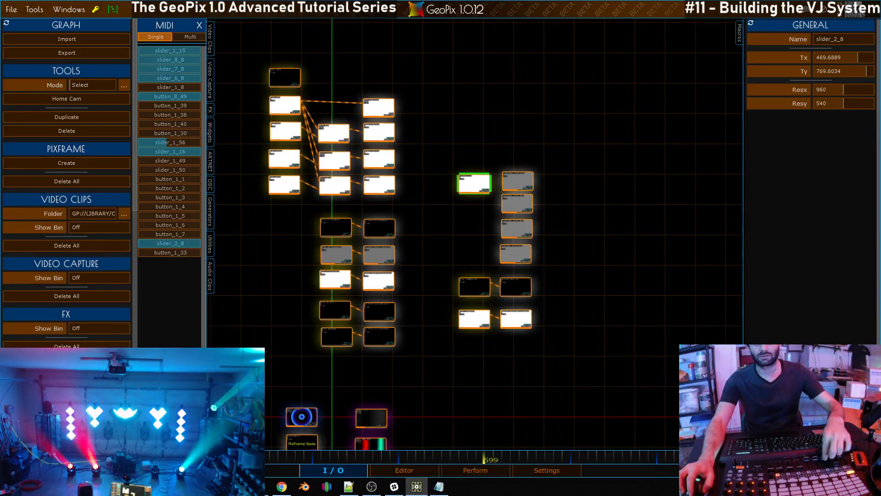
# Step: Add the MIDI inputs slider_3_8, slider_4_8 and slider_5_8 beneath slider_2_8, beside the remaining V_Slider widgets
pyautogui.click(168, 262)
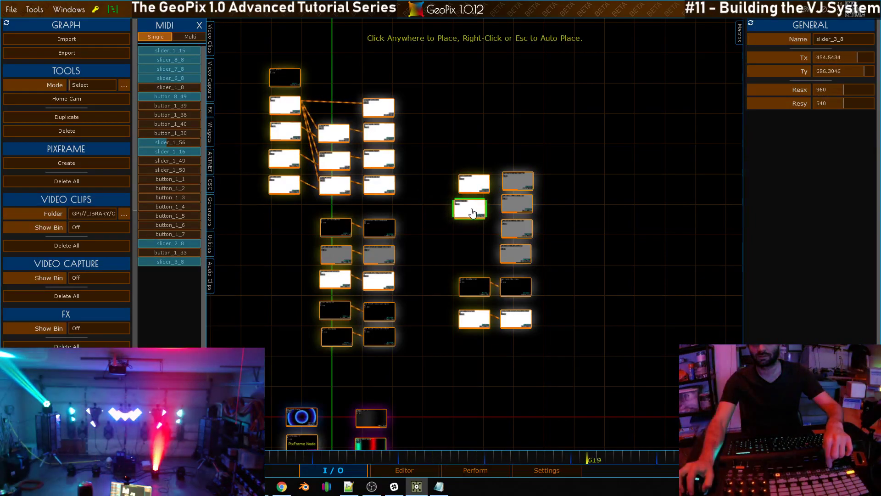
pyautogui.click(474, 212)
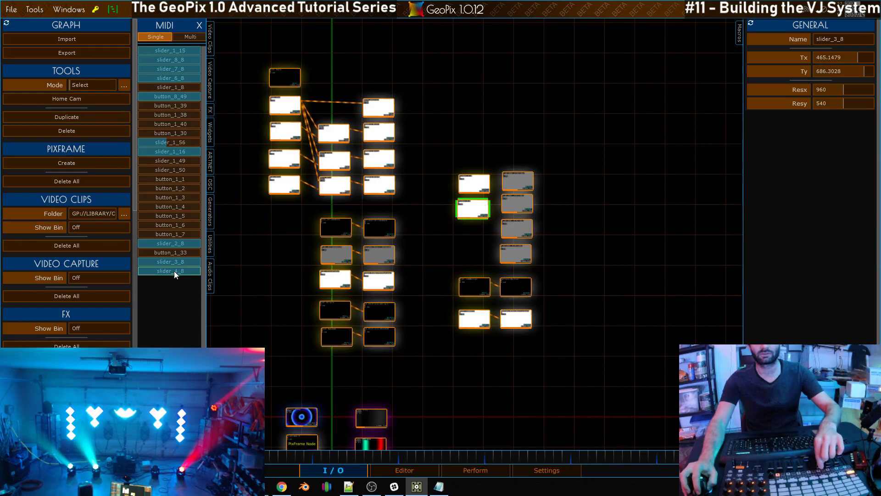
pyautogui.click(174, 270)
pyautogui.click(486, 243)
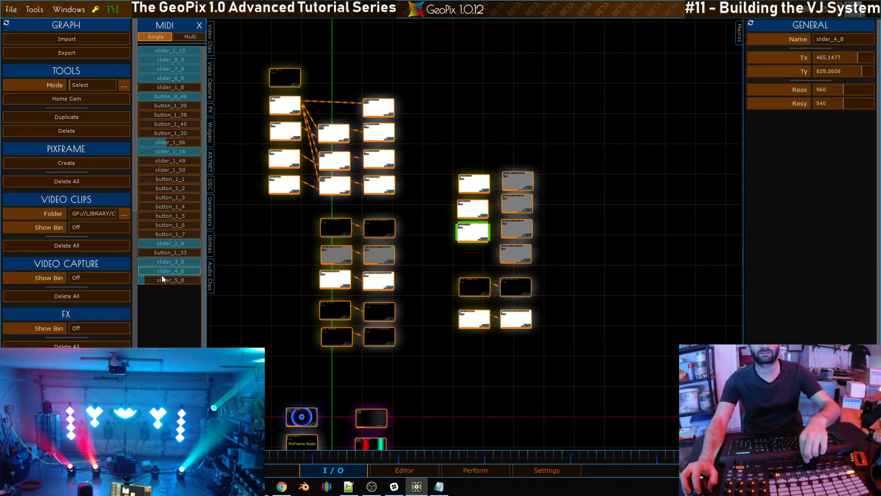
pyautogui.click(168, 280)
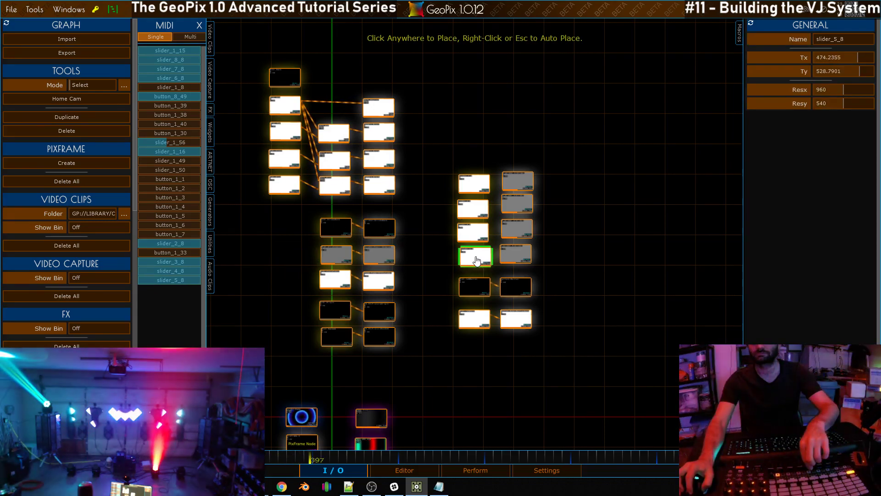
pyautogui.click(473, 257)
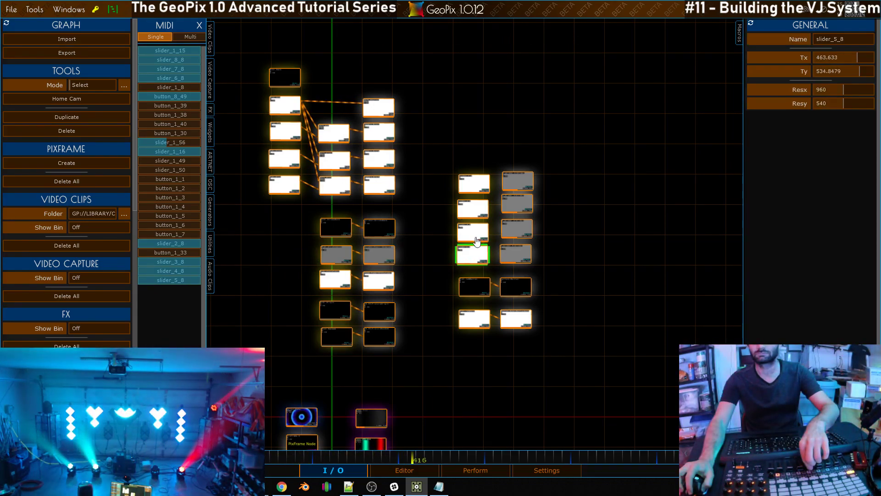
# Step: Reposition the slider_4_8 and slider_3_8 MIDI nodes so they line up beside the V_Slider_3 and V_Slider_2 widget nodes
pyautogui.scroll(1, 472, 232)
pyautogui.scroll(5, 496, 230)
pyautogui.click(464, 288)
pyautogui.press('m')
pyautogui.moveTo(455, 244); pyautogui.dragTo(438, 206)
pyautogui.click(432, 207)
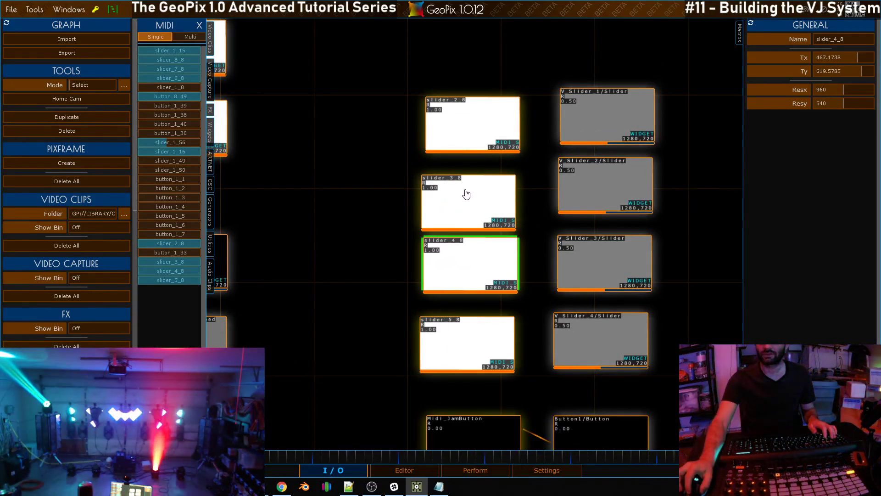
pyautogui.click(464, 191)
pyautogui.press('g')
pyautogui.click(472, 149)
# Step: Rename the slider_2_8 node as Midi_V1 and the slider_3_8 node as Midi_V2
pyautogui.click(471, 149)
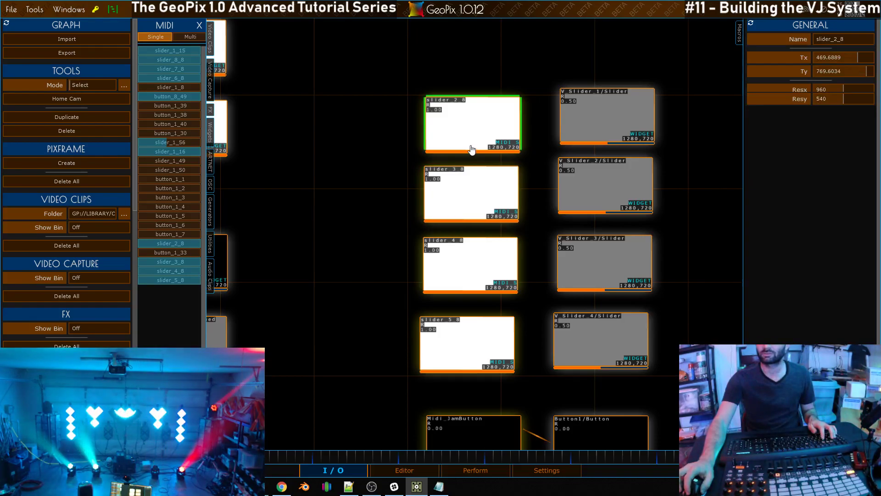
pyautogui.doubleClick(850, 38)
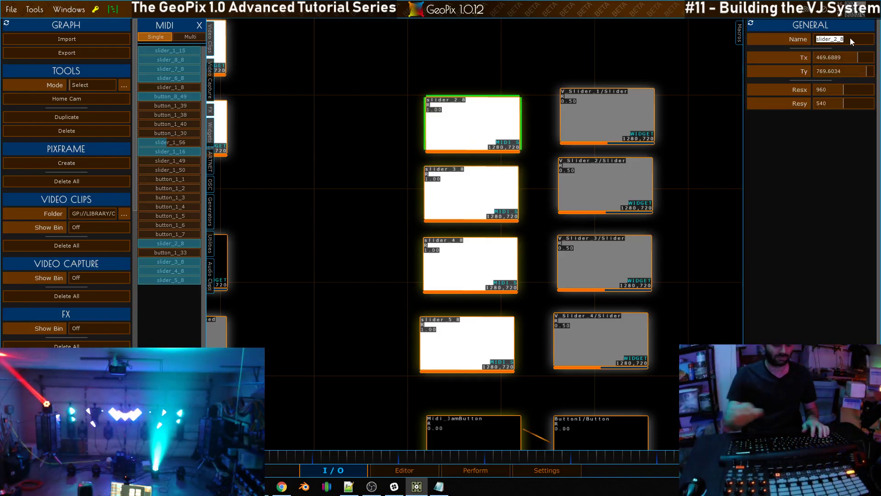
pyautogui.write('Midi_V')
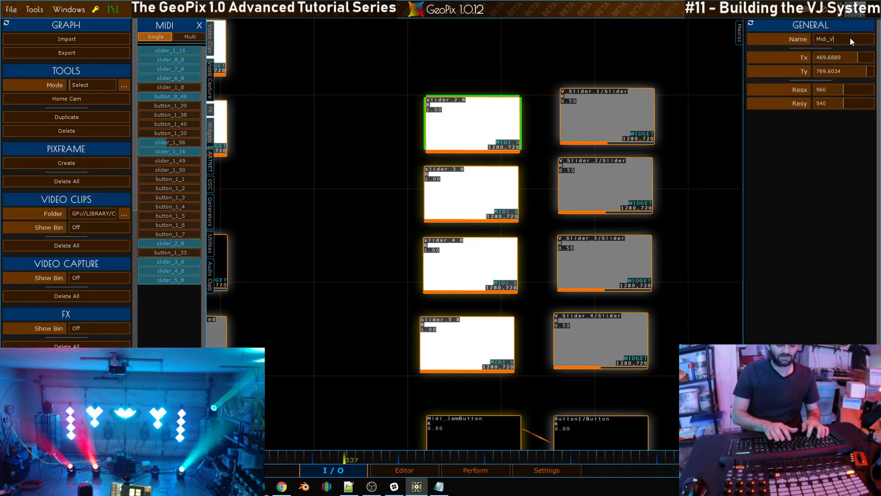
pyautogui.write('1')
pyautogui.press('Return')
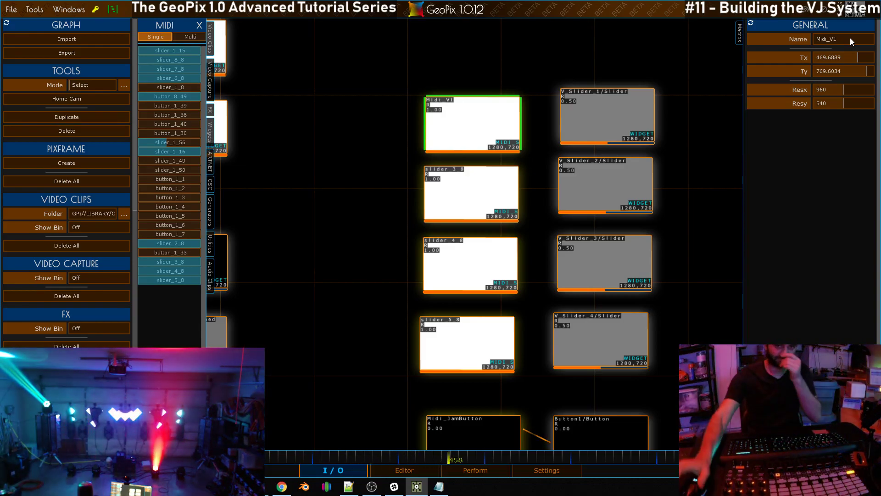
pyautogui.click(494, 169)
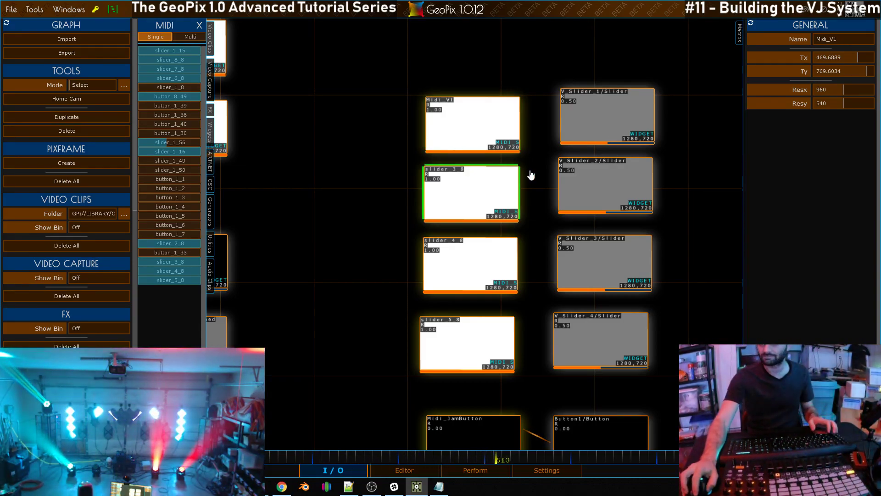
pyautogui.click(823, 41)
pyautogui.write('Midi_V2')
pyautogui.press('Return')
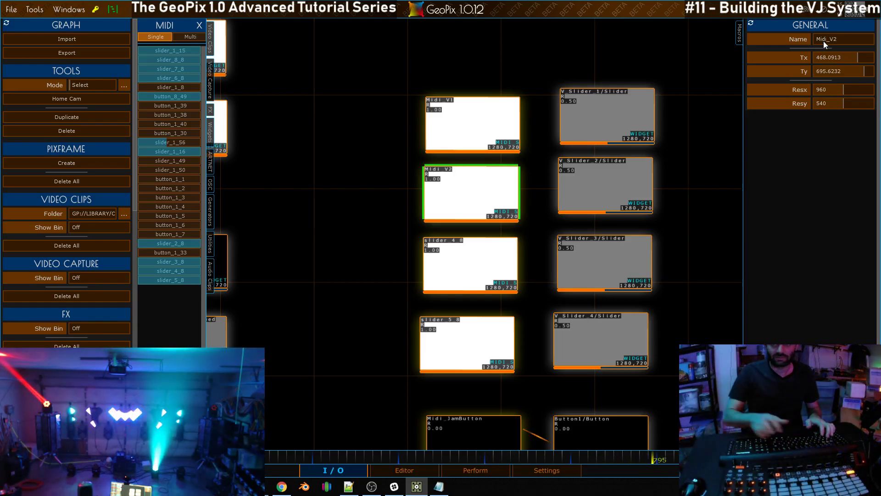
# Step: Rename the slider_4_8 node as Midi_V3 and the slider_5_8 node as Midi_V4
pyautogui.click(475, 274)
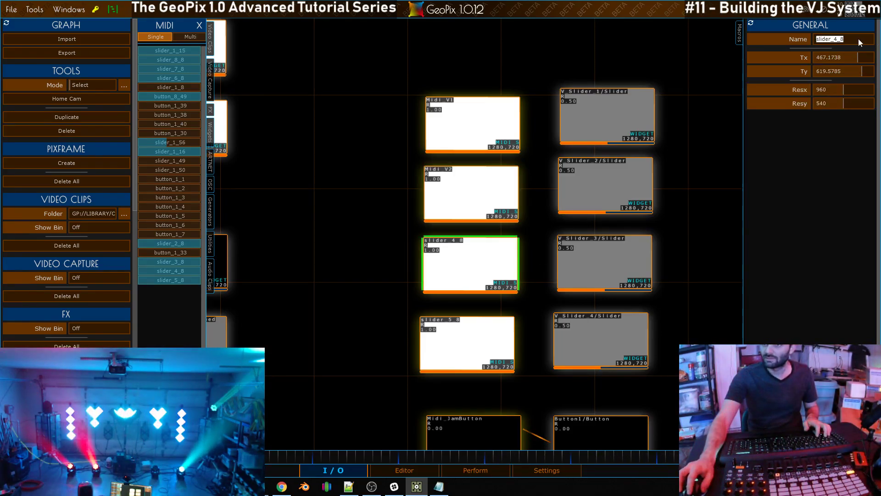
pyautogui.write('Midi_V3')
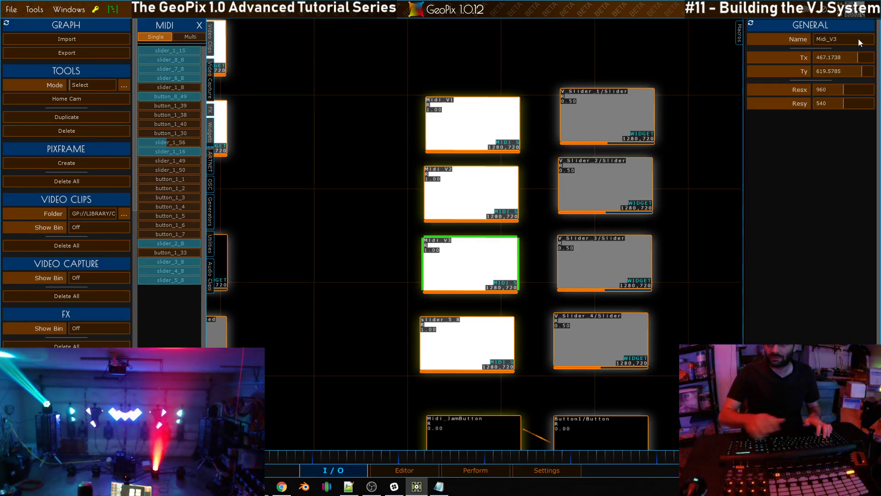
pyautogui.click(467, 343)
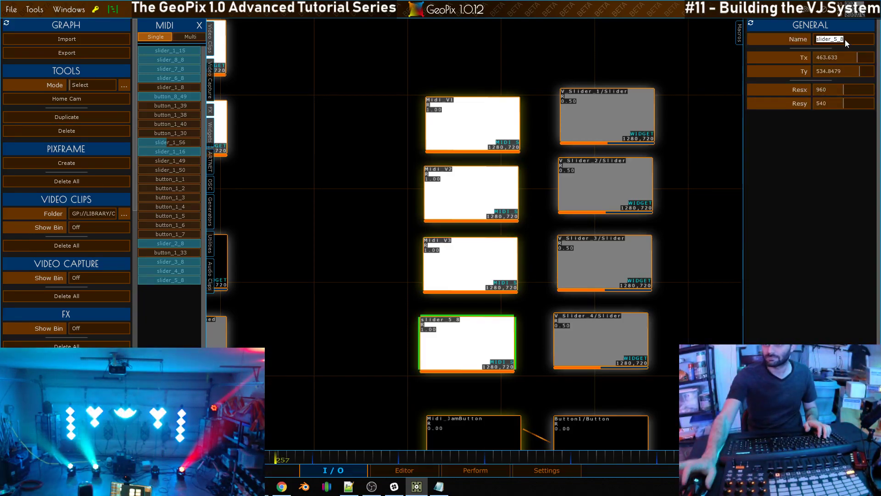
pyautogui.write('Midi_V4')
pyautogui.press('Return')
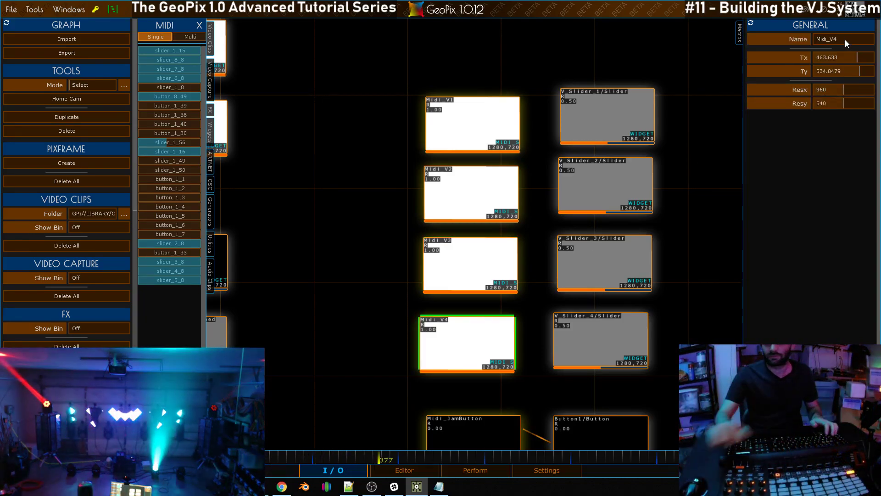
# Step: Connect the outputs of Midi_V1, Midi_V2, Midi_V3 and Midi_V4 to the inputs of V_Slider_1 through V_Slider_4 respectively
pyautogui.press('c')
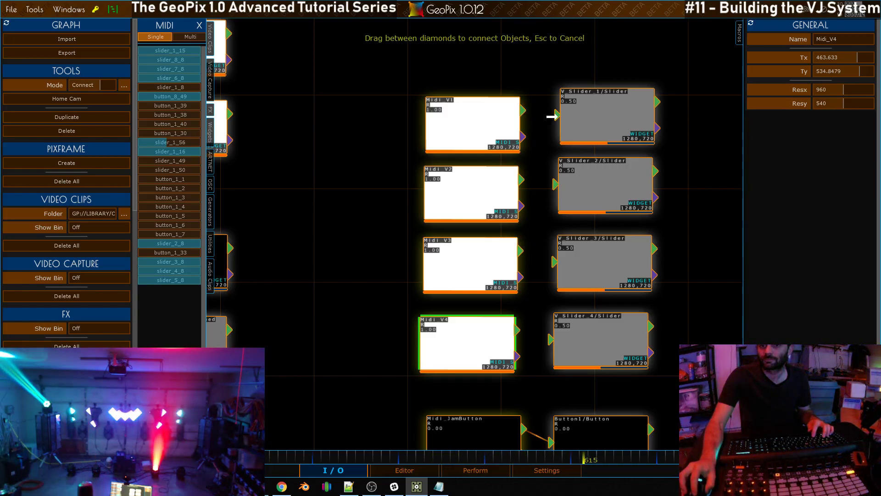
pyautogui.moveTo(549, 117); pyautogui.dragTo(556, 115)
pyautogui.moveTo(550, 184); pyautogui.dragTo(556, 184)
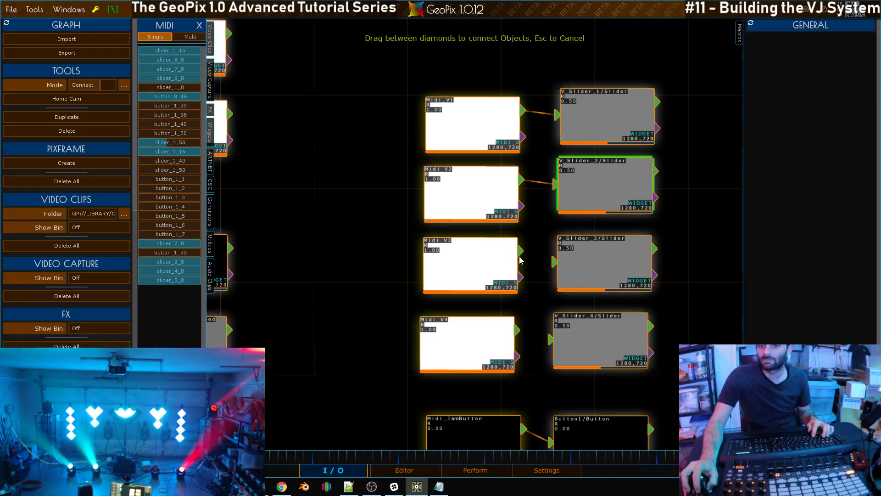
pyautogui.moveTo(547, 259); pyautogui.dragTo(554, 261)
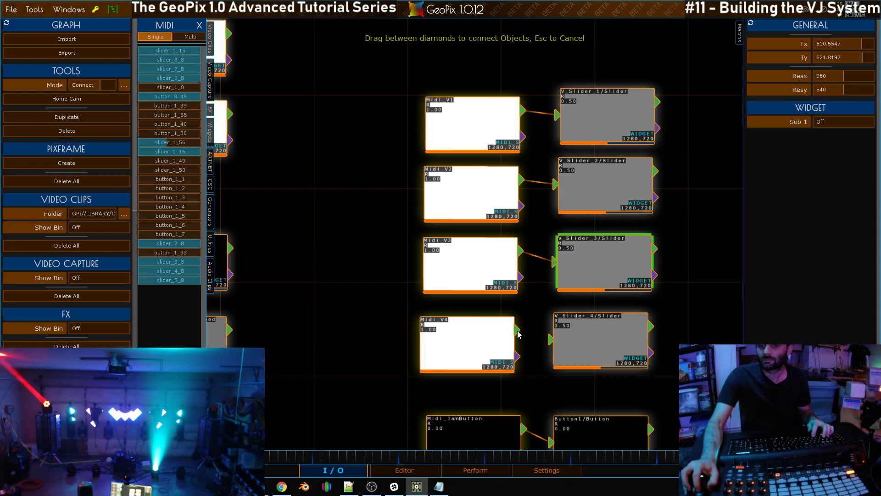
pyautogui.moveTo(544, 333); pyautogui.dragTo(551, 338)
# Step: Close the MIDI input list and switch to the Perform page to check the four vertical sliders
pyautogui.scroll(-5, 545, 184)
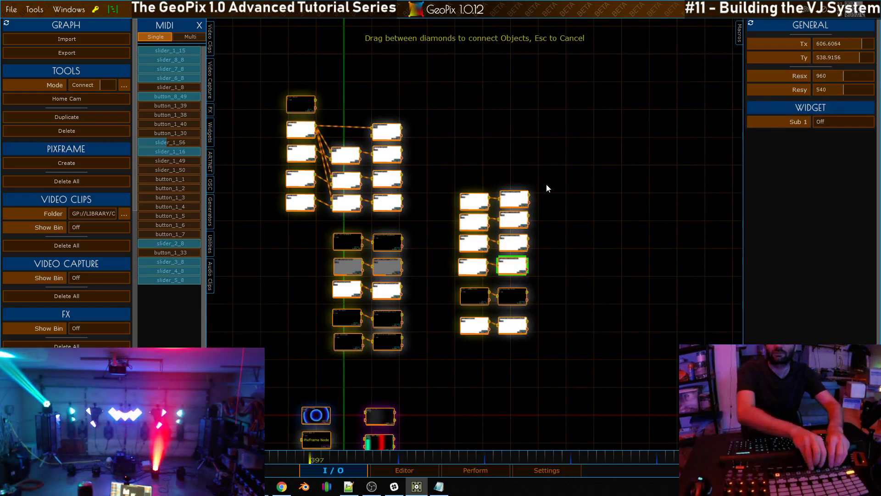
pyautogui.click(199, 25)
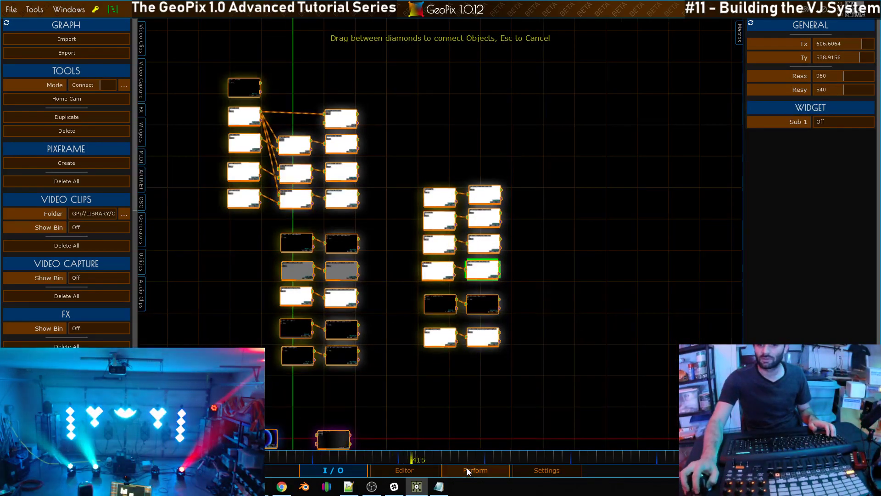
pyautogui.click(473, 472)
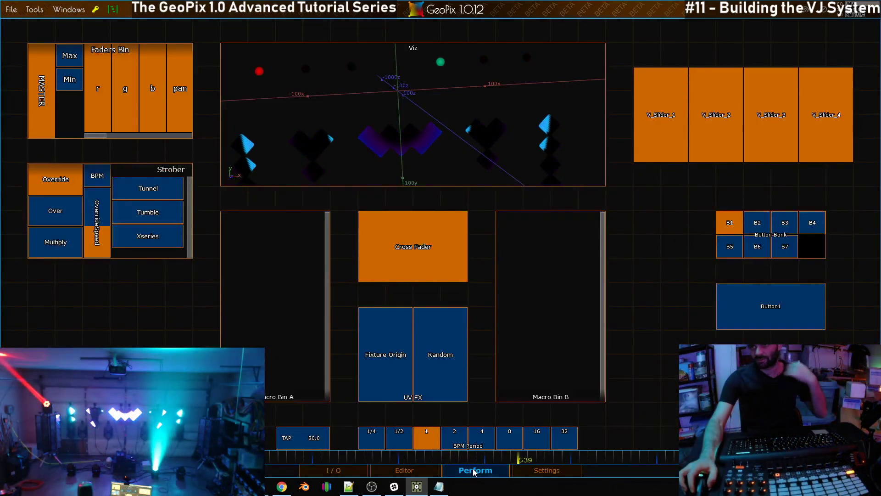